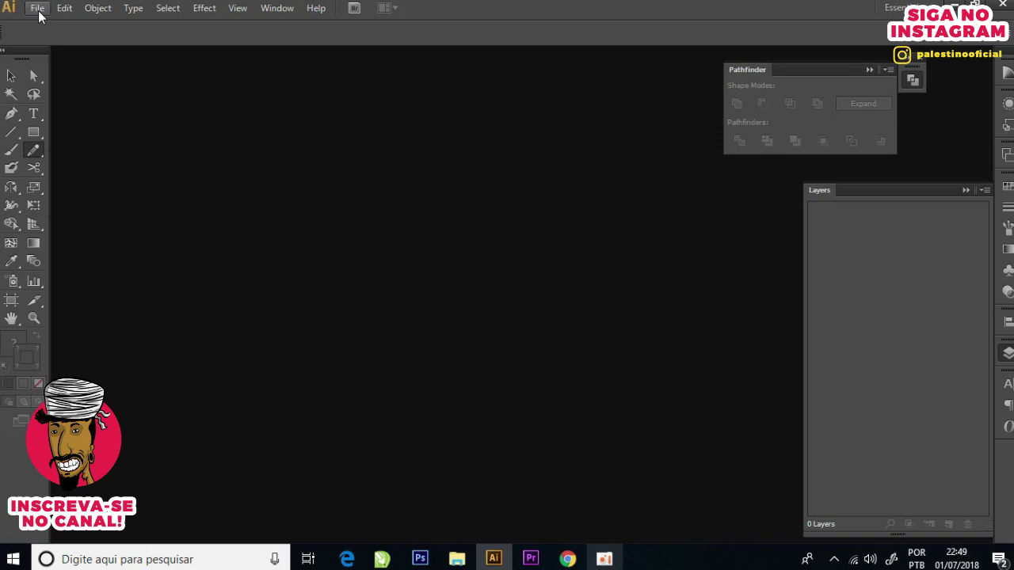
Step: Create a new A4 document of 297 x 210 mm, measured in millimetres
left_click(38, 10)
left_click(53, 30)
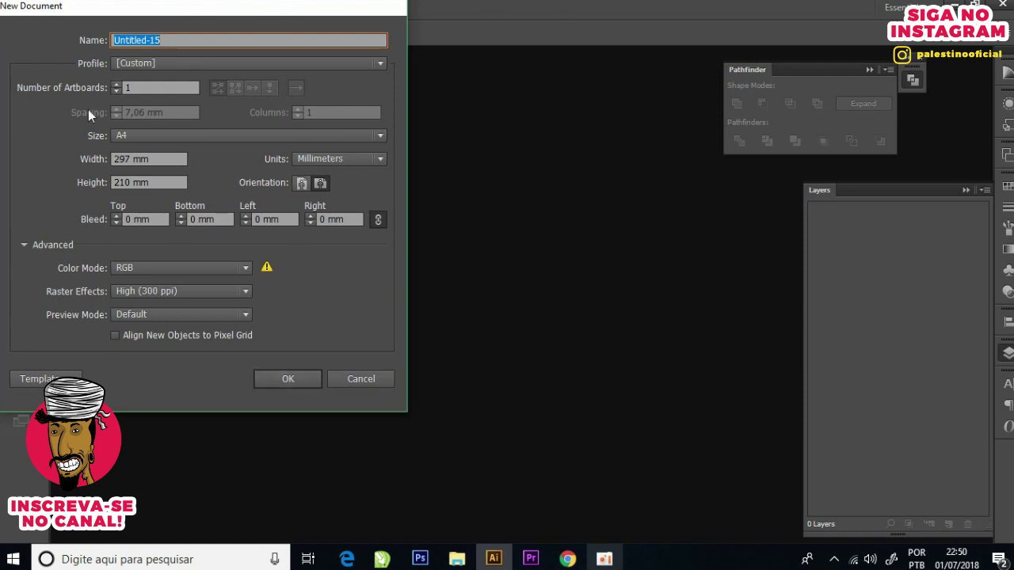
left_click(155, 137)
left_click(136, 219)
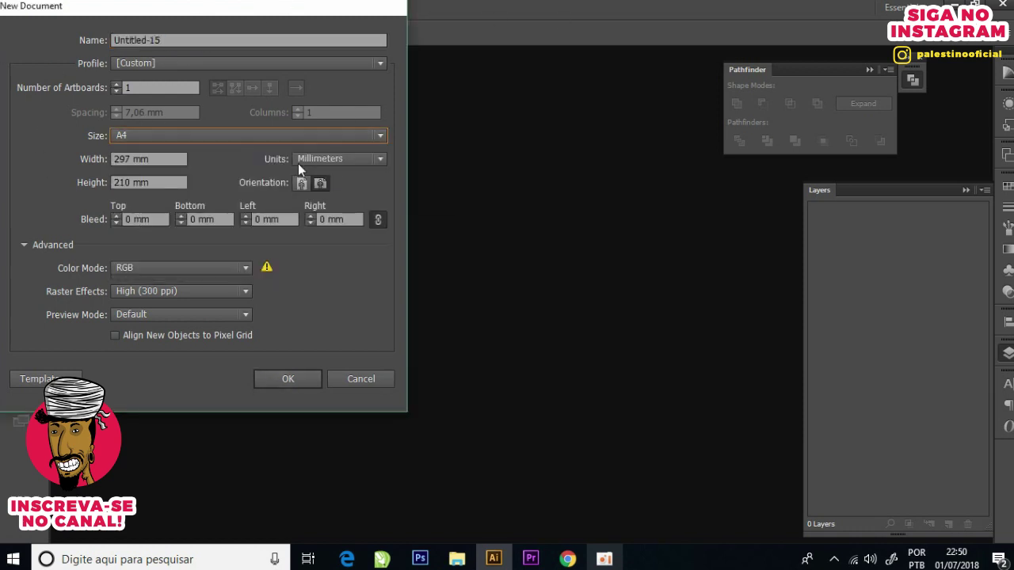
left_click(305, 375)
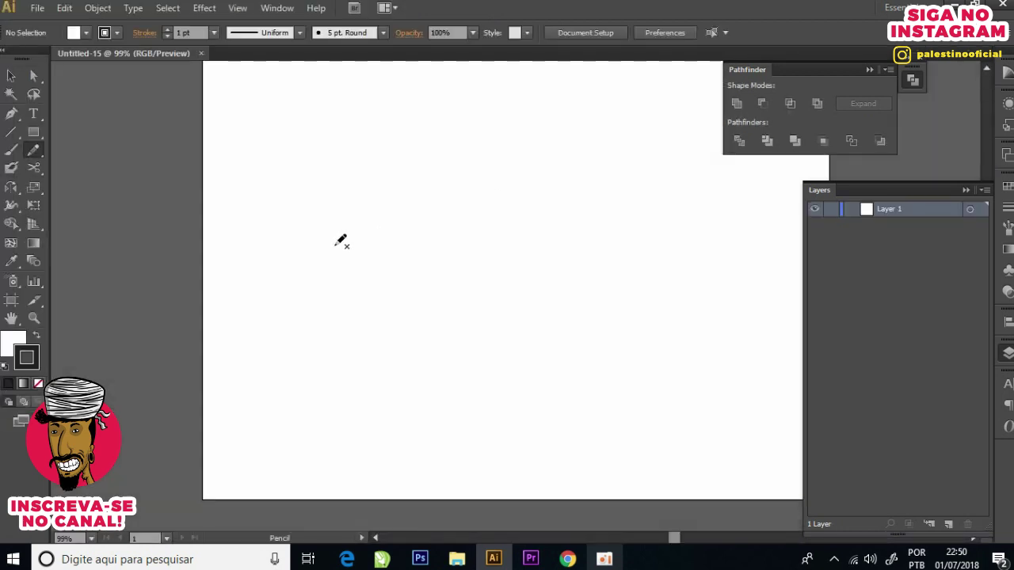
Step: Drag the Courage JPG from the desktop onto the Illustrator artboard
scroll(690, 169, "up", 1)
scroll(429, 231, "down", 1, "alt")
scroll(448, 246, "up", 2, "alt")
scroll(423, 237, "down", 2, "alt")
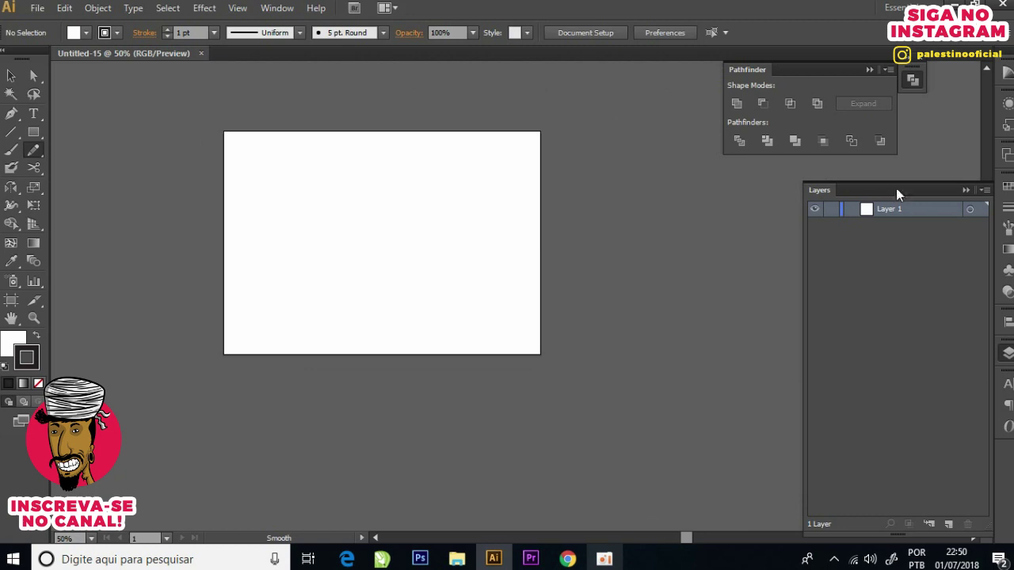
key("v")
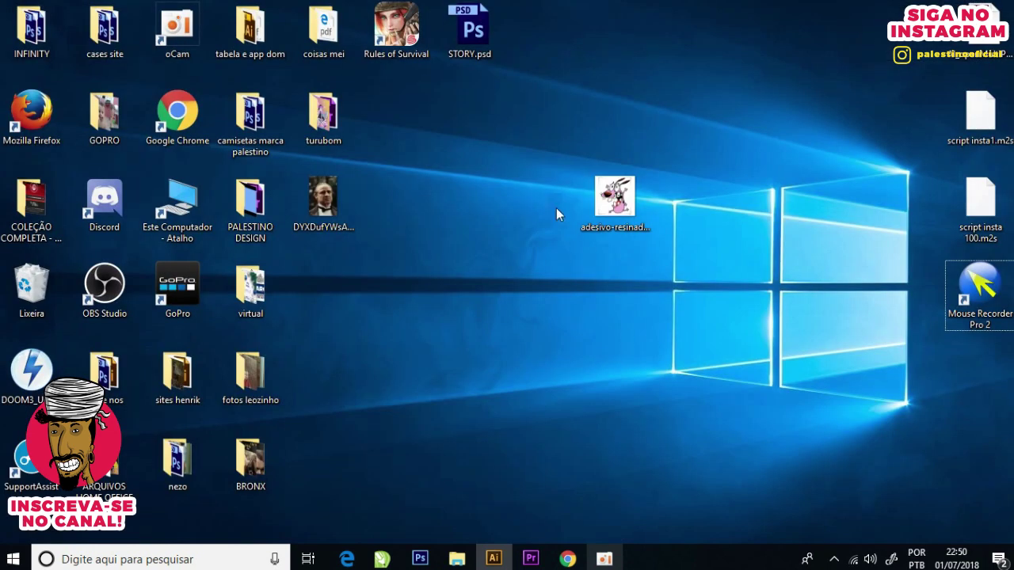
left_click_drag(614, 198, 495, 559)
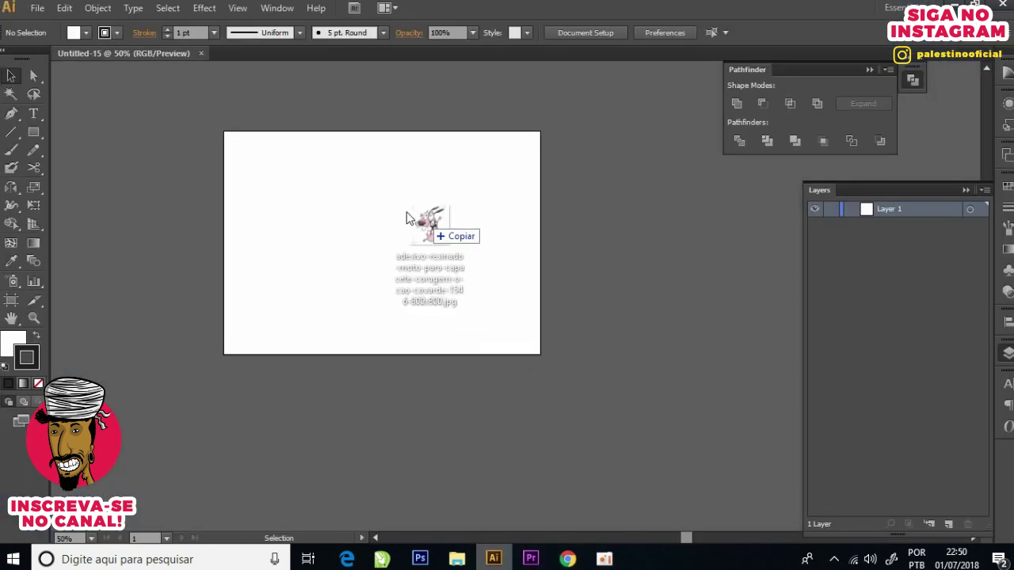
left_click_drag(495, 558, 406, 214)
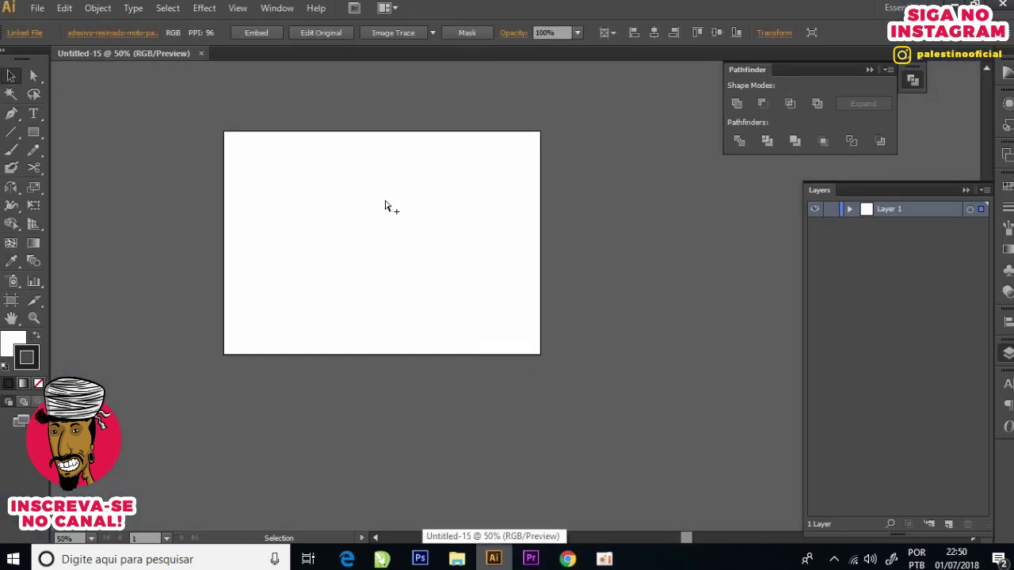
Step: Show the desktop and drop the Courage image onto the artboard again
scroll(386, 206, "up", 1)
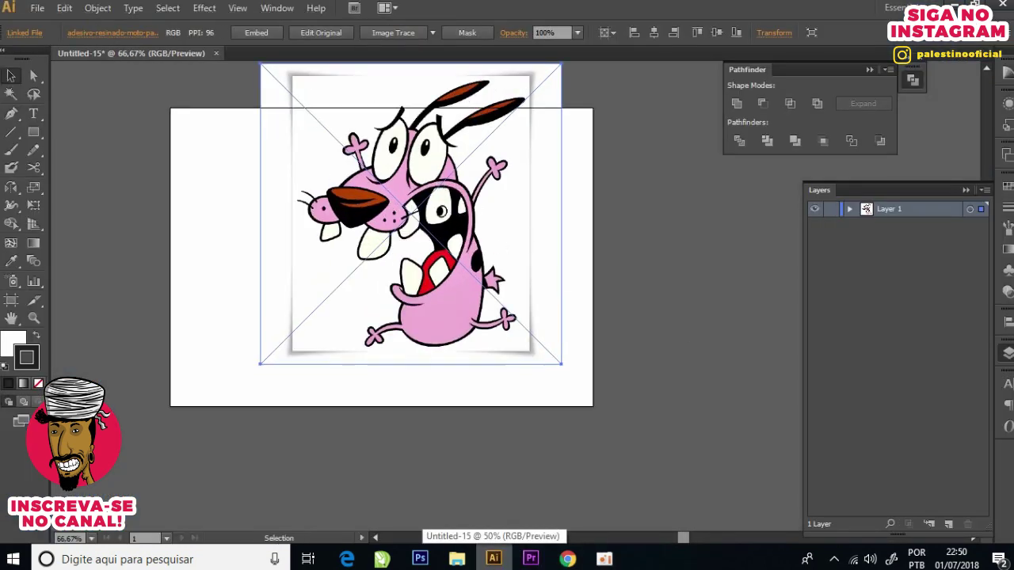
key("super+d")
left_click_drag(615, 199, 507, 527)
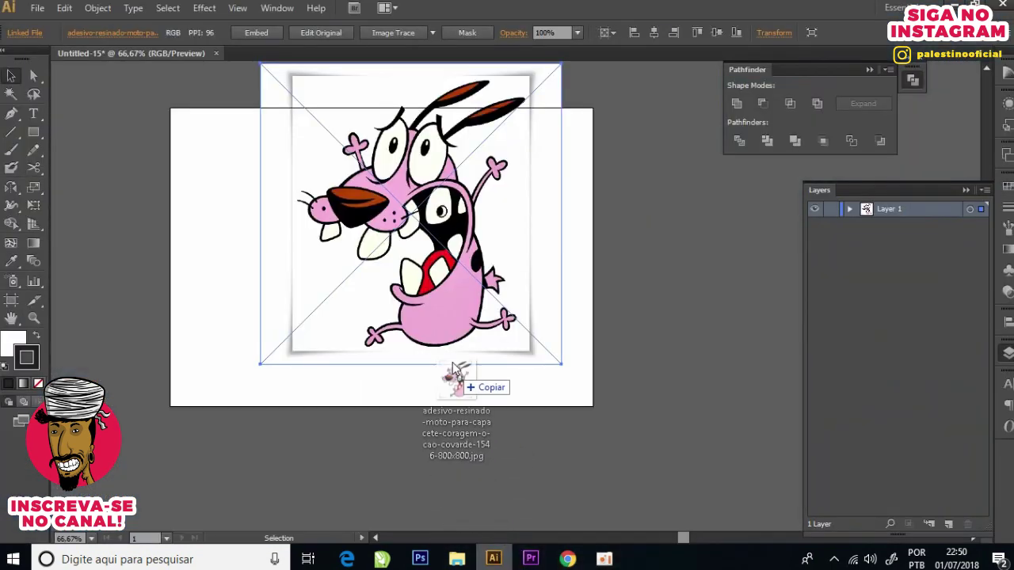
left_click_drag(507, 527, 456, 372)
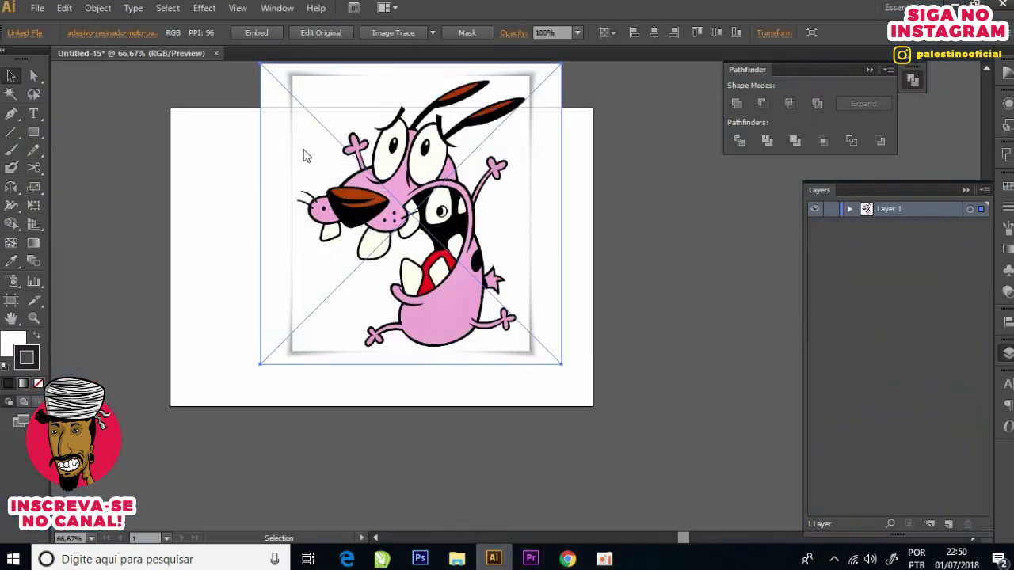
Step: Scale the image down proportionally and position it within the artboard
scroll(306, 156, "down", 1)
left_click_drag(438, 165, 417, 194)
scroll(429, 158, "up", 1)
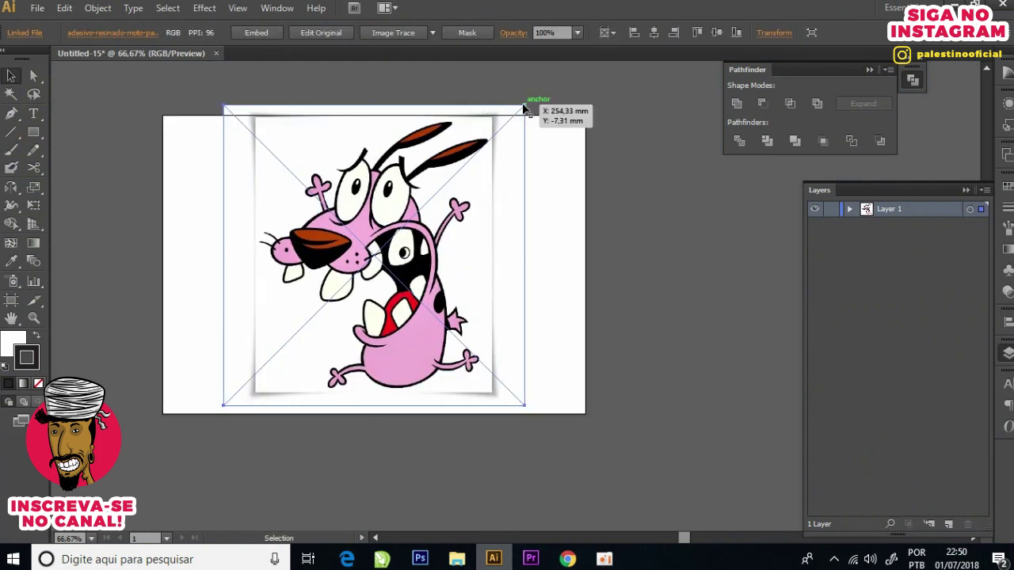
mouse_move(520, 111)
left_mouse_down()
mouse_move(467, 138)
mouse_move(486, 141)
left_mouse_up()
scroll(372, 206, "up", 1)
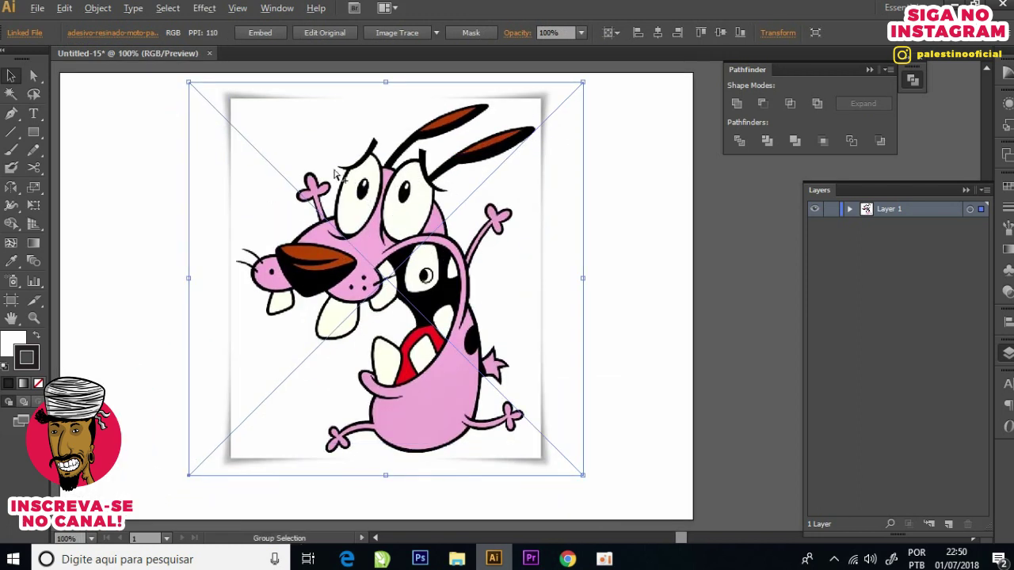
scroll(339, 167, "down", 2)
left_click_drag(339, 165, 334, 180)
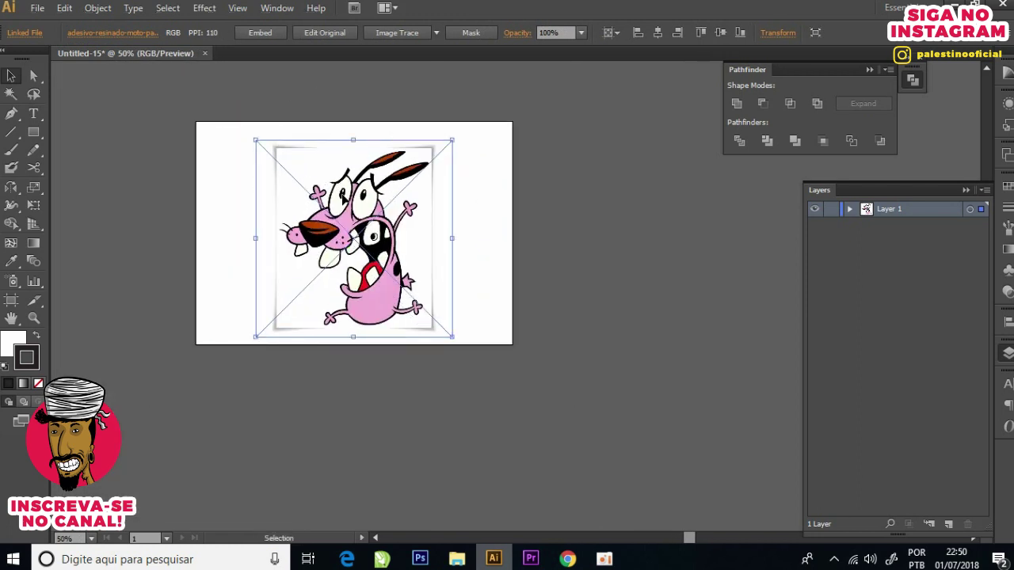
Step: Save the document as coragem in the desktop folder, then view it at actual size
key("ctrl+s")
left_click(37, 131)
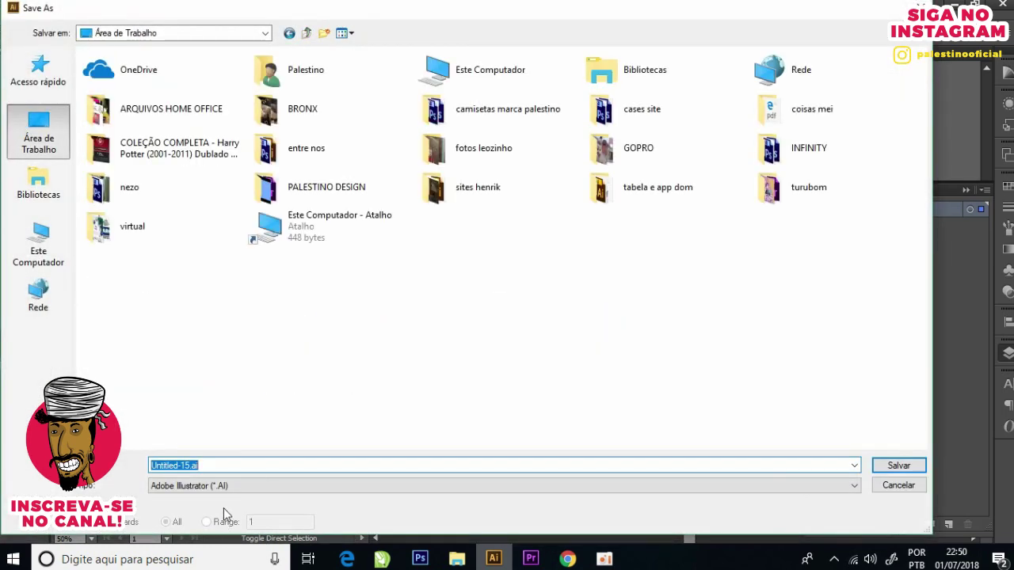
type("coragem")
key("Return")
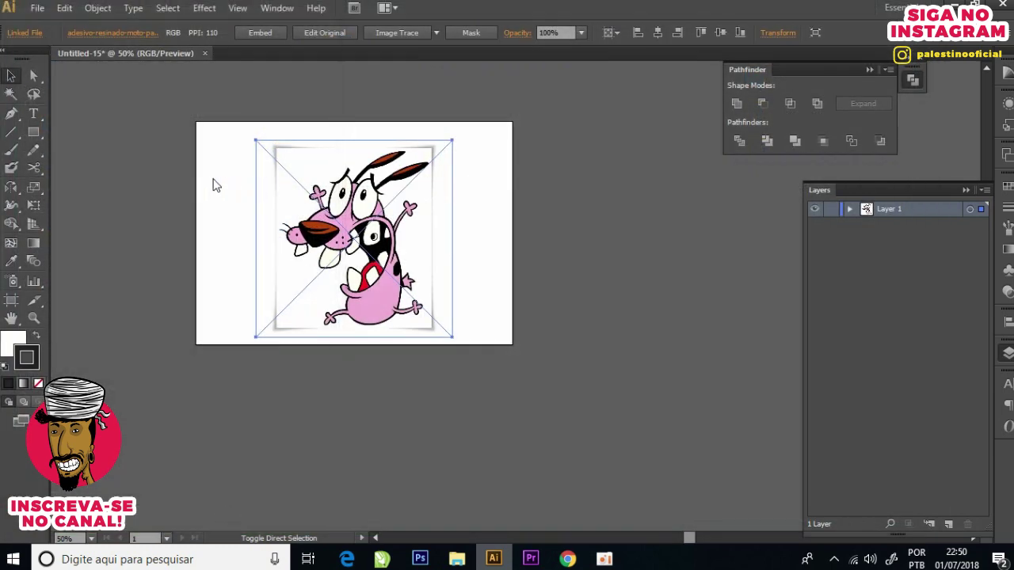
left_click(304, 155)
key("ctrl+1")
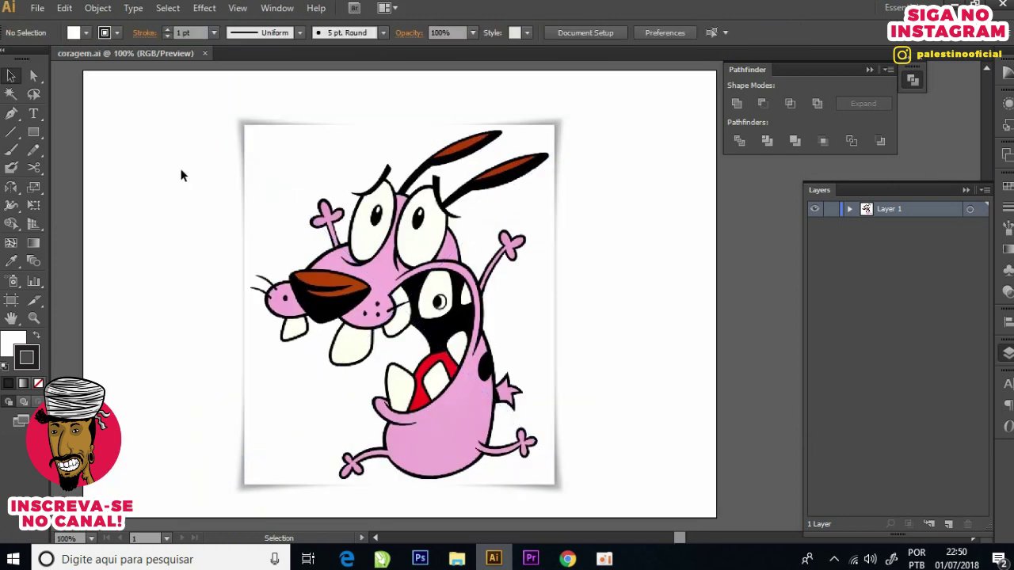
Step: Nudge the image into position and embed the linked picture in the document
left_click_drag(344, 186, 349, 175)
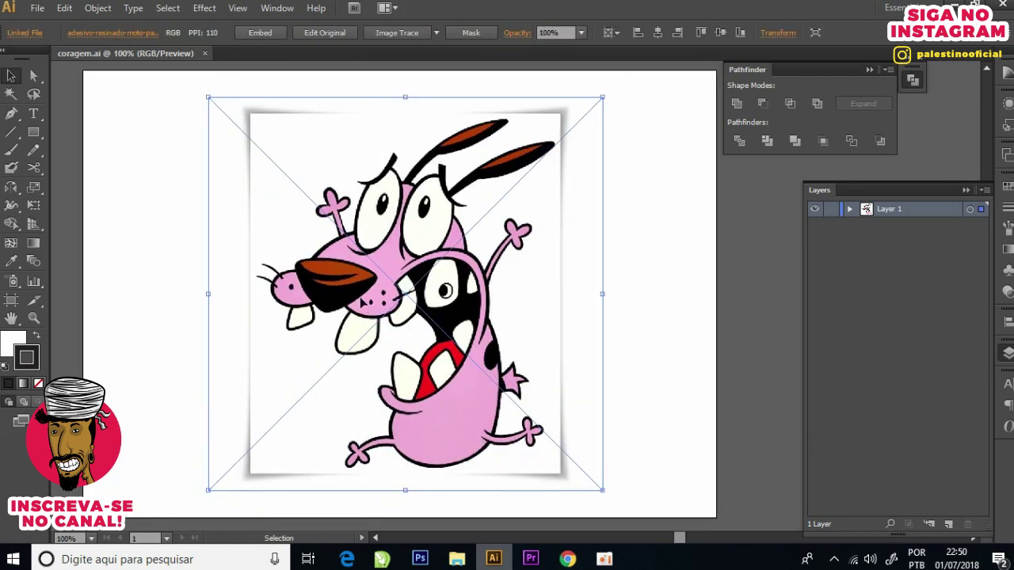
mouse_move(435, 287)
left_mouse_down()
mouse_move(405, 296)
mouse_move(457, 280)
left_mouse_up()
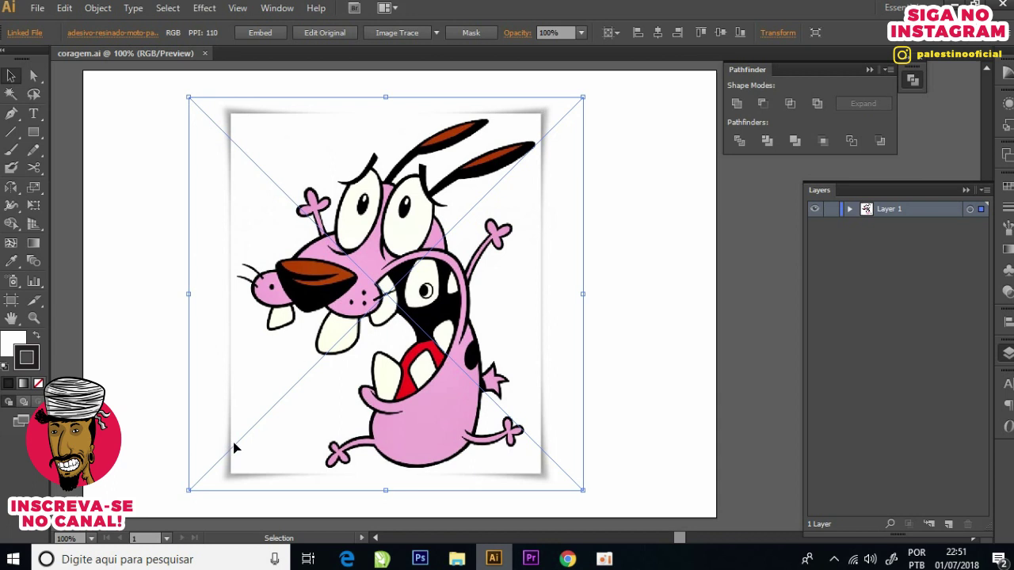
left_click(262, 34)
left_click(114, 105)
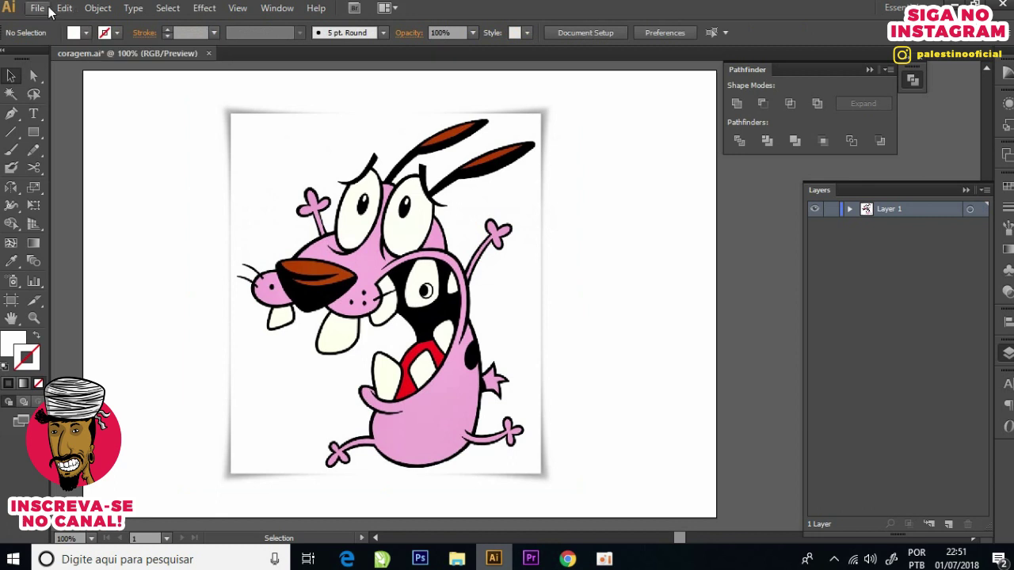
left_click(321, 168)
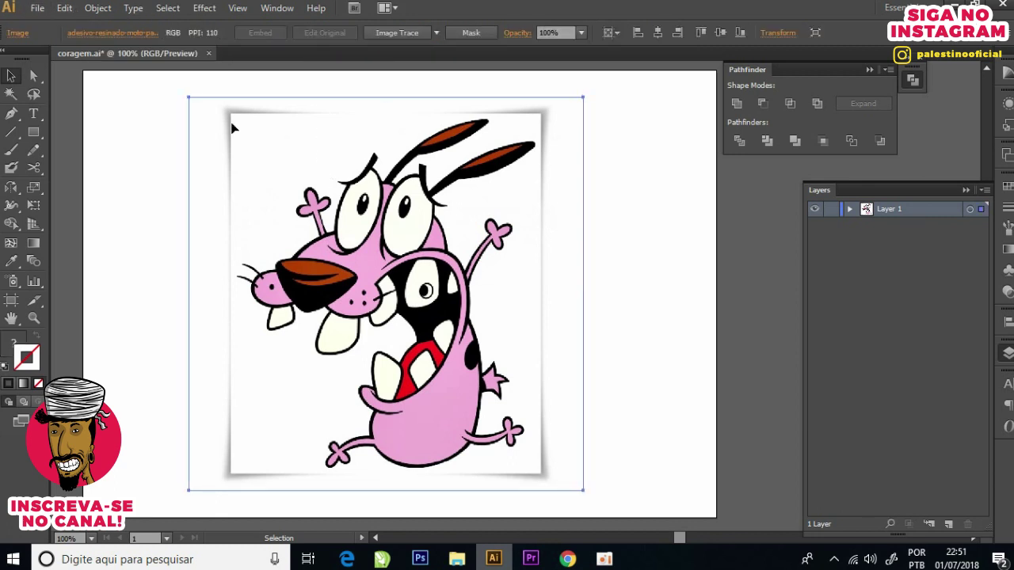
left_click(208, 88)
left_click(242, 109)
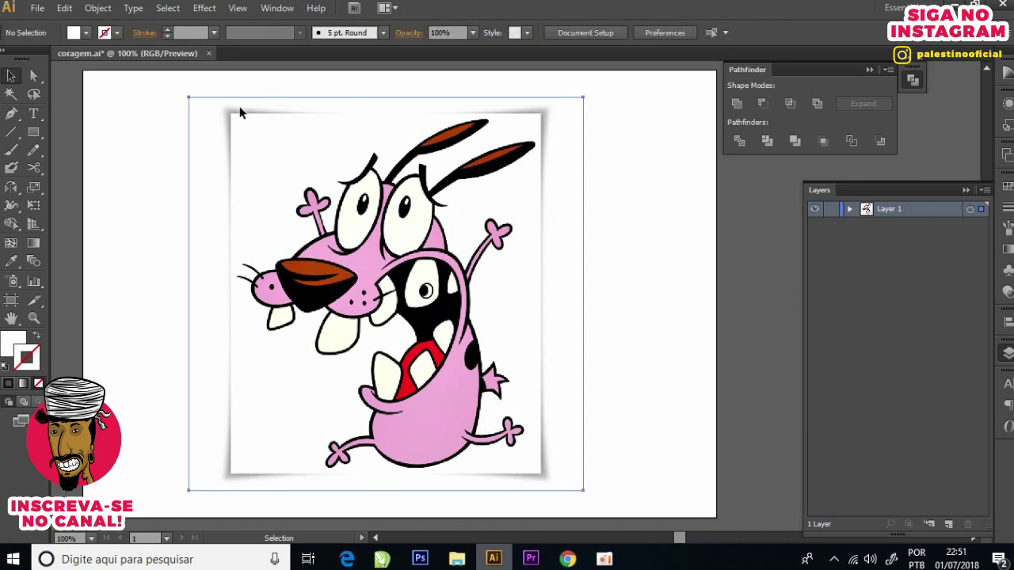
Step: Deselect the image and save the changes to coragem.ai
left_click_drag(116, 131, 606, 144)
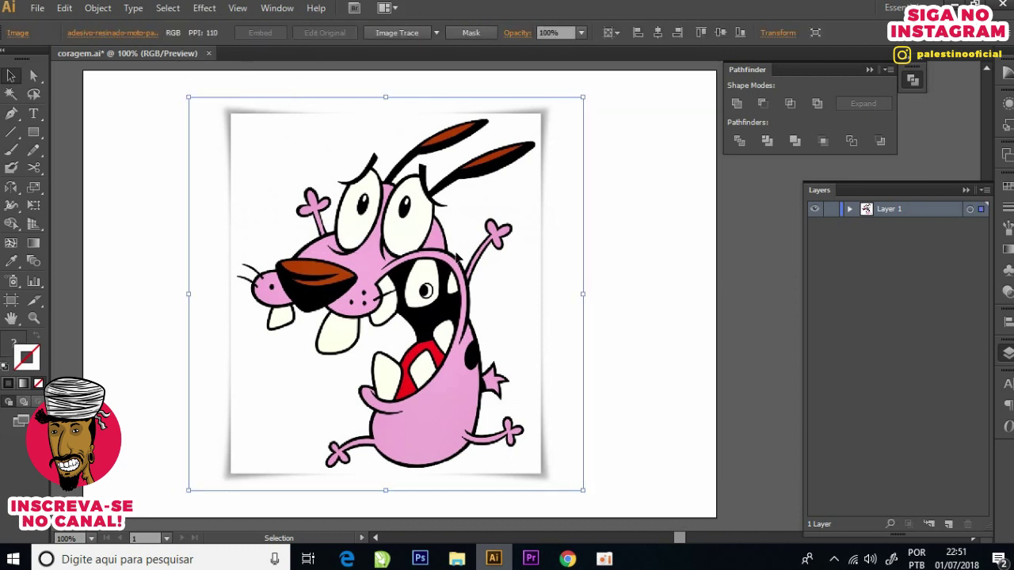
left_click(606, 150)
key("a")
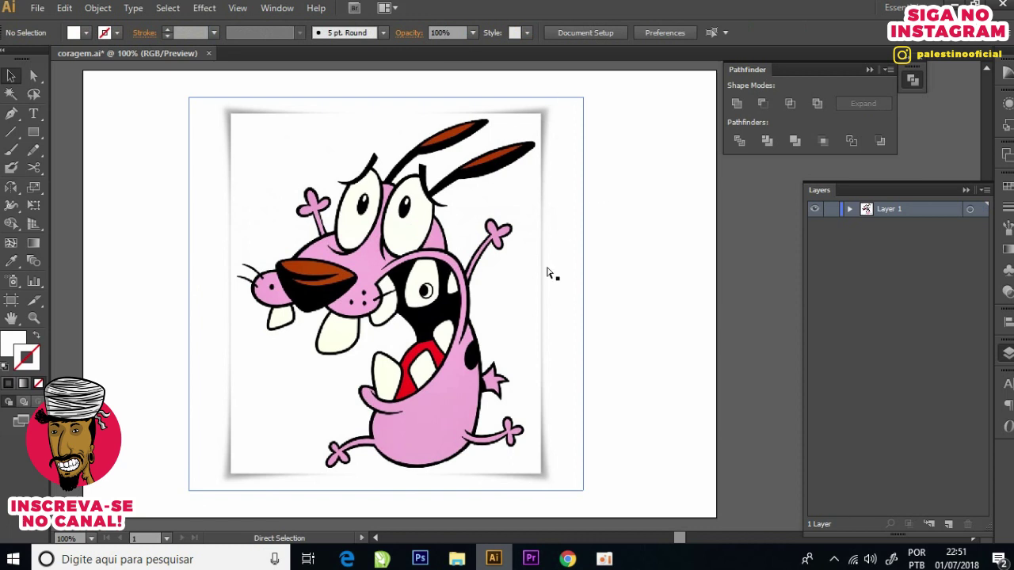
key("ctrl+s")
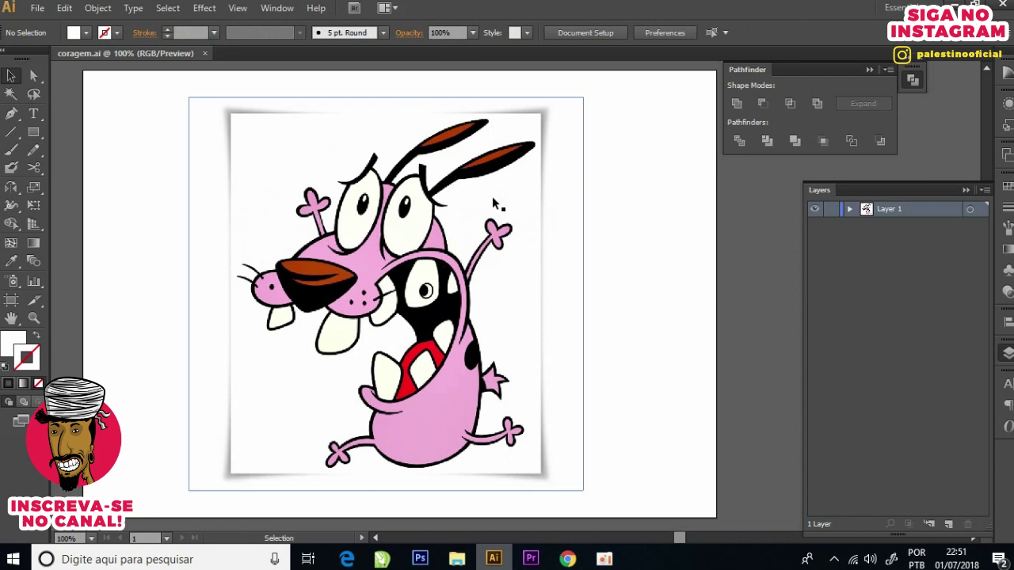
Step: Select the image and bring up its opacity options
scroll(422, 173, "down", 2)
scroll(420, 179, "up", 1)
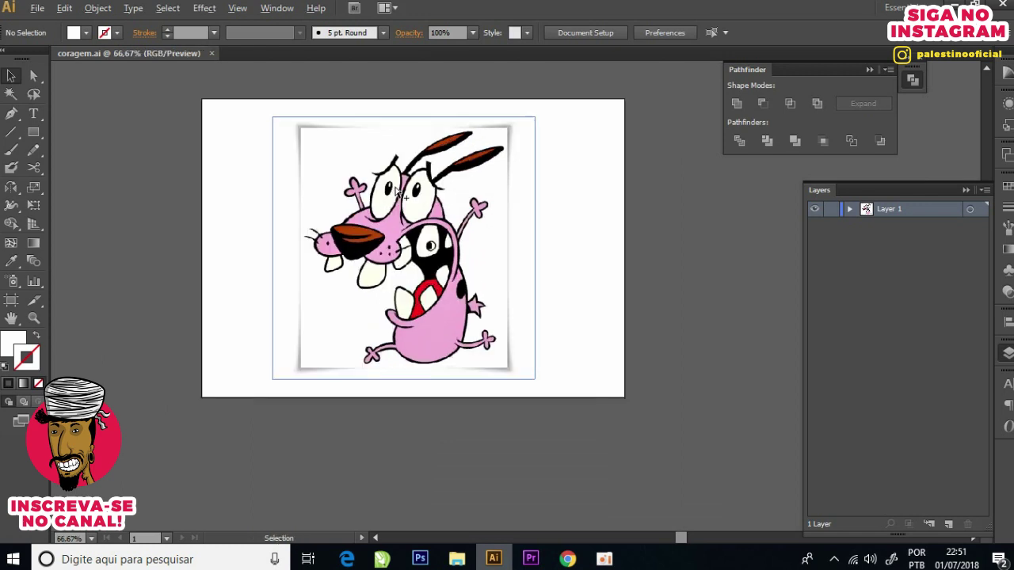
scroll(402, 194, "up", 1)
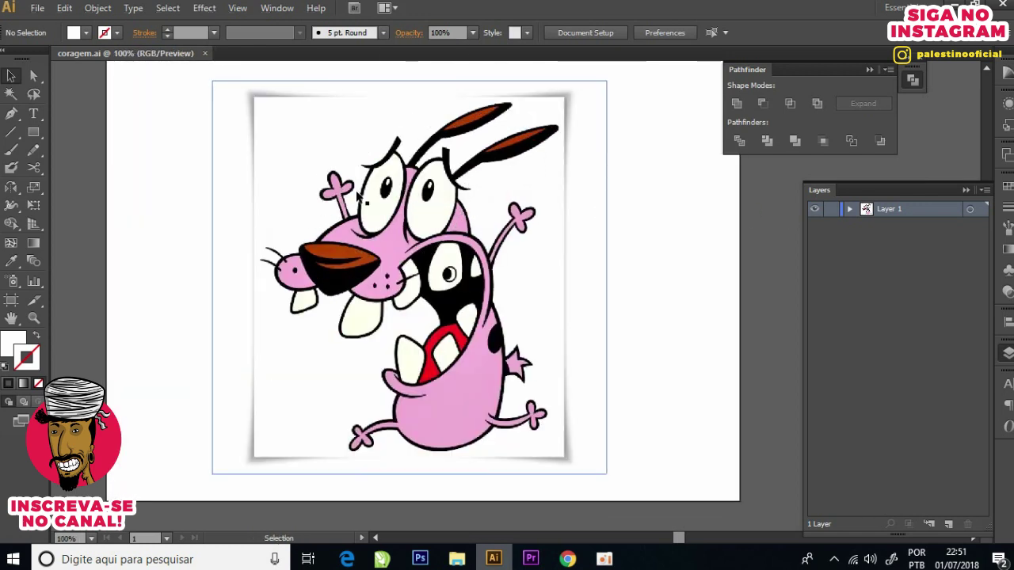
left_click(357, 96)
left_click(582, 32)
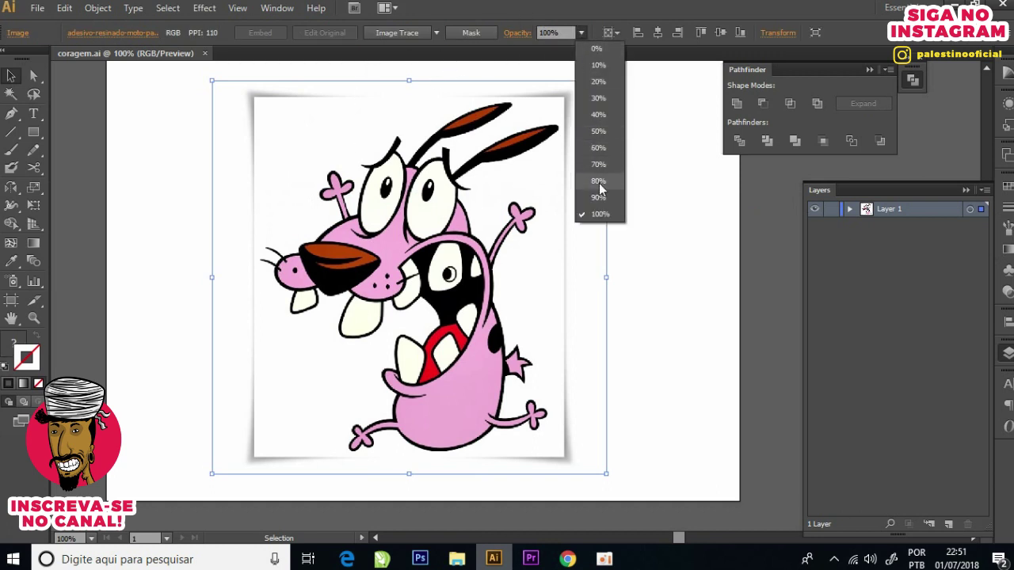
Step: Set the image to 70% opacity and lock its layer
left_click(598, 164)
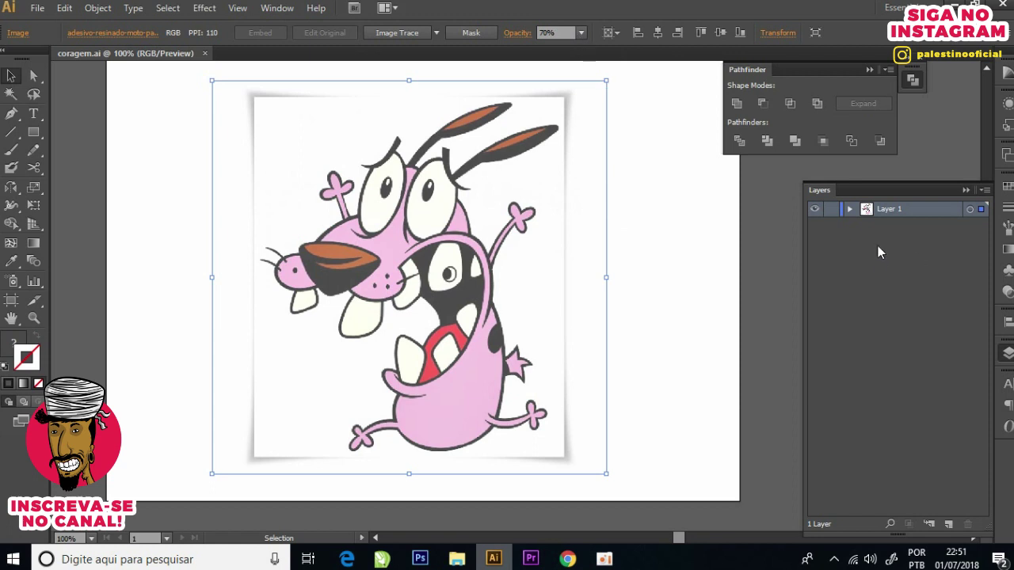
left_click(832, 214)
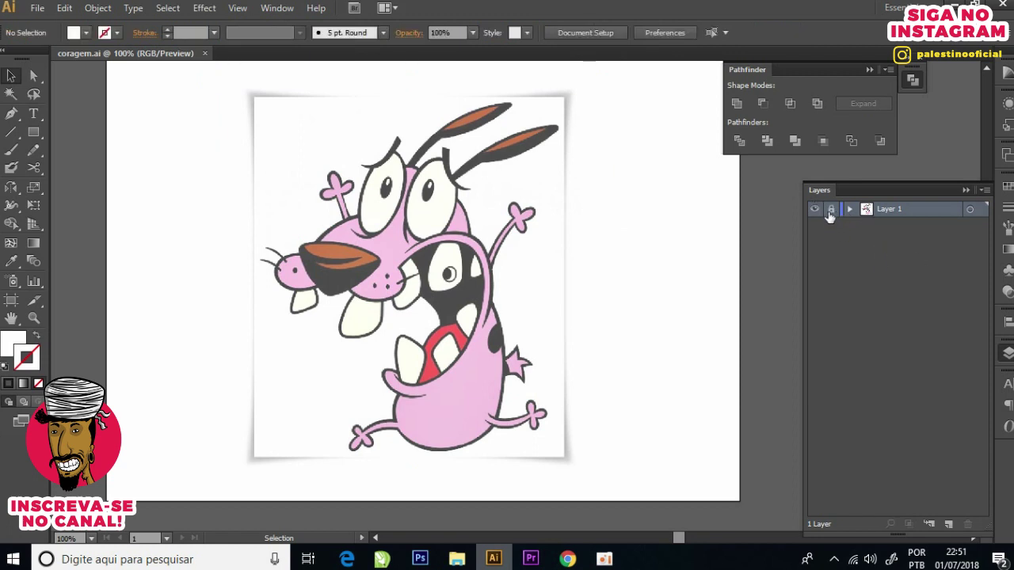
left_click(965, 190)
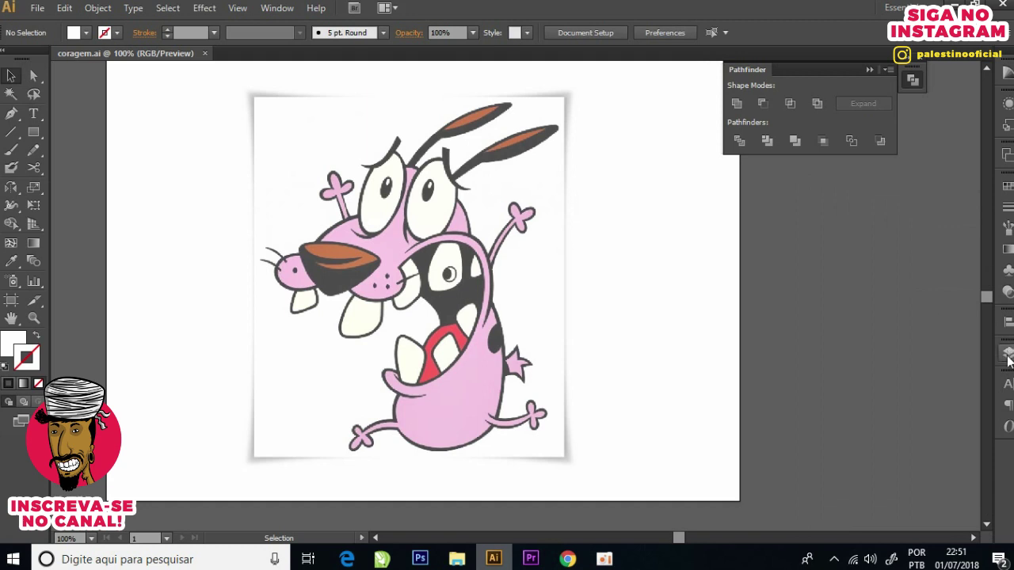
Step: Dock the Layers panel at the right side of the workspace
left_click_drag(1010, 358, 984, 346)
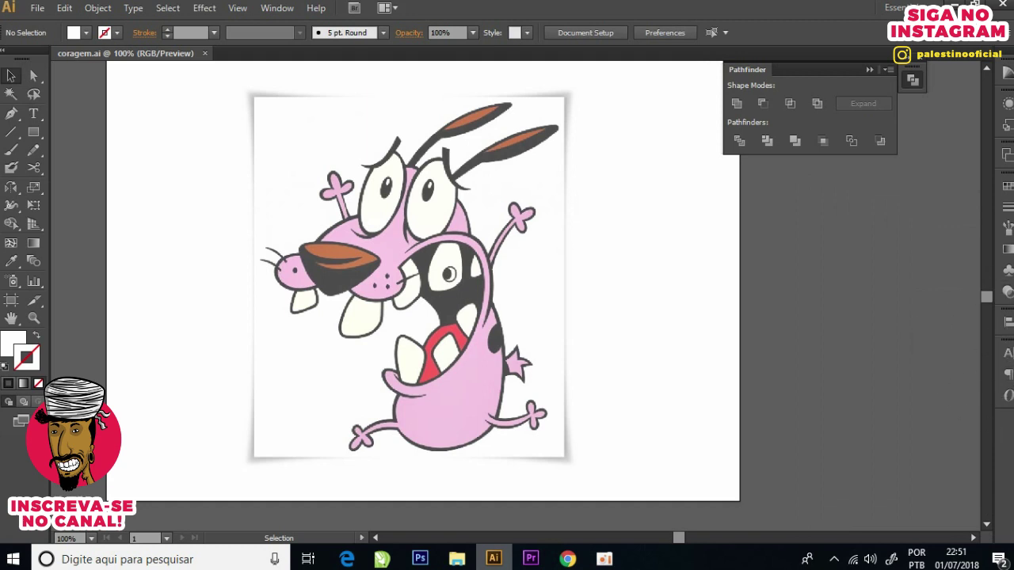
left_click(283, 11)
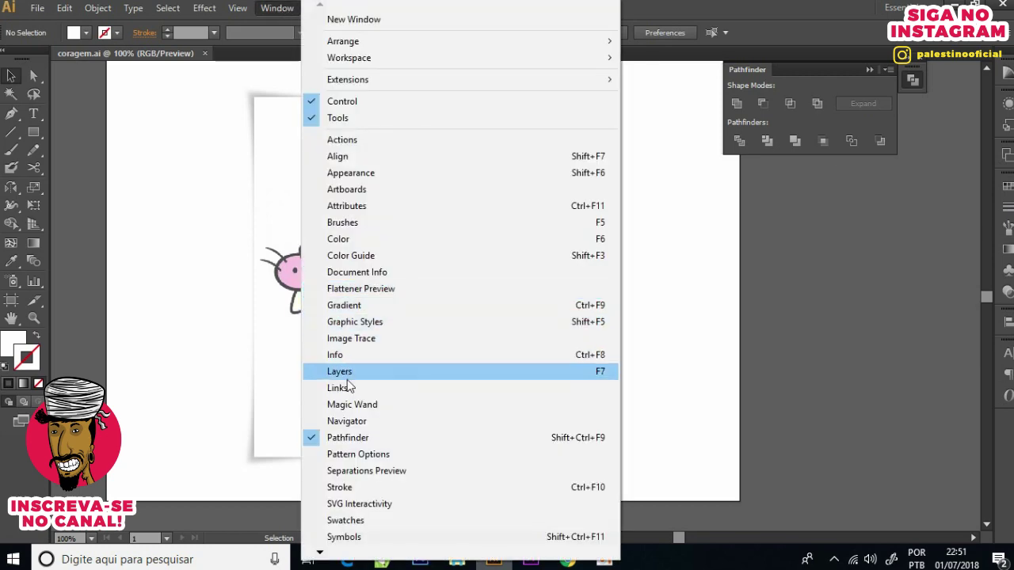
left_click(341, 371)
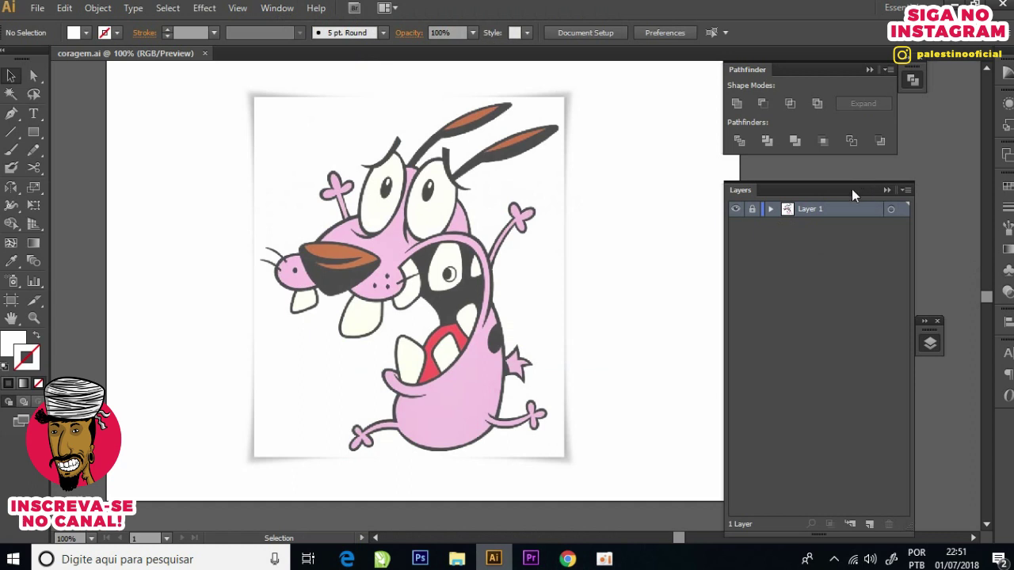
left_click_drag(842, 190, 1009, 426)
left_click(1007, 426)
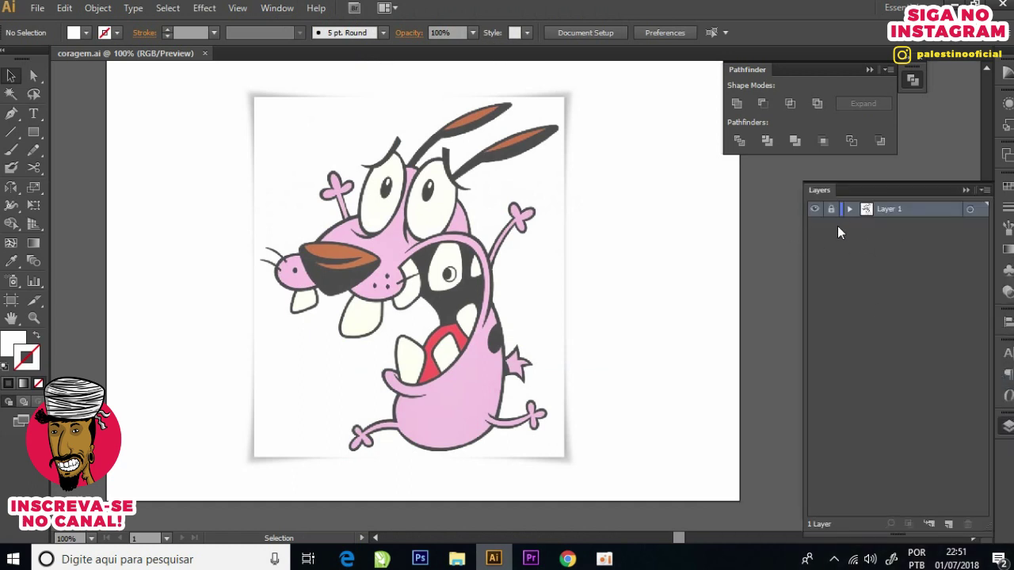
Step: Rename Layer 1 to base, confirm it's visible, and add a new Layer 2
double_click(889, 209)
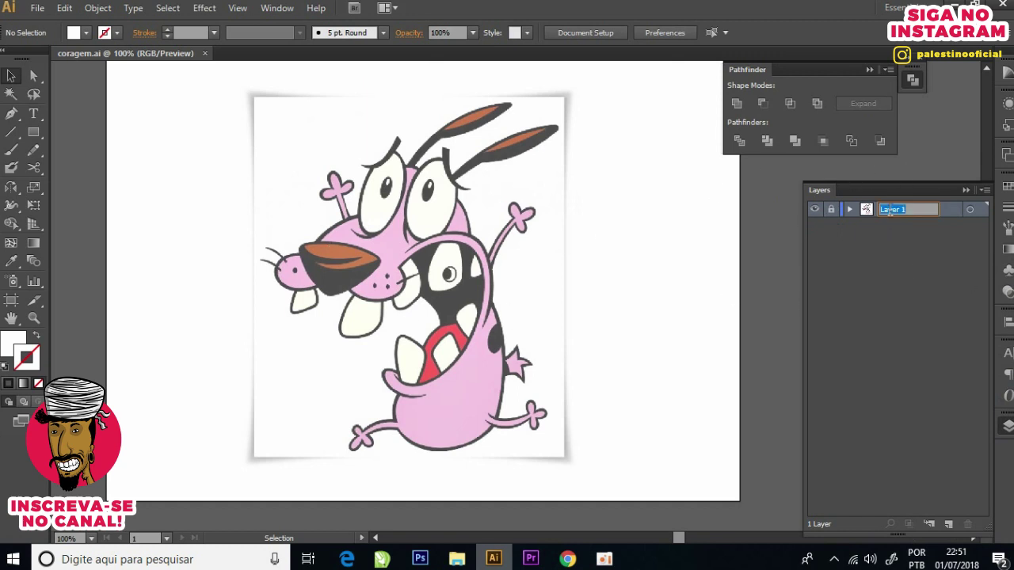
type("base")
key("Return")
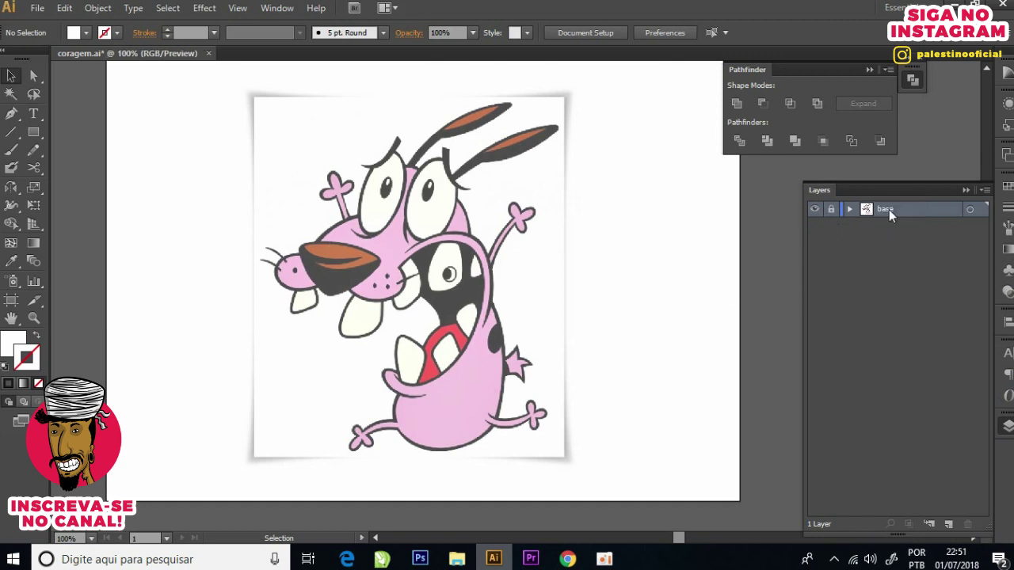
left_click(816, 209)
left_click(815, 209)
left_click(815, 209)
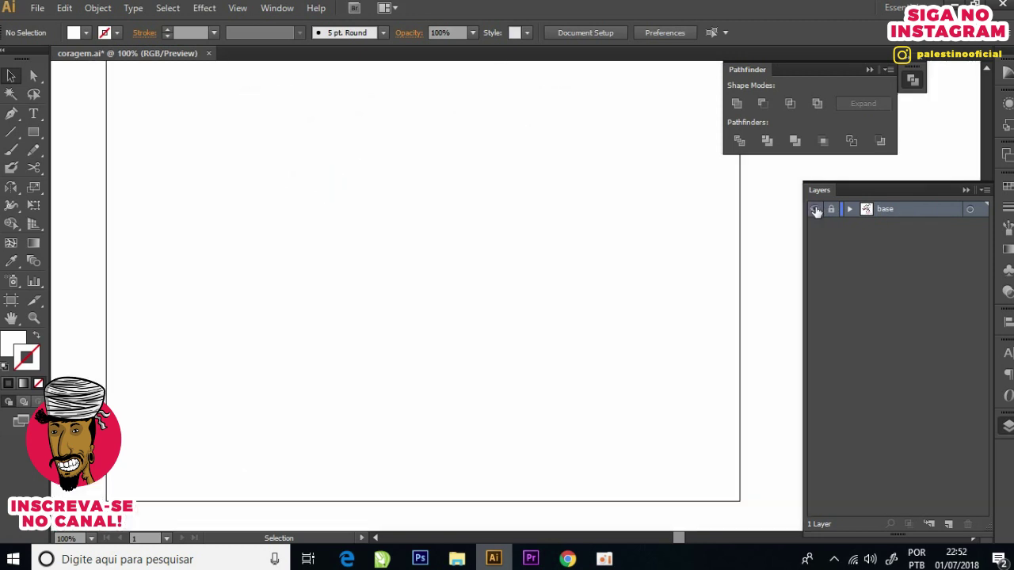
left_click(815, 209)
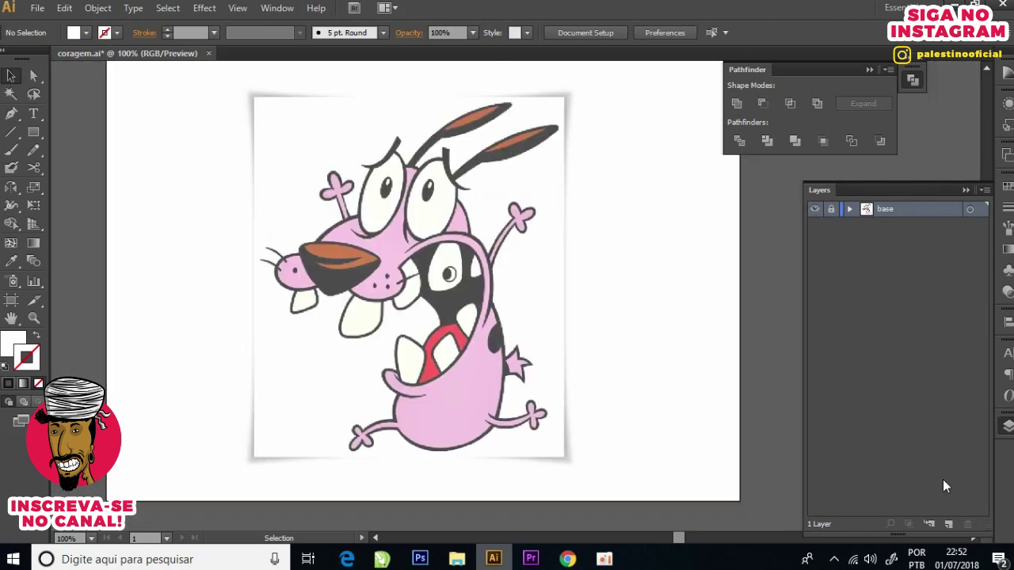
left_click(949, 524)
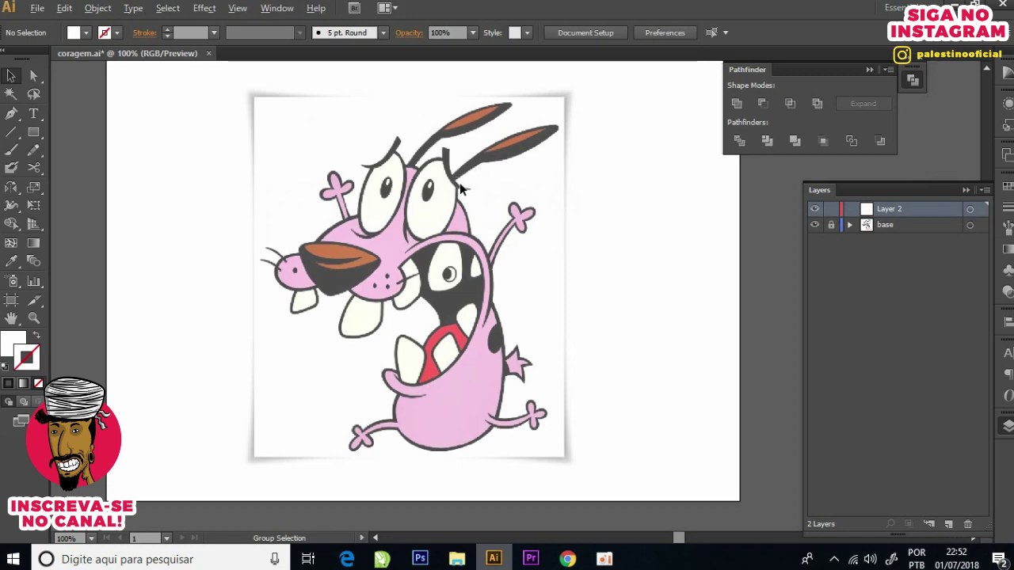
Step: Zoom in on the dog's head and pick the Pen tool with black stroke, no fill
scroll(444, 158, "up", 1)
scroll(525, 148, "up", 1)
scroll(469, 184, "up", 1)
scroll(468, 184, "down", 1)
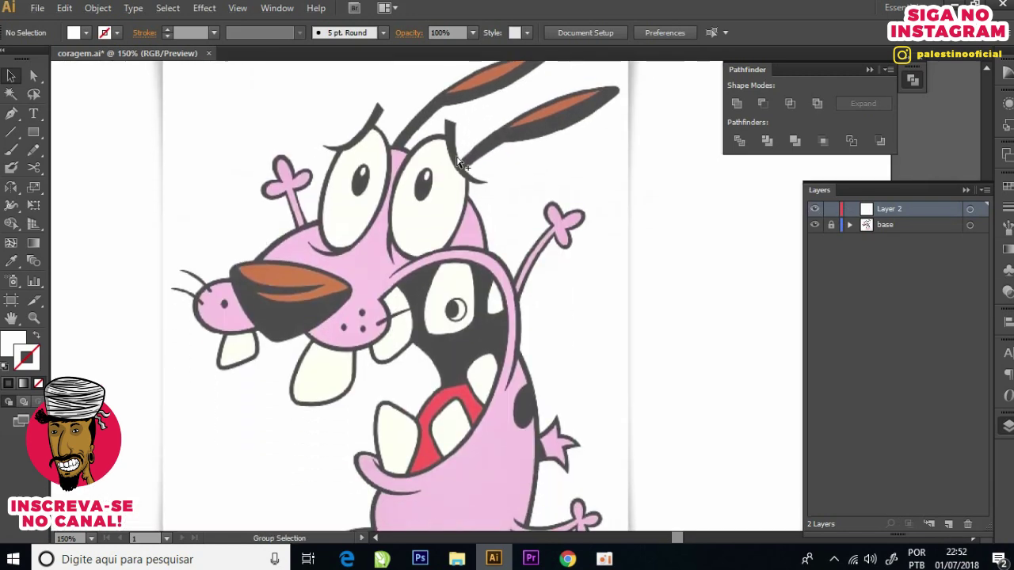
scroll(468, 184, "down", 1)
scroll(416, 127, "up", 2)
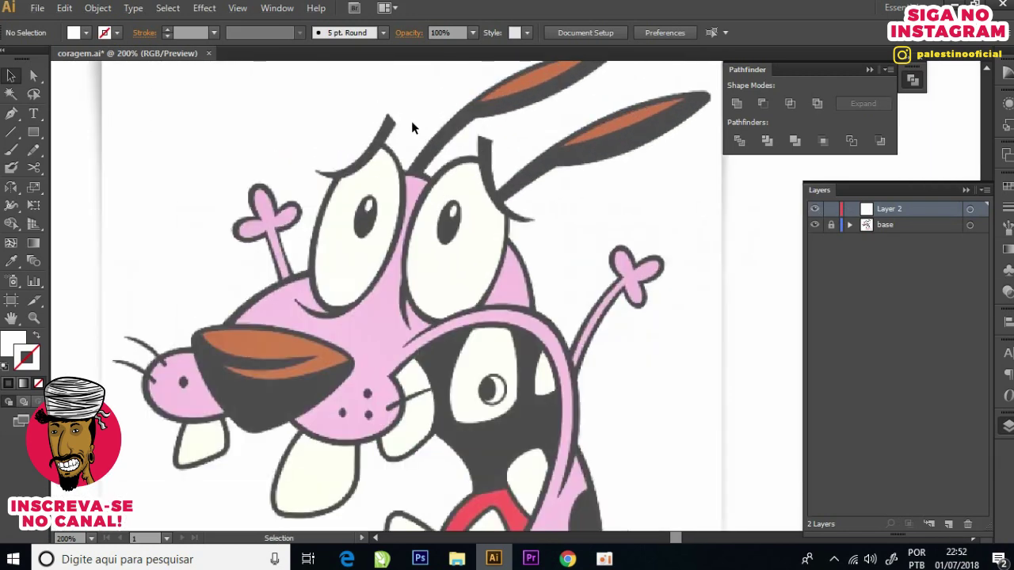
mouse_move(179, 416)
left_mouse_down()
mouse_move(198, 340)
mouse_move(158, 219)
left_mouse_up()
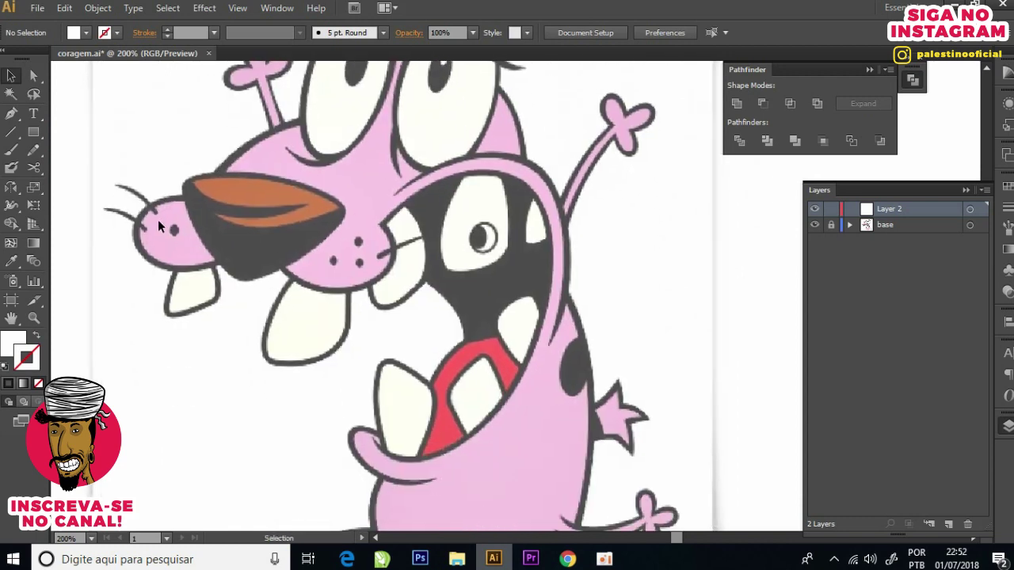
scroll(361, 305, "down", 3)
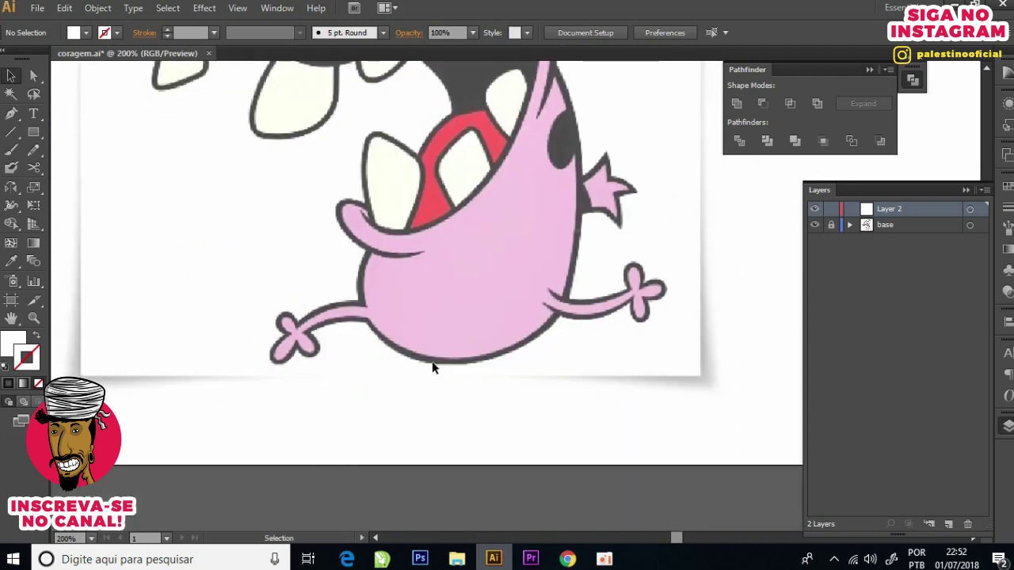
scroll(572, 126, "up", 5)
scroll(536, 98, "up", 2)
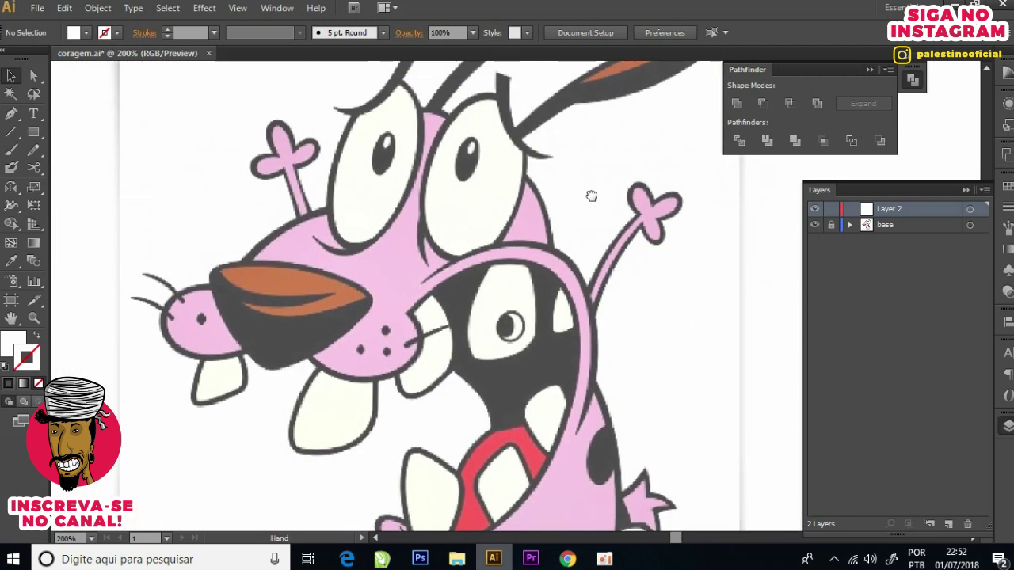
scroll(543, 129, "up", 1)
scroll(544, 128, "up", 2)
scroll(554, 138, "up", 1)
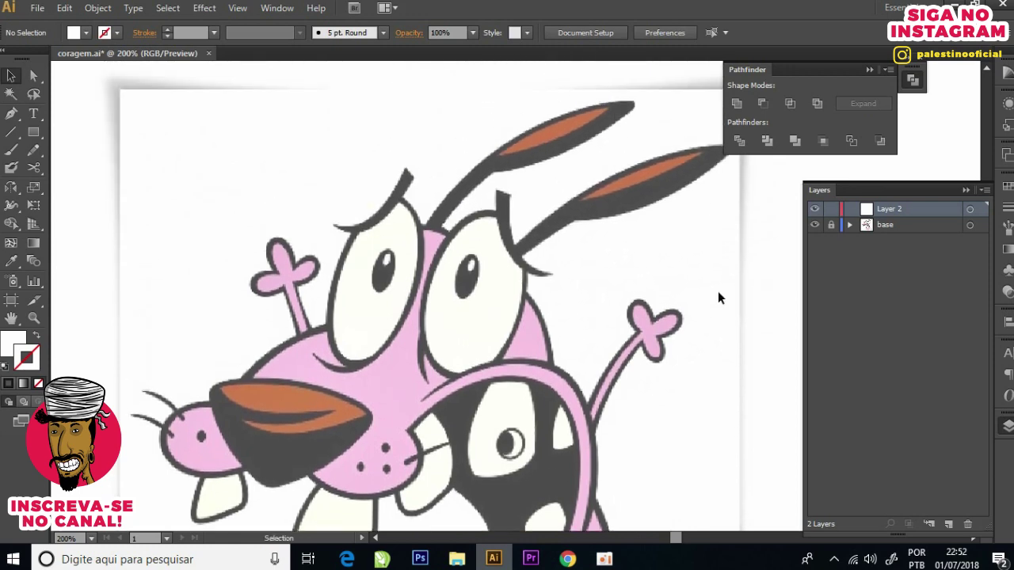
key("p")
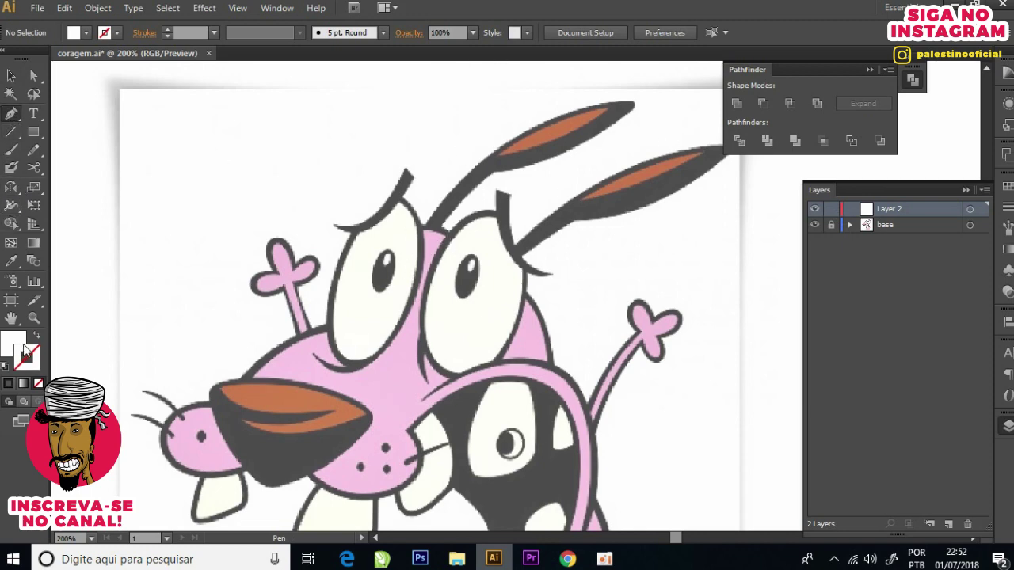
key("d")
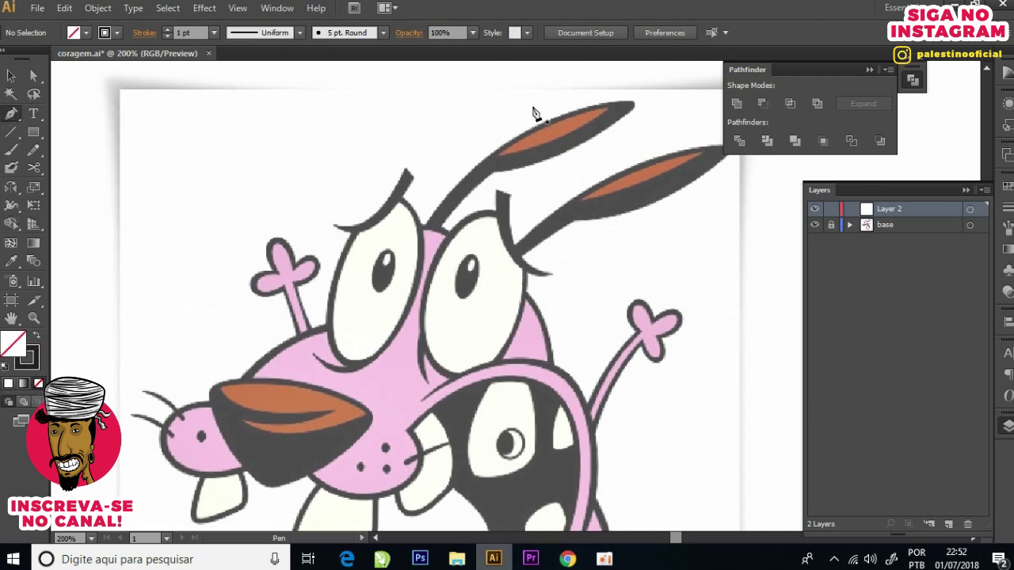
scroll(396, 192, "up", 1)
scroll(348, 210, "up", 1)
scroll(336, 210, "up", 1)
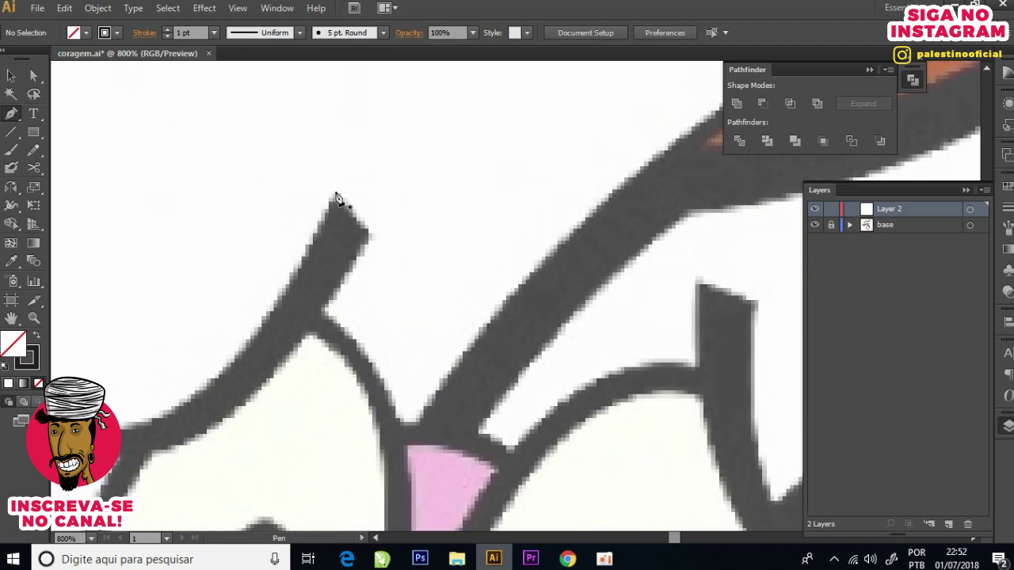
Step: Trace the head spike, eye edge, and first ear's top and underside
left_click(336, 192)
left_click(368, 235)
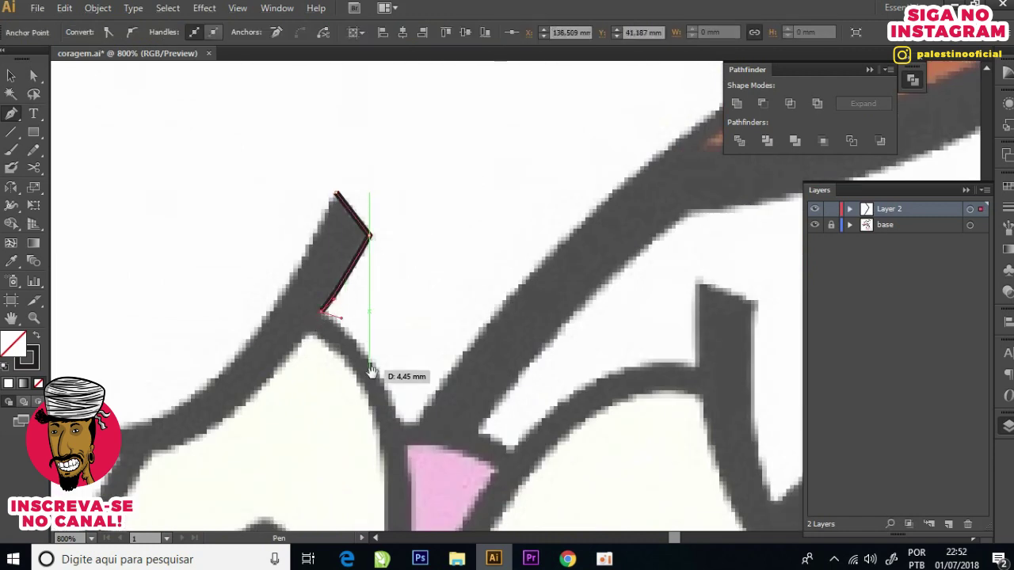
scroll(373, 373, "down", 3)
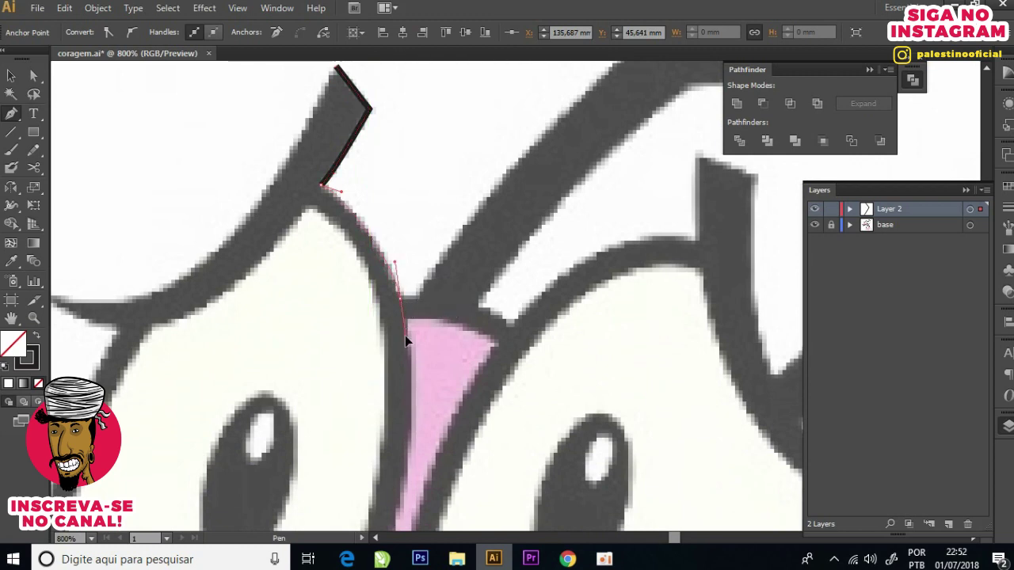
left_click_drag(413, 305, 419, 295)
scroll(527, 159, "down", 3)
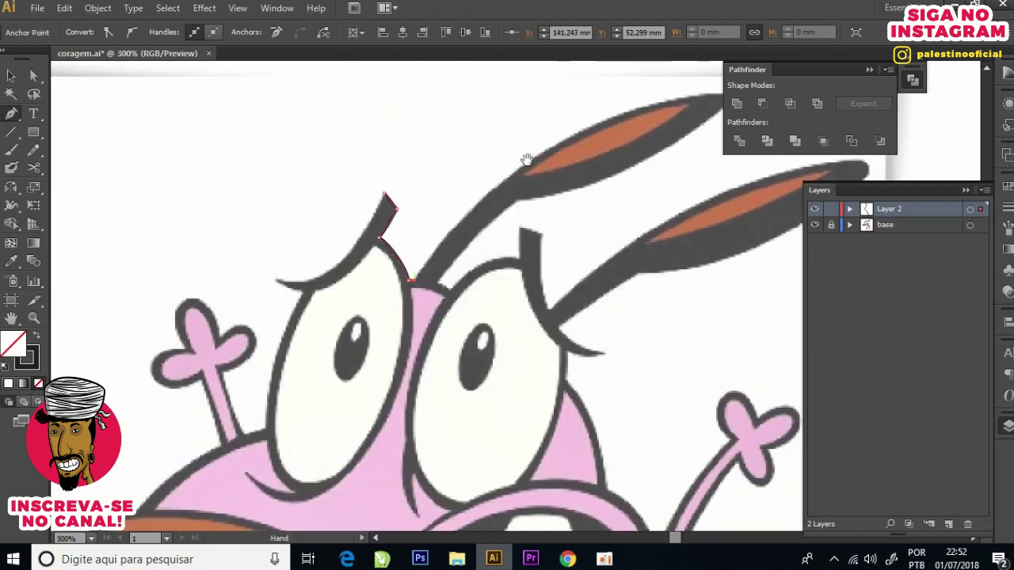
scroll(640, 190, "up", 1)
scroll(616, 198, "up", 1)
scroll(444, 228, "down", 2)
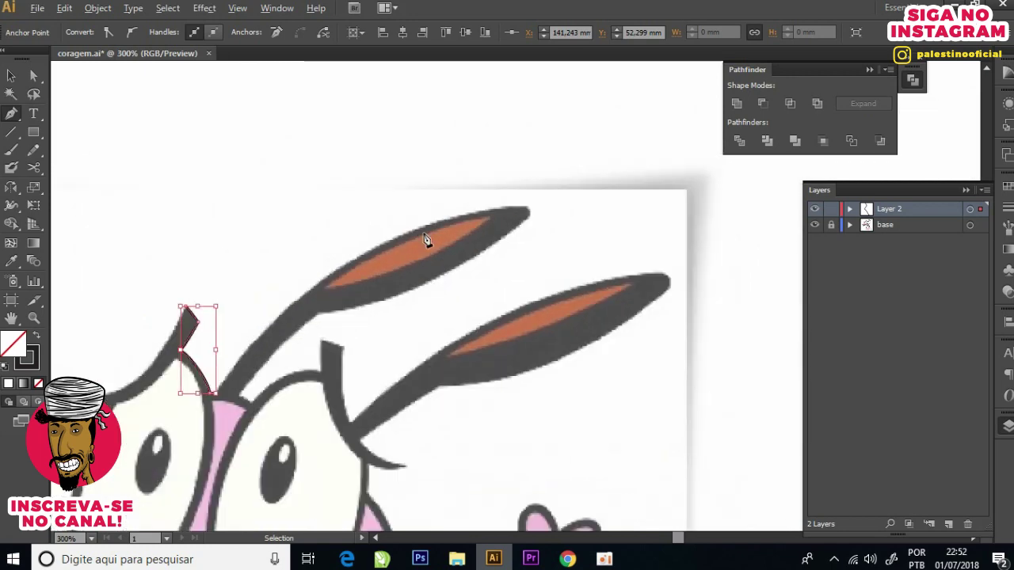
left_click_drag(460, 210, 516, 202)
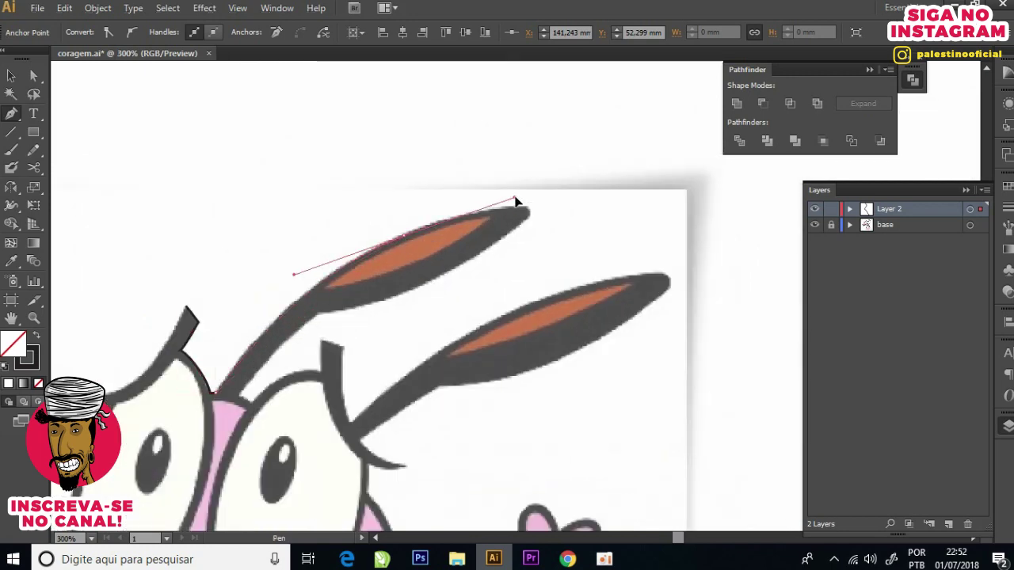
scroll(516, 202, "up", 2)
left_click(542, 227)
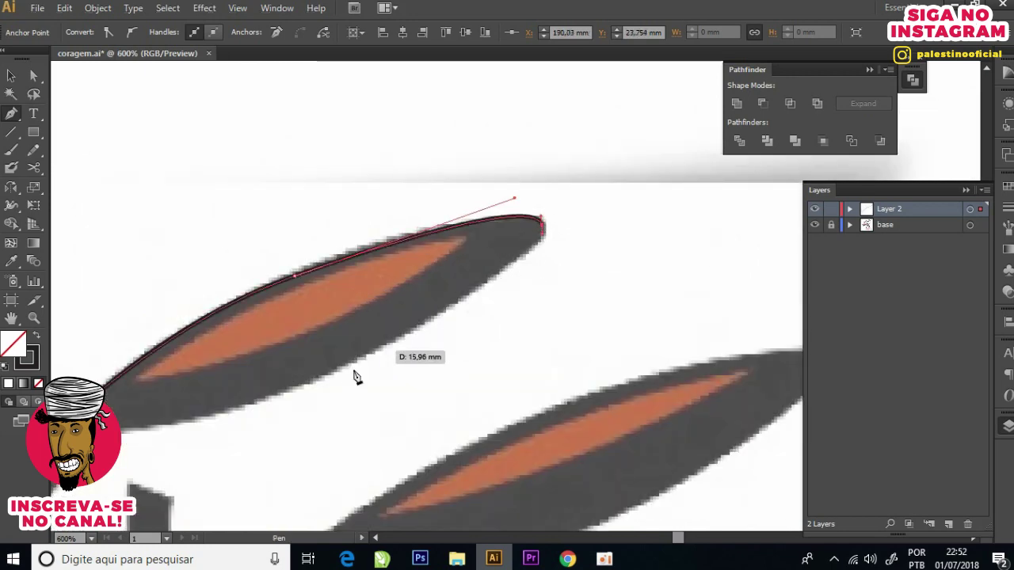
left_click_drag(309, 382, 178, 430)
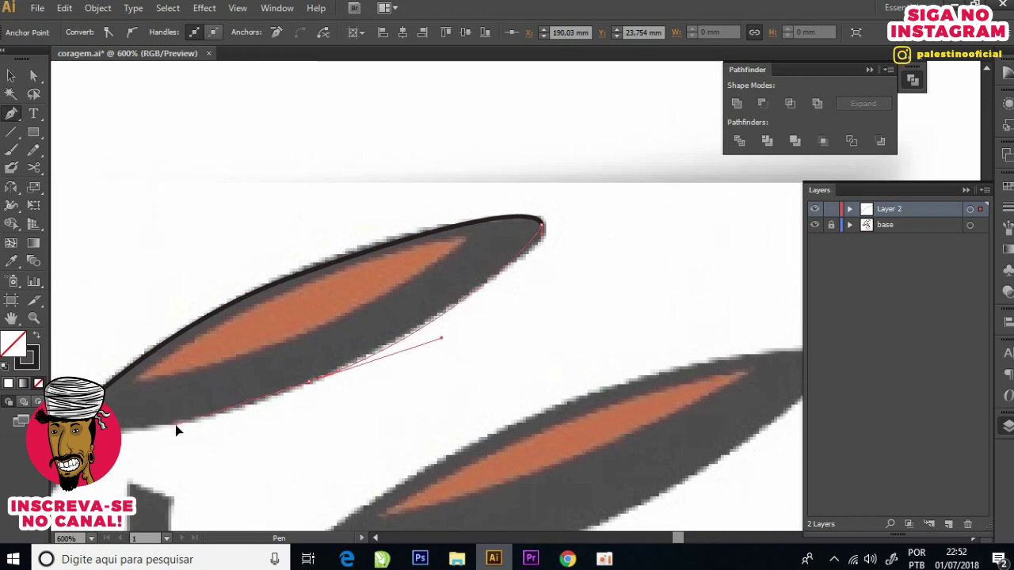
Step: Trace the right eye's top, the short spike, and the upper ear to its sharp tip
left_click_drag(140, 431, 561, 253)
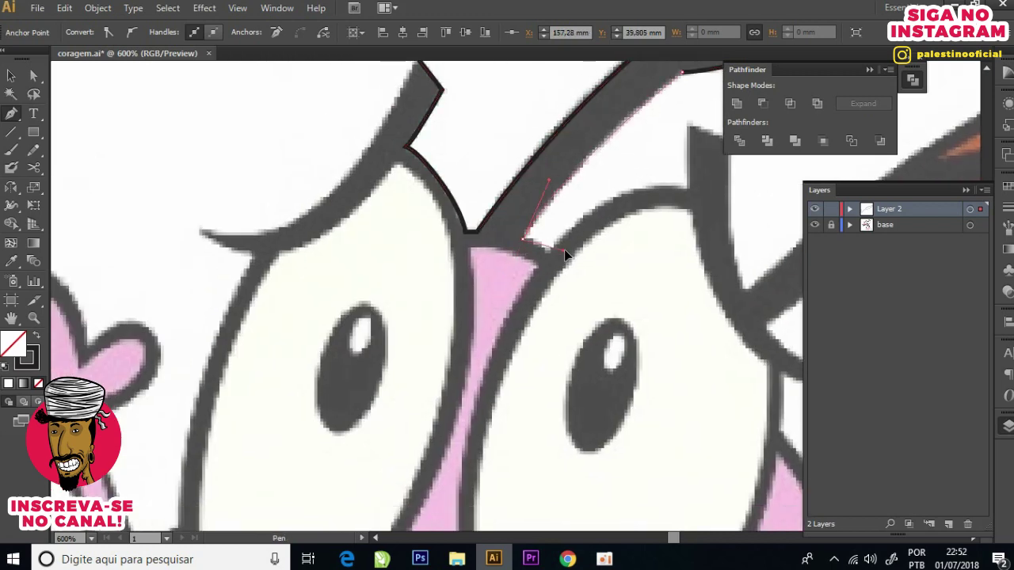
left_click_drag(584, 235, 420, 294)
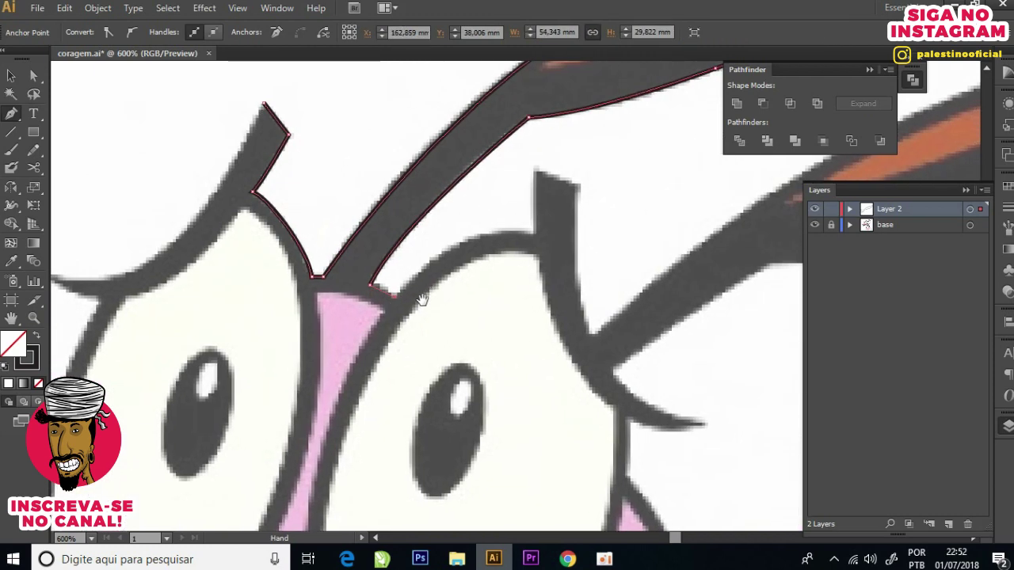
scroll(463, 285, "up", 1)
scroll(514, 260, "up", 1)
mouse_move(552, 204)
left_mouse_down()
mouse_move(601, 229)
mouse_move(711, 258)
left_mouse_up()
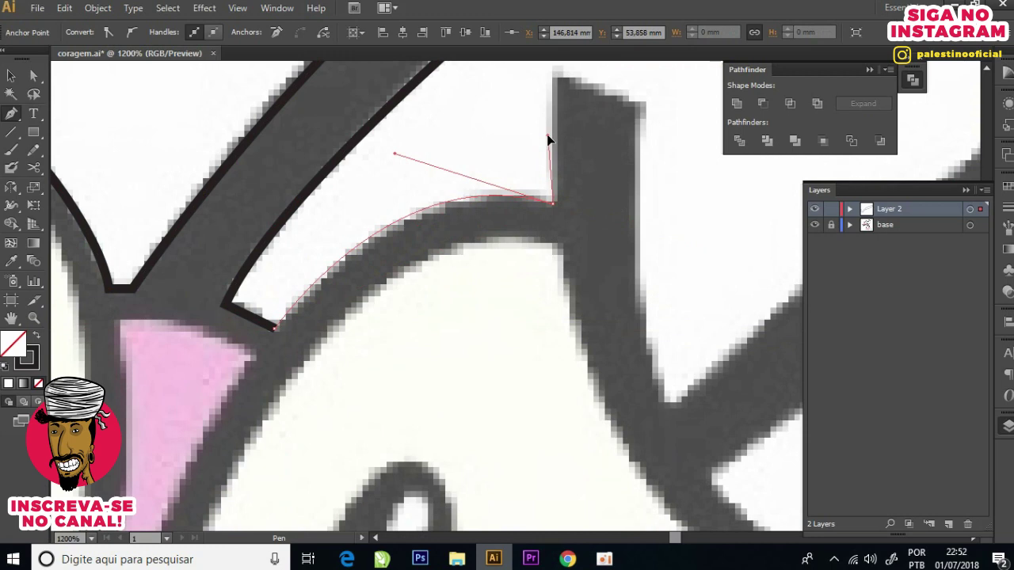
scroll(550, 127, "down", 2)
left_click(558, 111)
scroll(582, 119, "up", 2)
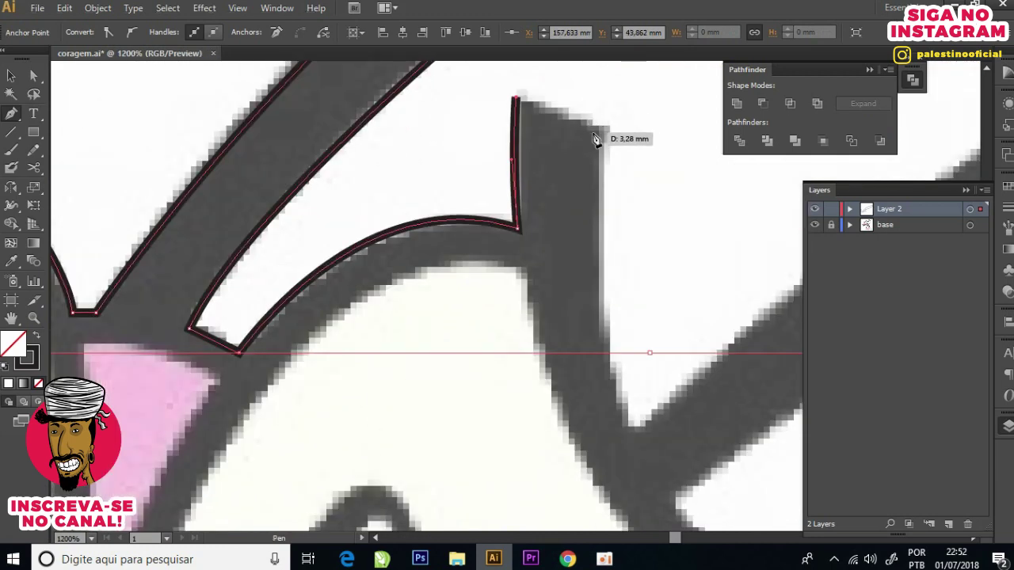
scroll(586, 282, "down", 3)
scroll(575, 247, "up", 2)
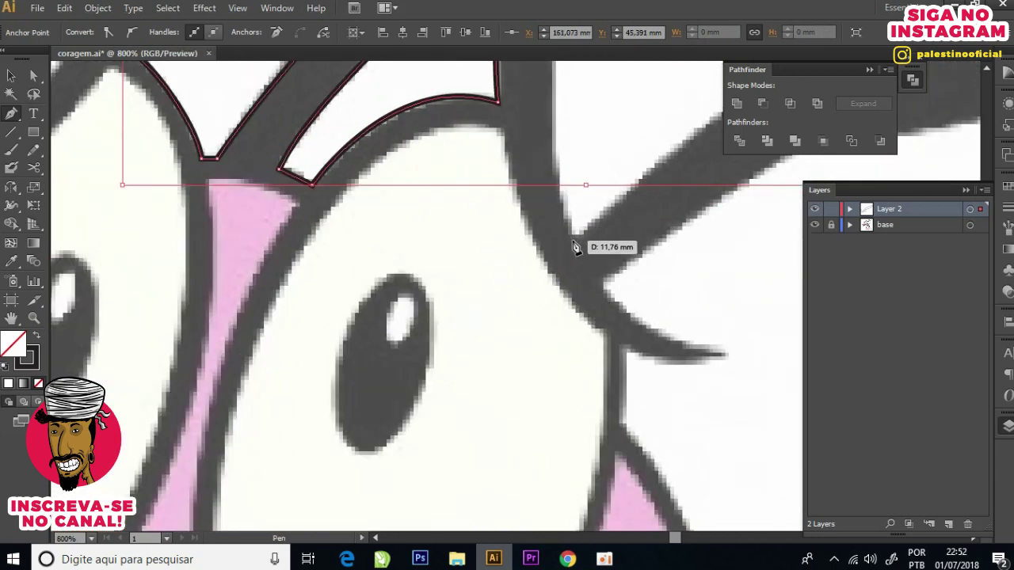
left_click_drag(574, 239, 600, 210)
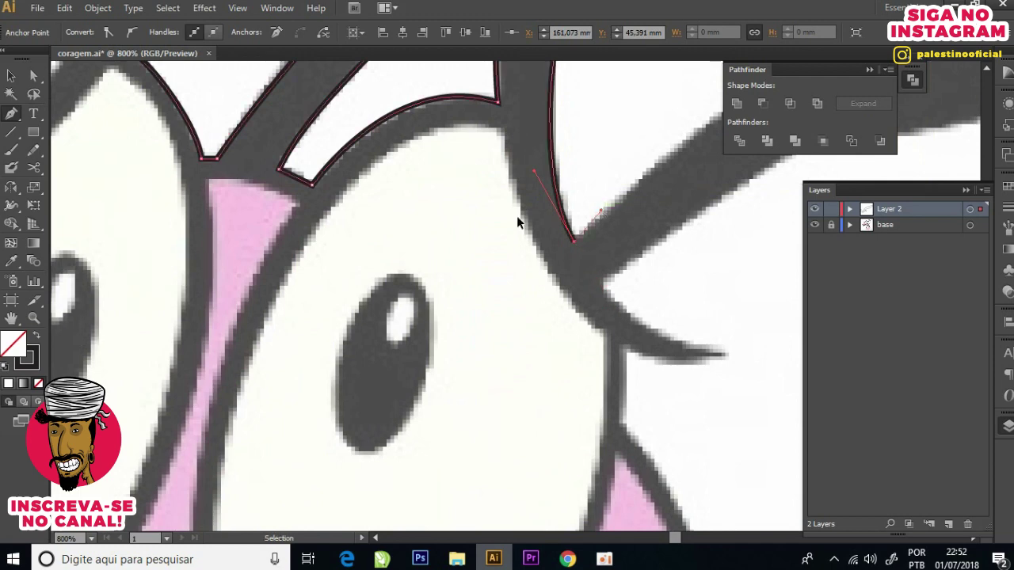
scroll(523, 218, "down", 2)
scroll(404, 238, "up", 3)
scroll(351, 256, "up", 2)
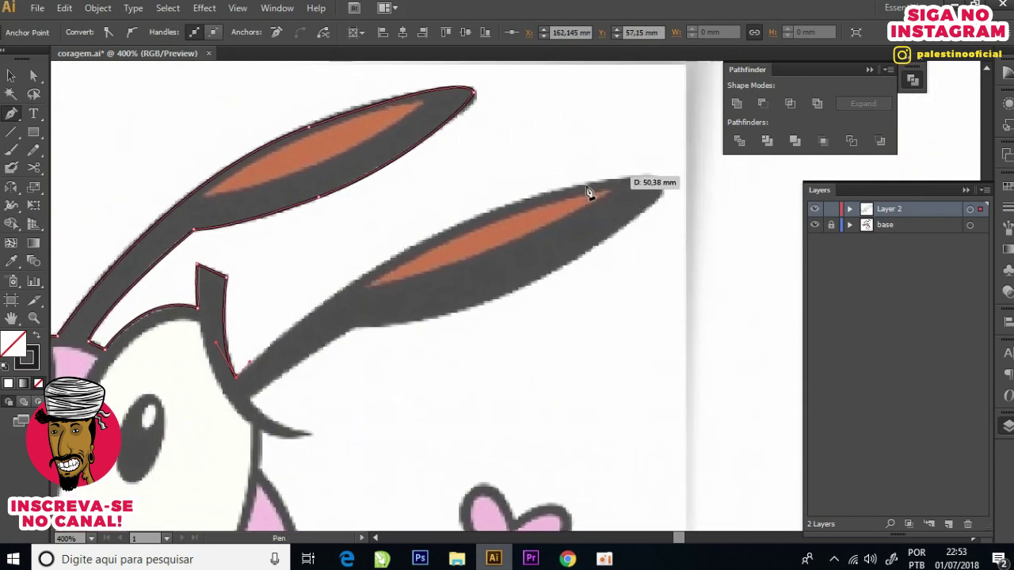
mouse_move(541, 197)
left_mouse_down()
mouse_move(681, 173)
mouse_move(700, 153)
mouse_move(629, 177)
left_mouse_up()
scroll(657, 181, "up", 2)
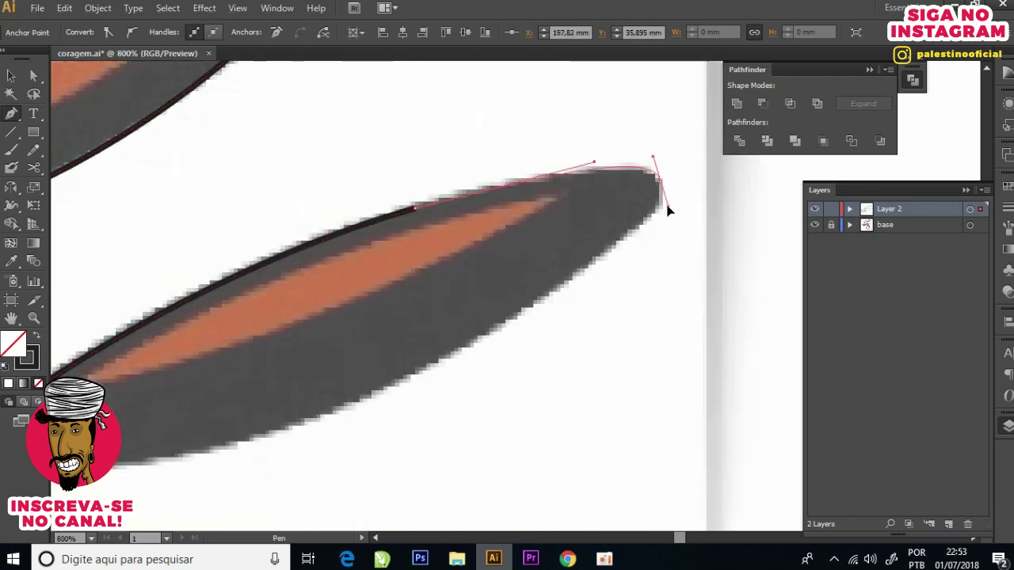
left_click(663, 198)
Step: Continue the outline along the second ear's lower edge down to the eye crease
scroll(662, 198, "down", 2)
left_click(602, 260)
scroll(434, 331, "up", 2)
left_click(336, 324)
scroll(335, 323, "down", 3)
left_click_drag(399, 282, 396, 376)
scroll(341, 340, "up", 3)
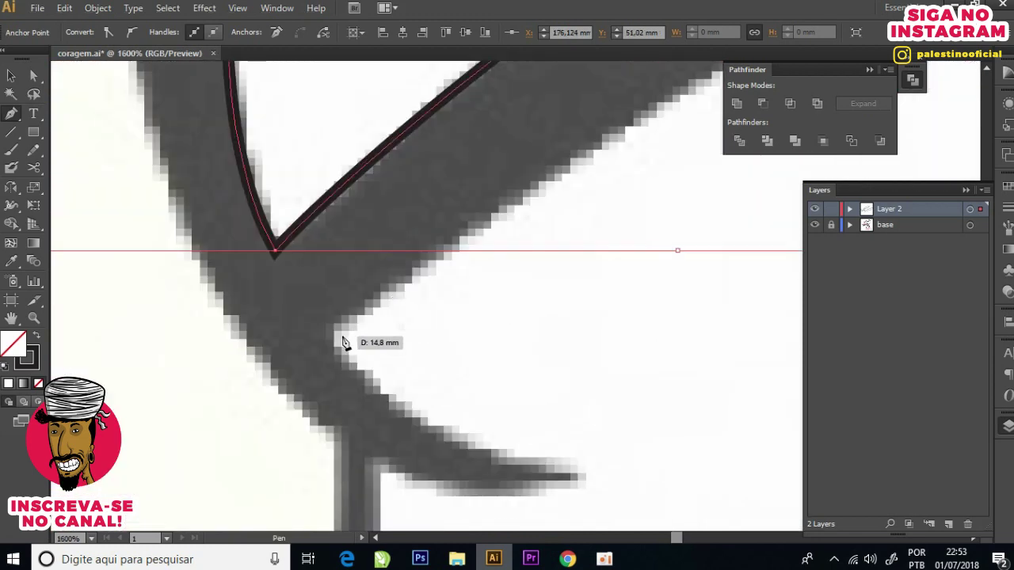
scroll(359, 374, "down", 2)
left_click_drag(418, 420, 444, 411)
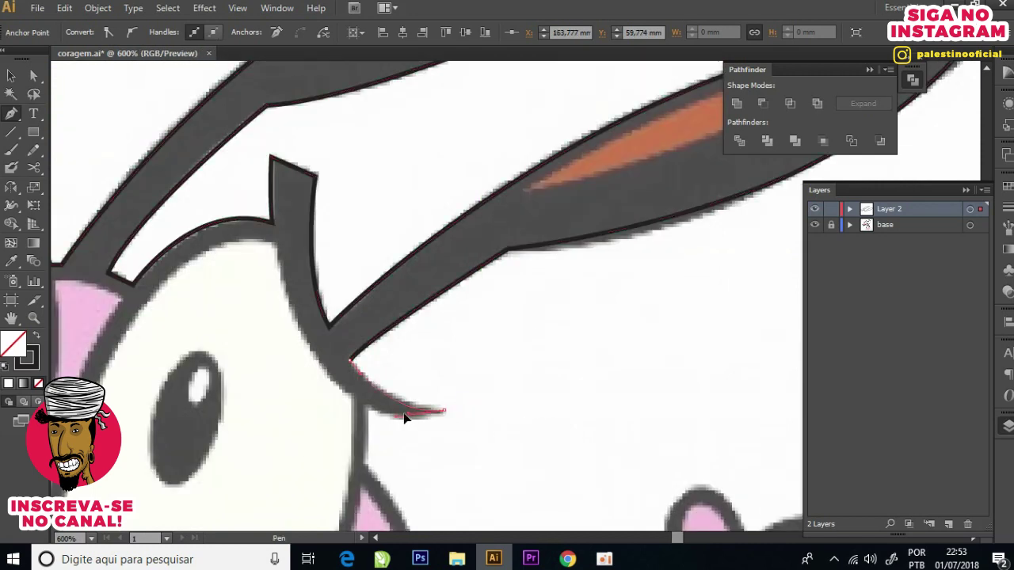
scroll(398, 422, "up", 2)
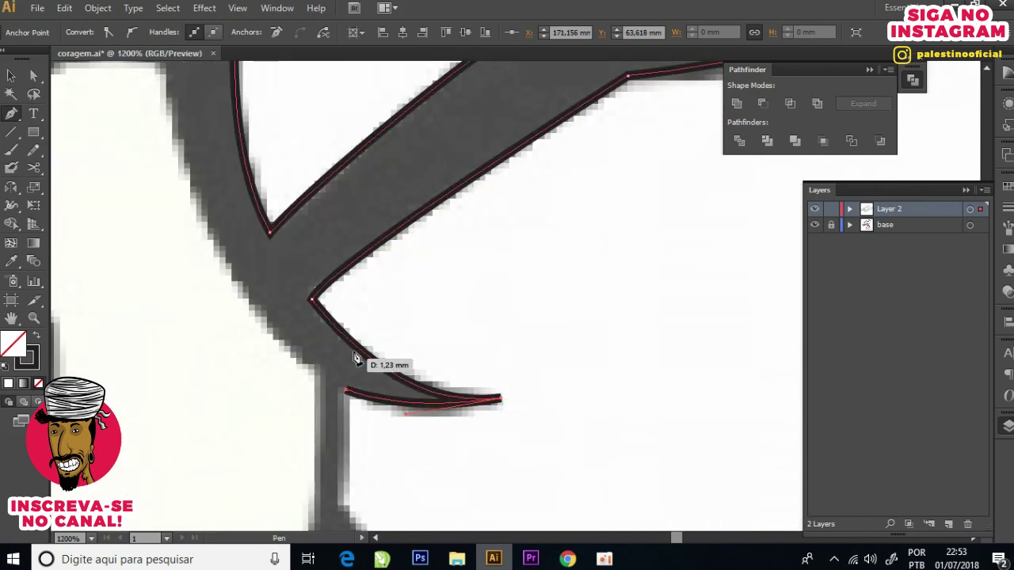
scroll(384, 392, "down", 2)
scroll(372, 365, "down", 2)
scroll(356, 356, "up", 2)
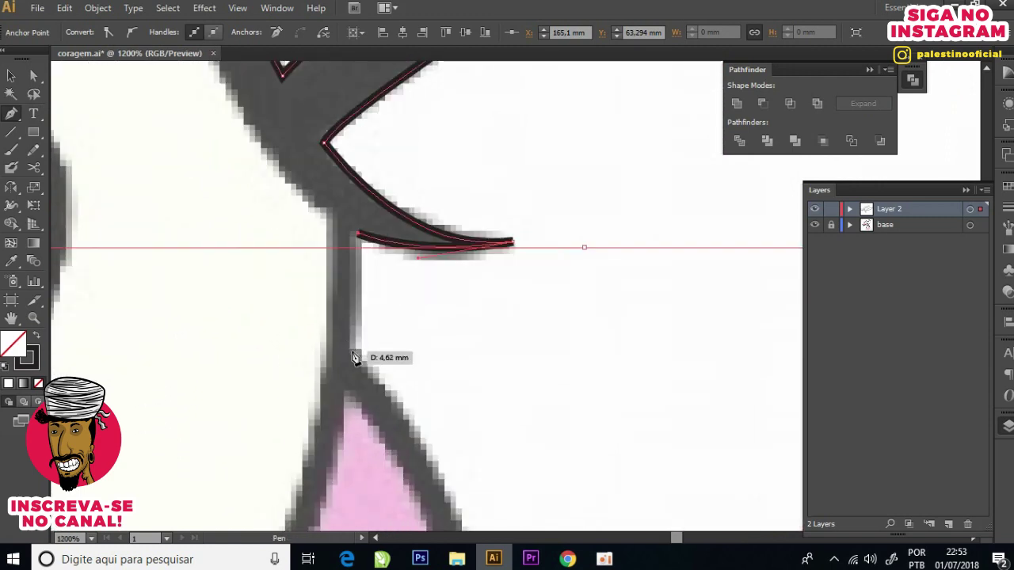
scroll(369, 373, "down", 3)
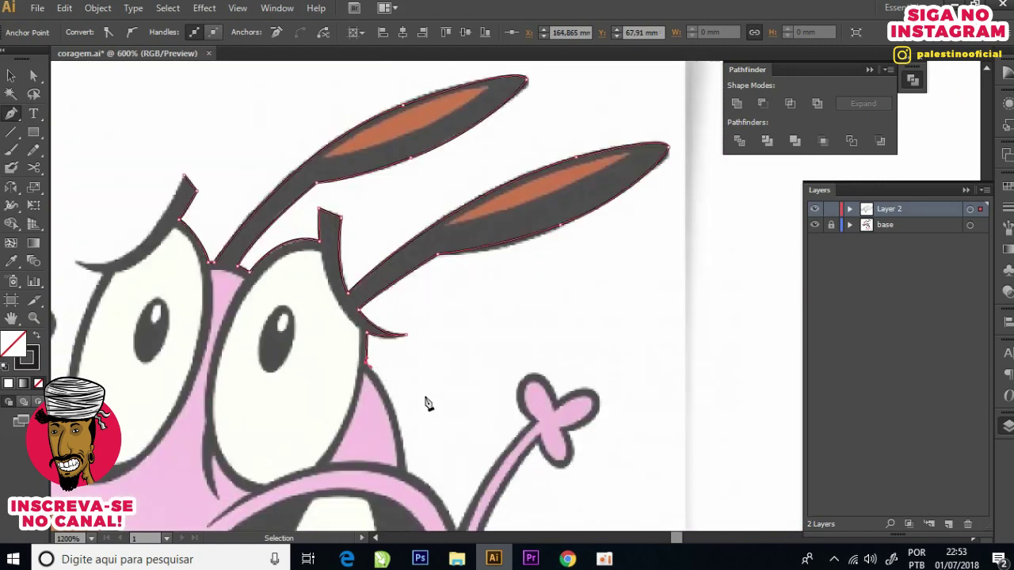
Step: Trace the outline down the cheek and up the thin arm to the hand's base
left_click_drag(403, 385, 407, 314)
scroll(381, 349, "up", 2)
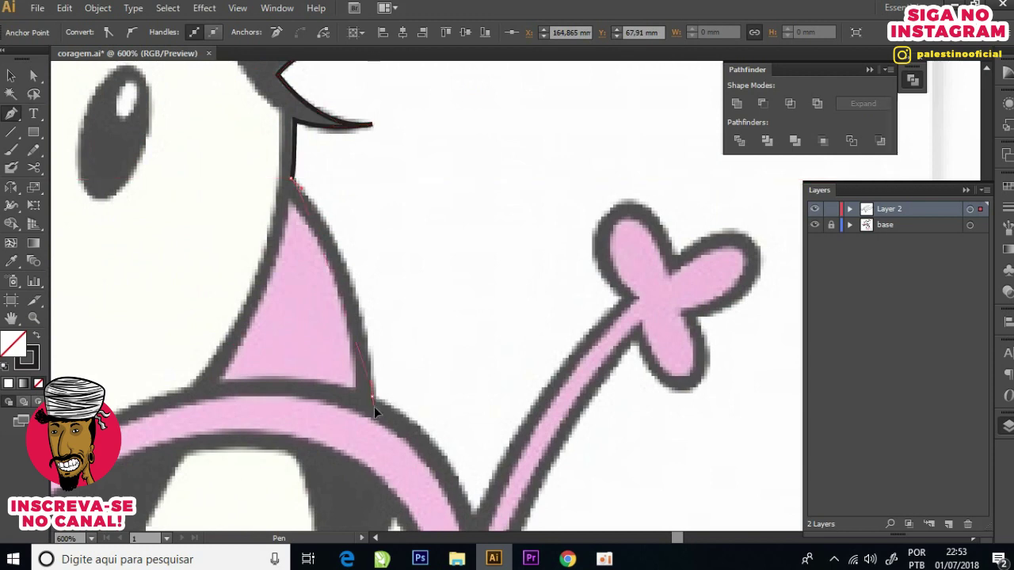
scroll(383, 507, "down", 2)
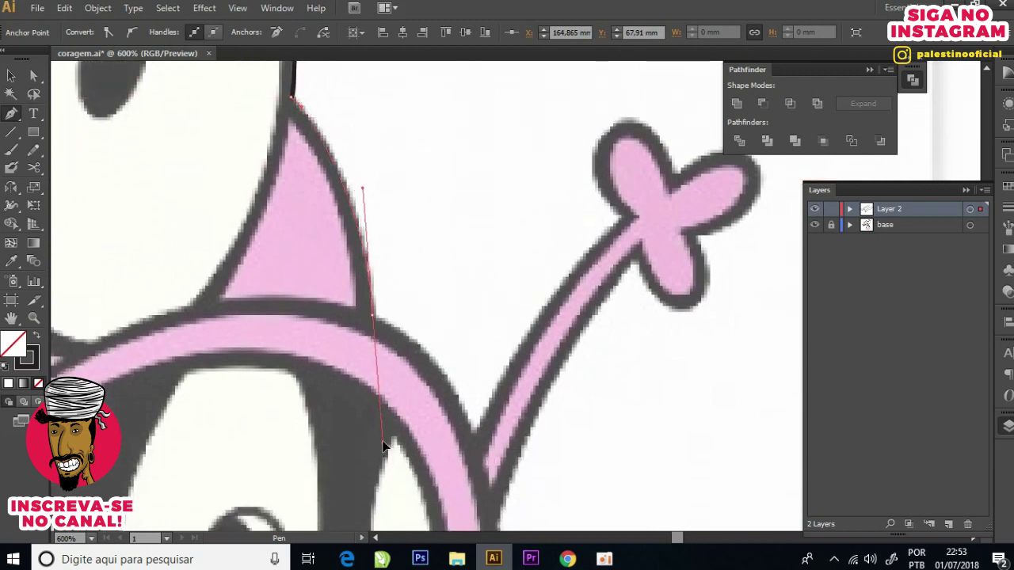
scroll(420, 343, "down", 1)
mouse_move(467, 387)
left_mouse_down()
mouse_move(473, 421)
mouse_move(493, 321)
left_mouse_up()
left_click_drag(619, 175, 631, 166)
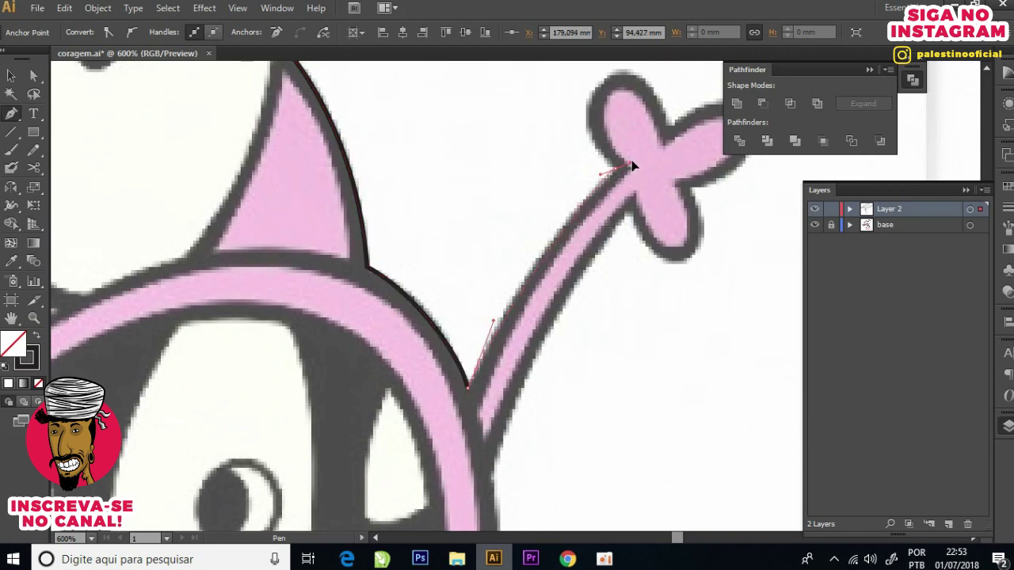
left_click_drag(564, 141, 584, 136)
Step: Wrap the outline around the hand's upper, right and lower lobes
scroll(584, 135, "up", 2)
scroll(554, 158, "right", 2)
left_click_drag(529, 162, 526, 160)
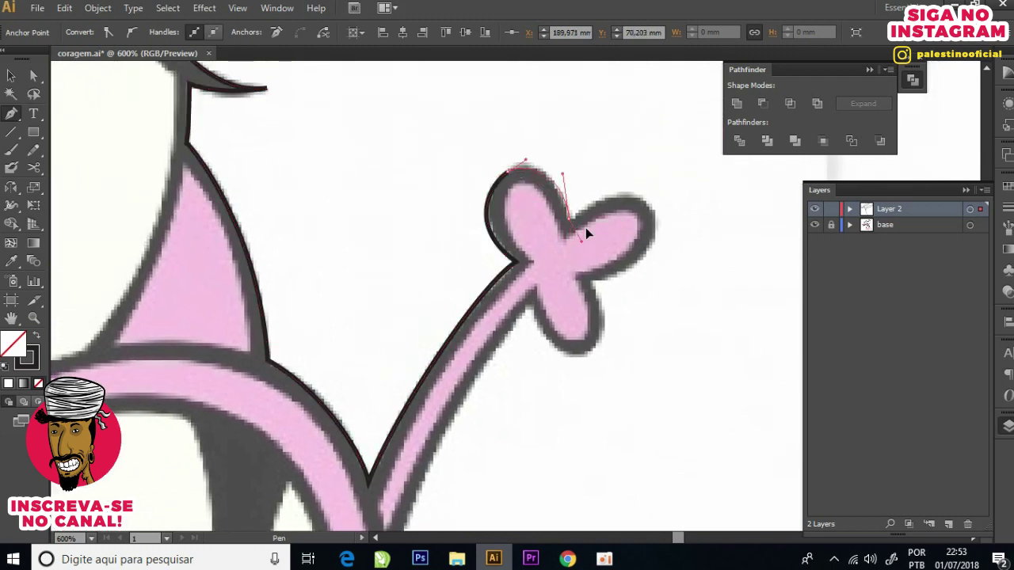
left_click_drag(648, 210, 659, 243)
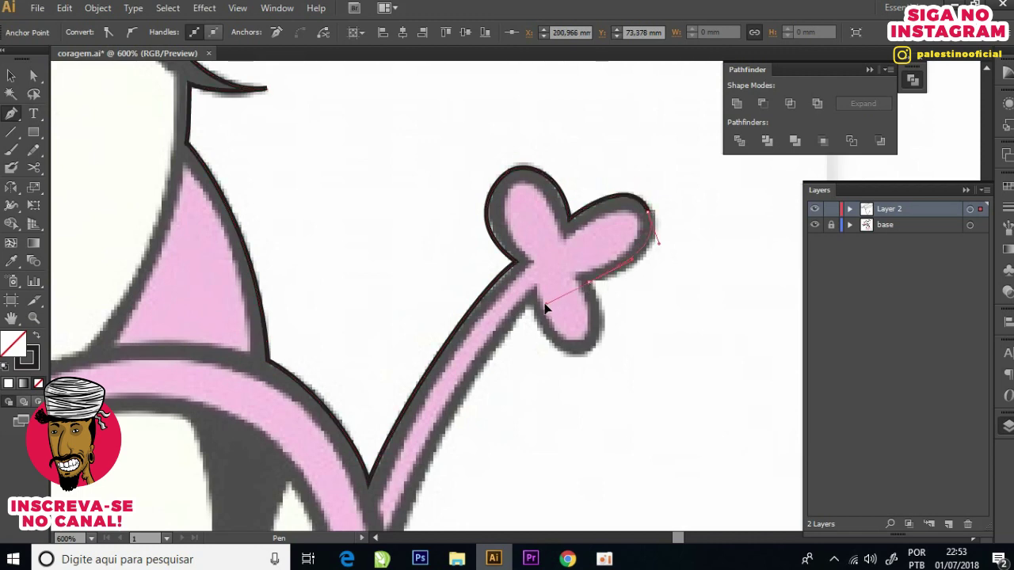
left_click_drag(578, 353, 545, 358)
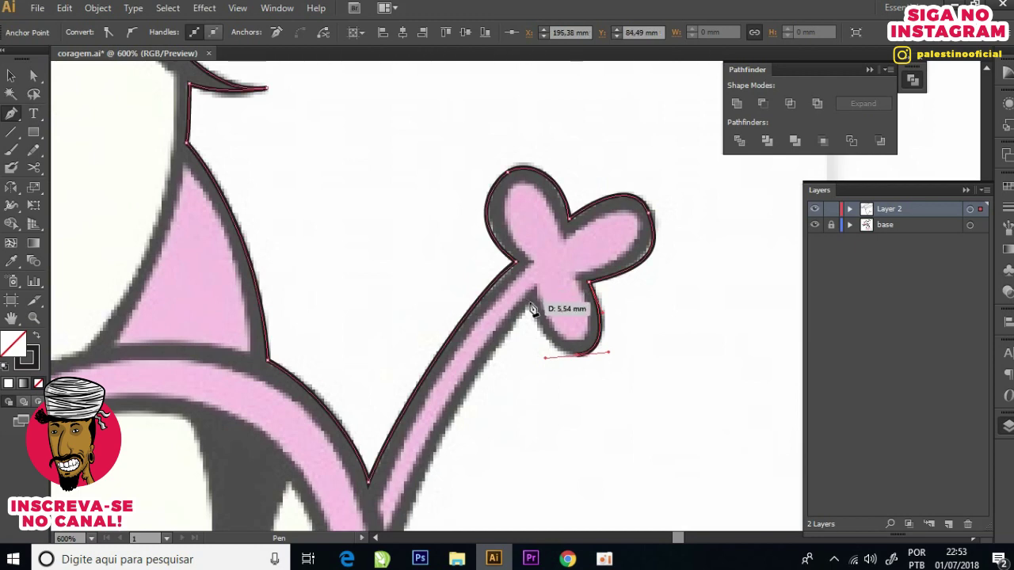
Step: Anchor the outline where the cheek meets the star and at the star's top tip
scroll(530, 301, "down", 3)
scroll(507, 333, "down", 1)
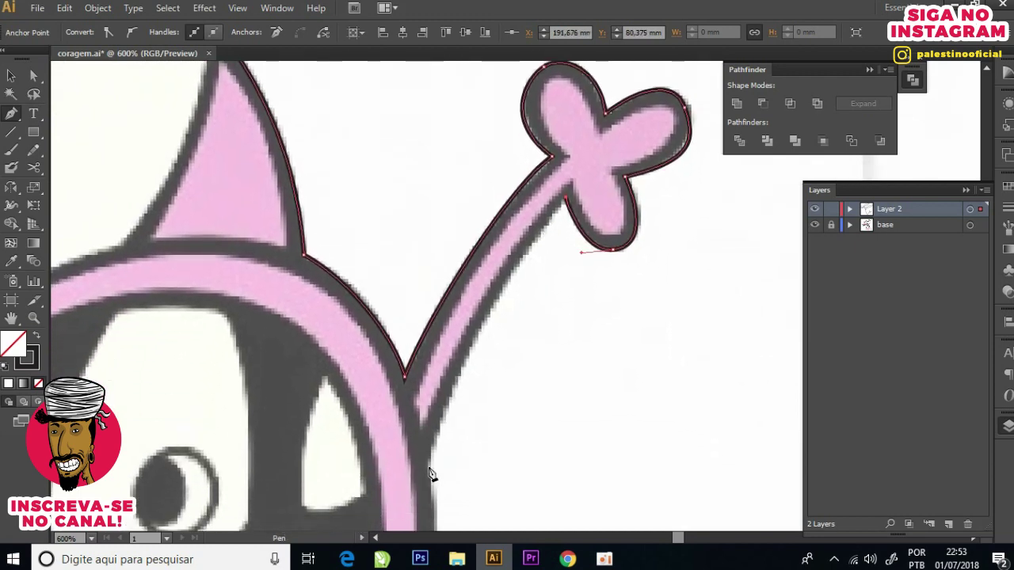
scroll(430, 474, "down", 1)
scroll(427, 444, "down", 1)
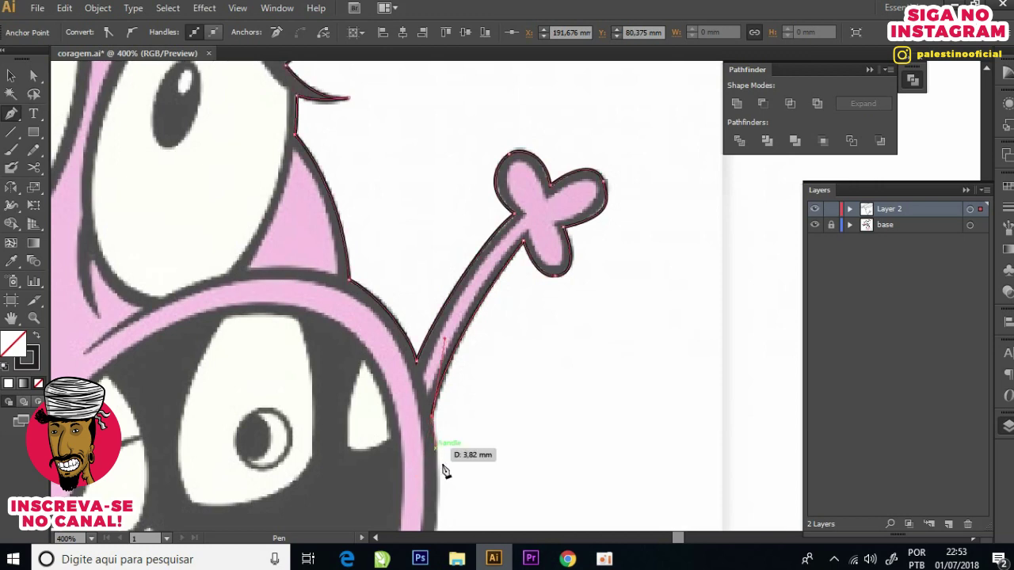
scroll(441, 465, "down", 5)
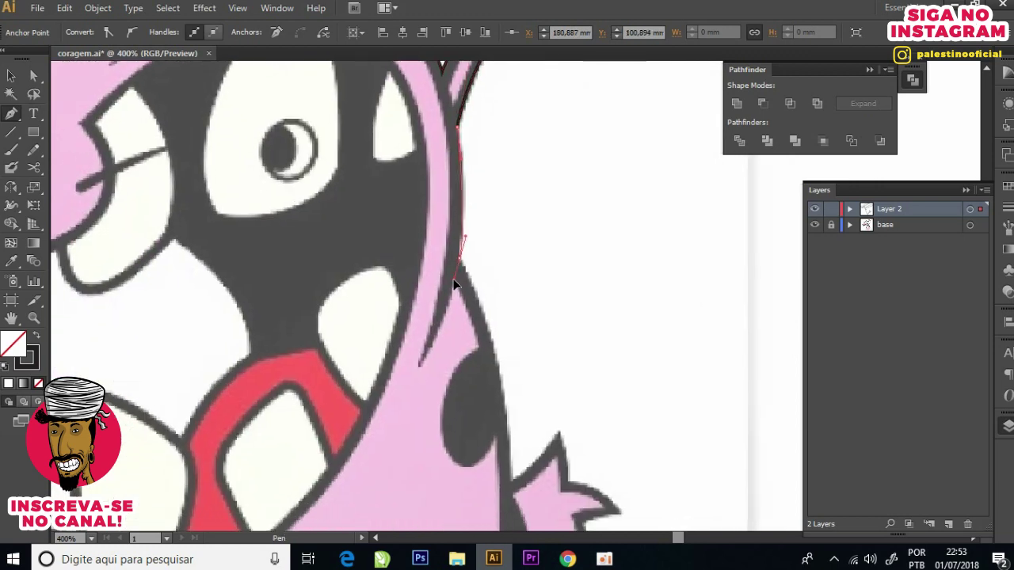
scroll(492, 313, "down", 3)
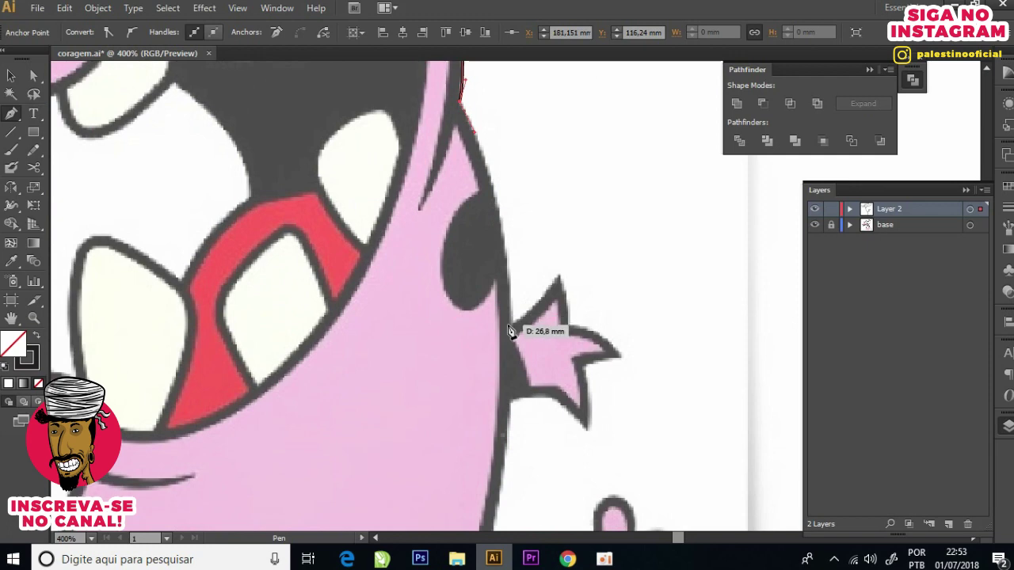
left_click(507, 198)
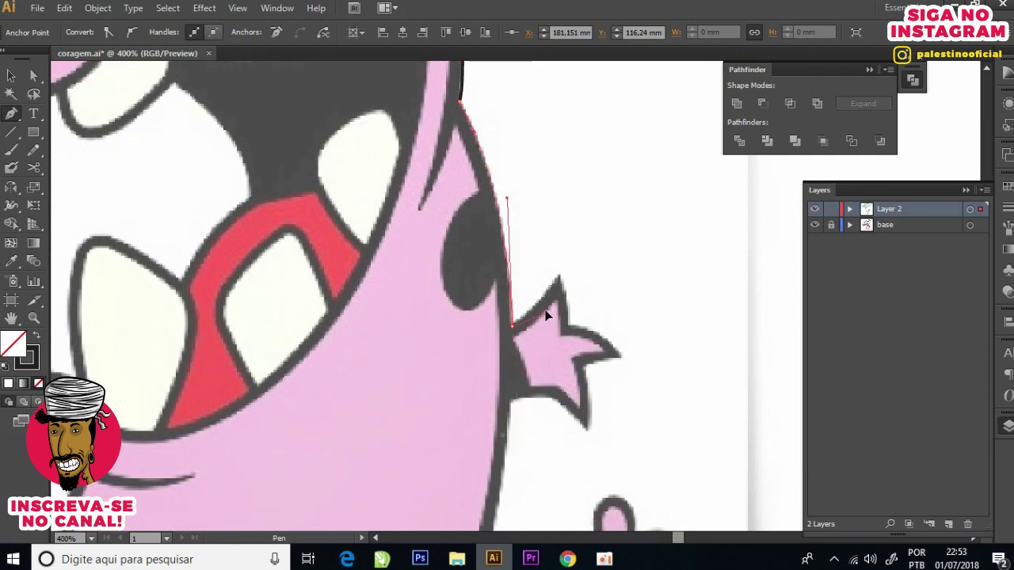
left_click(554, 277)
Step: Trace the star's notches and points to its bottom tip, then curve back toward the cheek
scroll(555, 277, "up", 1, "alt")
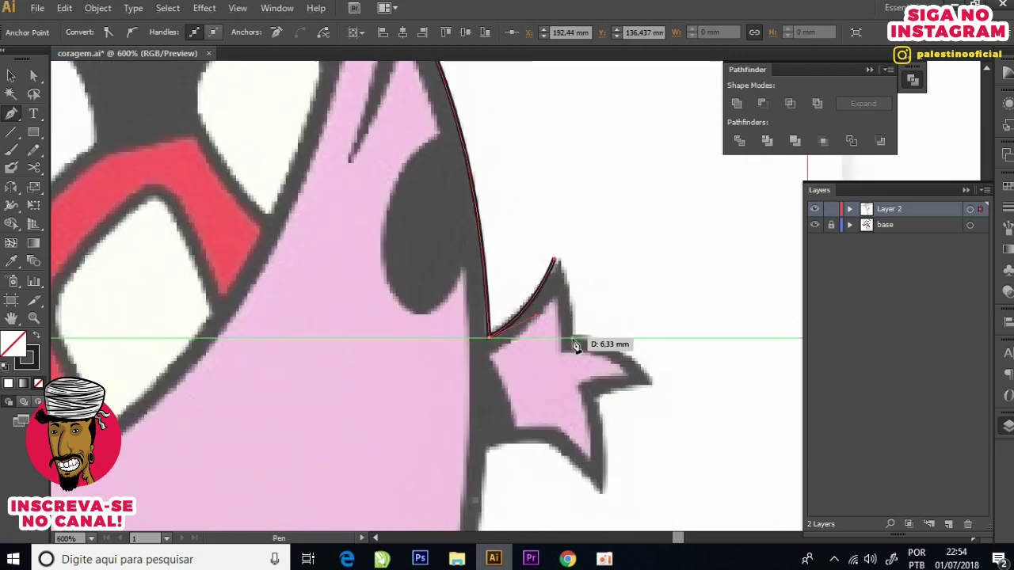
left_click_drag(572, 339, 596, 338)
mouse_move(638, 385)
left_mouse_down()
mouse_move(595, 268)
mouse_move(617, 293)
left_mouse_up()
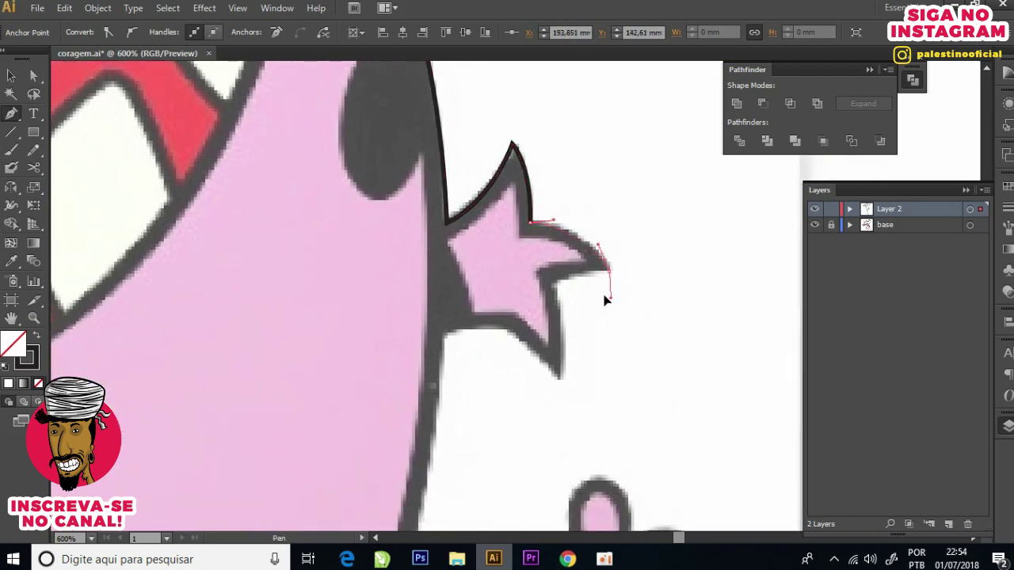
left_click(553, 283)
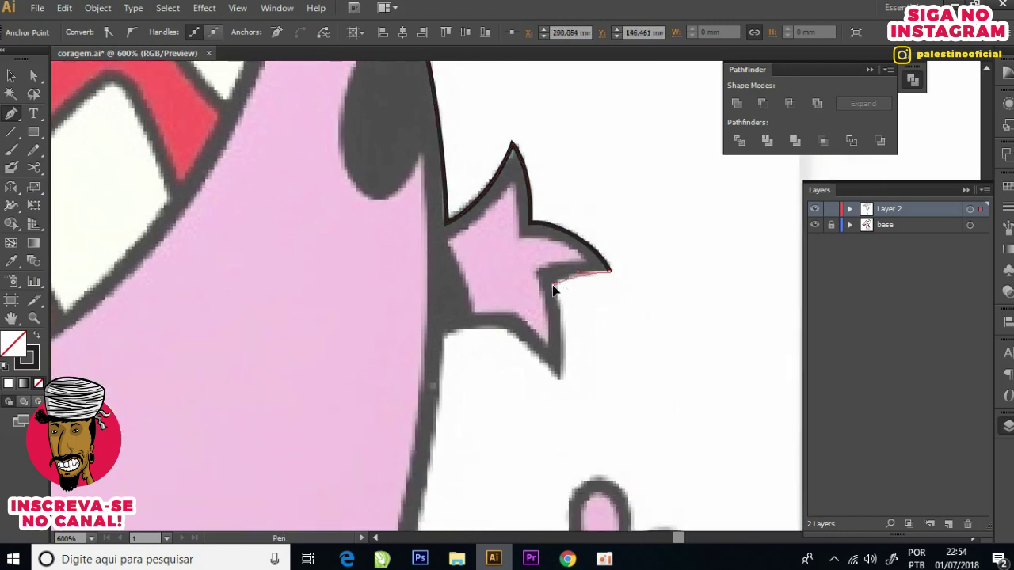
left_click_drag(552, 292, 564, 314)
left_click(562, 382)
left_click_drag(496, 328, 445, 342)
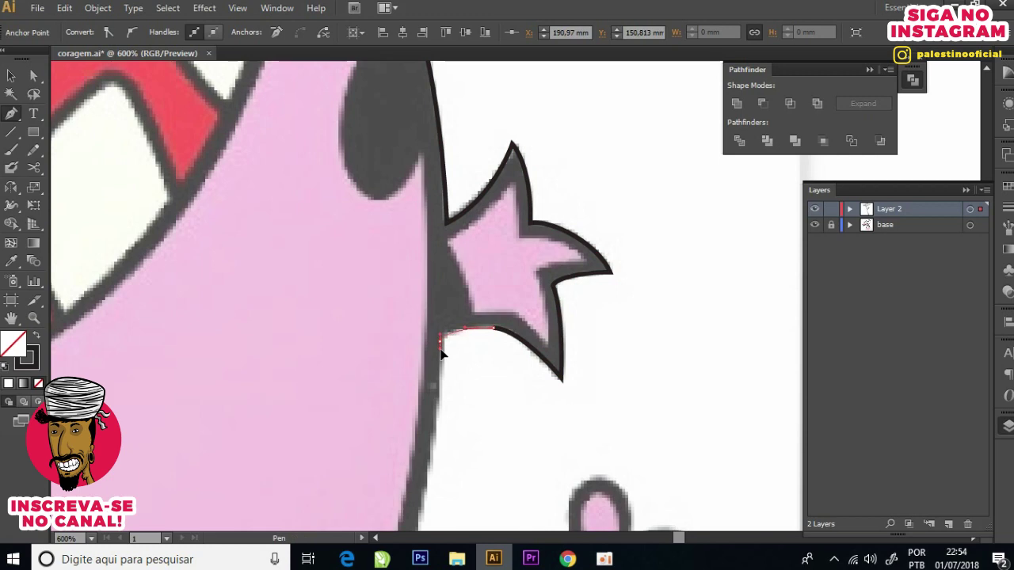
scroll(440, 349, "down", 2)
key("ctrl+minus")
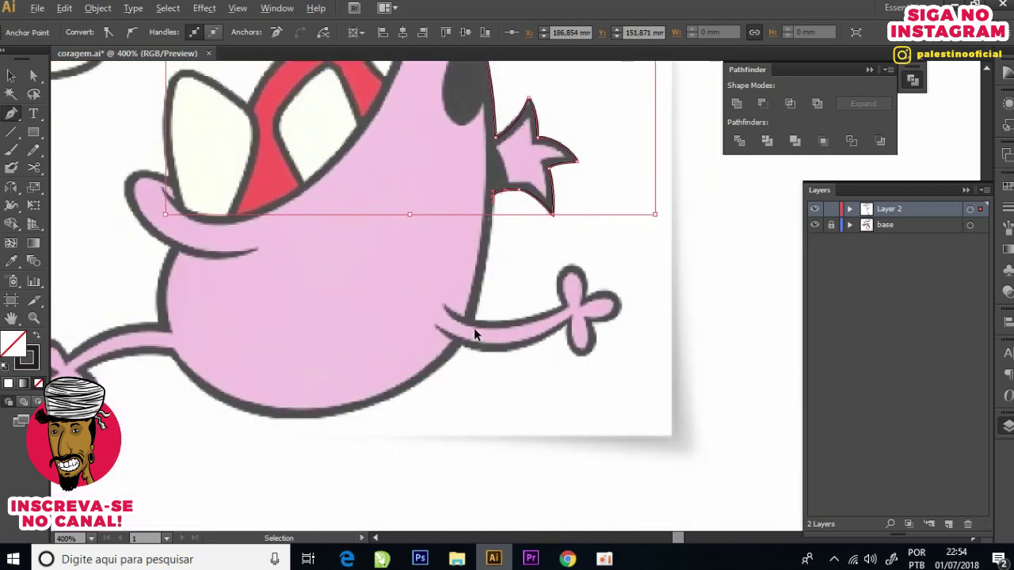
Step: Shape the body-arm junction and curve the outline along the arm toward the hand
scroll(476, 335, "up", 3)
left_click_drag(460, 344, 448, 365)
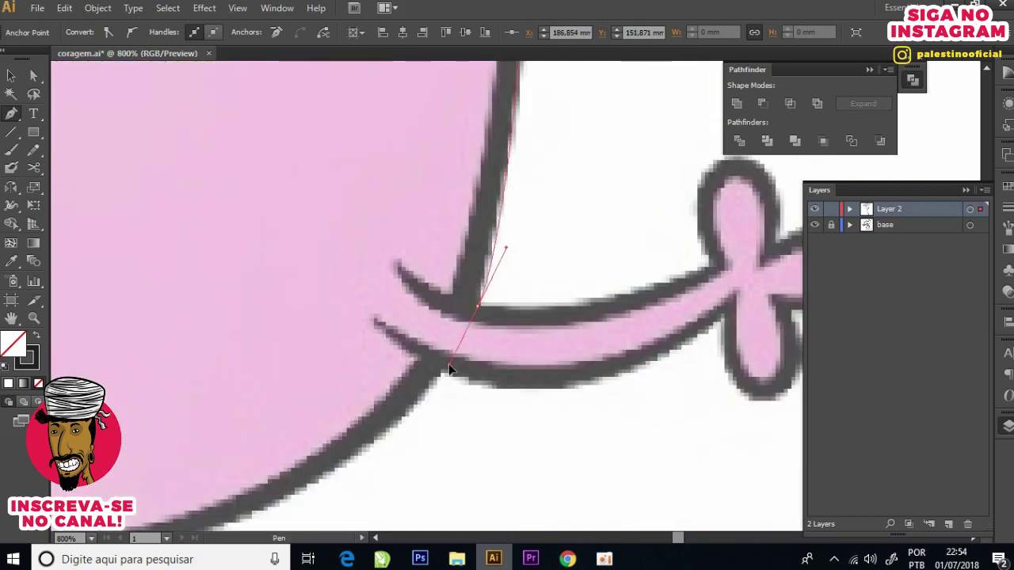
left_click_drag(552, 312, 551, 313)
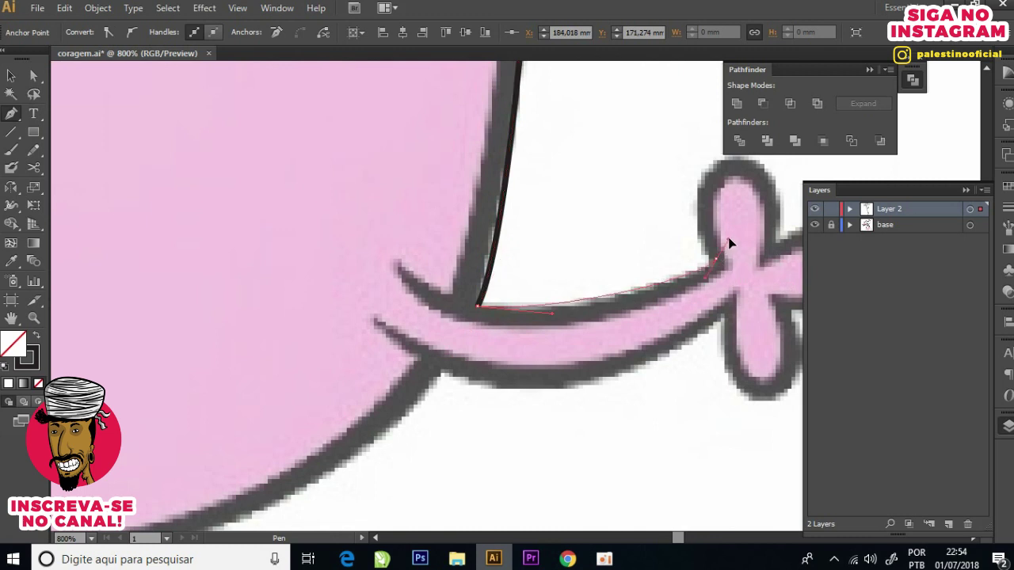
mouse_move(715, 259)
left_mouse_down()
mouse_move(691, 225)
mouse_move(563, 256)
left_mouse_up()
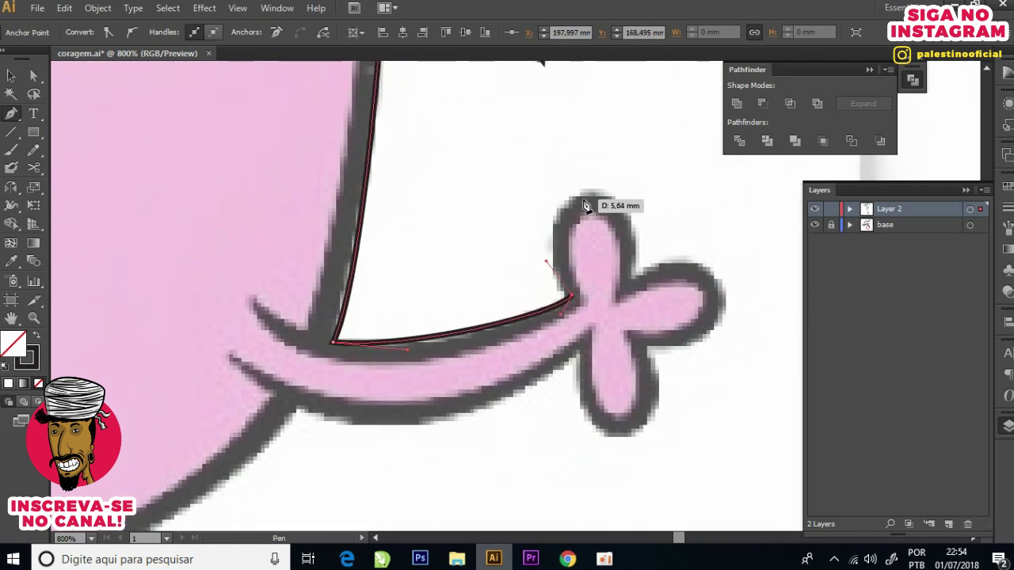
Step: Wrap the outline over the hand's top, right and lower lobes, closing with a corner
left_click_drag(621, 193, 623, 190)
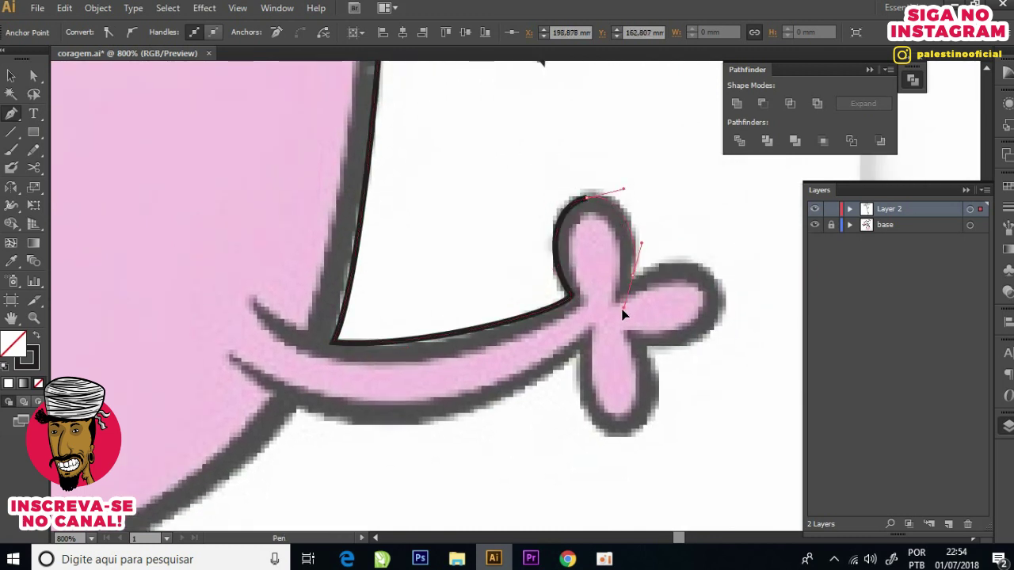
left_click_drag(720, 295, 723, 309)
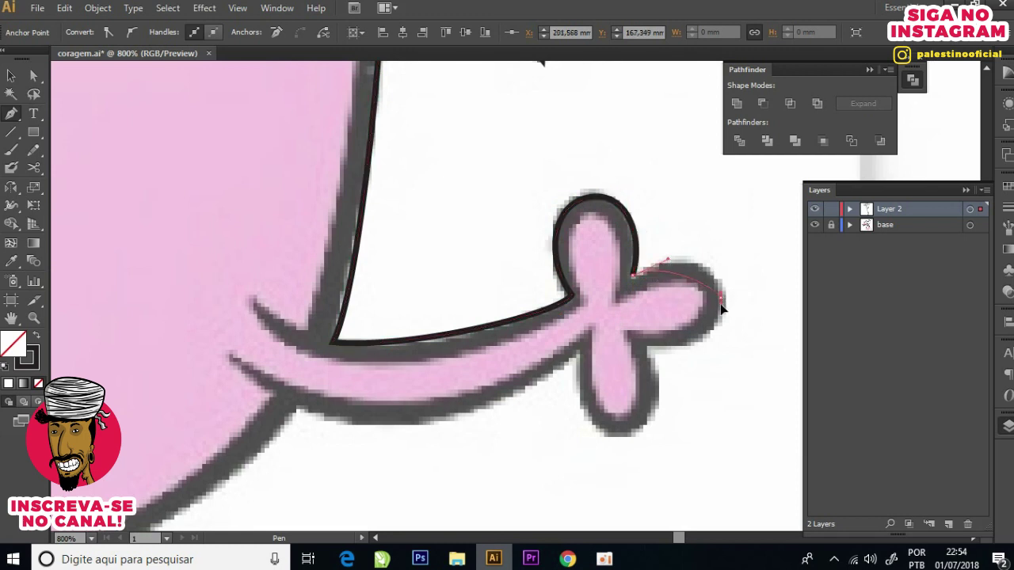
mouse_move(642, 346)
left_mouse_down()
mouse_move(654, 385)
mouse_move(645, 452)
left_mouse_up()
scroll(642, 428, "down", 1)
left_click_drag(616, 386, 579, 386)
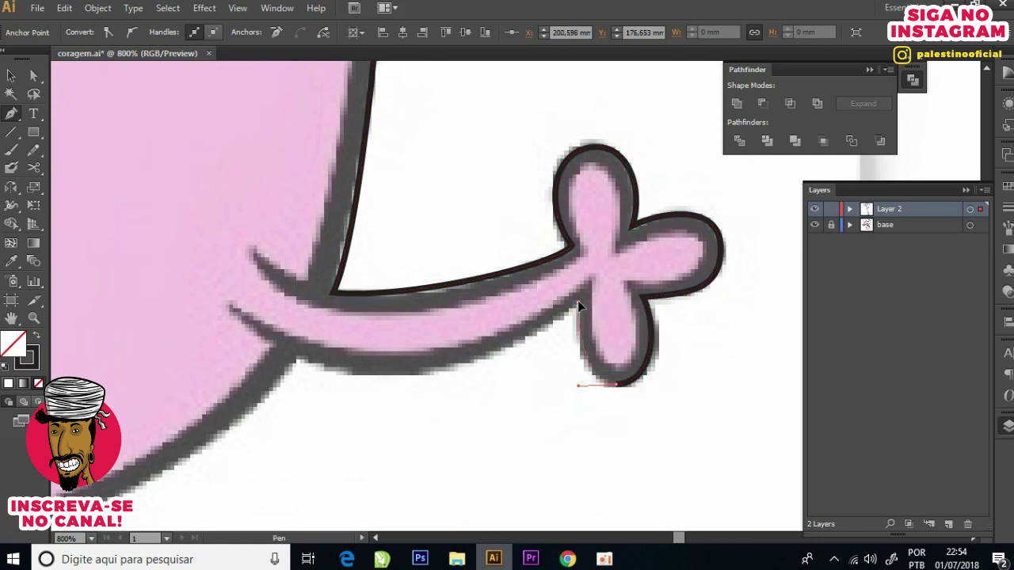
left_click(576, 301)
Step: Run the outline along the arm's lower edge to a smooth anchor at the belly's bottom
left_click_drag(269, 341, 206, 315)
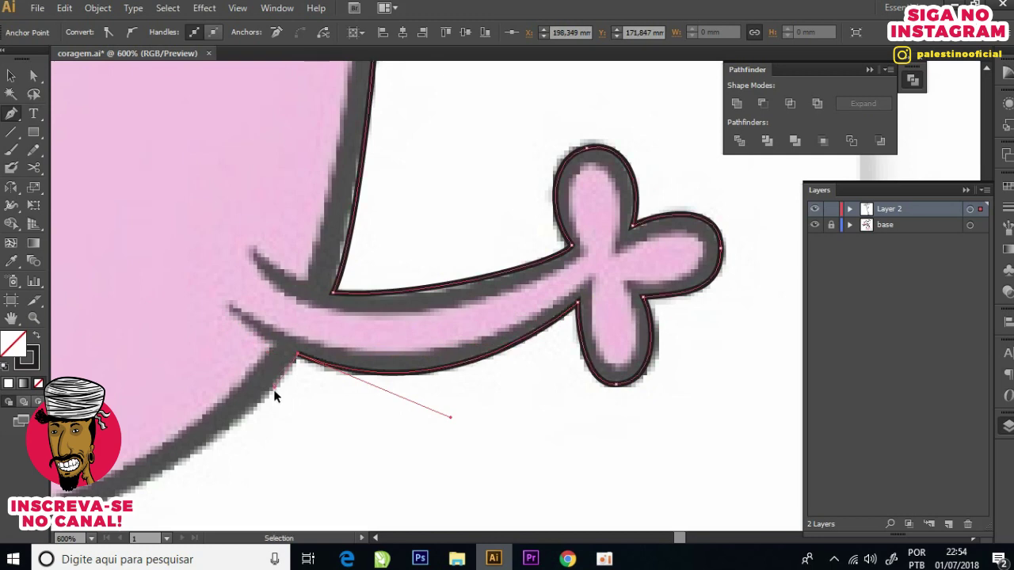
key("ctrl+minus")
key("ctrl+minus")
scroll(515, 365, "left", 5)
left_click_drag(476, 396, 327, 396)
Step: Remove and shorten the bottom anchor's direction handles, then zoom in on the hand
left_click(321, 312)
left_click_drag(331, 398, 378, 399)
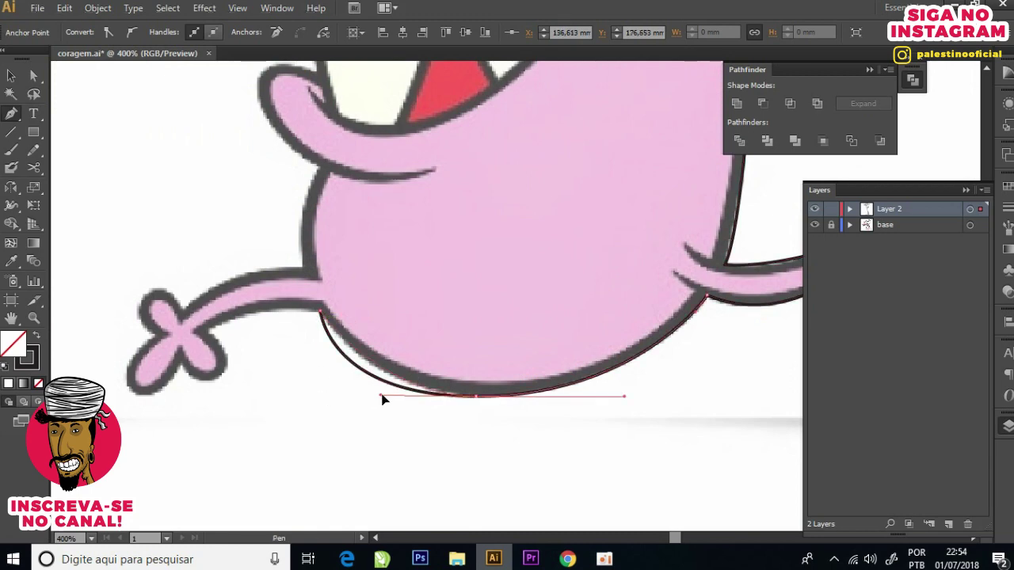
key("ctrl+plus")
left_click_drag(218, 325, 547, 256)
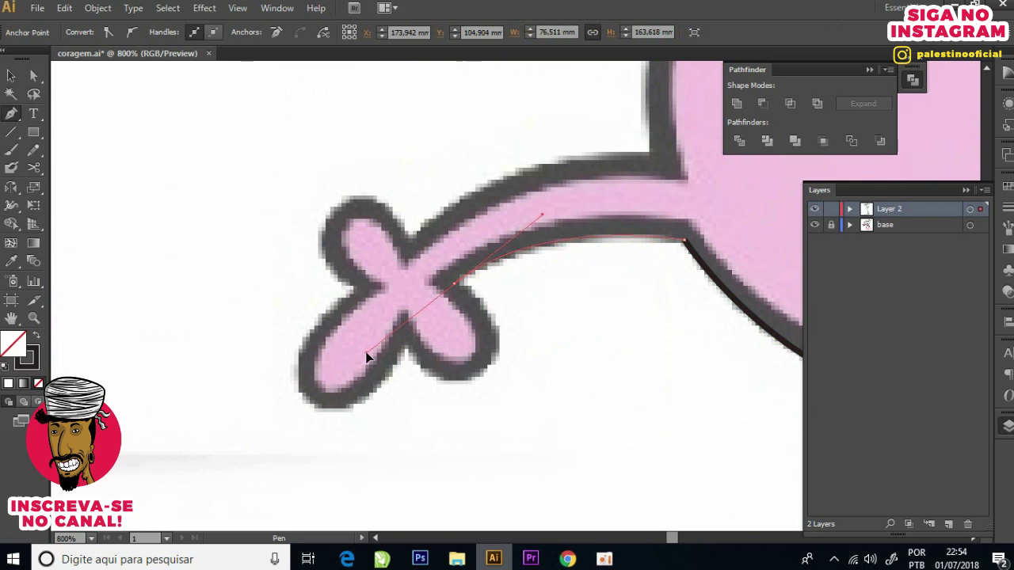
Step: Trace the outline around the flower-shaped hand's petals and petal tips
left_click(473, 377)
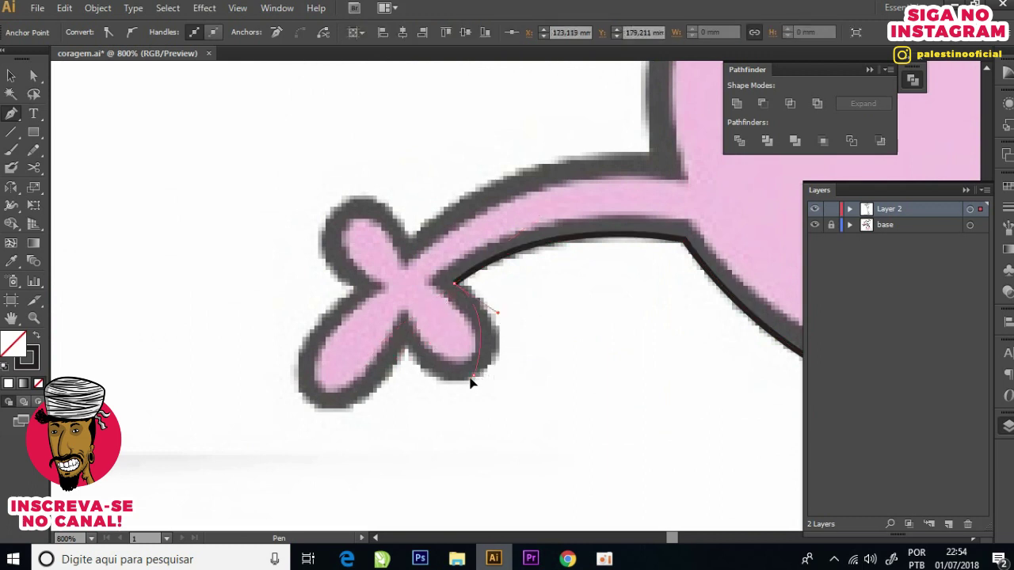
left_click_drag(444, 394, 440, 394)
left_click(406, 344)
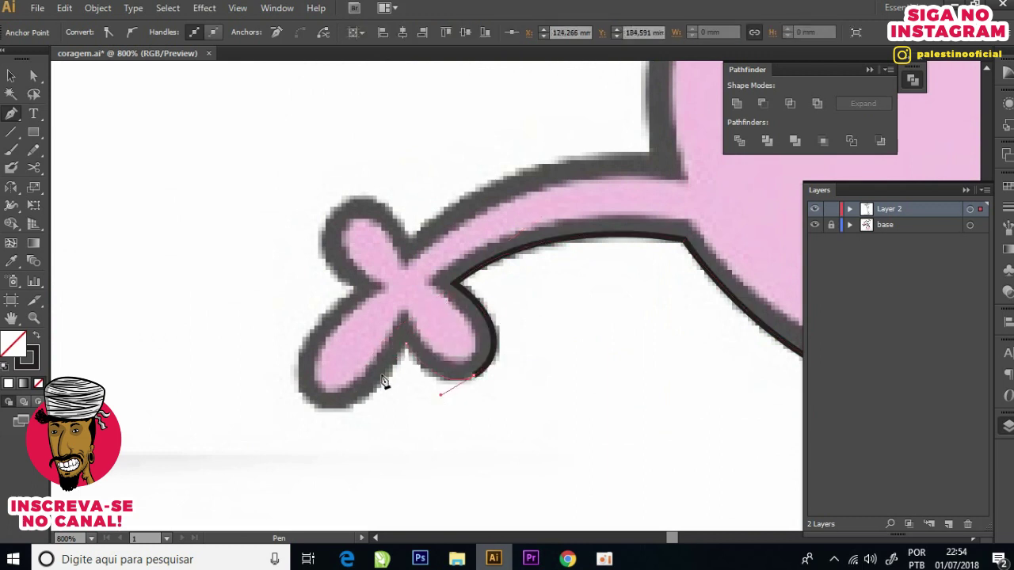
left_click_drag(309, 398, 262, 359)
left_click(355, 286)
scroll(356, 286, "up", 3)
left_click_drag(341, 268, 385, 227)
Step: Curve the outline along the arm's inner edge and up the side of the body
left_click(684, 300)
scroll(647, 221, "up", 3)
scroll(646, 221, "right", 5)
mouse_move(523, 279)
left_mouse_down()
mouse_move(681, 297)
mouse_move(645, 291)
mouse_move(524, 230)
left_mouse_up()
scroll(515, 220, "up", 5)
scroll(515, 220, "right", 2)
left_click_drag(496, 279, 507, 267)
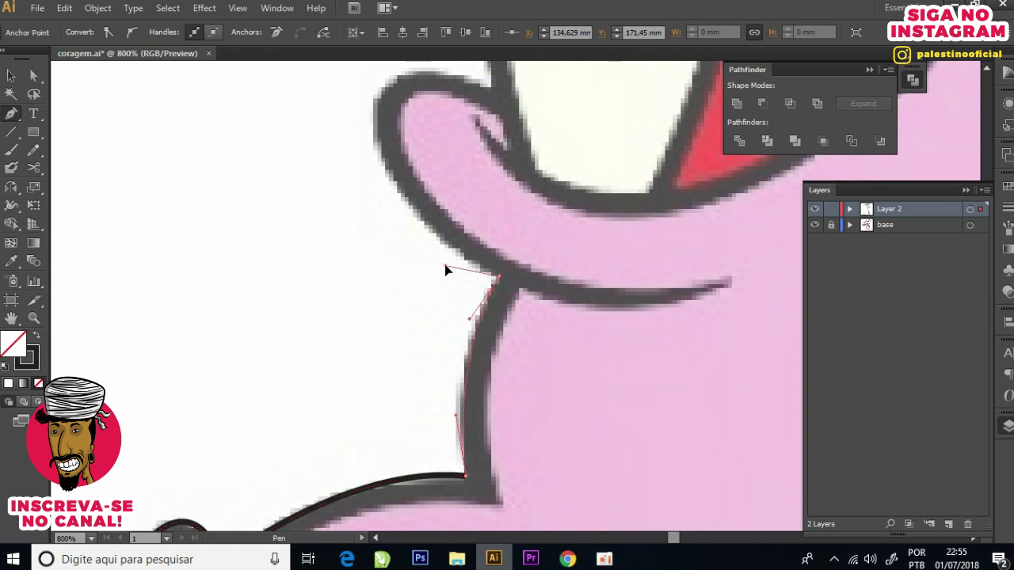
scroll(443, 257, "up", 3)
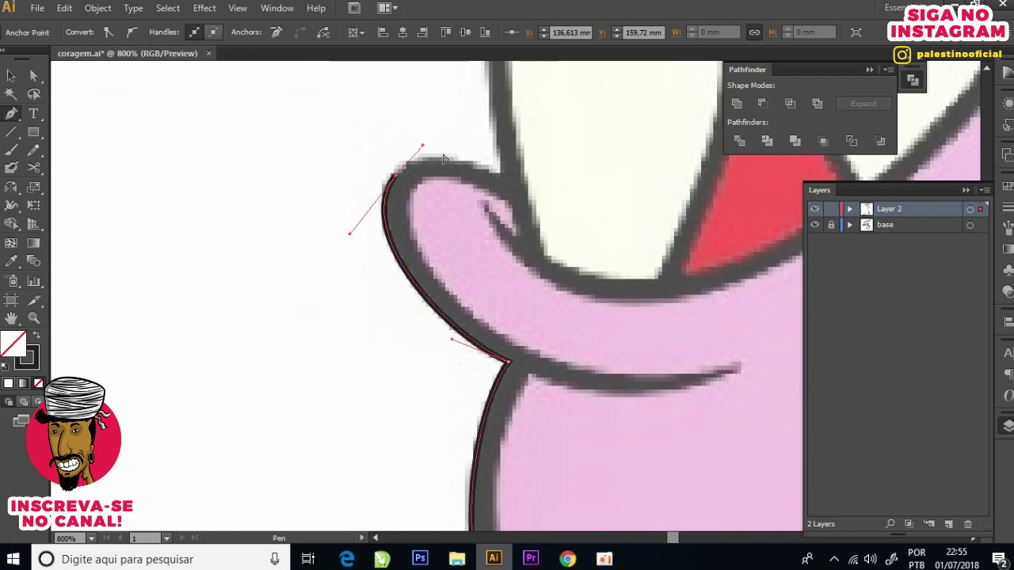
scroll(510, 177, "down", 1)
scroll(480, 319, "down", 2)
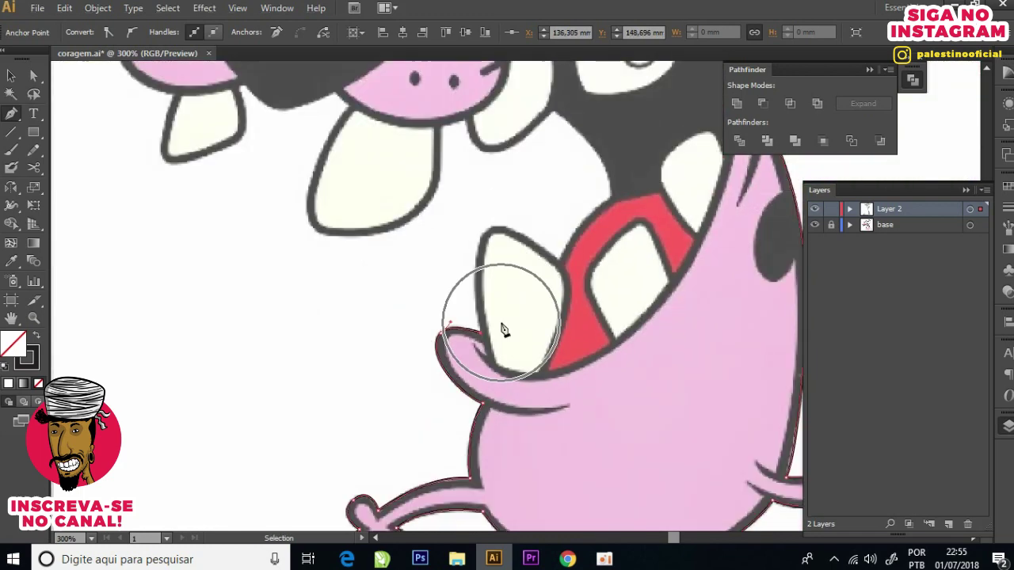
scroll(491, 208, "up", 3)
Step: Trace the tooth's top and right edges, the mouth and jaw edges, to the tooth's lower corner
left_click_drag(488, 249, 559, 224)
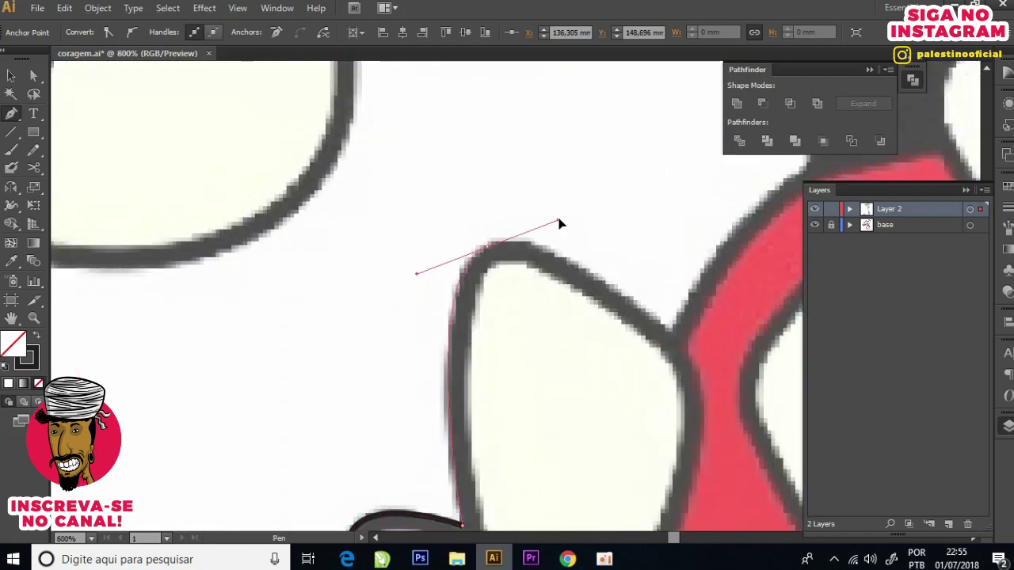
left_click(671, 336)
left_click_drag(697, 314, 344, 358)
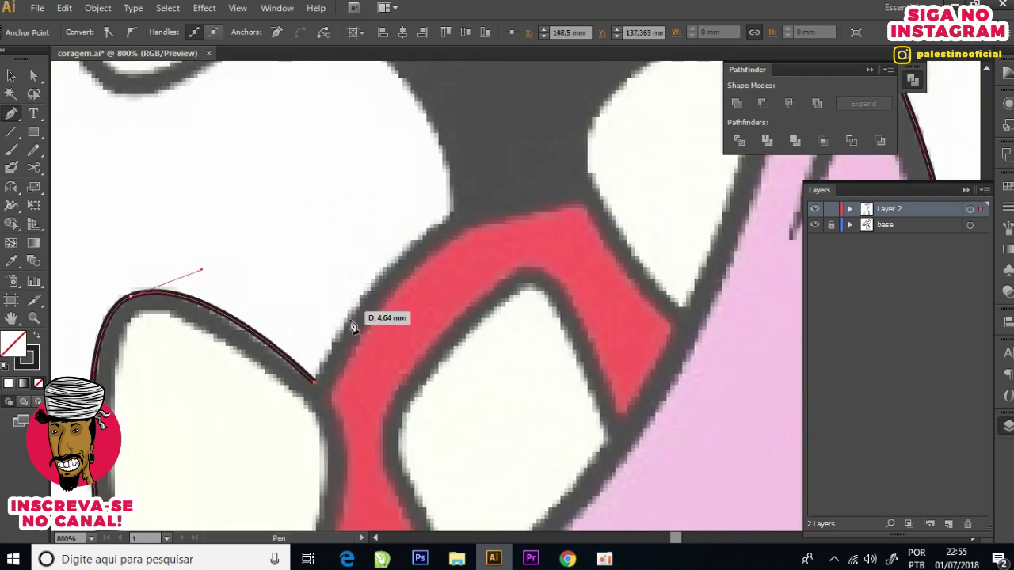
left_click(452, 213)
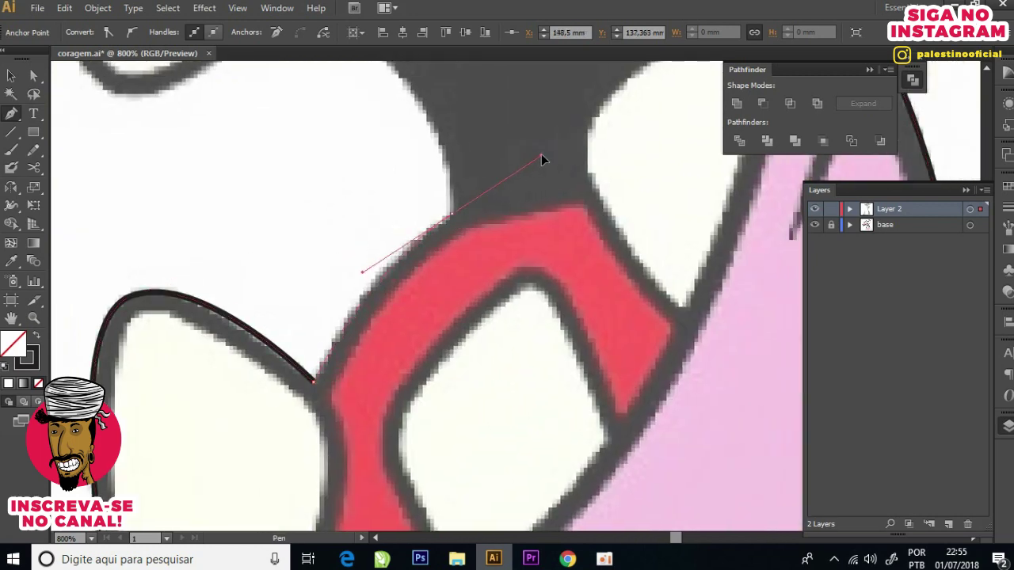
left_click_drag(456, 183, 486, 356)
mouse_move(331, 159)
left_mouse_down()
mouse_move(279, 143)
mouse_move(208, 279)
left_mouse_up()
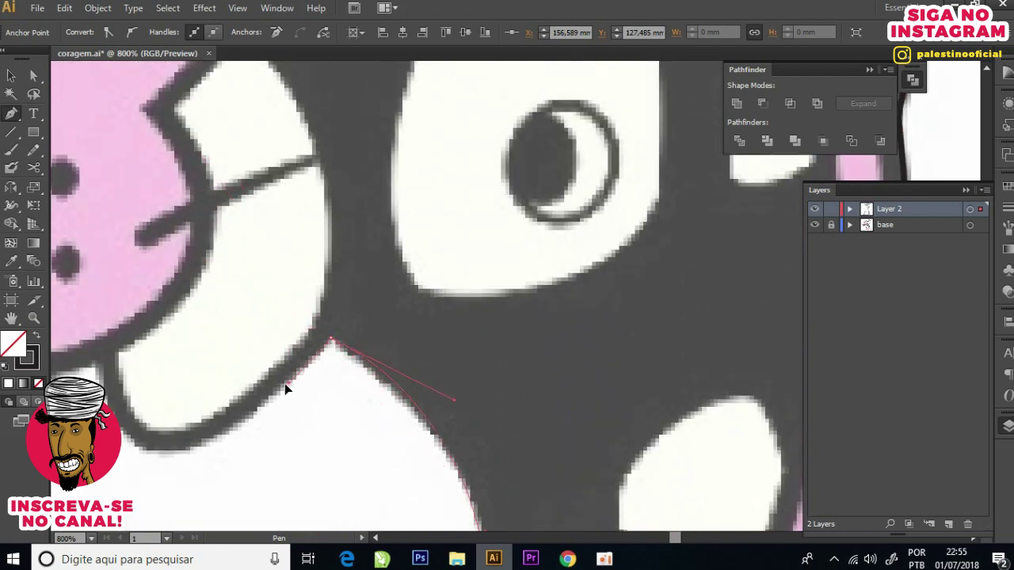
left_click_drag(279, 397, 509, 344)
left_click_drag(379, 399, 343, 375)
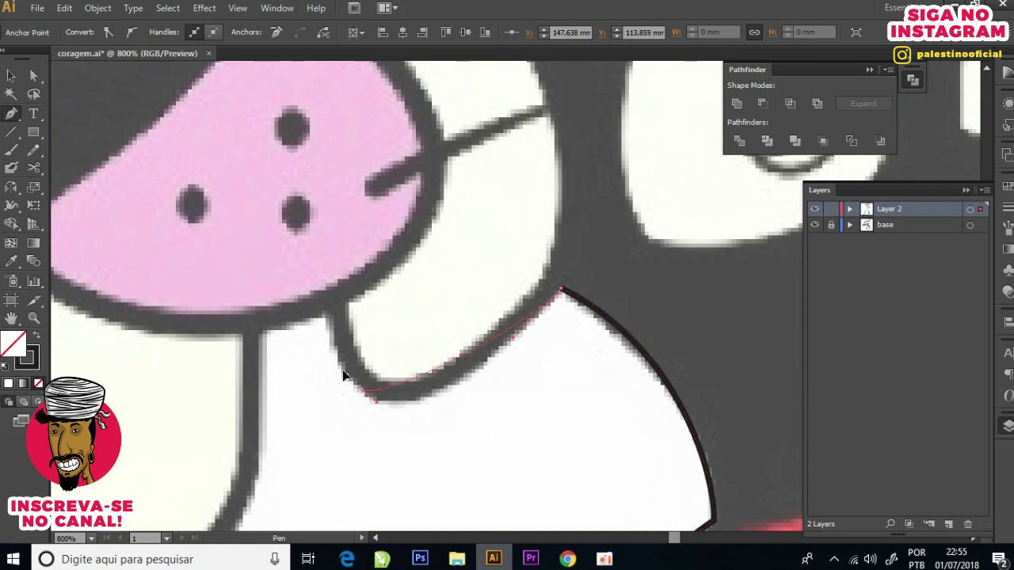
mouse_move(328, 313)
left_mouse_down()
mouse_move(299, 350)
mouse_move(322, 359)
mouse_move(261, 330)
left_mouse_up()
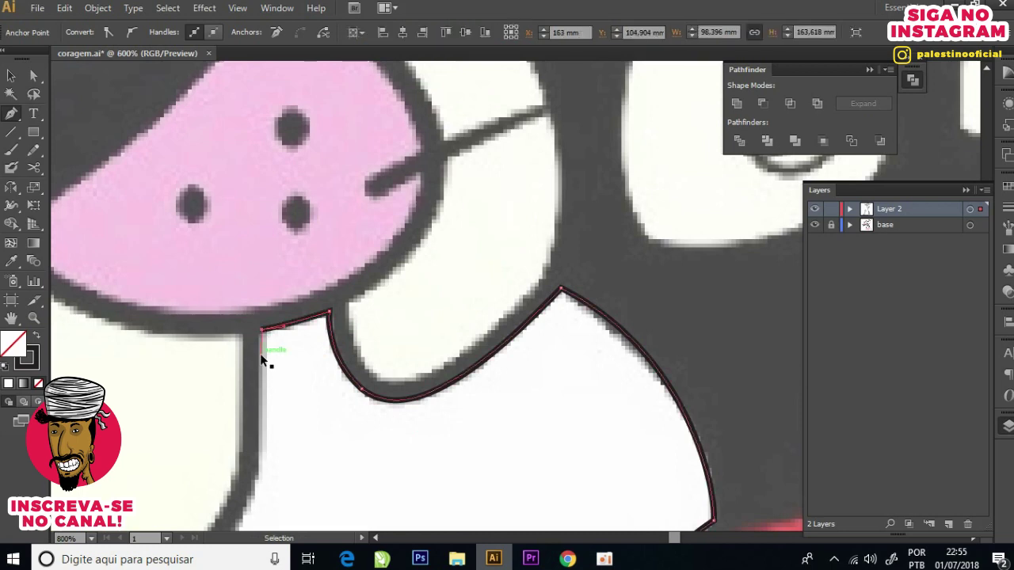
Step: Continue the outline down the tooth edge and along the lower tooth
scroll(351, 302, "down", 5)
scroll(351, 302, "up", 2)
scroll(351, 301, "up", 3)
left_click(330, 307)
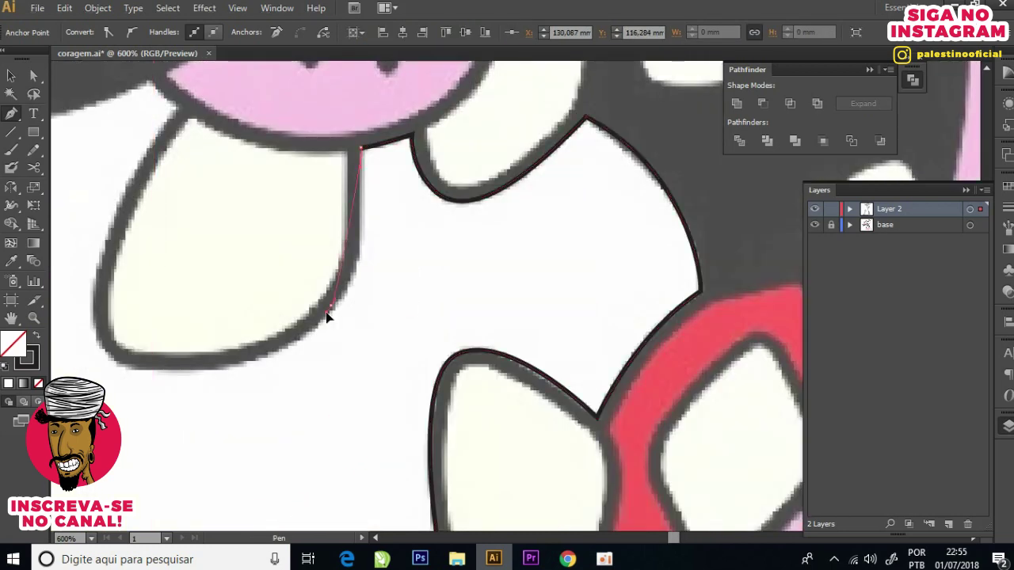
left_click_drag(217, 359, 448, 317)
left_click_drag(374, 322, 356, 325)
mouse_move(268, 325)
left_mouse_down()
mouse_move(236, 319)
mouse_move(324, 325)
left_mouse_up()
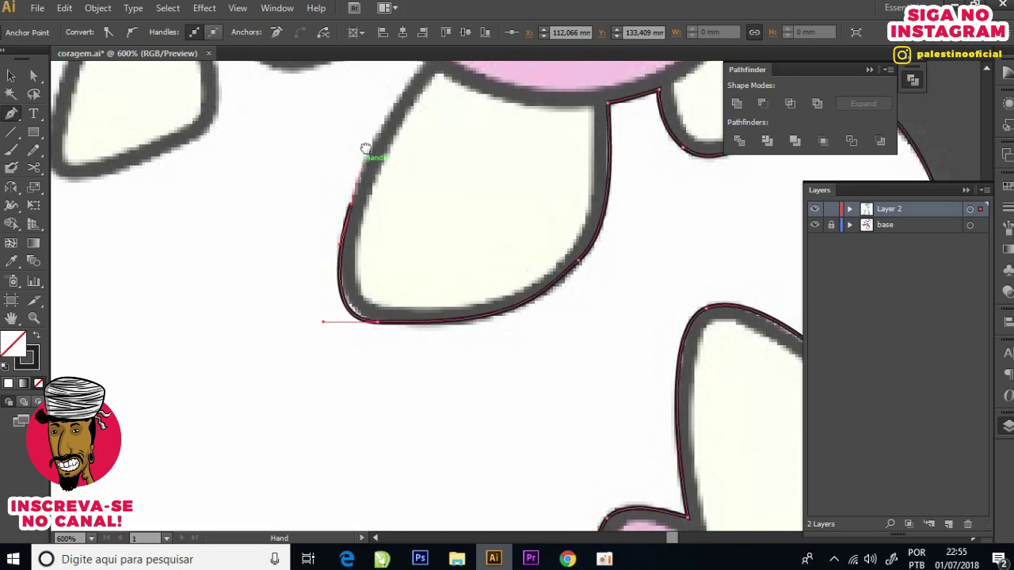
Step: Trace around the lower tooth's top corners, bottom edge and left side
left_click_drag(369, 149, 306, 299)
mouse_move(362, 209)
left_mouse_down()
mouse_move(340, 193)
mouse_move(582, 229)
left_mouse_up()
left_click_drag(470, 259, 409, 254)
left_click(396, 208)
left_click(381, 210)
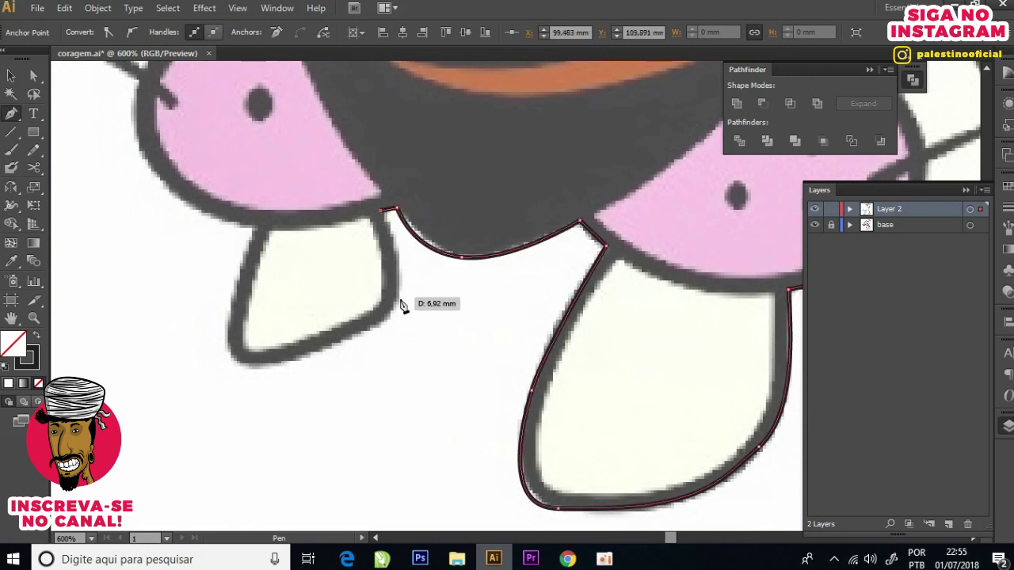
mouse_move(386, 324)
left_mouse_down()
mouse_move(343, 340)
mouse_move(519, 295)
left_mouse_up()
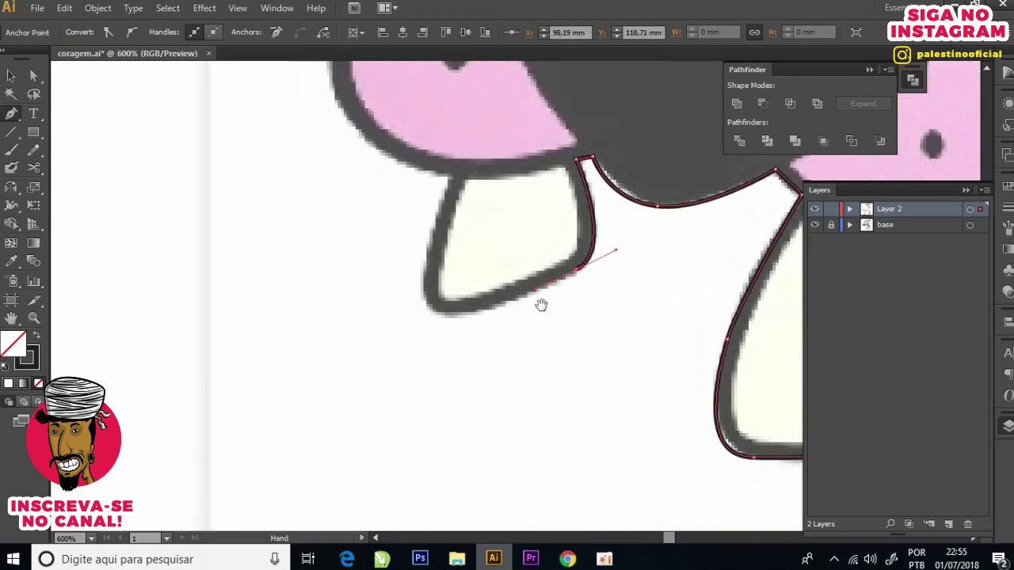
left_click_drag(469, 318, 424, 318)
mouse_move(426, 255)
left_mouse_down()
mouse_move(436, 240)
mouse_move(498, 259)
mouse_move(604, 352)
left_mouse_up()
left_click(456, 176)
Step: Curve the outline over the cheek and out along the lower and upper whiskers
left_click_drag(455, 240, 433, 148)
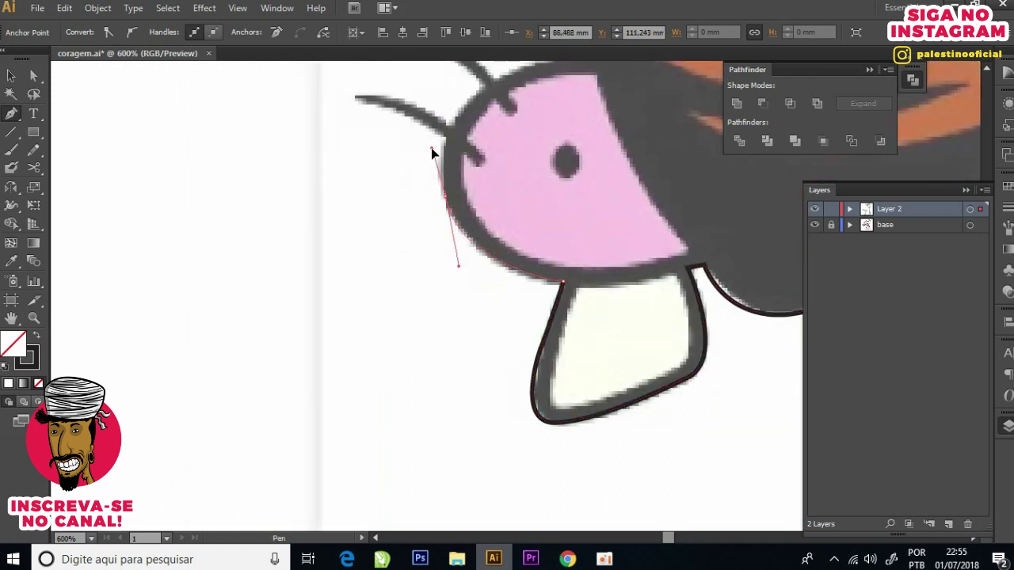
left_click_drag(442, 158, 444, 143)
left_click_drag(363, 103, 485, 279)
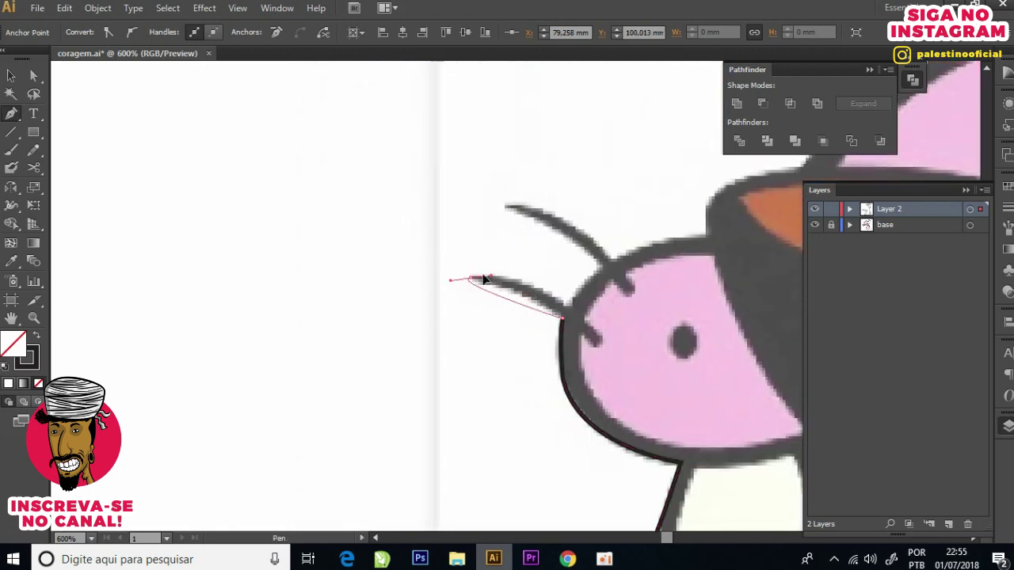
left_click(568, 313)
mouse_move(602, 265)
left_mouse_down()
mouse_move(513, 216)
mouse_move(445, 203)
left_mouse_up()
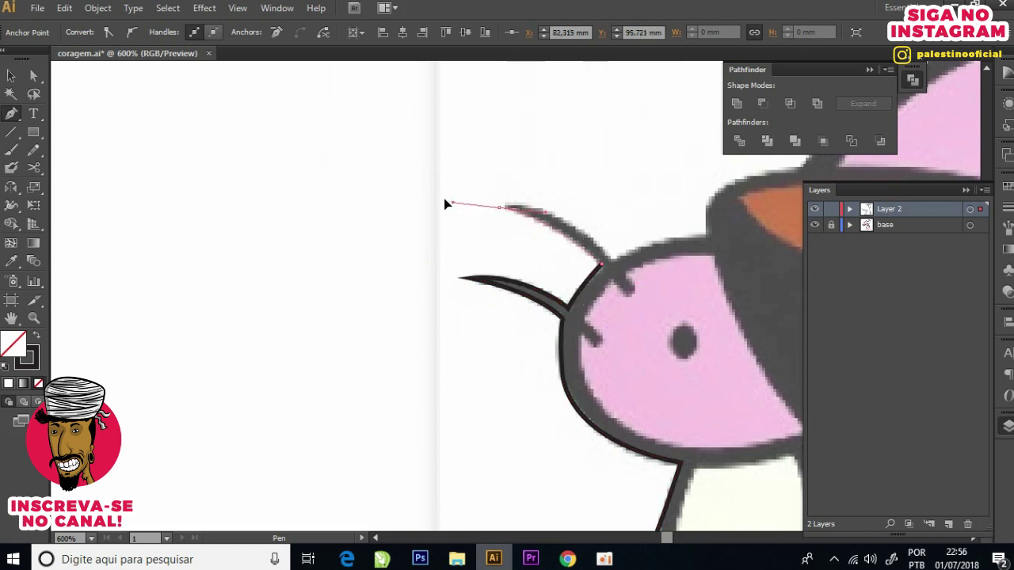
left_click_drag(617, 264, 634, 279)
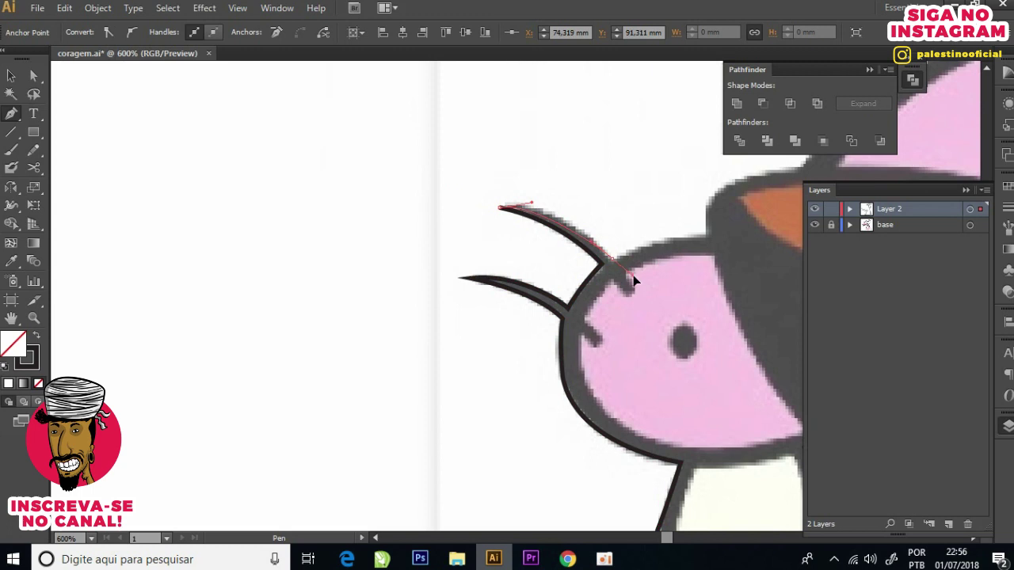
left_click(710, 235)
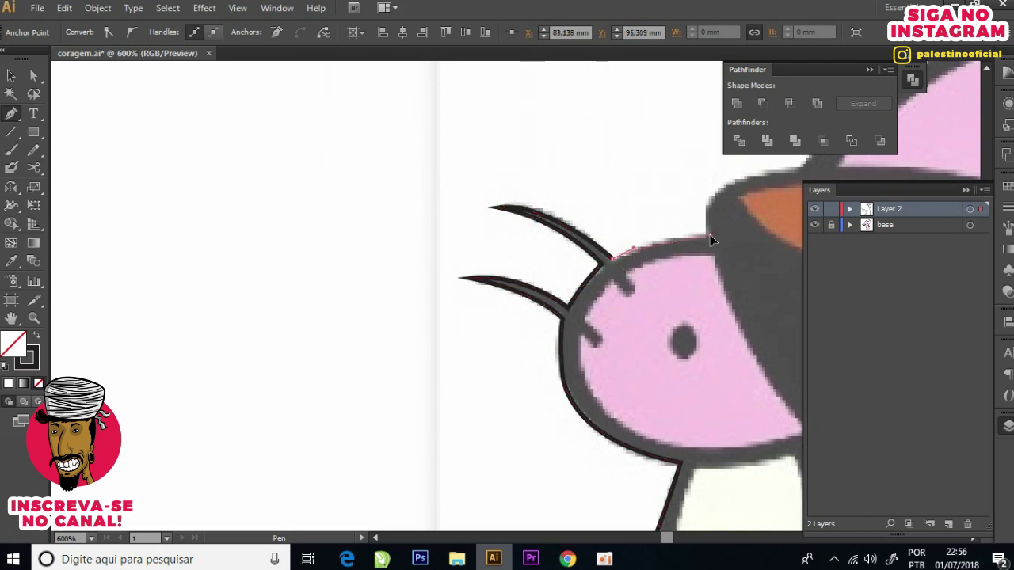
left_click_drag(710, 234, 273, 295)
left_click_drag(363, 232, 473, 236)
scroll(385, 206, "down", 4)
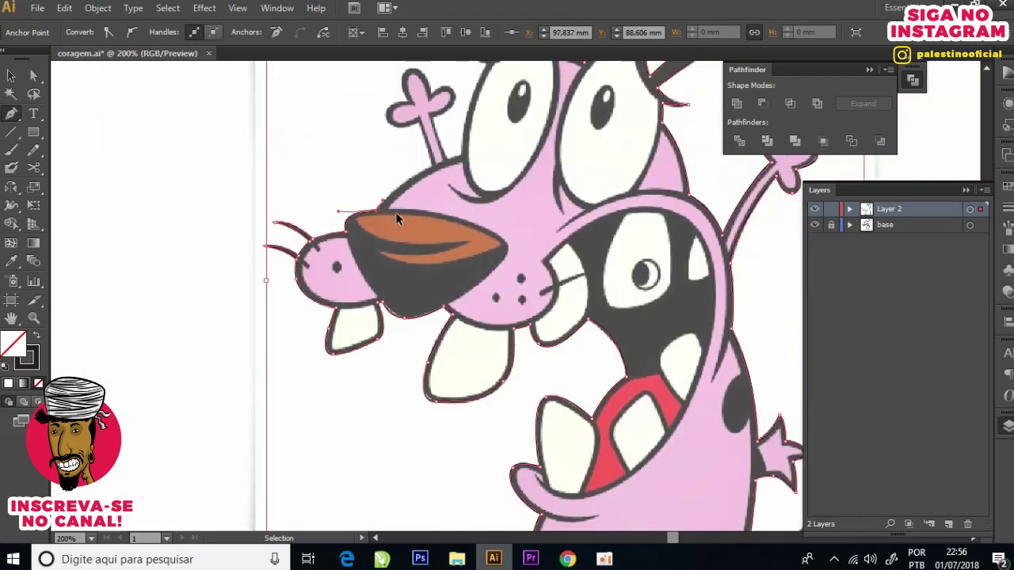
Step: Continue the outline along the snout's top and up the stem of the three-lobed shape
scroll(385, 206, "up", 2)
scroll(385, 206, "down", 6)
scroll(400, 171, "up", 4)
scroll(414, 276, "up", 2)
scroll(428, 238, "up", 1)
left_click_drag(454, 170, 462, 165)
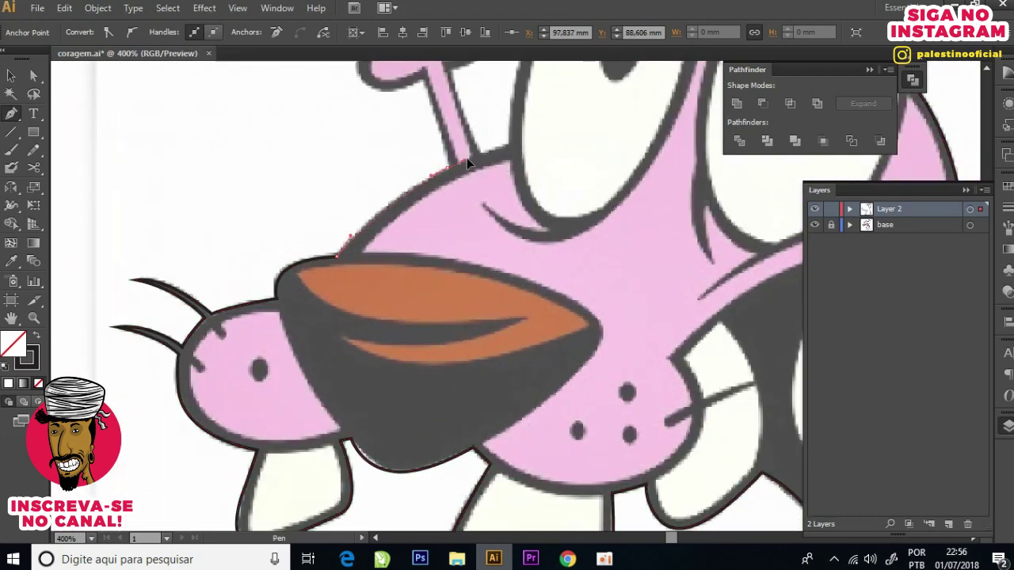
scroll(428, 119, "up", 2)
mouse_move(485, 210)
left_mouse_down()
mouse_move(370, 223)
mouse_move(351, 168)
left_mouse_up()
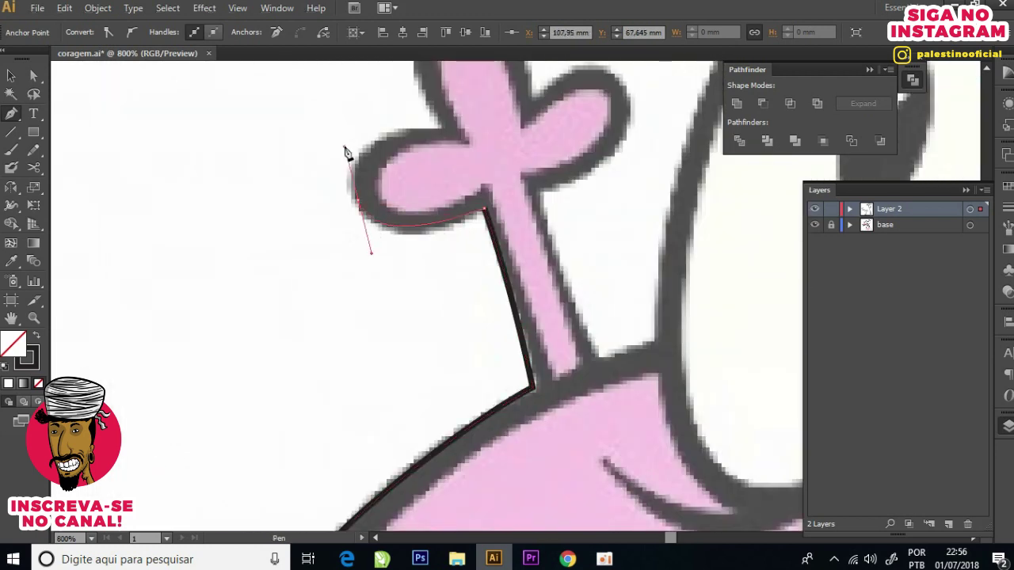
scroll(345, 150, "up", 2)
left_click_drag(445, 222, 442, 223)
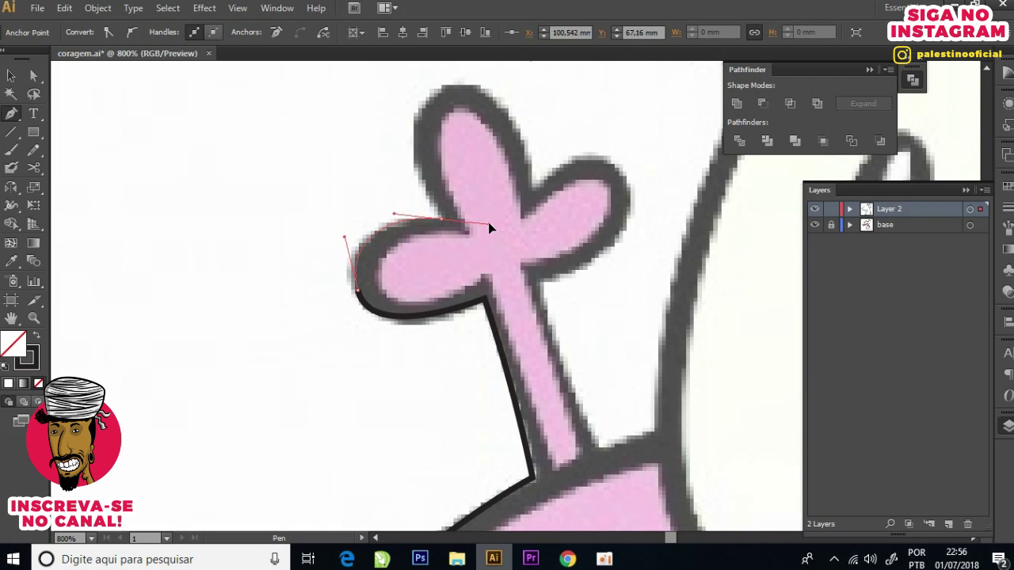
Step: Wrap the outline around the left, top and right lobes of the pink shape
scroll(416, 179, "up", 3)
scroll(415, 179, "right", 2)
left_click_drag(394, 185, 404, 183)
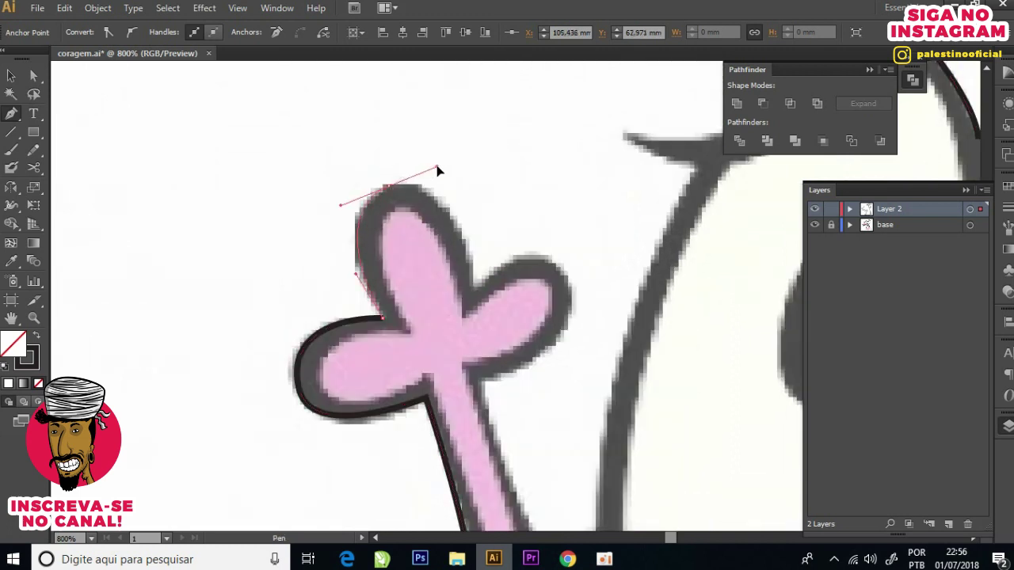
left_click_drag(430, 176, 429, 174)
left_click_drag(471, 292, 469, 354)
left_click_drag(508, 262, 506, 258)
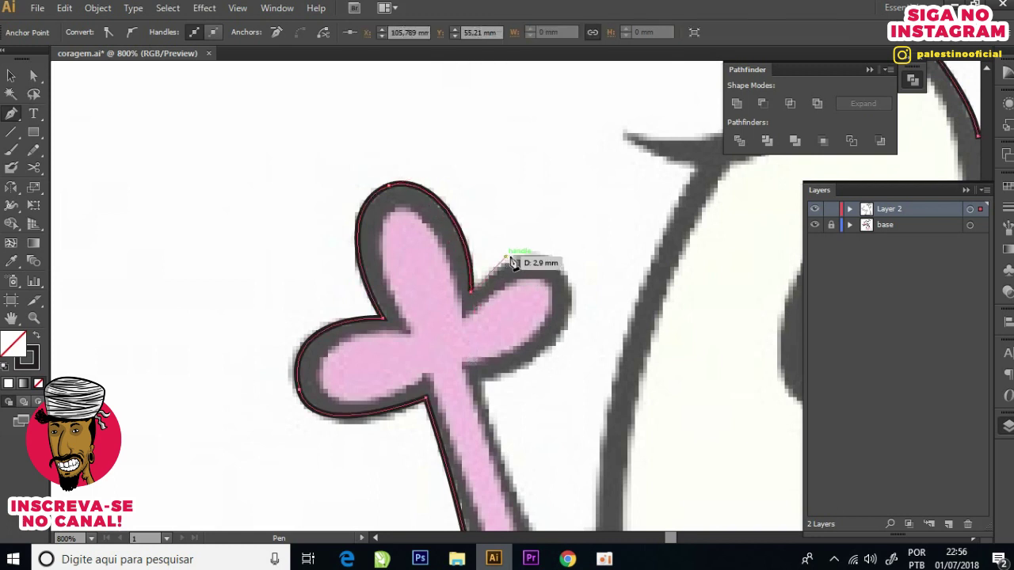
left_click_drag(566, 282, 576, 316)
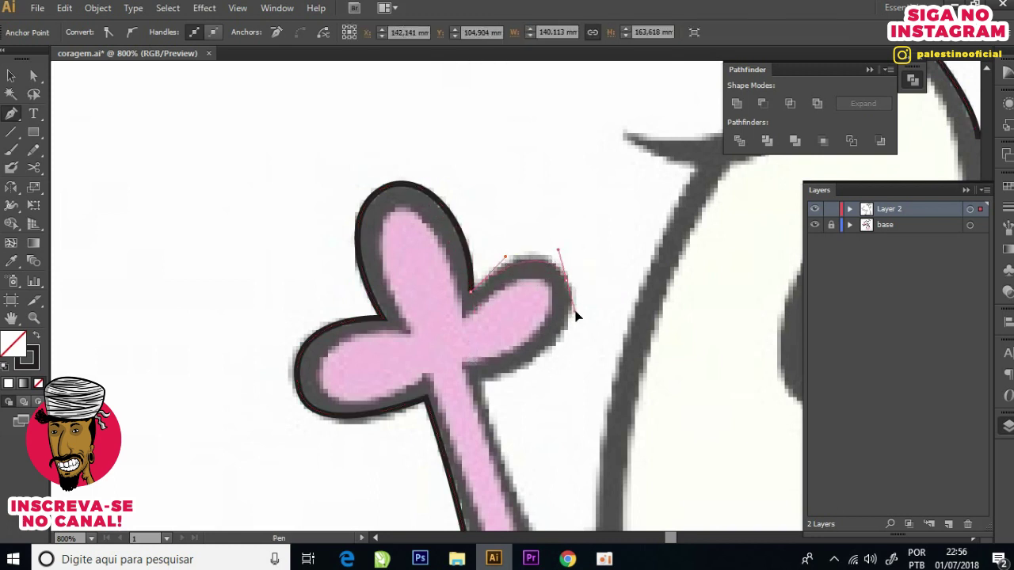
left_click_drag(400, 392, 396, 394)
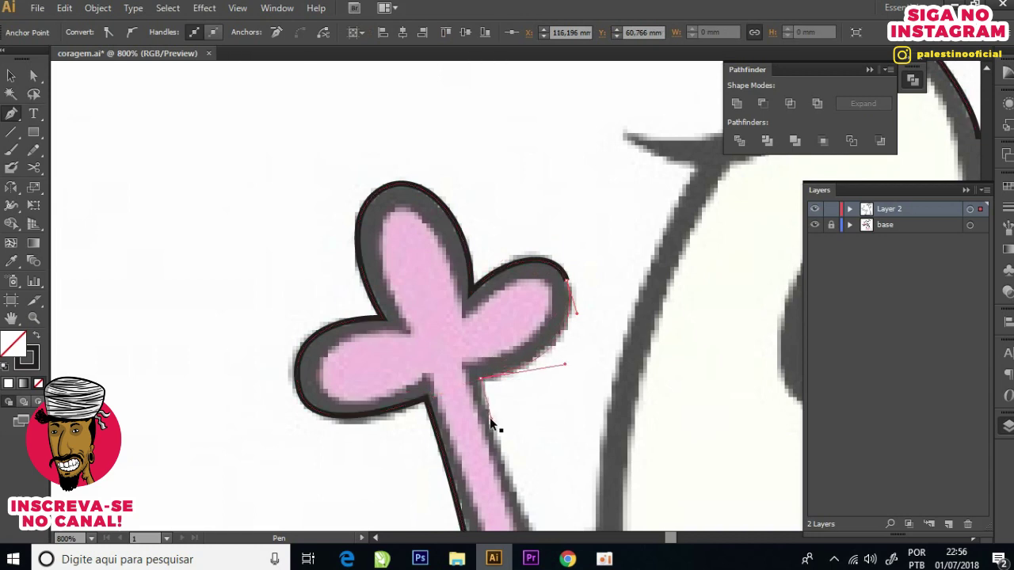
Step: Place an anchor starting the outline up the left eye's outer edge
scroll(490, 418, "down", 2)
scroll(476, 420, "up", 3)
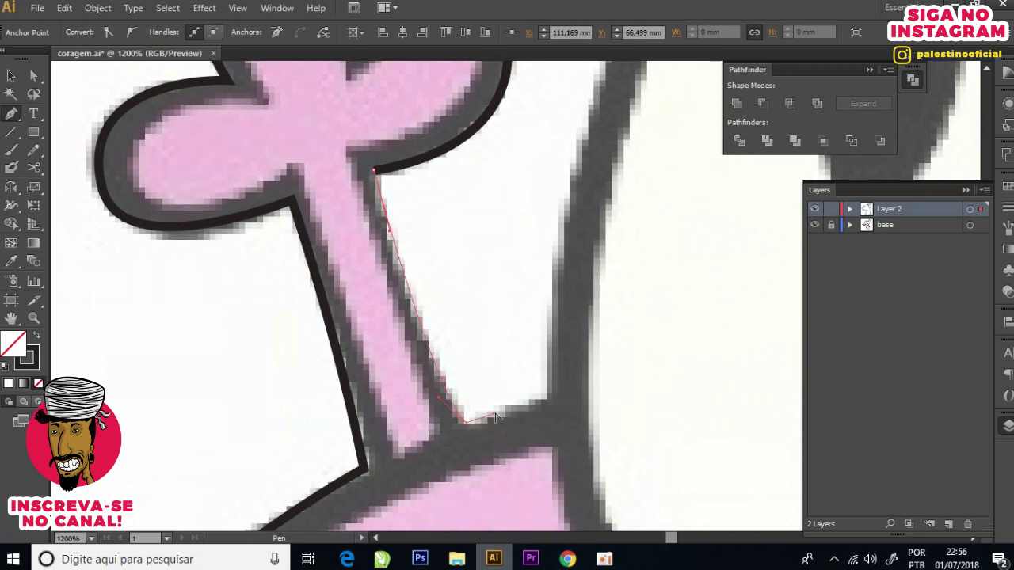
scroll(495, 418, "down", 1)
scroll(547, 400, "down", 2)
scroll(543, 351, "up", 1)
left_click(538, 279)
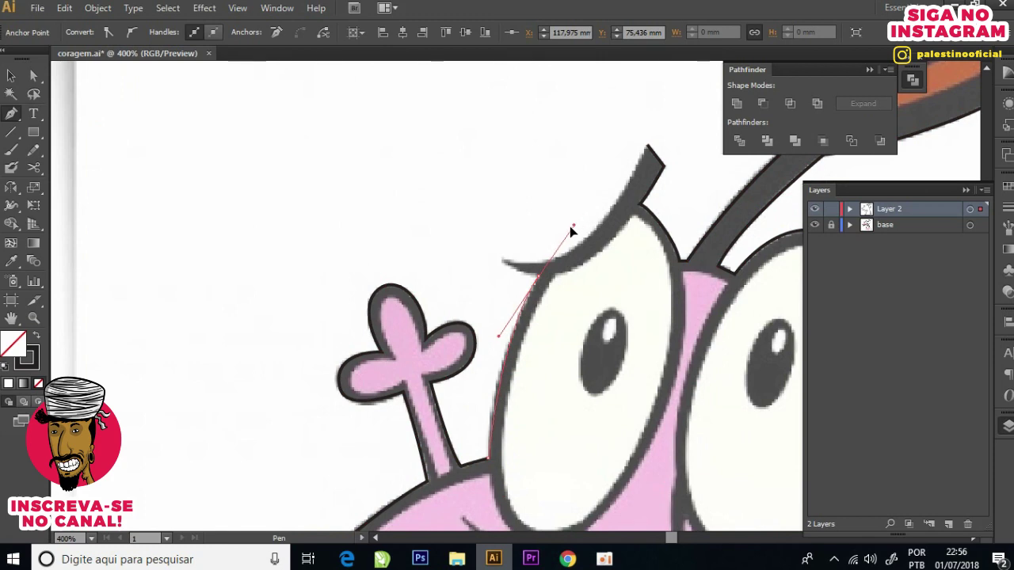
Step: Extend the outline up the left eye toward the tuft, undoing a misplaced curve point
scroll(512, 273, "up", 2)
left_click(498, 239)
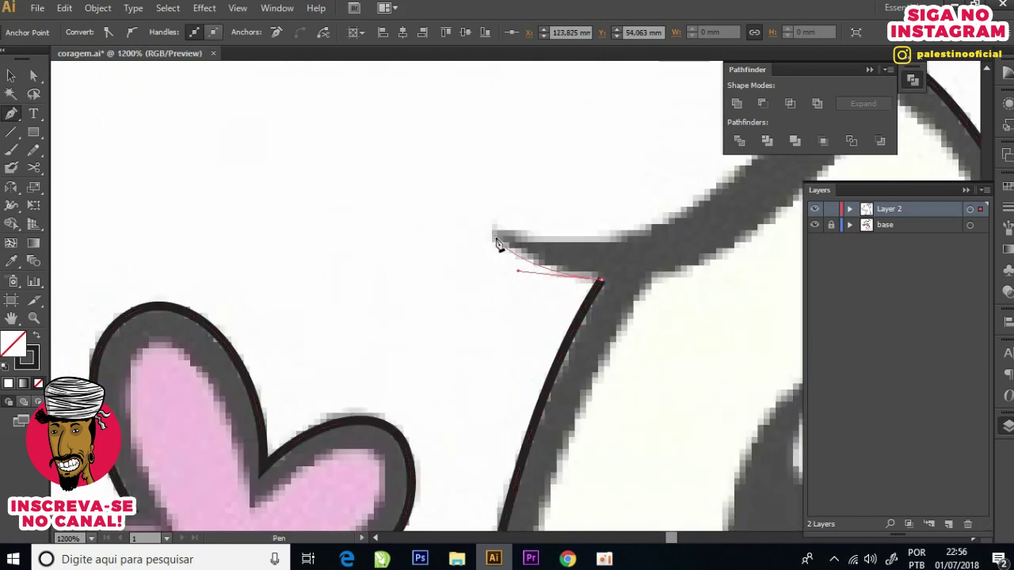
scroll(498, 242, "down", 2)
scroll(497, 252, "up", 1)
left_click_drag(584, 231, 636, 140)
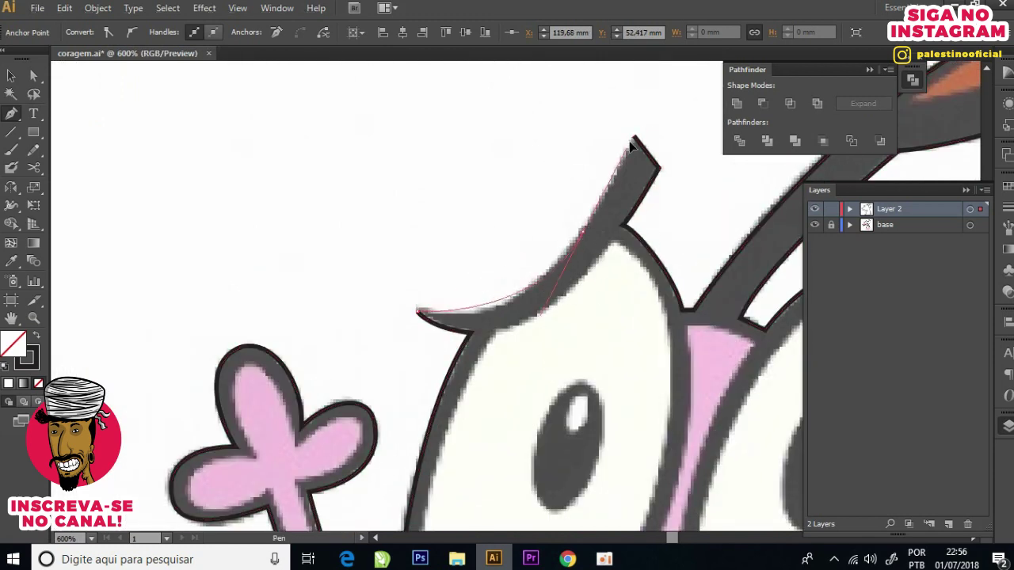
key("ctrl+z")
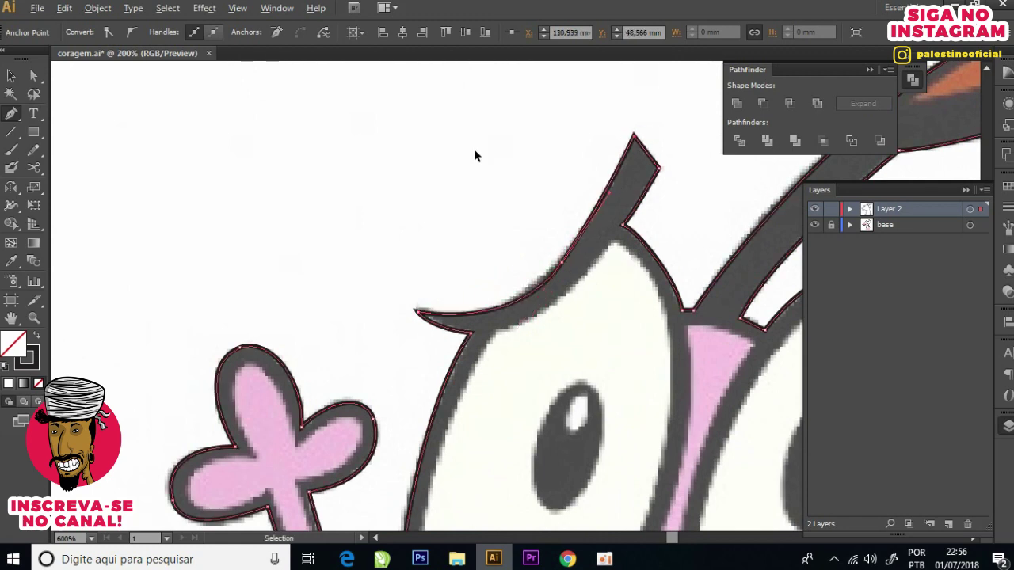
Step: Nudge a tuft curve point with Direct Selection, then deselect the closed outline
scroll(476, 154, "down", 3)
scroll(492, 142, "up", 1)
scroll(493, 159, "down", 3)
scroll(523, 174, "up", 5)
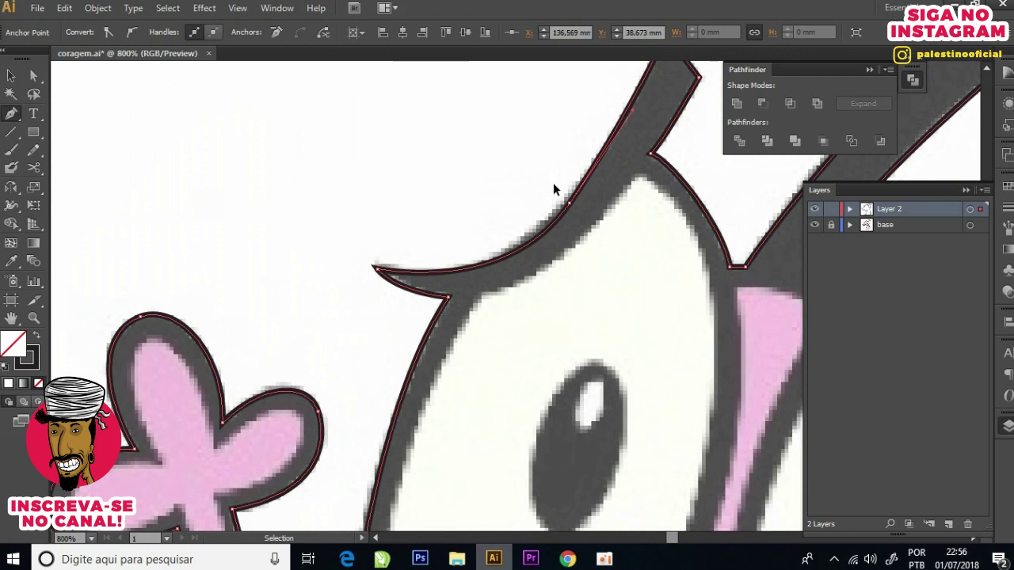
scroll(579, 213, "up", 1)
key("a")
left_click(573, 198)
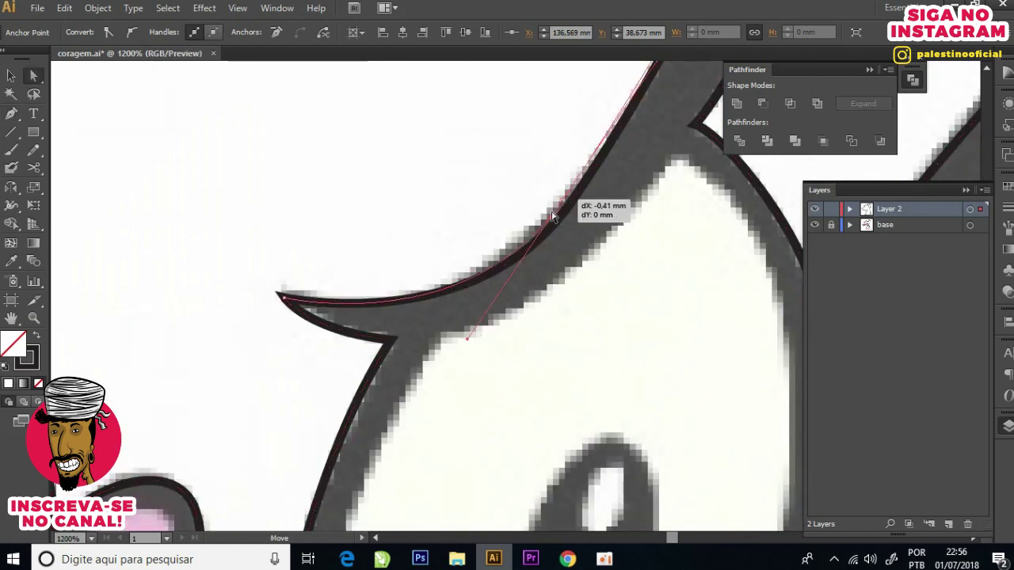
scroll(510, 255, "down", 1)
scroll(383, 246, "down", 1)
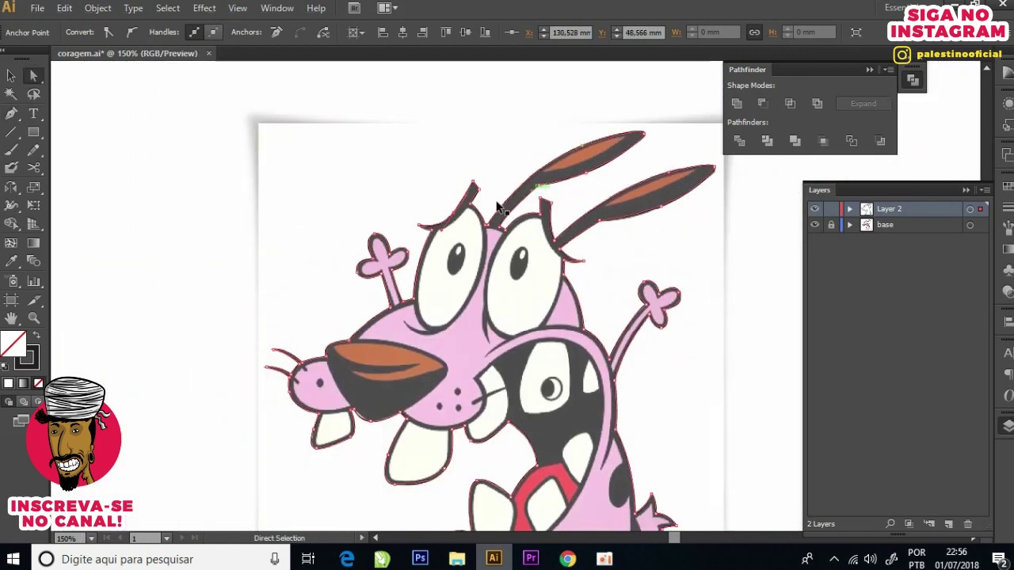
left_click(365, 174)
scroll(589, 330, "down", 2)
Step: Swap the traced outline's stroke into a fill so it becomes a solid silhouette
scroll(483, 321, "up", 2)
scroll(365, 255, "down", 2)
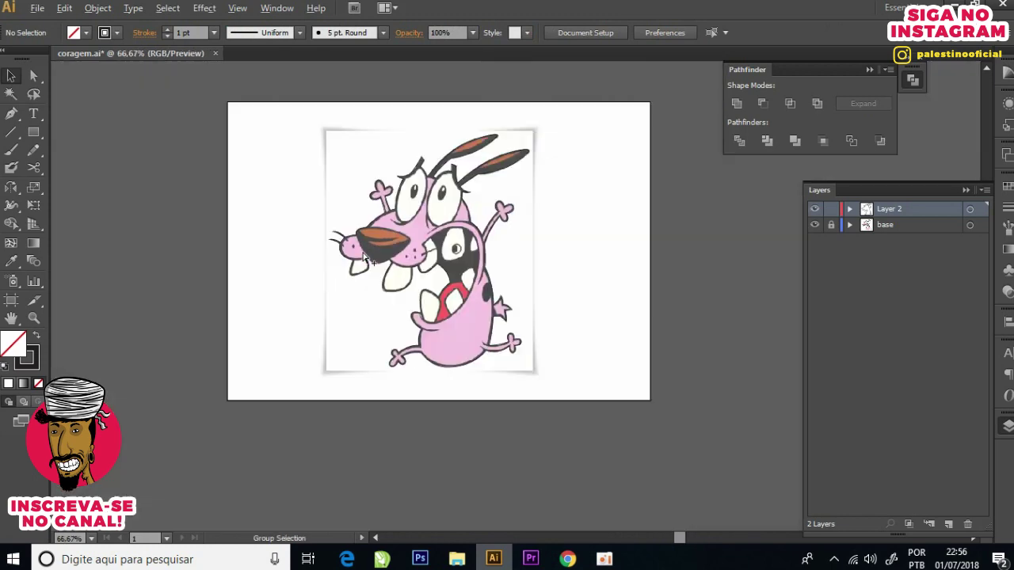
scroll(523, 274, "up", 1)
scroll(491, 262, "up", 1)
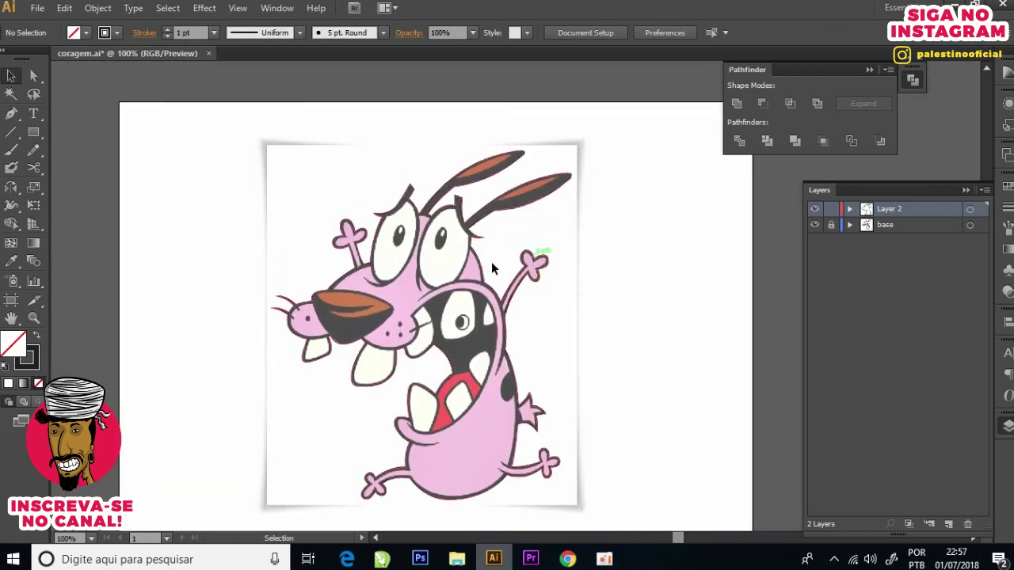
scroll(487, 247, "up", 1)
left_click(521, 308)
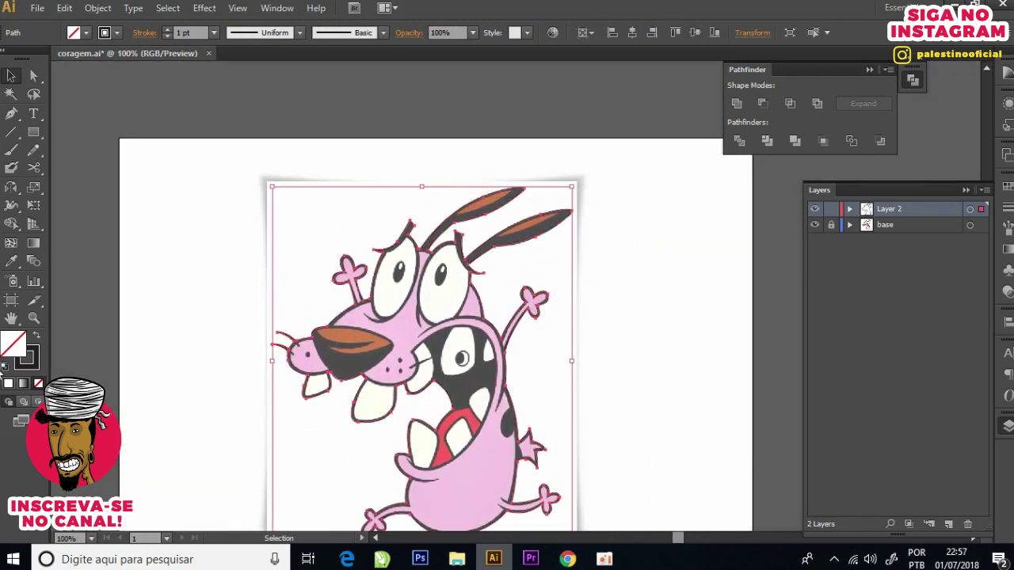
left_click(35, 339)
left_click(430, 169)
scroll(584, 328, "down", 2)
scroll(468, 250, "up", 1)
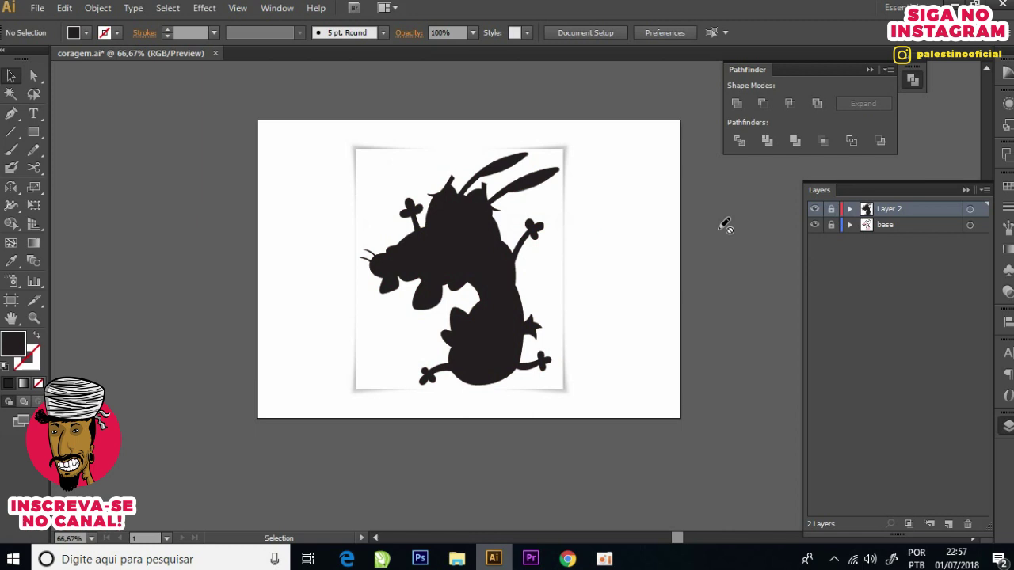
Step: Set the silhouette's fill to pure black #000000 in the Color Picker
left_click(482, 249)
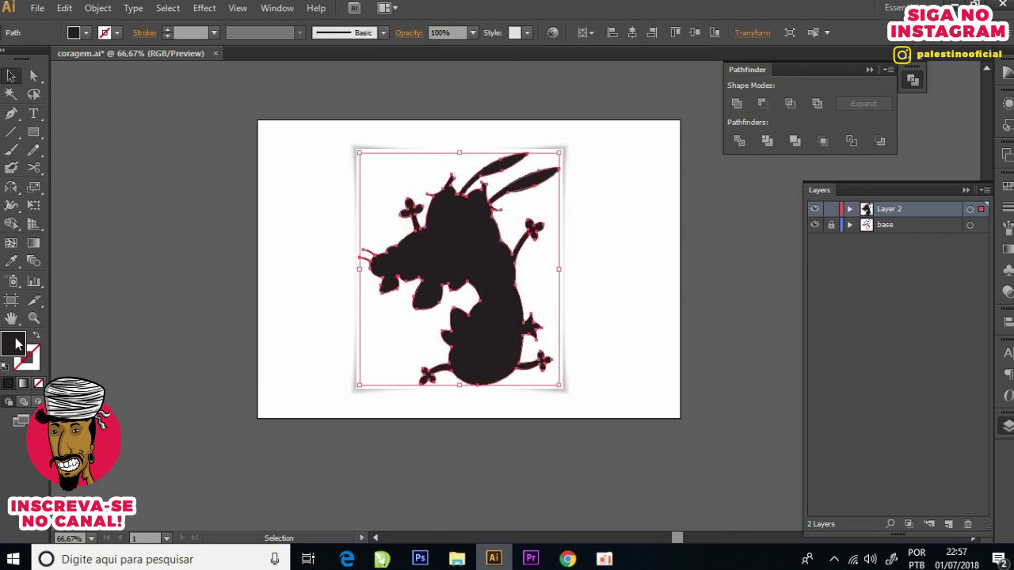
double_click(12, 342)
left_click_drag(176, 172, 10, 238)
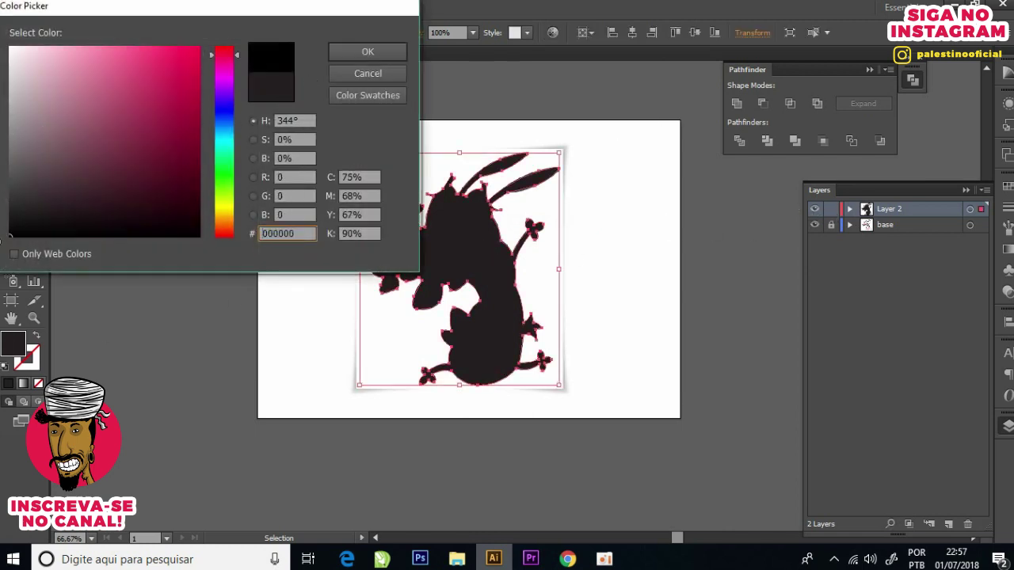
left_click(333, 54)
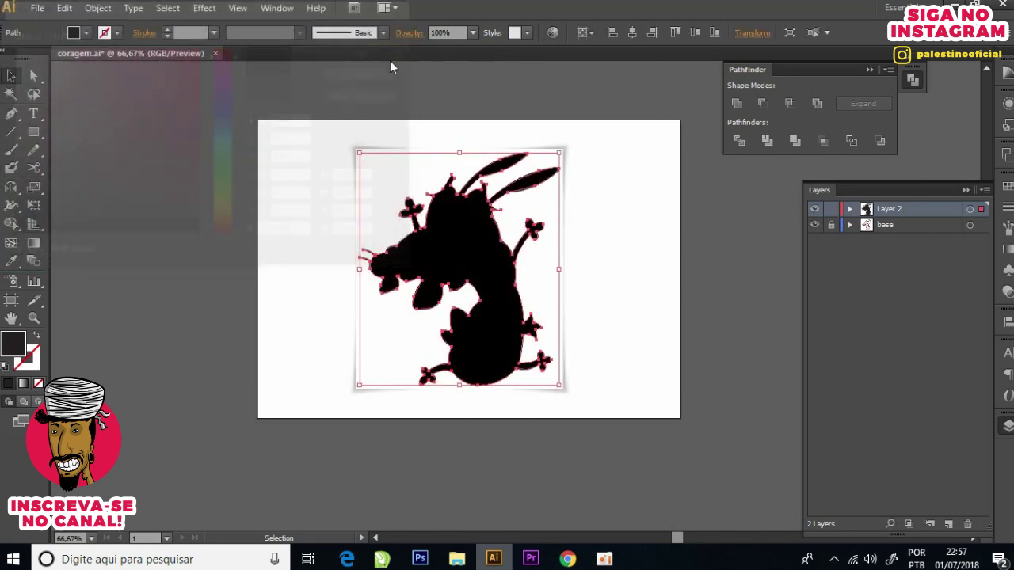
left_click(832, 211)
Step: Rename Layer 2 to 'preto' and hide it
double_click(892, 209)
type("preto")
key("Return")
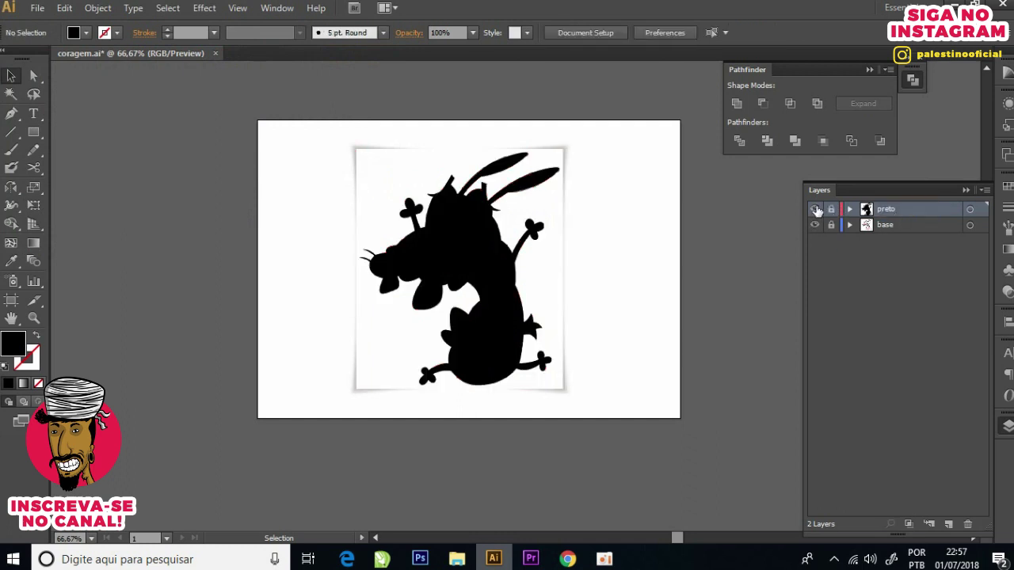
left_click(816, 209)
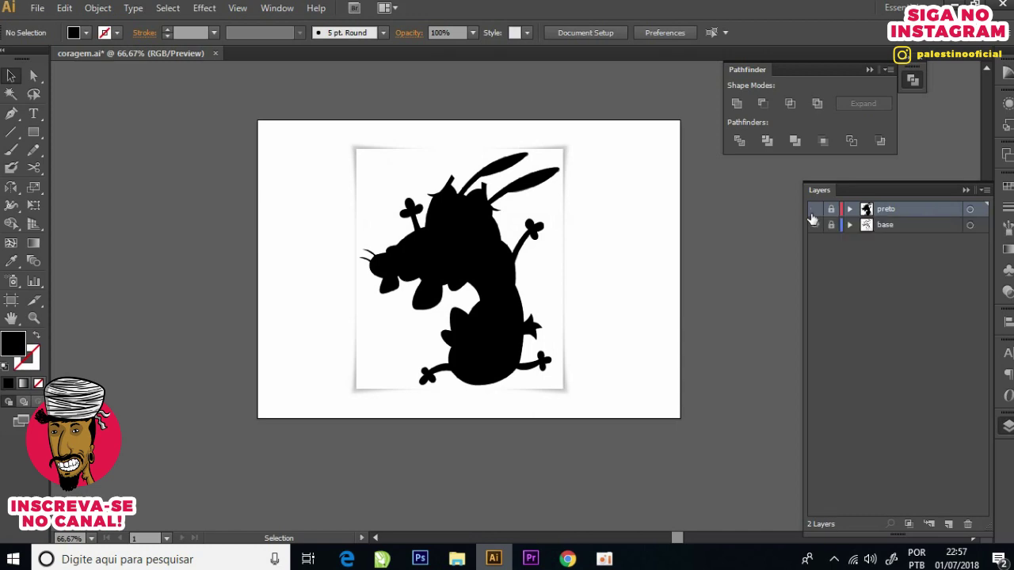
Step: Add a new Layer 3 on top and zoom in on the snout tip
left_click(948, 524)
scroll(523, 138, "up", 2, "alt")
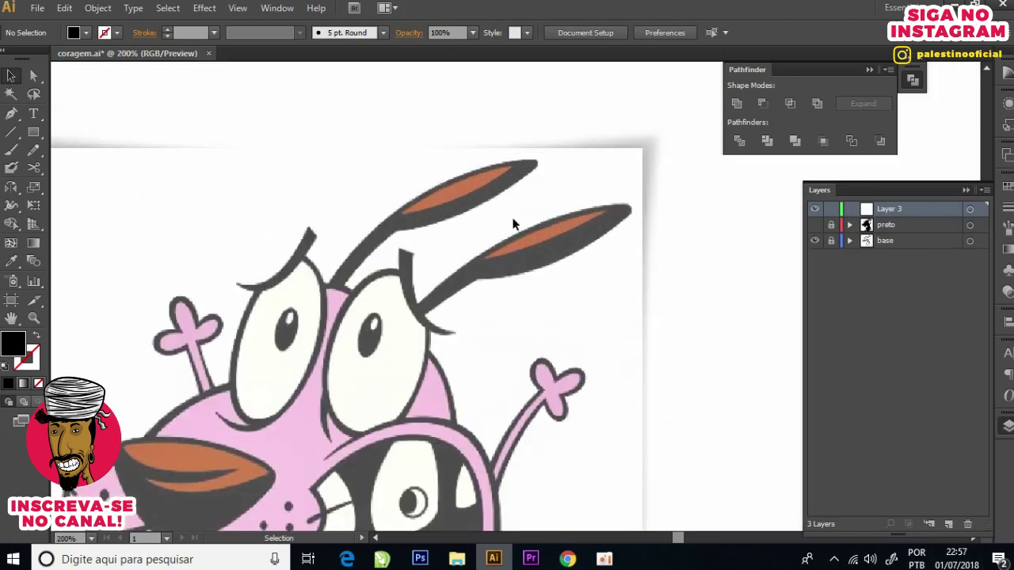
scroll(203, 408, "up", 1, "alt")
scroll(237, 388, "up", 1, "alt")
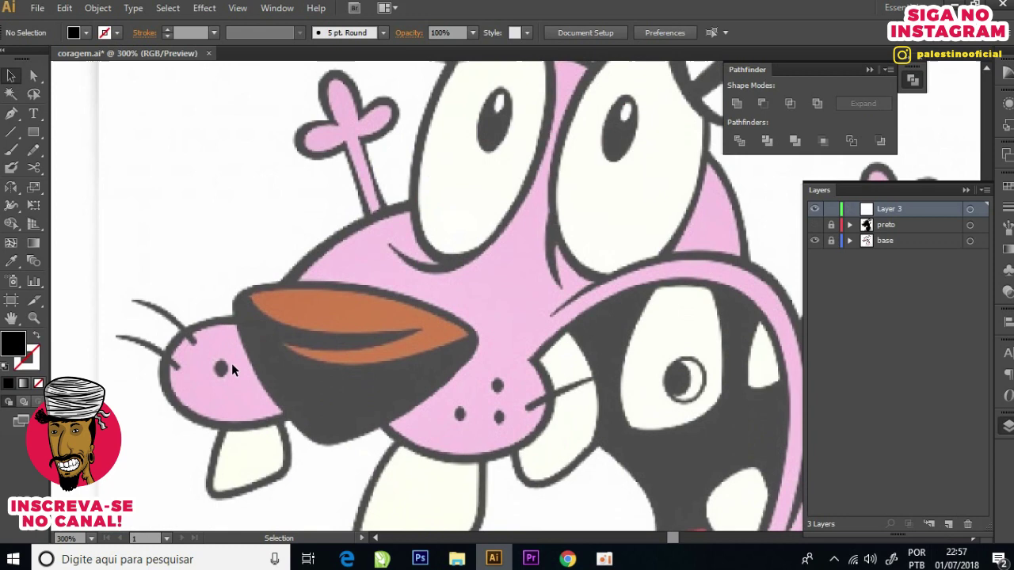
scroll(220, 362, "up", 1, "alt")
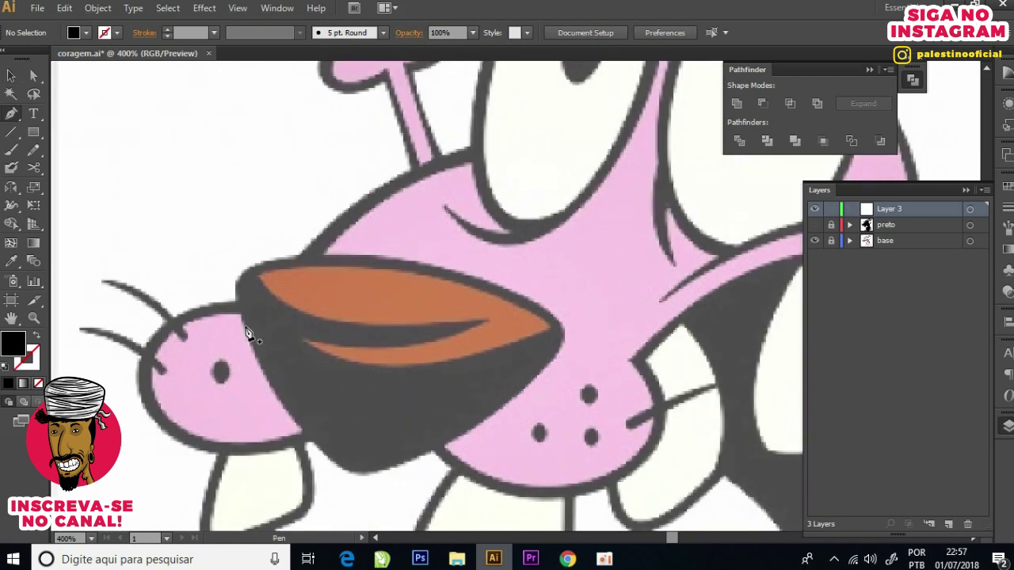
scroll(242, 329, "up", 1, "alt")
Step: Start a black-stroked pen path along the snout tip's top corner and lower edge
left_click(244, 315)
left_click_drag(244, 314, 234, 161)
mouse_move(329, 333)
left_mouse_down()
mouse_move(363, 351)
mouse_move(241, 361)
left_mouse_up()
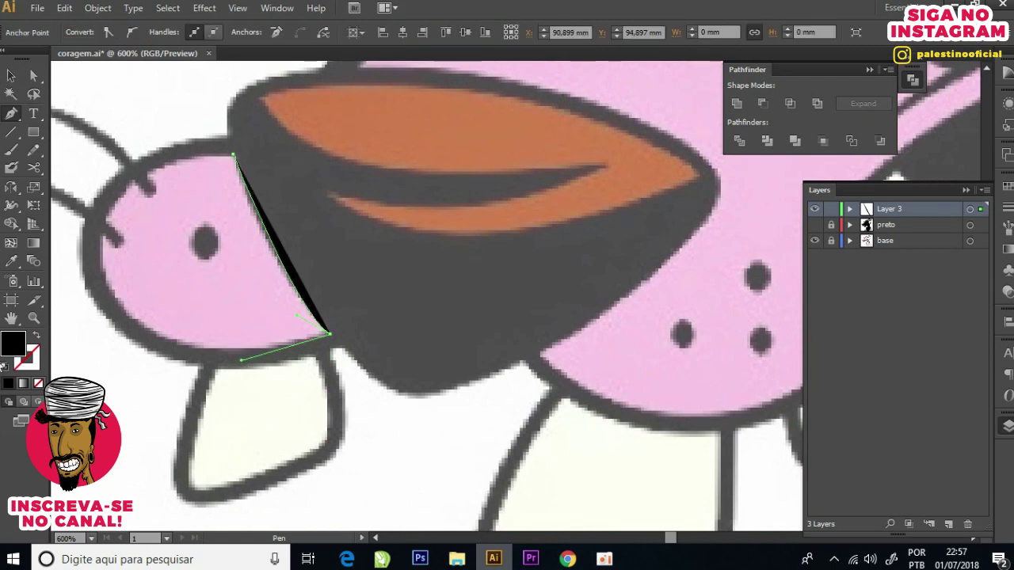
key("shift+x")
left_click_drag(111, 285, 89, 242)
scroll(95, 242, "up", 1)
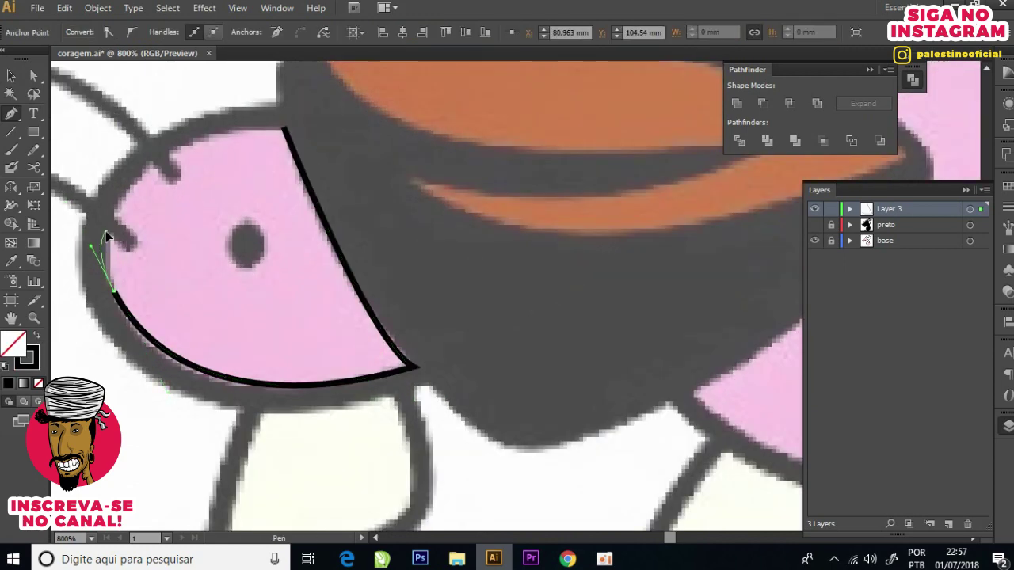
scroll(111, 245, "up", 1)
scroll(130, 252, "up", 1)
Step: Trace both whisker notches and the top edge, closing the snout-tip outline
left_click(130, 252)
left_click(139, 225)
left_click(103, 180)
left_click_drag(101, 160, 92, 275)
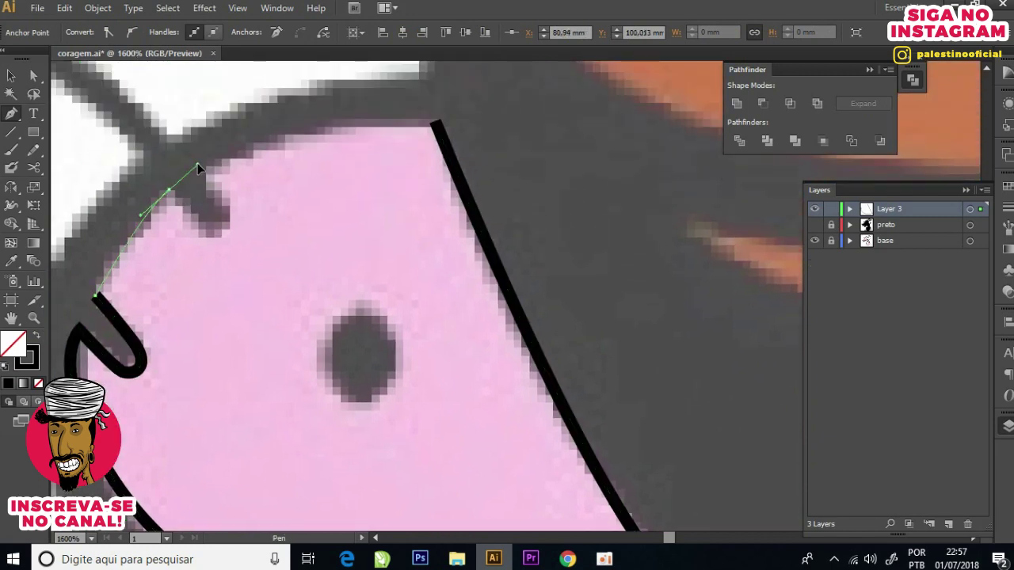
left_click(141, 214)
left_click_drag(169, 191, 181, 208)
left_click(219, 238)
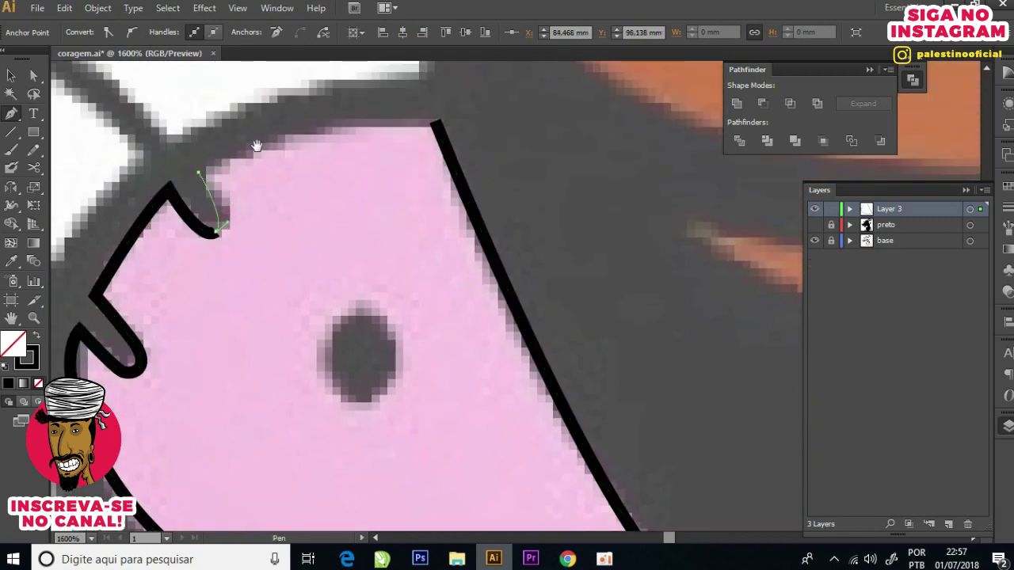
left_click_drag(256, 143, 236, 169)
left_click(420, 151)
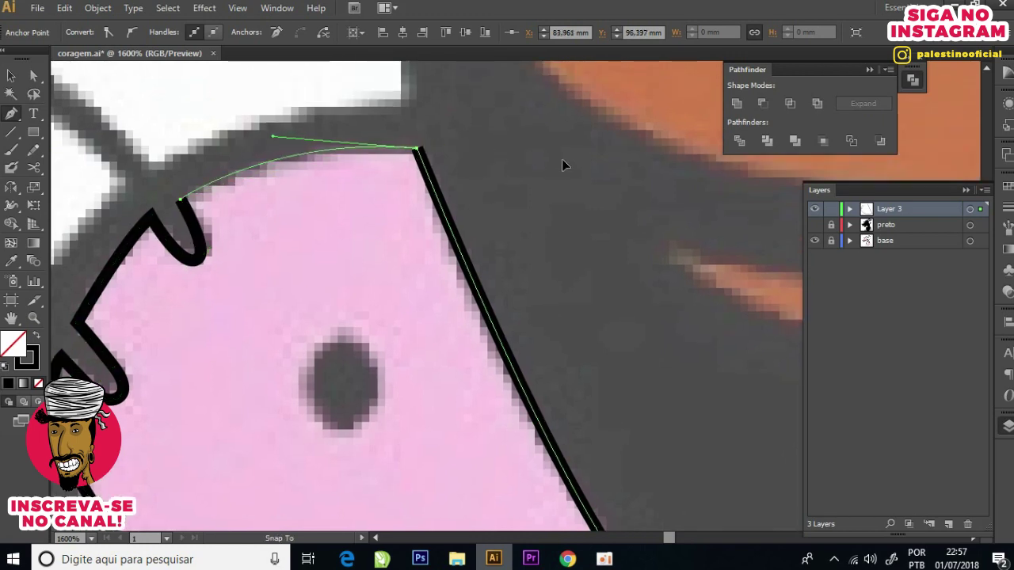
key("ctrl+minus")
key("ctrl+minus")
key("ctrl+minus")
key("ctrl+minus")
key("ctrl+minus")
key("ctrl+minus")
key("ctrl+minus")
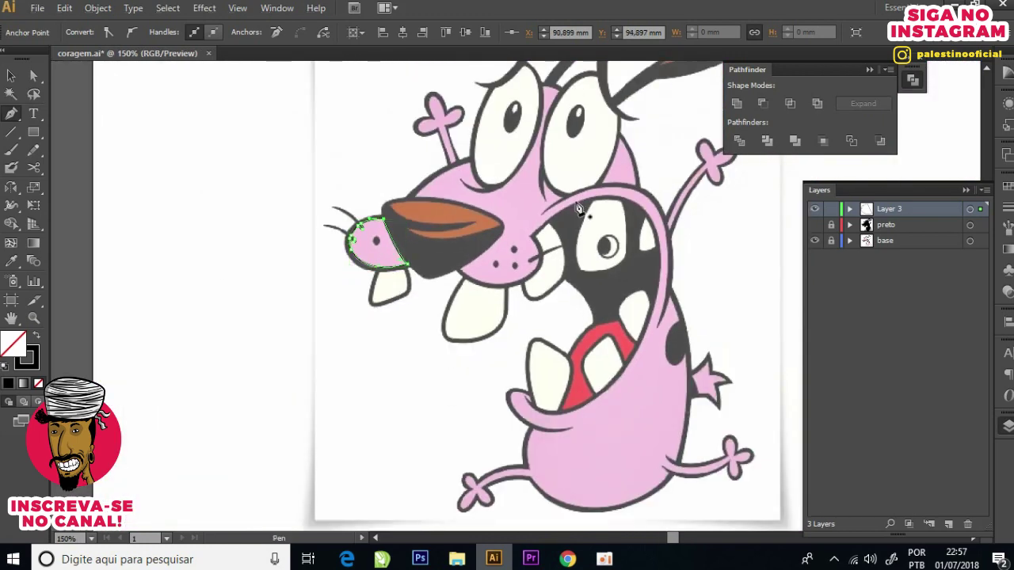
scroll(404, 198, "up", 2)
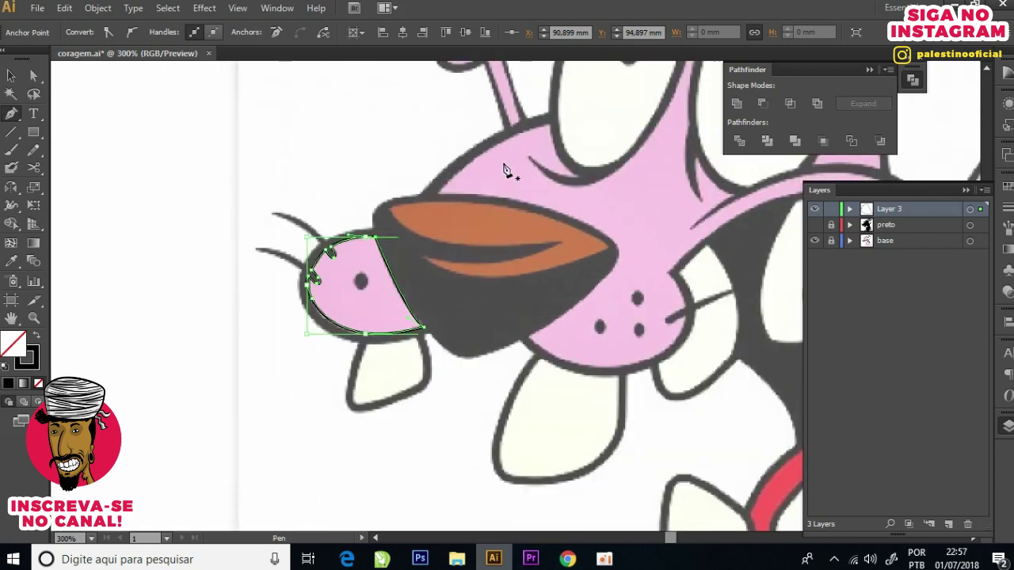
scroll(391, 231, "up", 2)
scroll(323, 301, "up", 2)
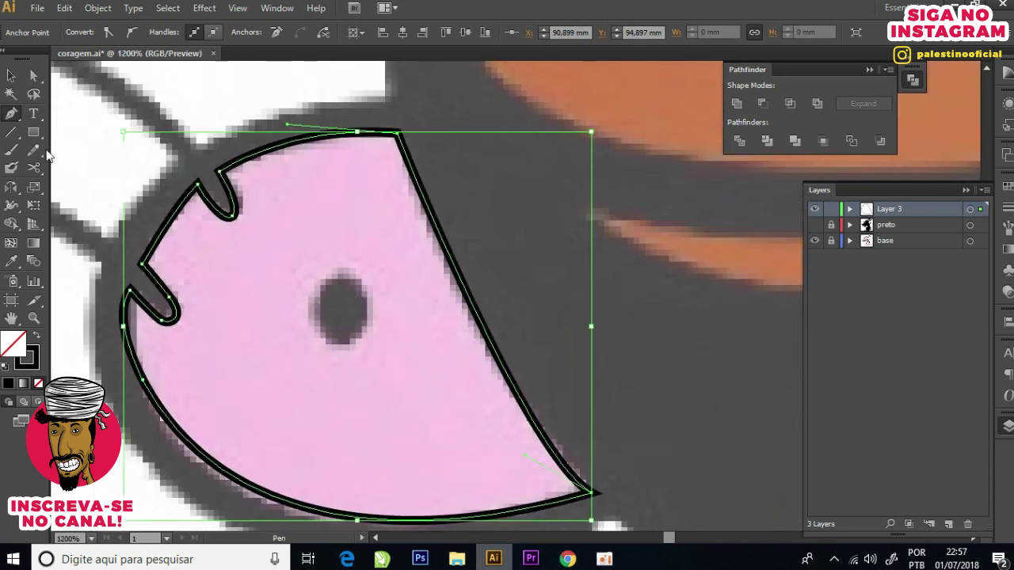
Step: Draw a trial ellipse over the nostril, then delete the misplaced oval
left_click_drag(35, 134, 78, 165)
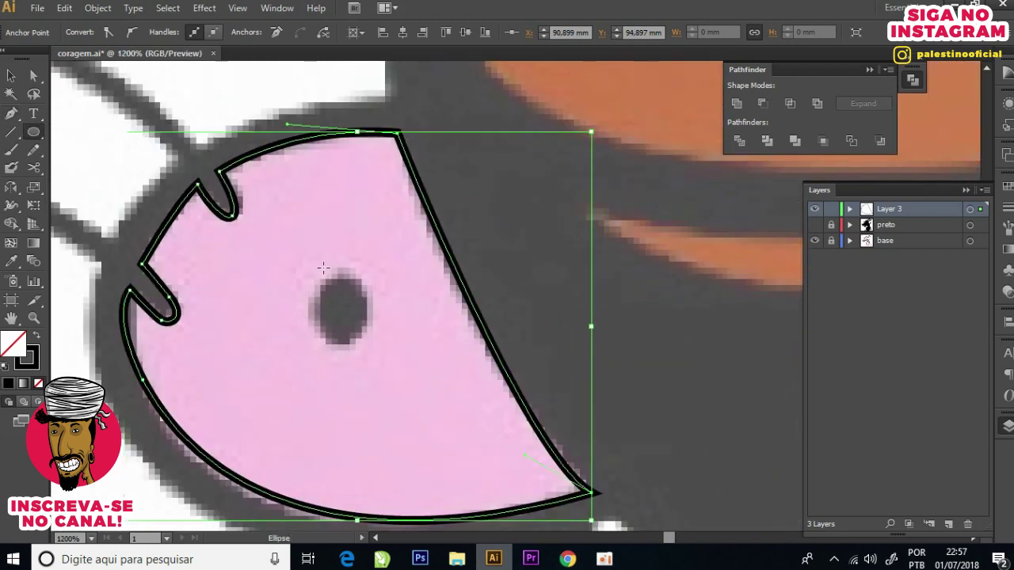
left_click_drag(324, 267, 372, 342)
key("v")
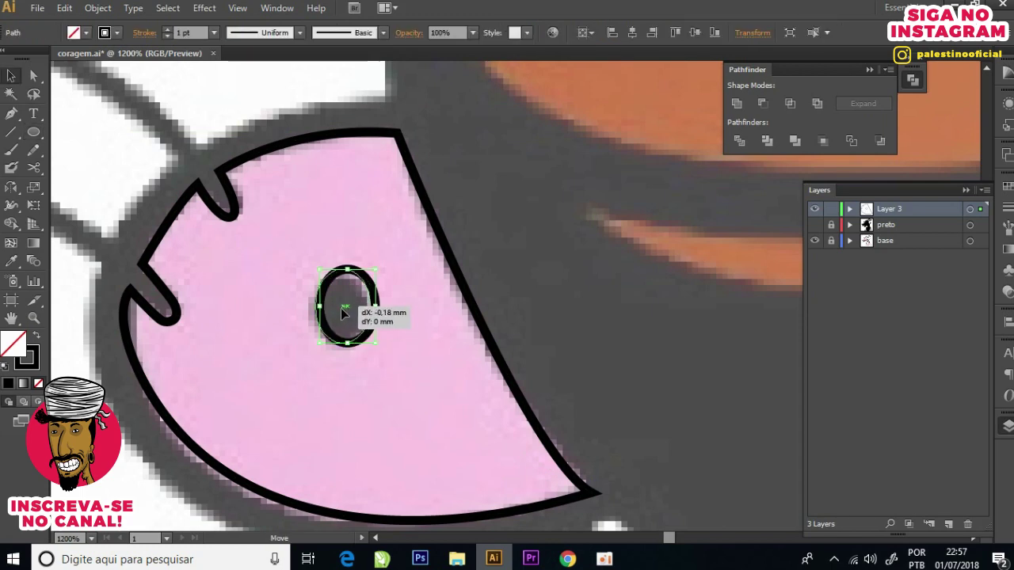
scroll(330, 315, "down", 1)
left_click_drag(277, 145, 344, 231)
left_click(549, 190)
left_click(354, 294)
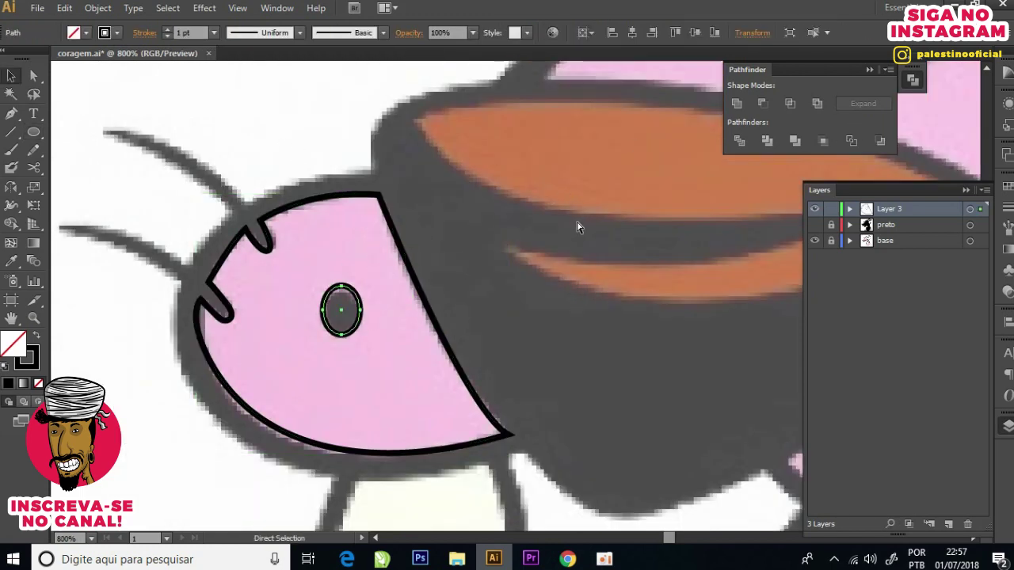
key("Delete")
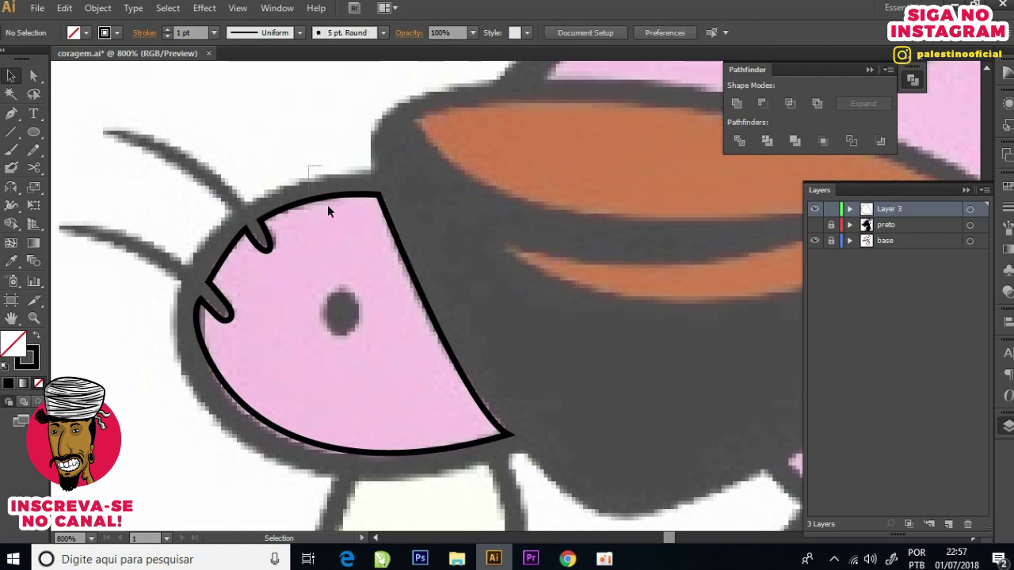
Step: Preview the nose-tip shape filled black, then revert it to an unfilled outline
left_click_drag(313, 170, 152, 279)
left_click(35, 339)
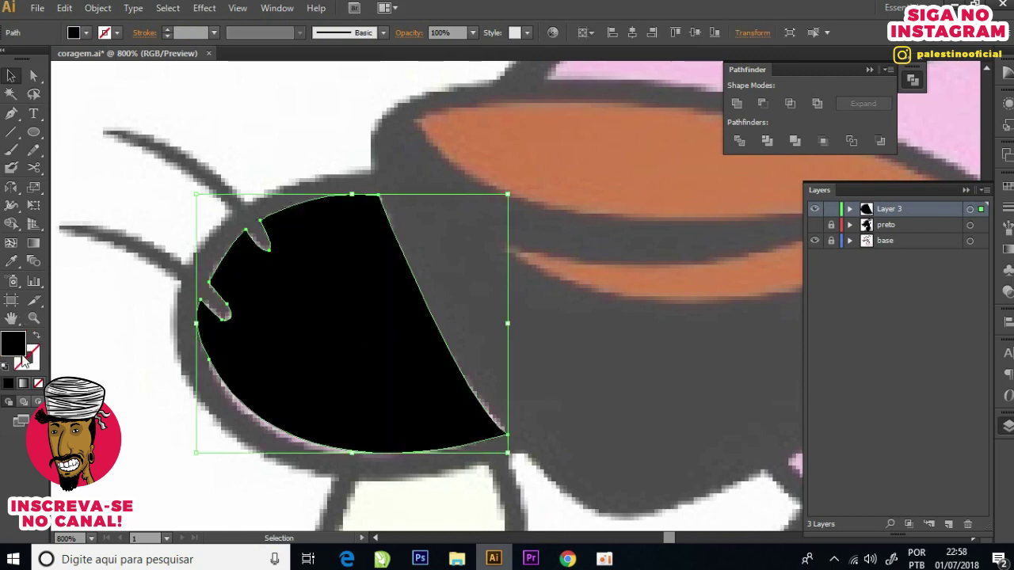
key("shift+x")
Step: Draw an oval over the dark nostril and subtract it from the nose shape with Minus Front
key("l")
left_click_drag(321, 282, 362, 336)
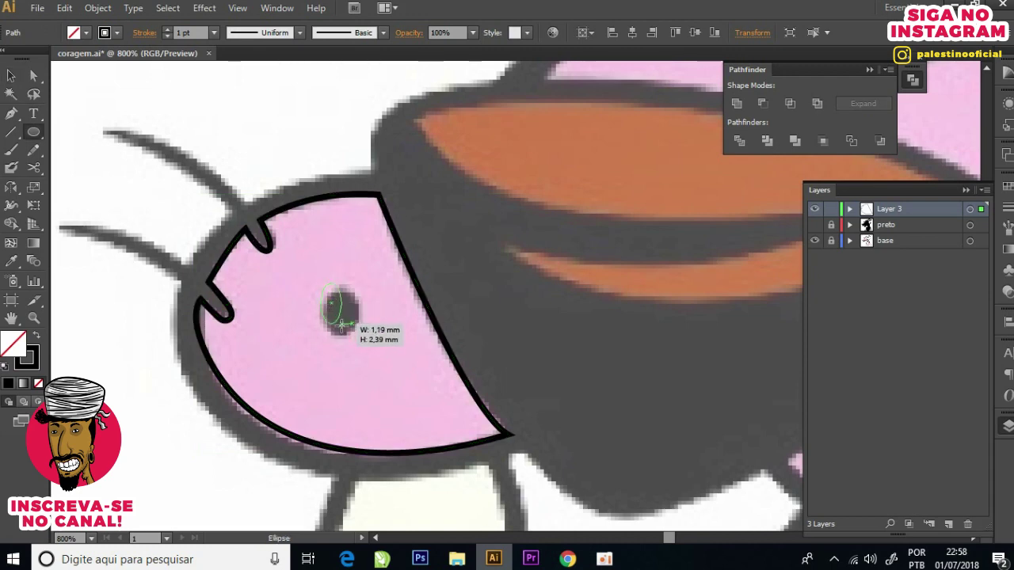
key("v")
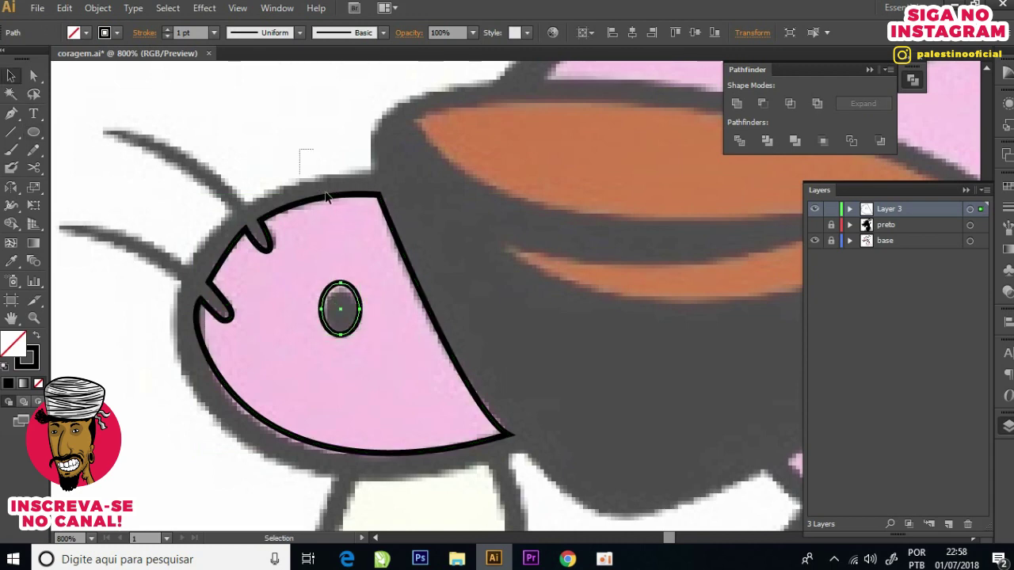
left_click(412, 318, "shift")
left_click(762, 103)
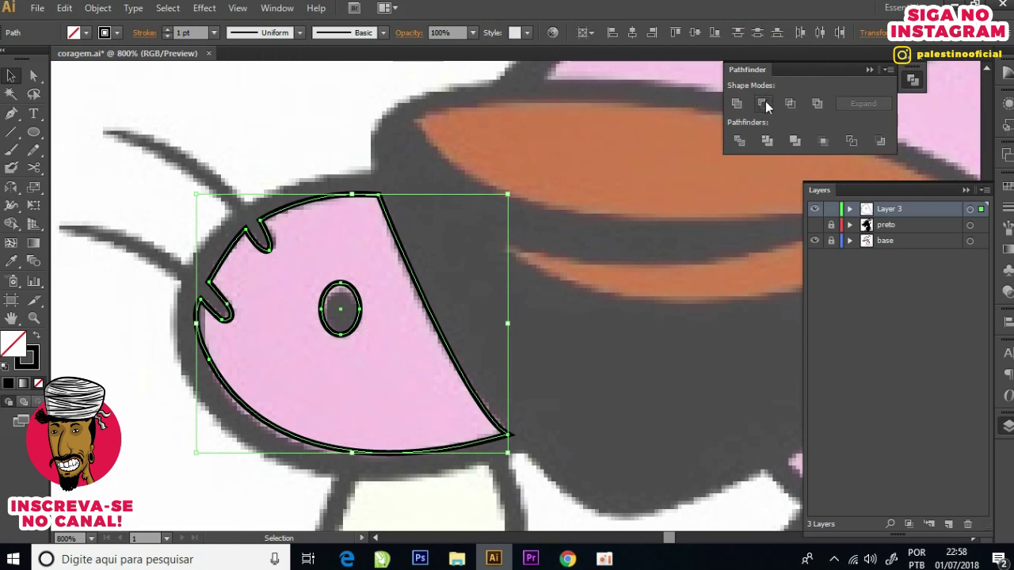
Step: Check the punched nostril hole with a black fill, then restore the unfilled black outline
left_click(36, 336)
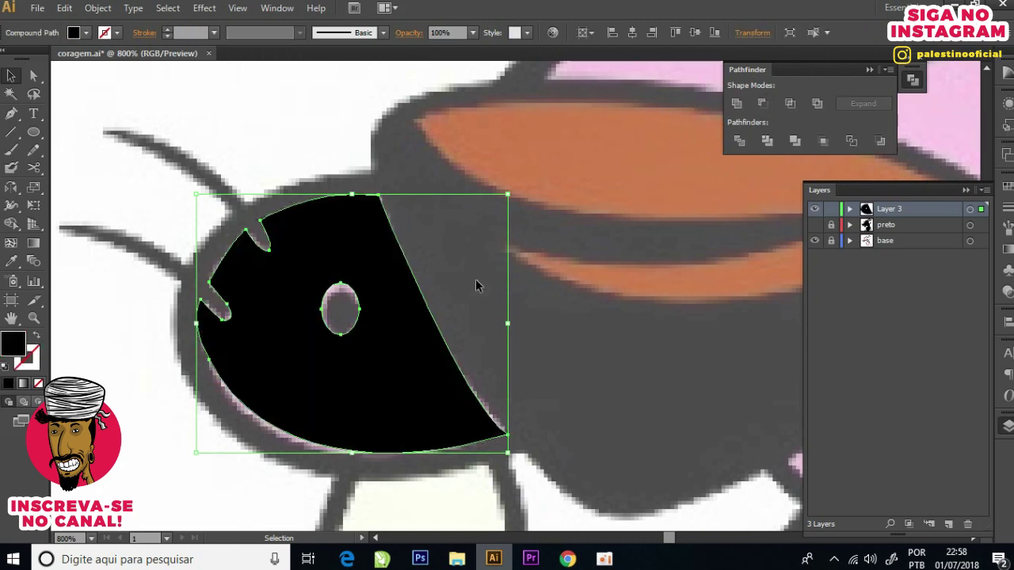
left_click(476, 279)
key("ctrl+minus")
left_click(332, 320)
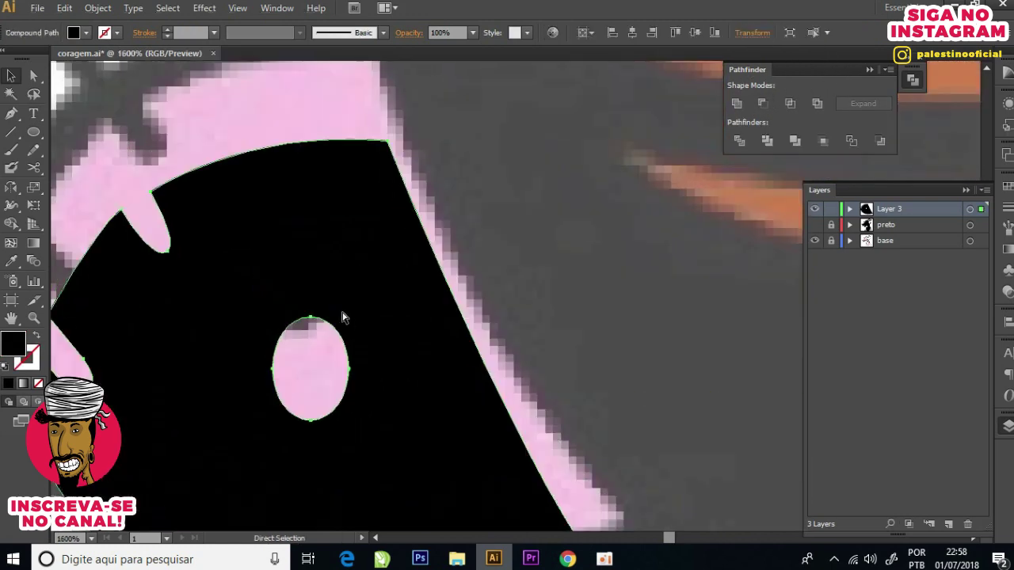
key("shift+x")
left_click(346, 308)
key("ctrl+minus")
key("ctrl+minus")
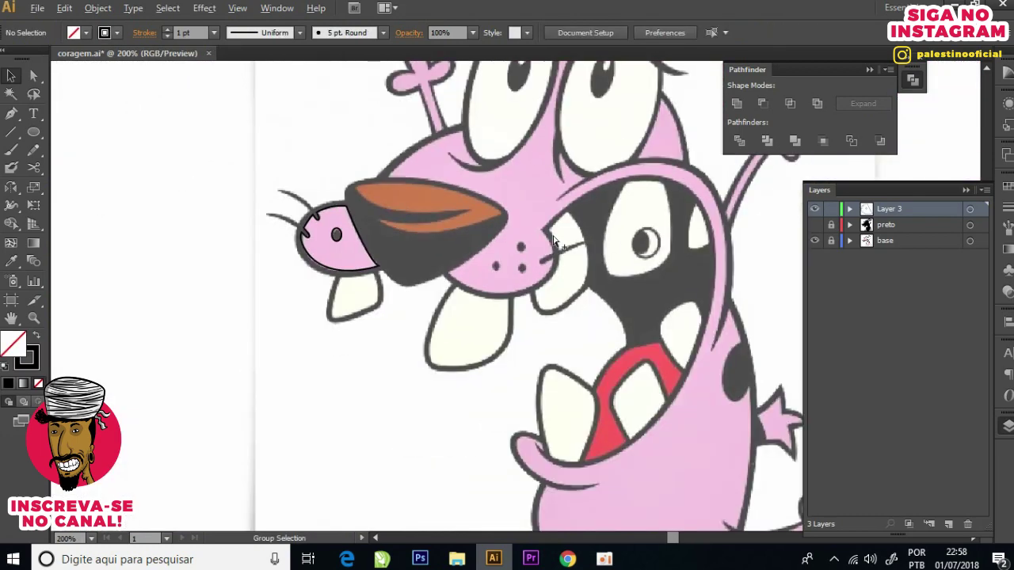
Step: Pen-trace the antenna's stem and curve around its left petal
scroll(487, 140, "up", 2)
key("p")
scroll(405, 105, "up", 1)
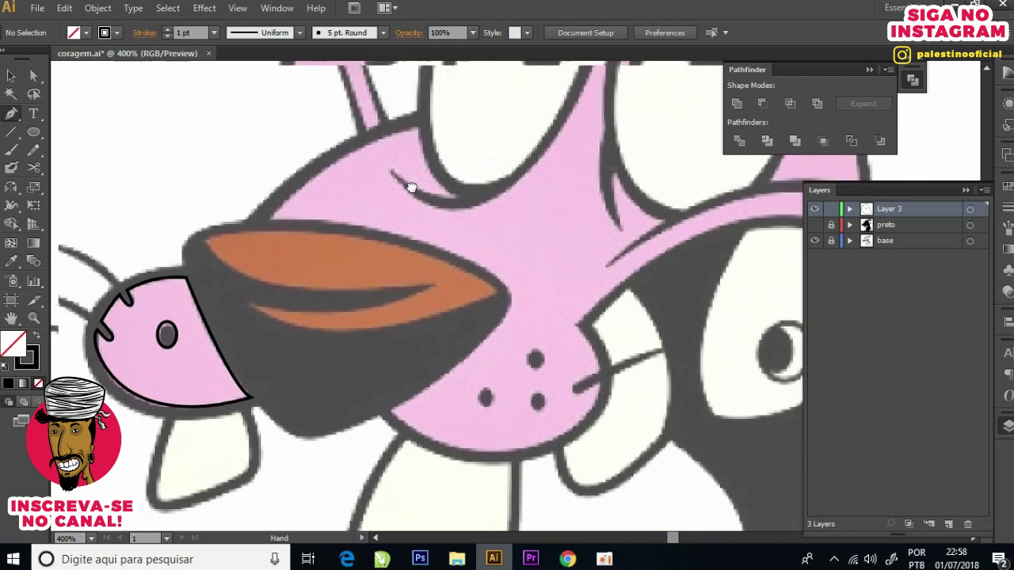
scroll(427, 238, "up", 2)
scroll(466, 426, "up", 1)
left_click(455, 414)
left_click(426, 429)
left_click(360, 237)
left_click_drag(248, 242, 234, 188)
Step: Continue over the top and right petals and close the antenna outline
left_click(337, 197)
scroll(339, 190, "up", 3)
left_click_drag(335, 182, 368, 168)
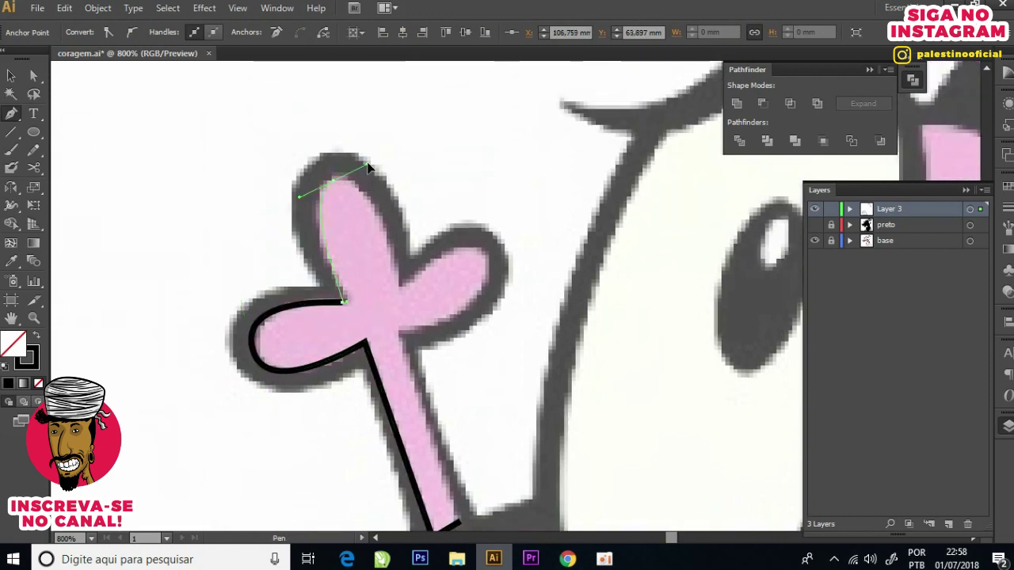
left_click(400, 285)
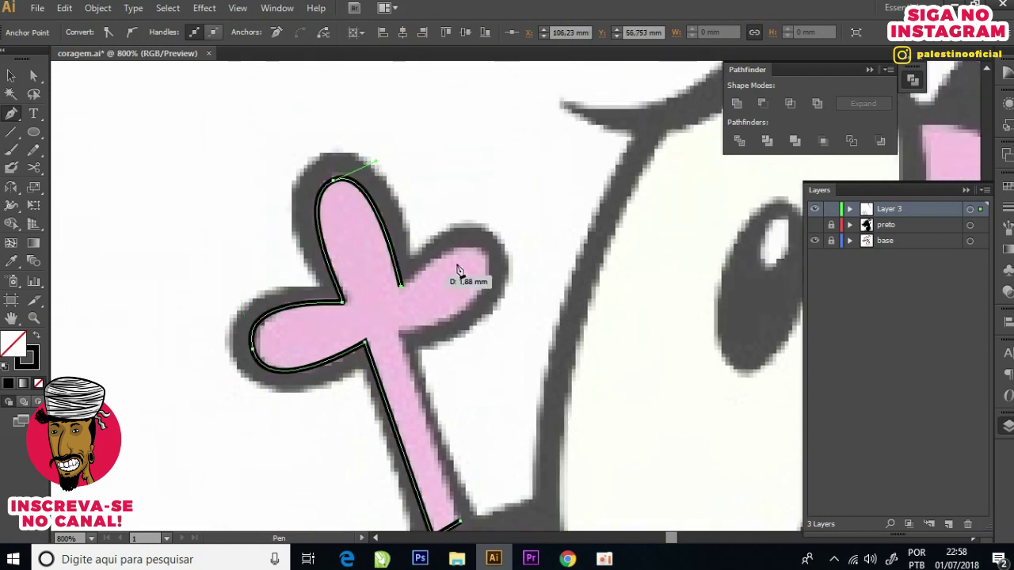
left_click_drag(484, 252, 497, 269)
left_click_drag(400, 333, 365, 334)
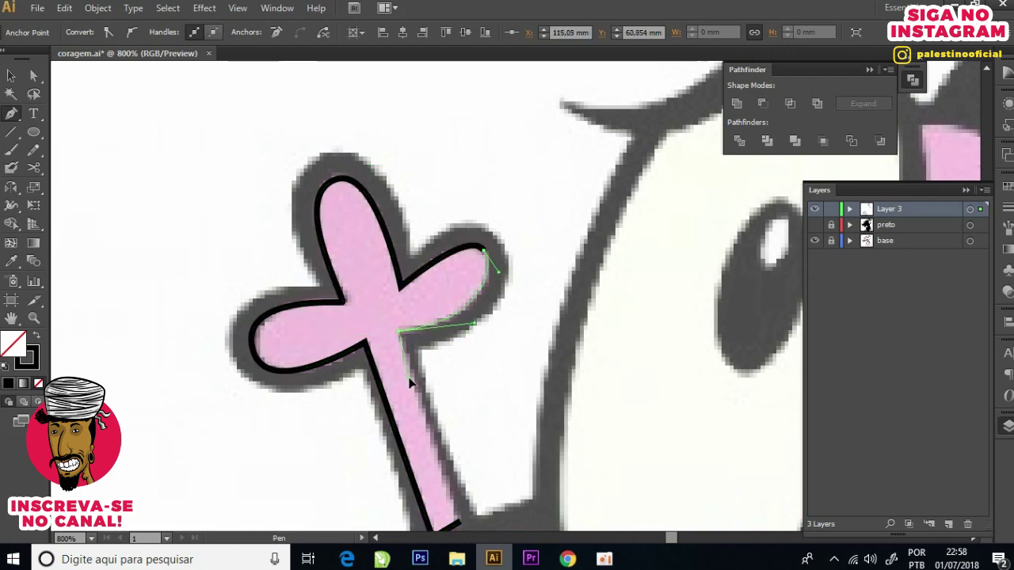
scroll(448, 428, "down", 2)
left_click(432, 469)
left_click(463, 460)
key("ctrl+minus")
key("ctrl+minus")
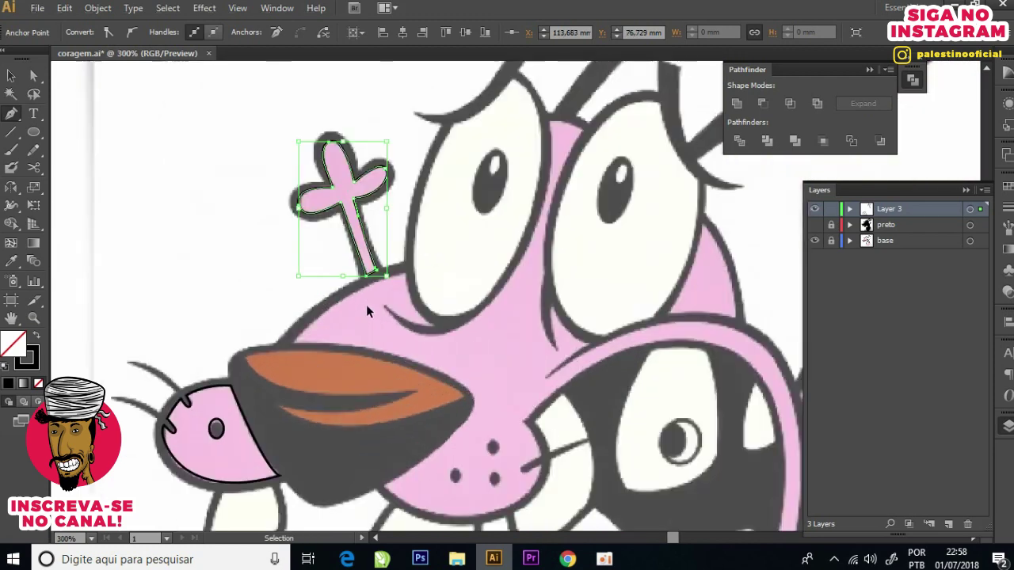
scroll(366, 312, "up", 3)
left_click(457, 239)
scroll(284, 301, "down", 1)
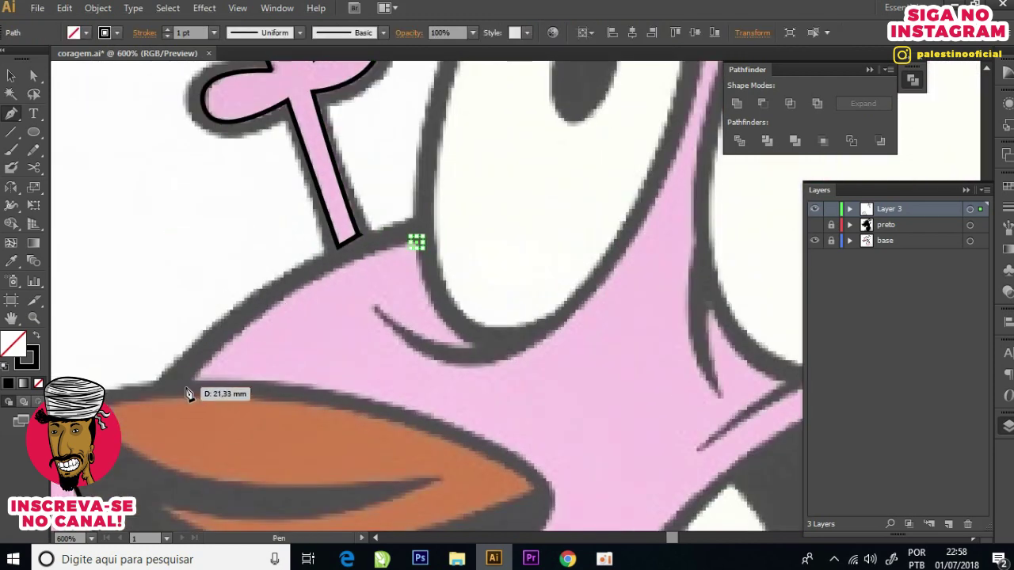
Step: Pen-trace from the head down over the nose and under it to the chin
left_click_drag(191, 380, 96, 491)
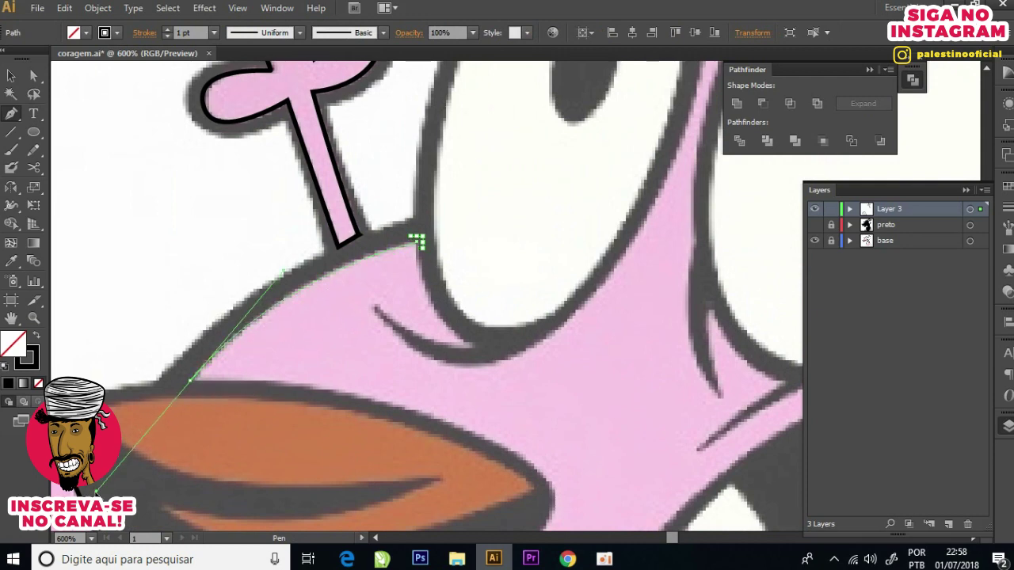
left_click_drag(367, 414, 294, 282)
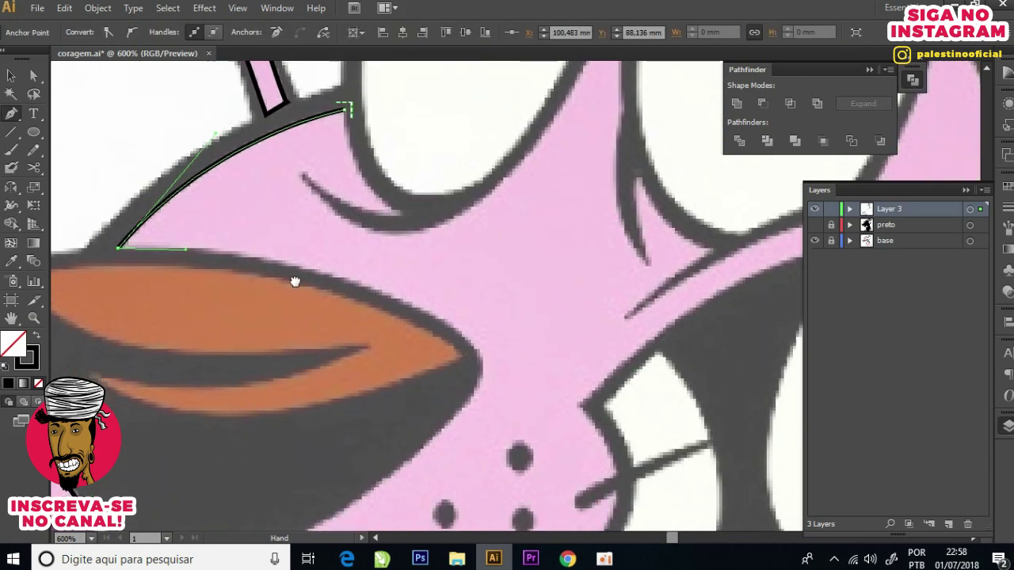
left_click_drag(481, 368, 488, 474)
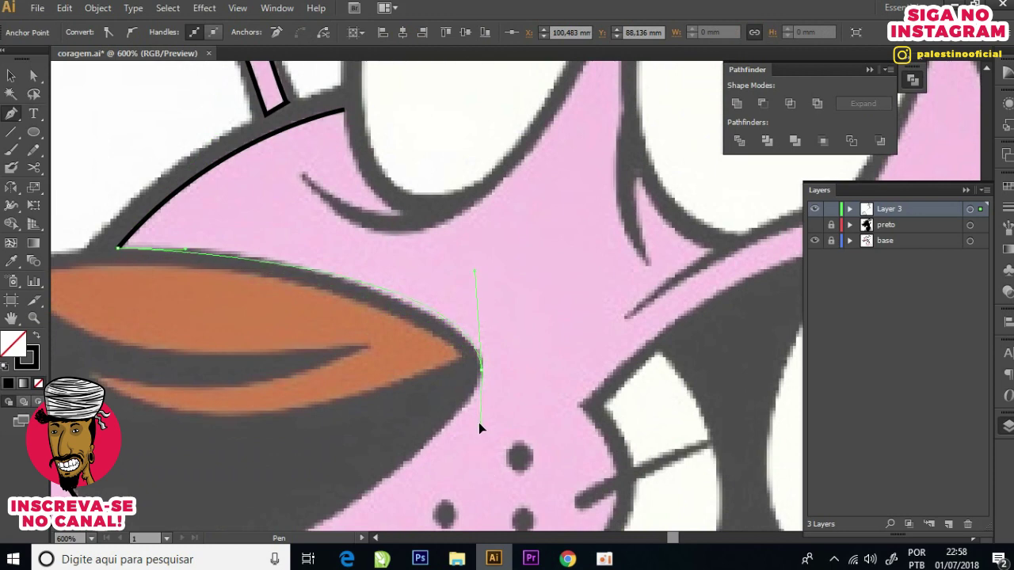
left_click_drag(455, 436, 536, 282)
left_click(382, 378)
left_click_drag(562, 441, 680, 426)
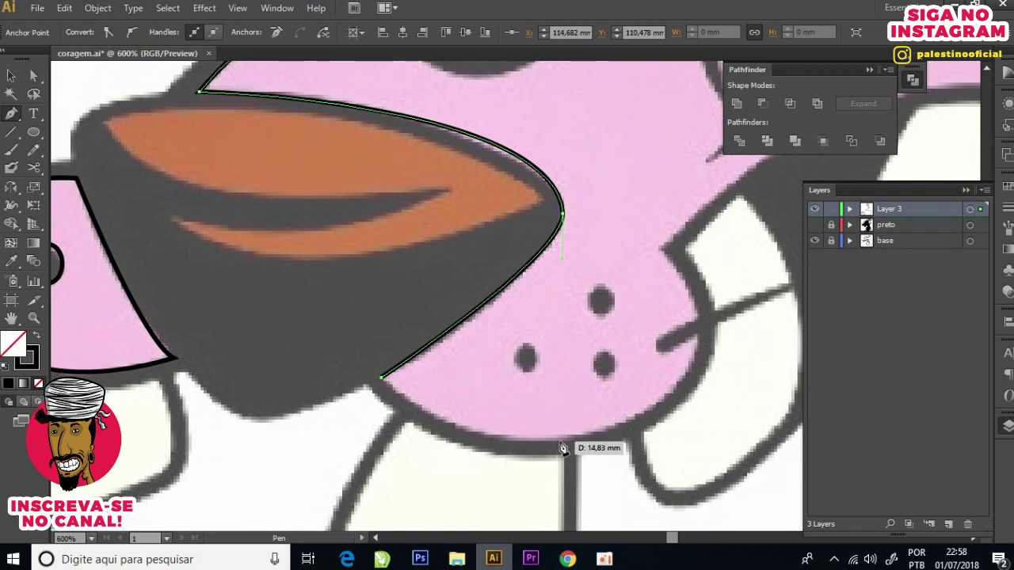
left_click(697, 339)
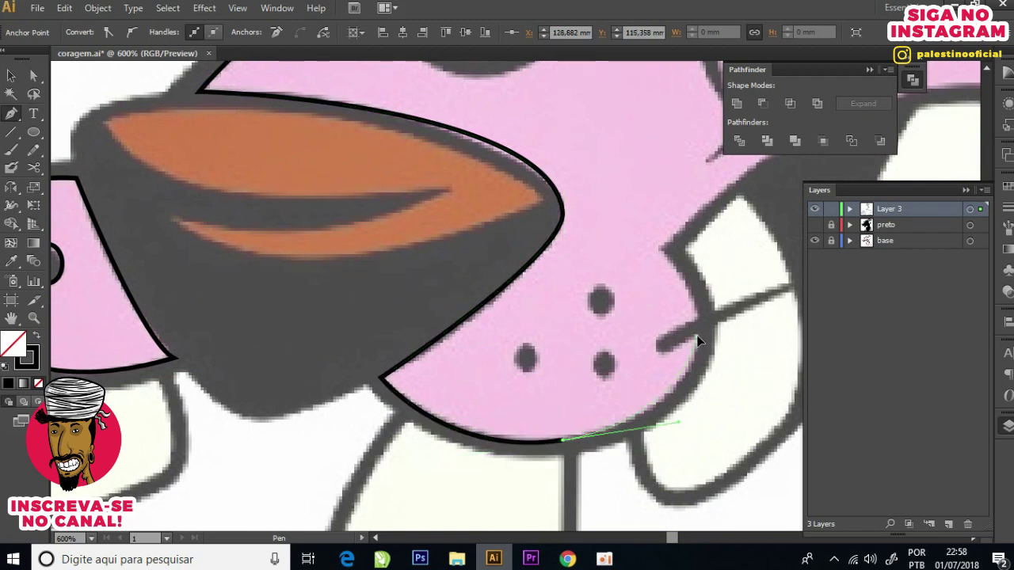
Step: Curve the outline into the whisker hook and up the cheek
scroll(686, 344, "up", 1)
scroll(679, 352, "up", 1)
left_click_drag(645, 344, 634, 348)
left_click(714, 291)
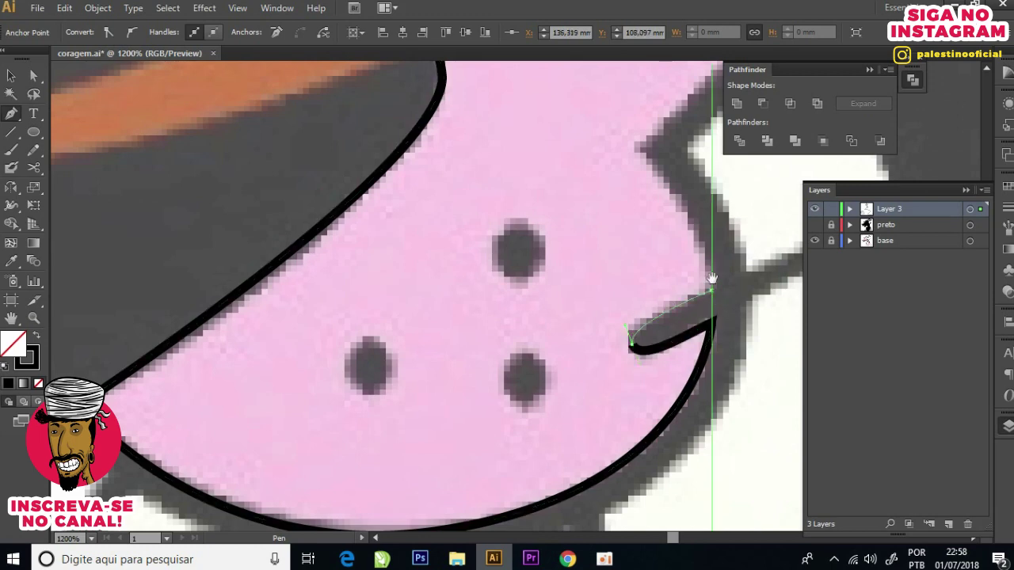
scroll(708, 299, "up", 1)
left_click_drag(626, 211, 575, 182)
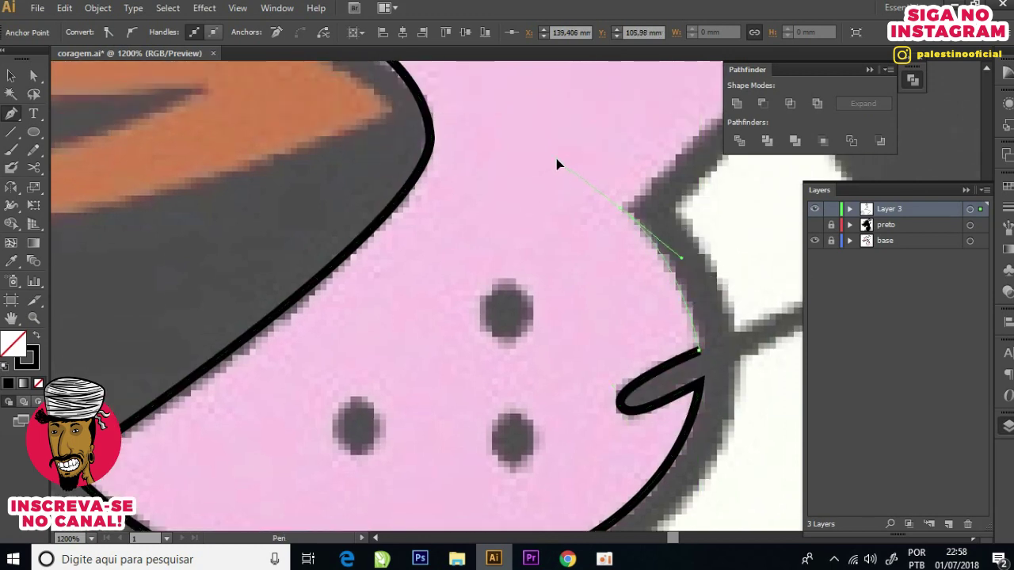
scroll(584, 227, "down", 4)
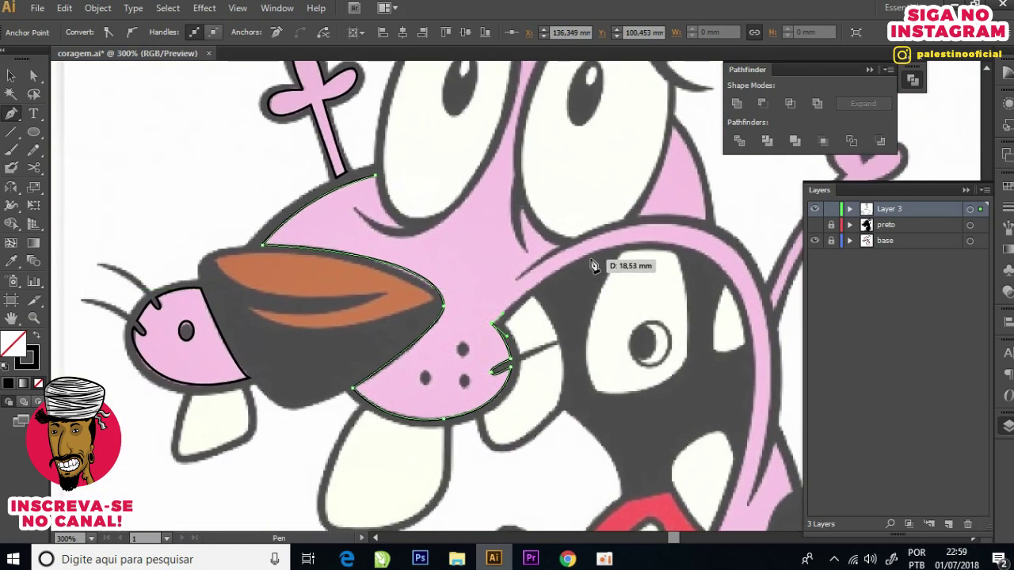
scroll(593, 251, "up", 2)
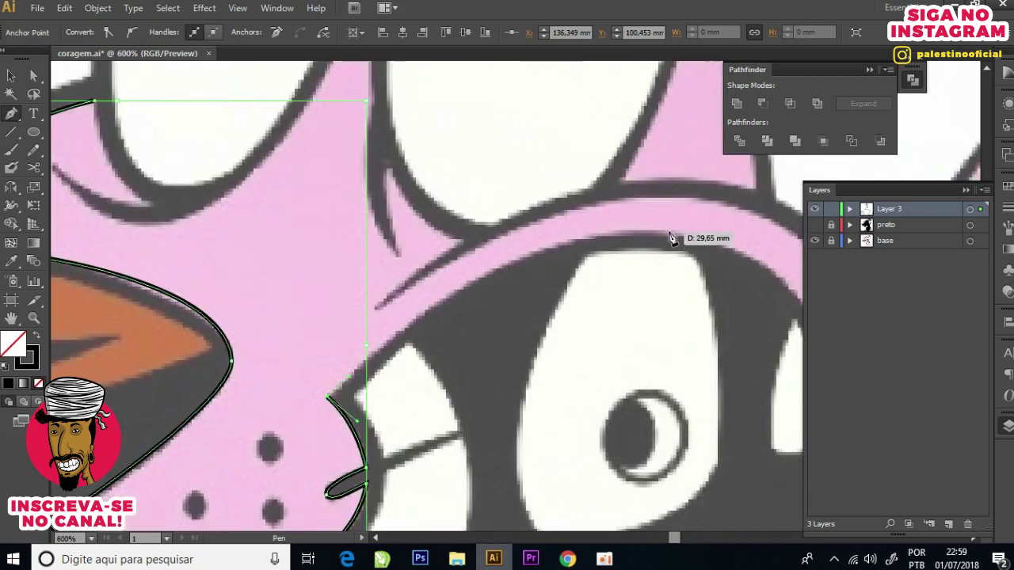
Step: Run the outline along the mouth's upper edge and down its right side, redoing a misplaced point
left_click_drag(664, 235, 893, 228)
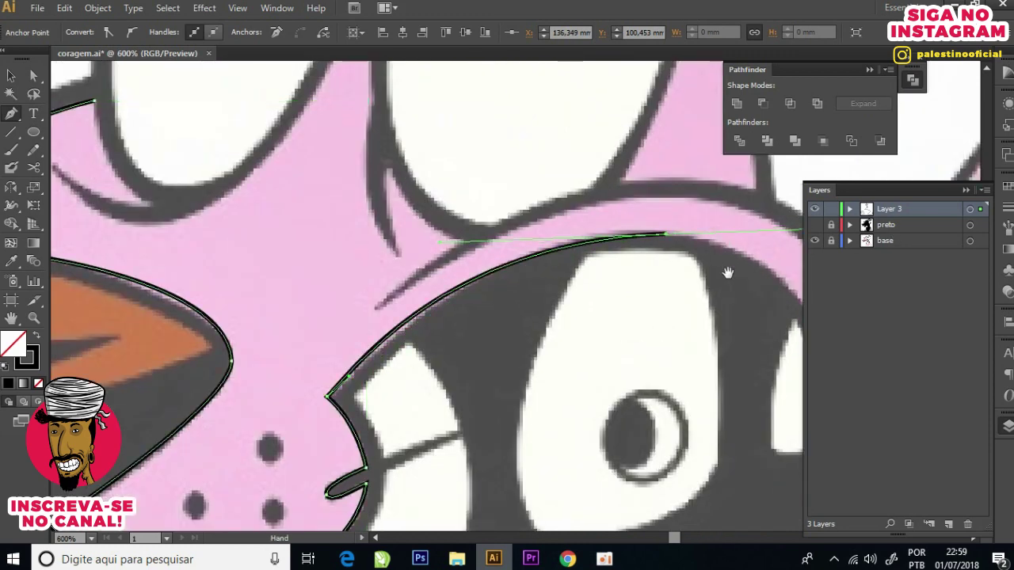
scroll(748, 269, "down", 2)
left_click(493, 363)
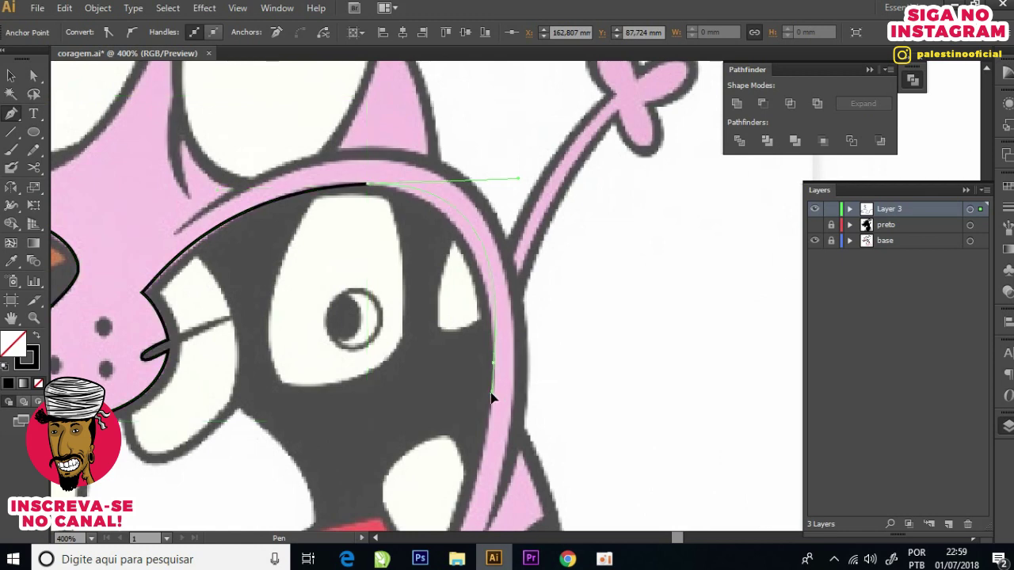
key("ctrl+z")
left_click_drag(487, 436, 487, 450)
left_click_drag(451, 515, 523, 309)
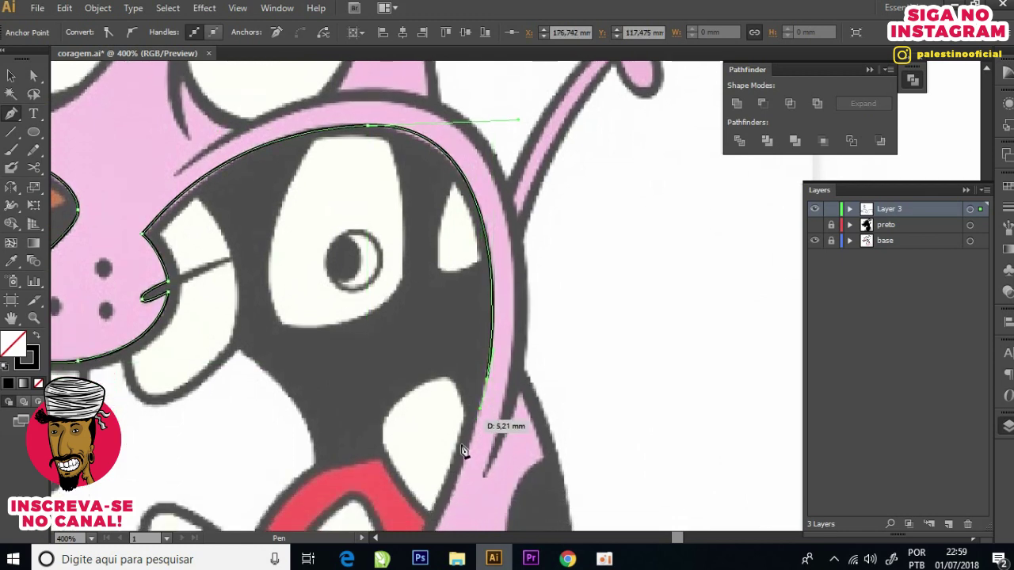
left_click_drag(496, 426, 571, 262)
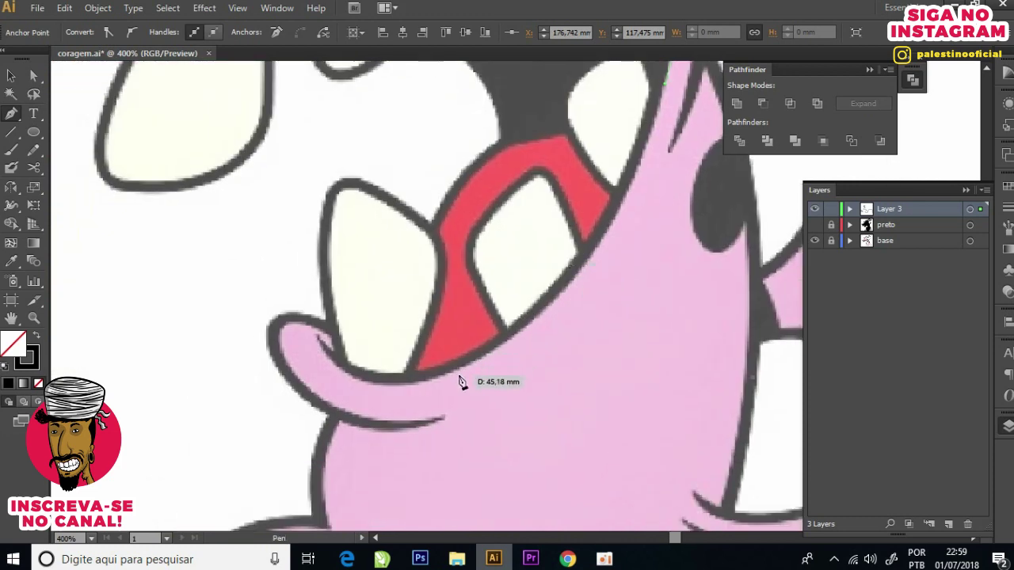
Step: Curve the black outline below the teeth, around the curl's left tip and lower curve
mouse_move(468, 365)
left_mouse_down()
mouse_move(315, 428)
mouse_move(370, 401)
left_mouse_up()
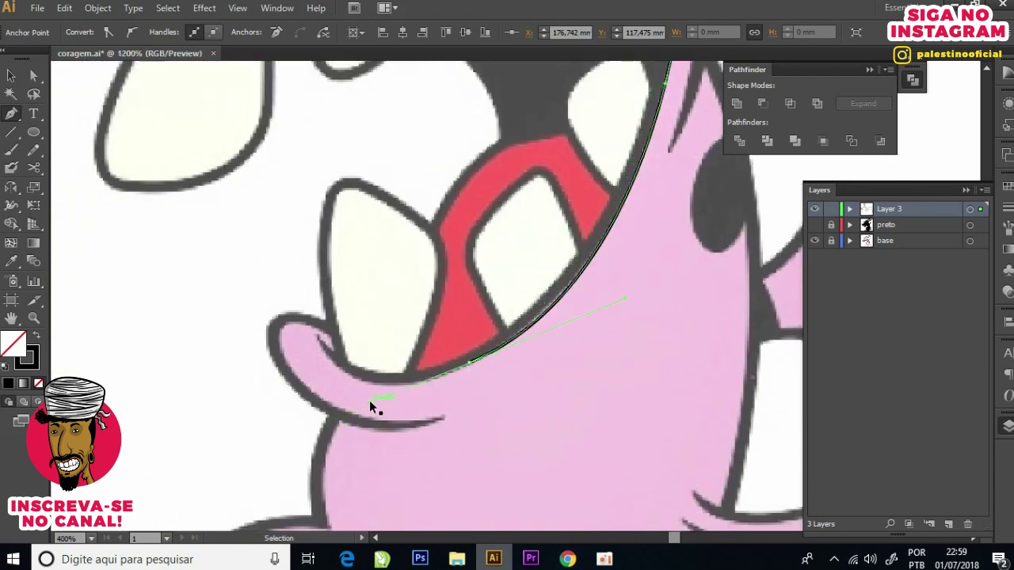
scroll(369, 401, "up", 3)
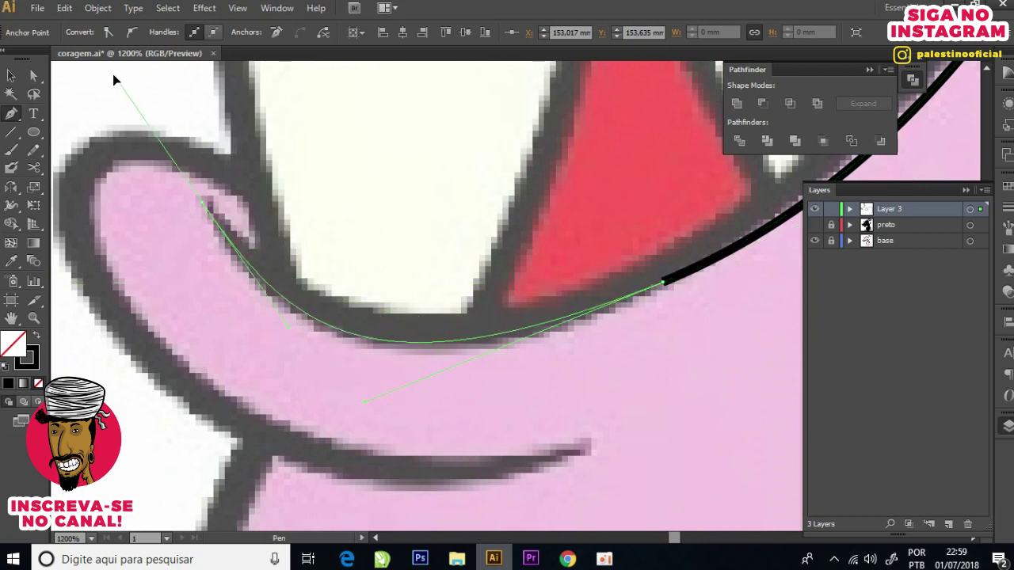
scroll(115, 94, "up", 2)
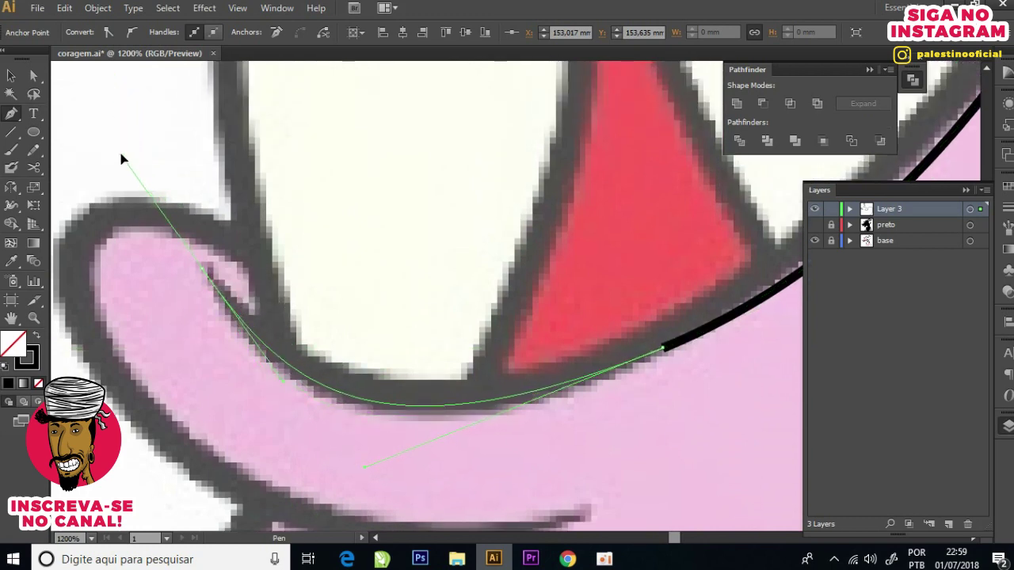
left_click_drag(256, 314, 235, 264)
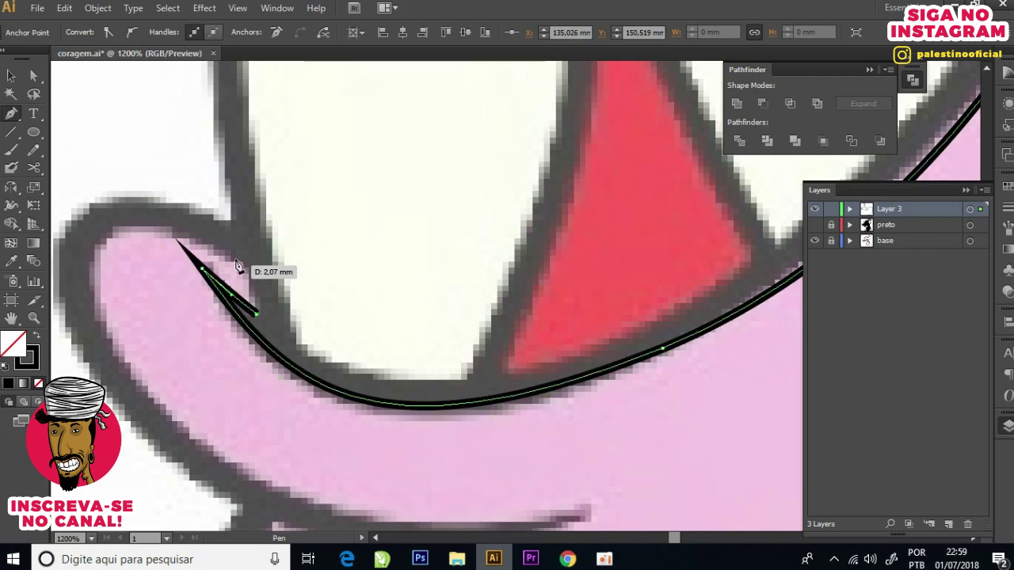
left_click_drag(111, 236, 72, 267)
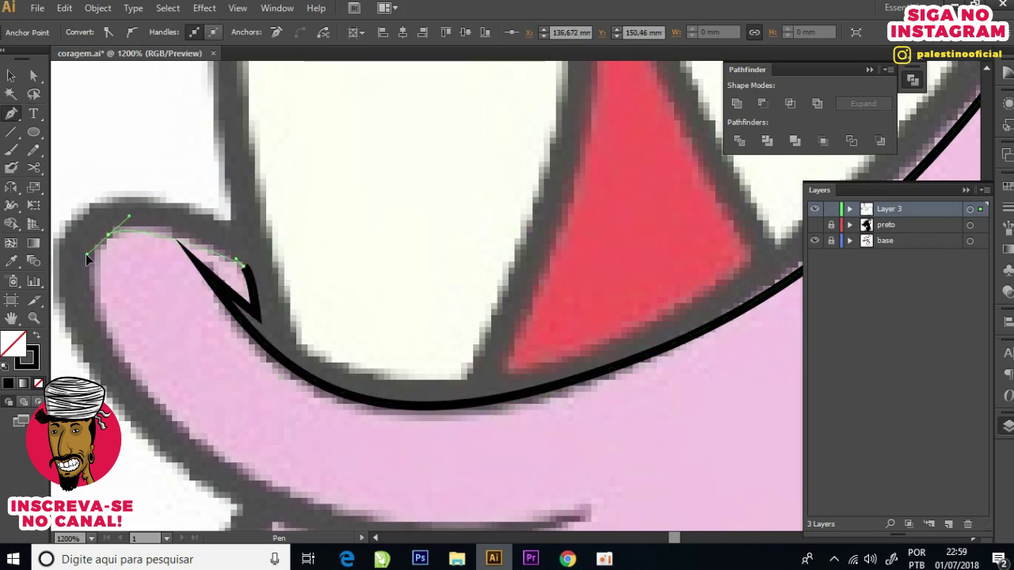
left_click_drag(107, 331, 127, 264)
left_click_drag(190, 358, 252, 402)
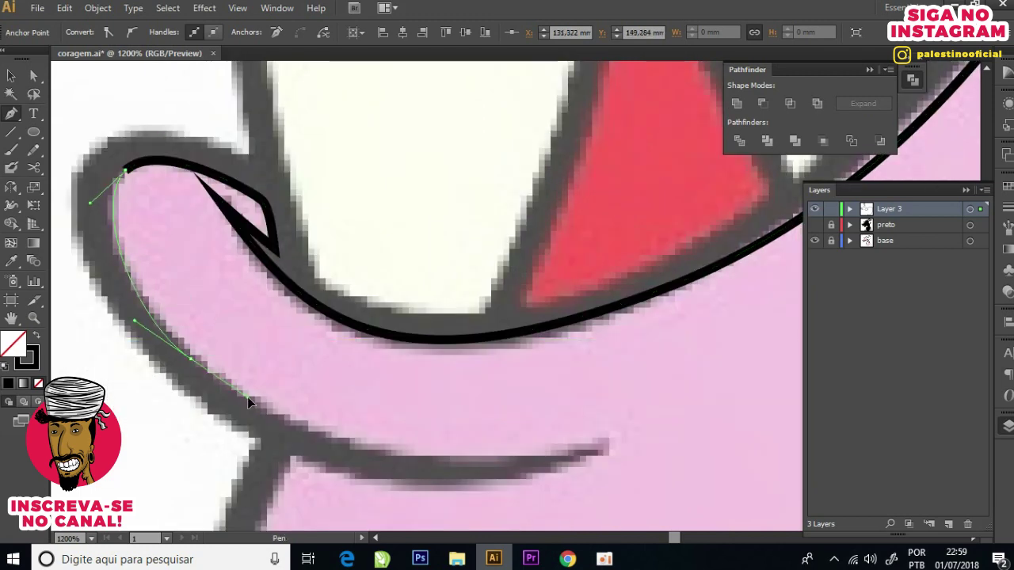
left_click_drag(611, 435, 742, 389)
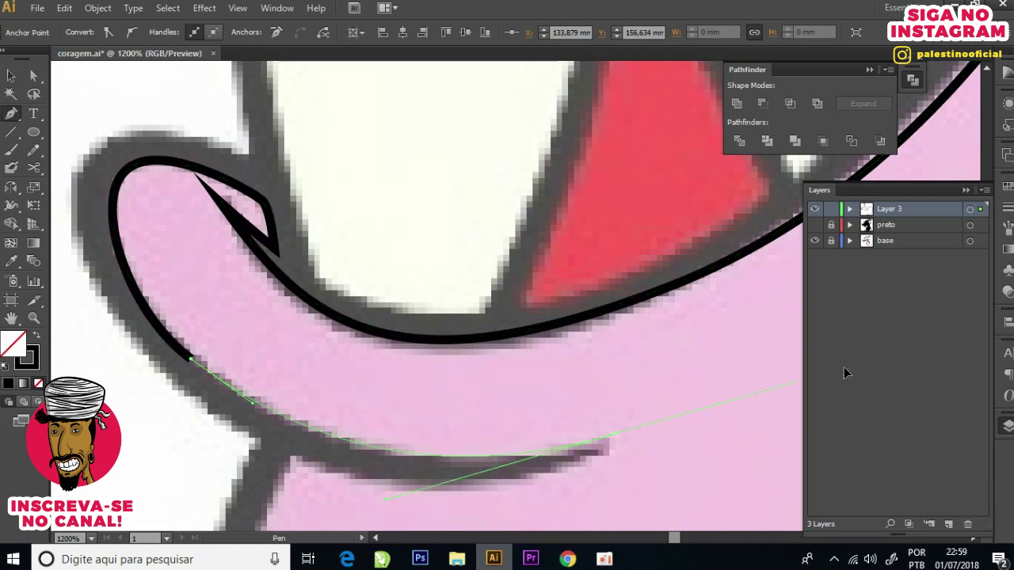
Step: Continue the outline down the body's left side to the arm's upper edge
left_click_drag(591, 460, 523, 475)
left_click_drag(376, 484, 472, 396)
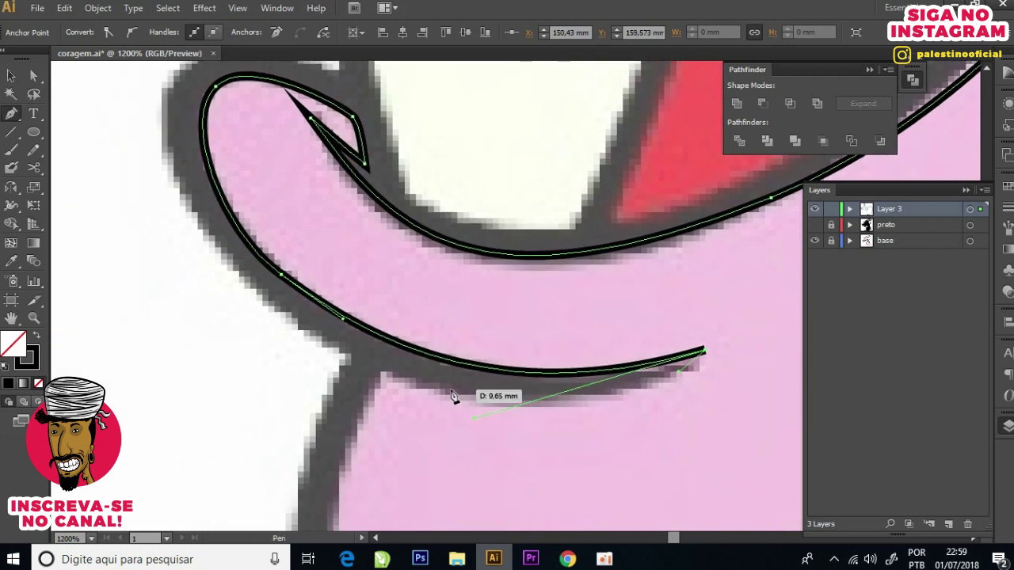
left_click_drag(387, 372, 202, 316)
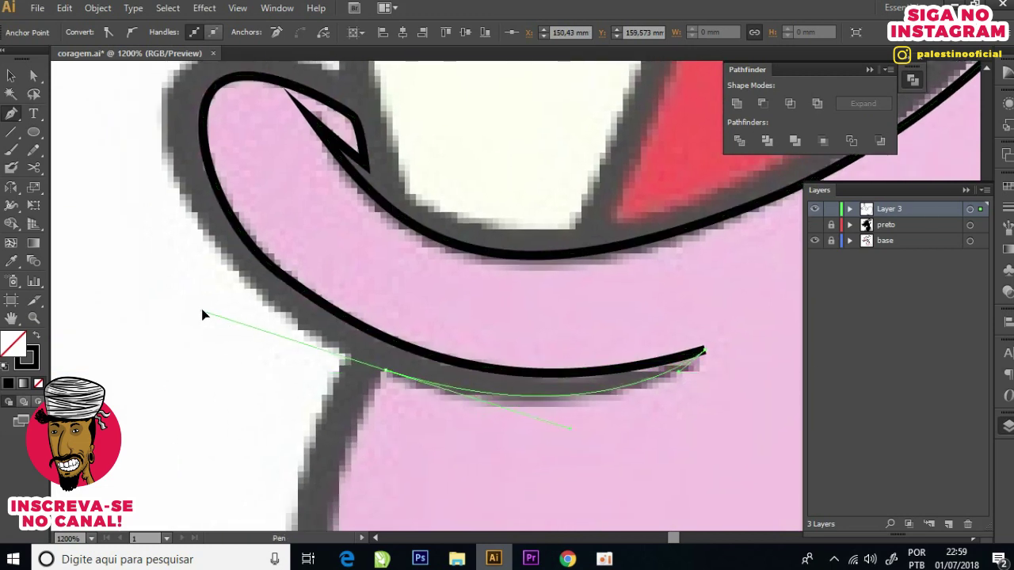
scroll(372, 377, "down", 3)
scroll(370, 361, "down", 2)
scroll(357, 365, "down", 3)
scroll(365, 388, "up", 4)
left_click_drag(372, 402, 435, 507)
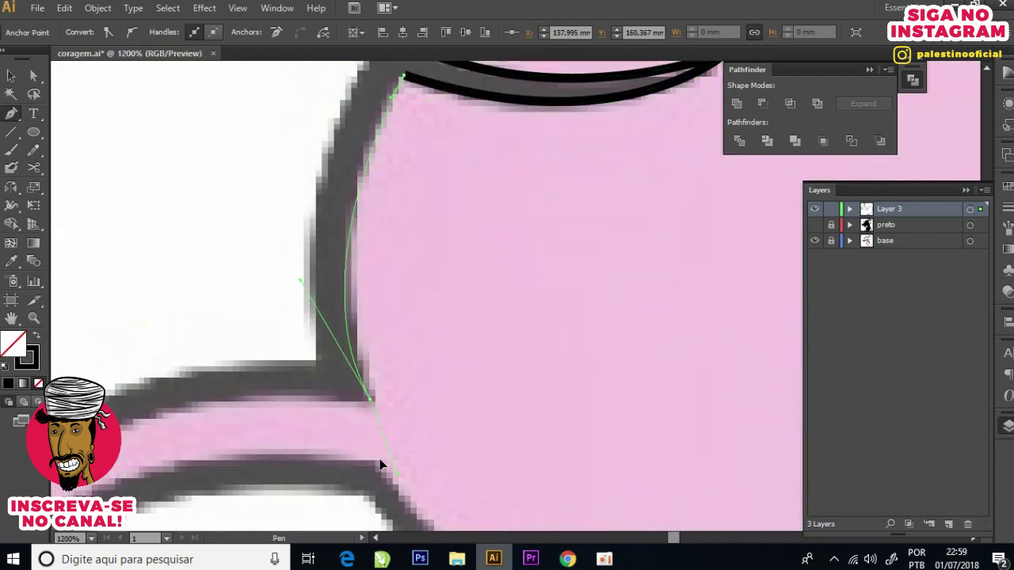
left_click_drag(230, 404, 523, 292)
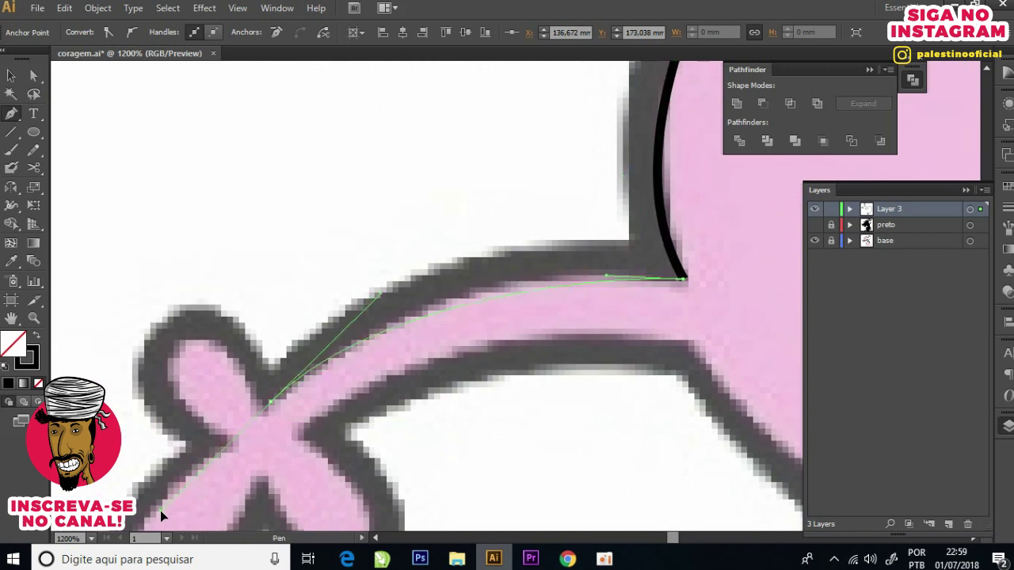
left_click_drag(161, 510, 149, 525)
left_click_drag(171, 349, 158, 368)
Step: Trace around the X-shaped paw's upper, lower and right lobes with a corner in its crook
left_click_drag(229, 438, 249, 443)
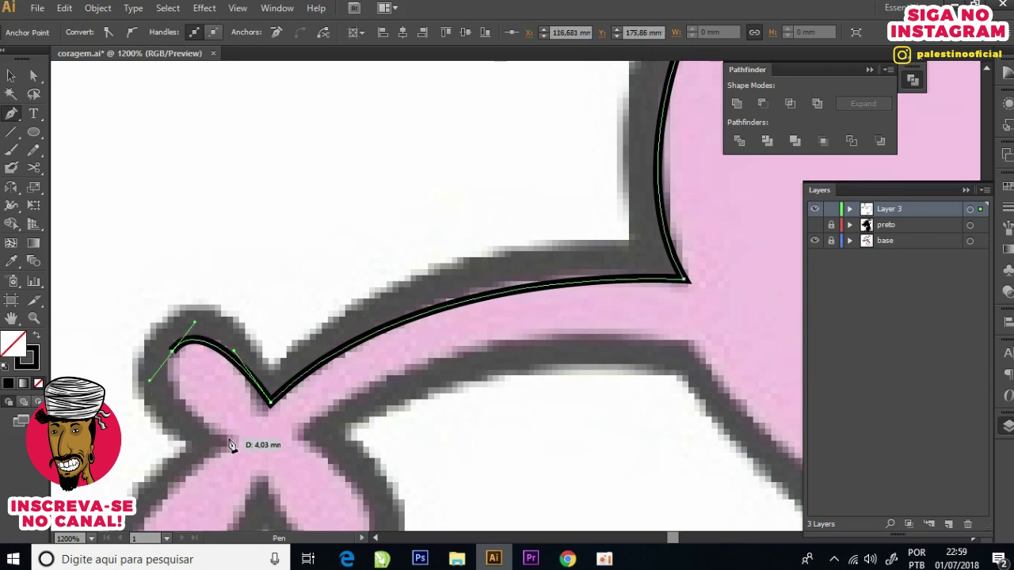
left_click_drag(265, 389, 421, 209)
left_click_drag(295, 414, 330, 448)
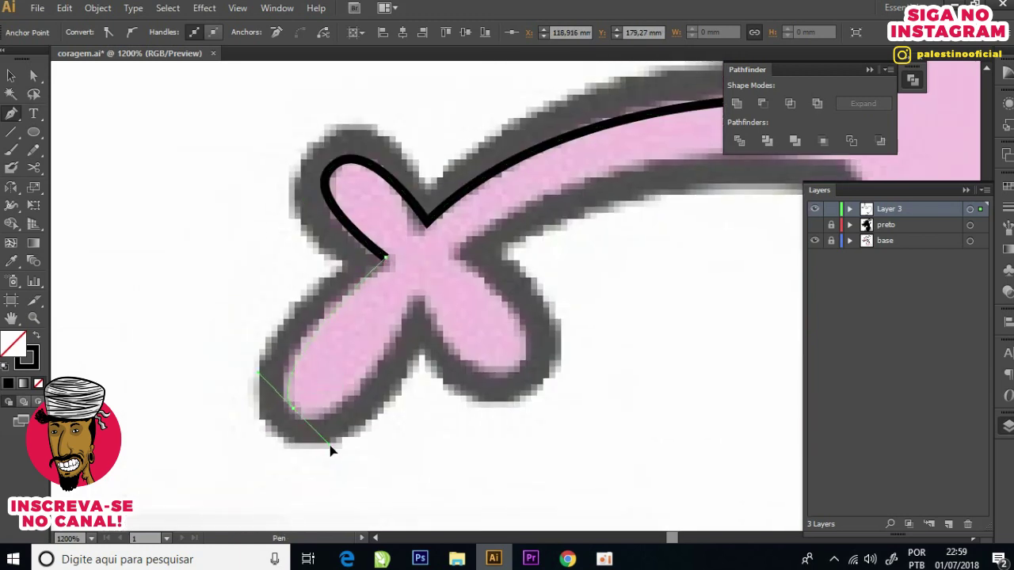
left_click(421, 294)
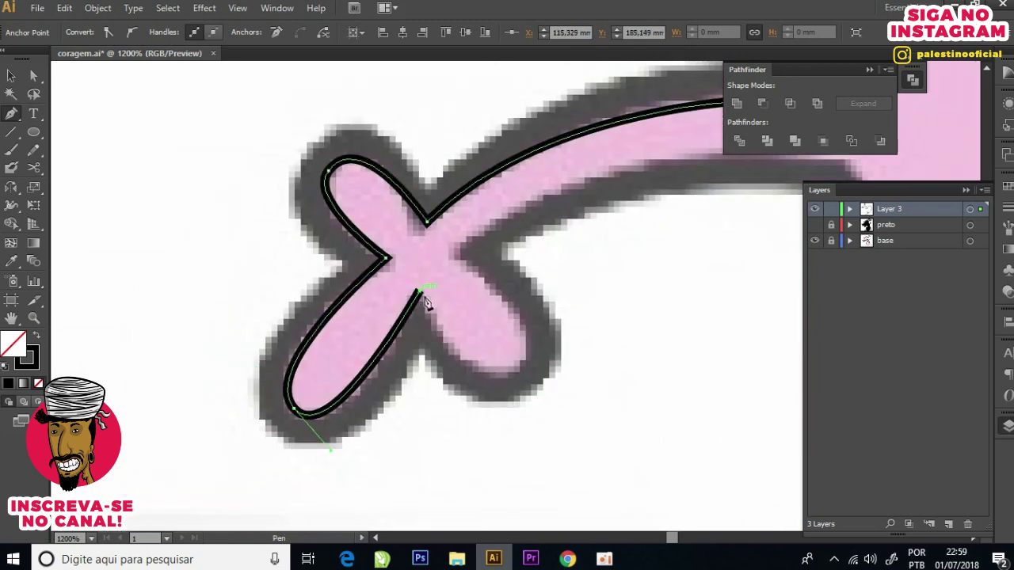
left_click_drag(518, 364, 564, 329)
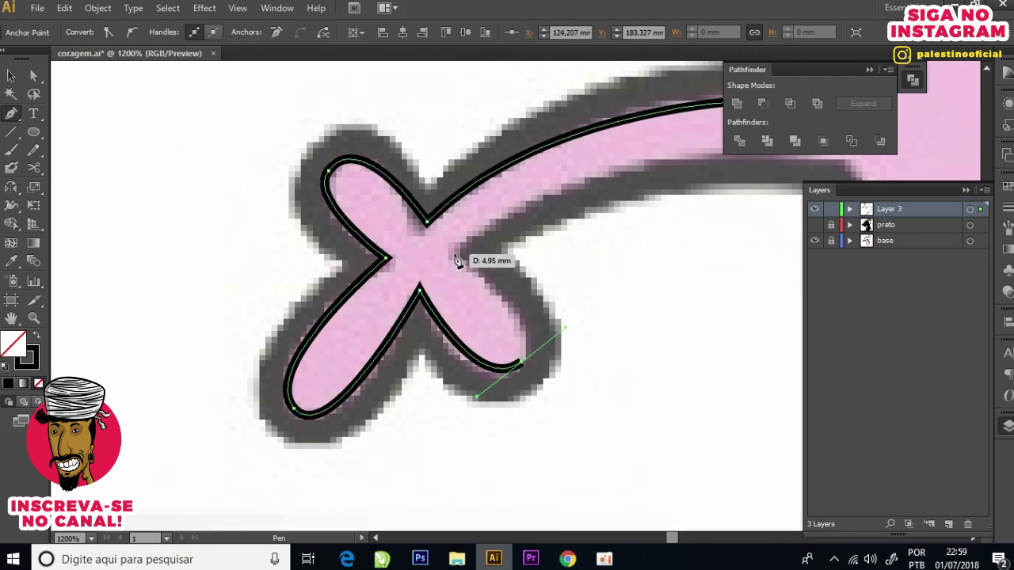
Step: Run the outline along the belly's edge and the second arm's underside to the hand's base
mouse_move(804, 153)
left_mouse_down()
mouse_move(554, 269)
mouse_move(812, 320)
left_mouse_up()
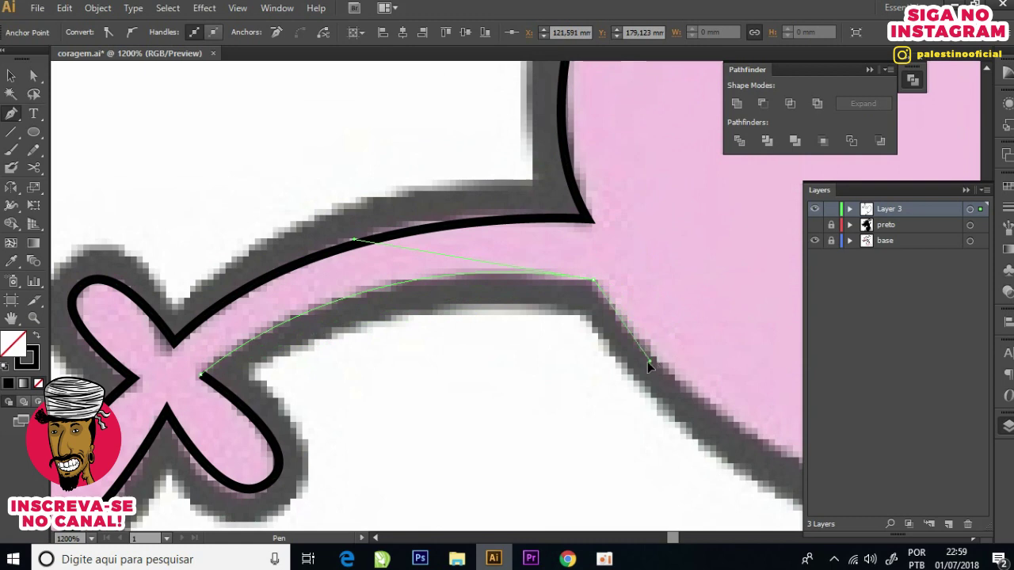
key("ctrl+minus")
key("ctrl+minus")
mouse_move(785, 447)
left_mouse_down()
mouse_move(649, 386)
mouse_move(825, 379)
mouse_move(571, 386)
left_mouse_up()
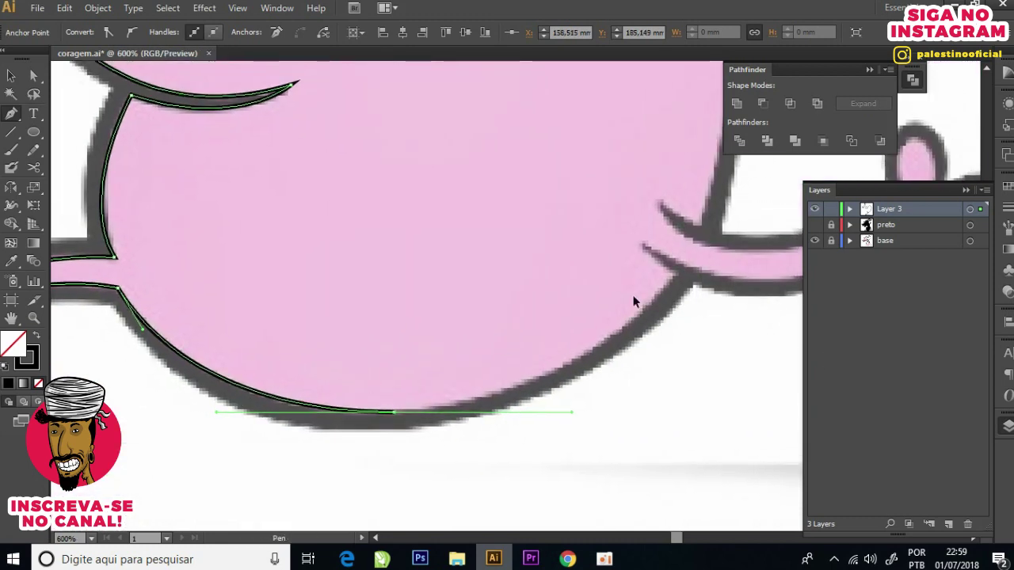
key("ctrl+plus")
left_click(673, 272)
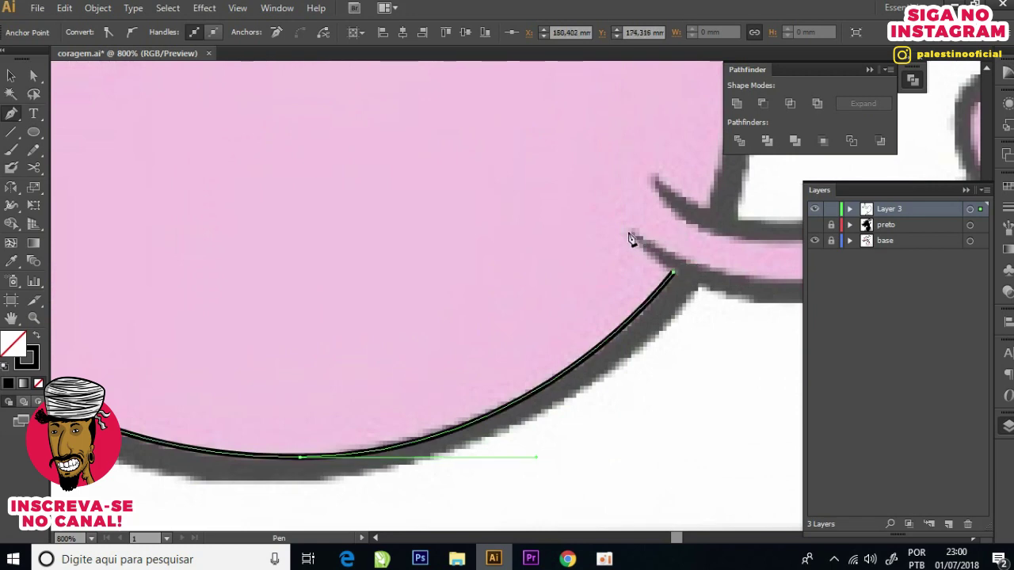
scroll(631, 238, "up", 2)
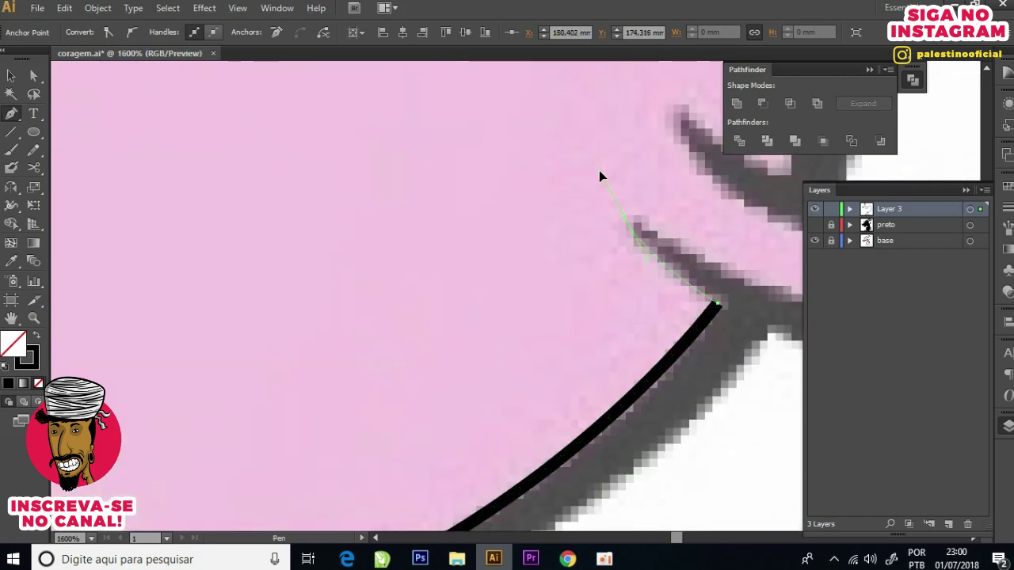
left_click(661, 243)
scroll(661, 244, "down", 2)
left_click_drag(654, 294, 380, 280)
scroll(446, 264, "up", 1)
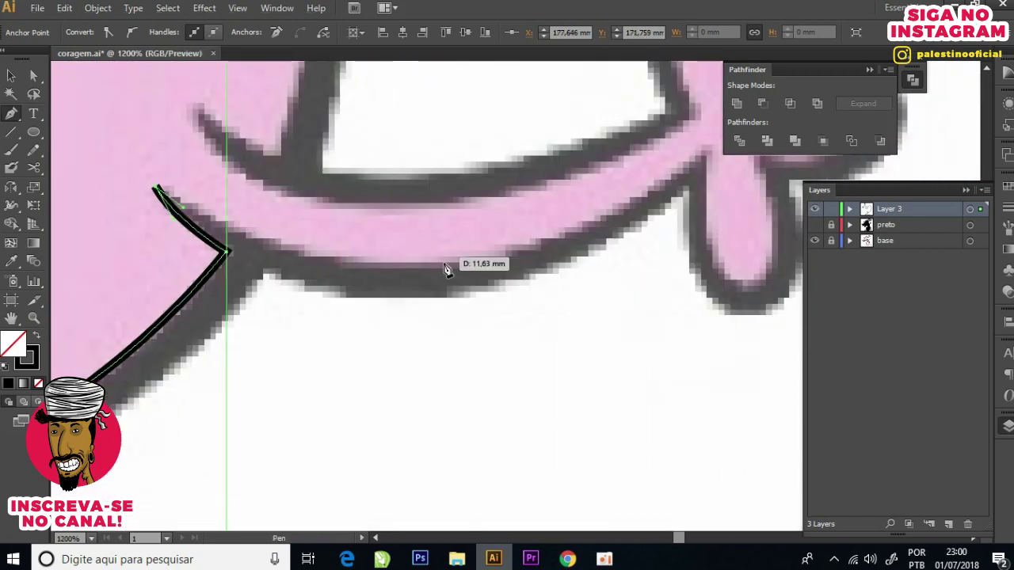
mouse_move(553, 242)
left_mouse_down()
mouse_move(566, 244)
mouse_move(500, 319)
left_mouse_up()
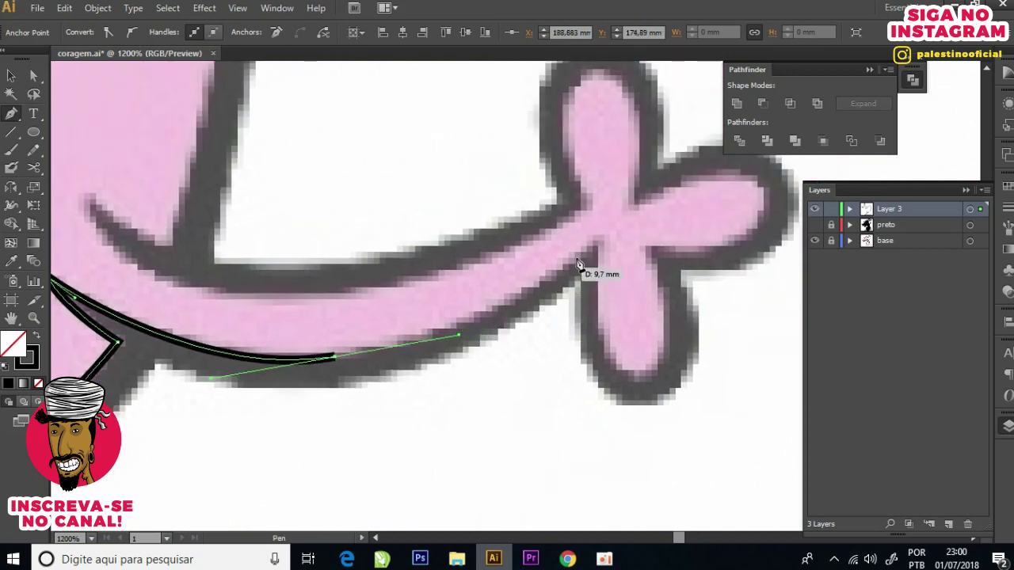
left_click(591, 244)
Step: Wrap the outline around the hand's three fingers and back along the arm's upper edge
left_click_drag(694, 371, 694, 370)
left_click(642, 248)
left_click_drag(765, 197, 758, 162)
left_click_drag(639, 205, 603, 244)
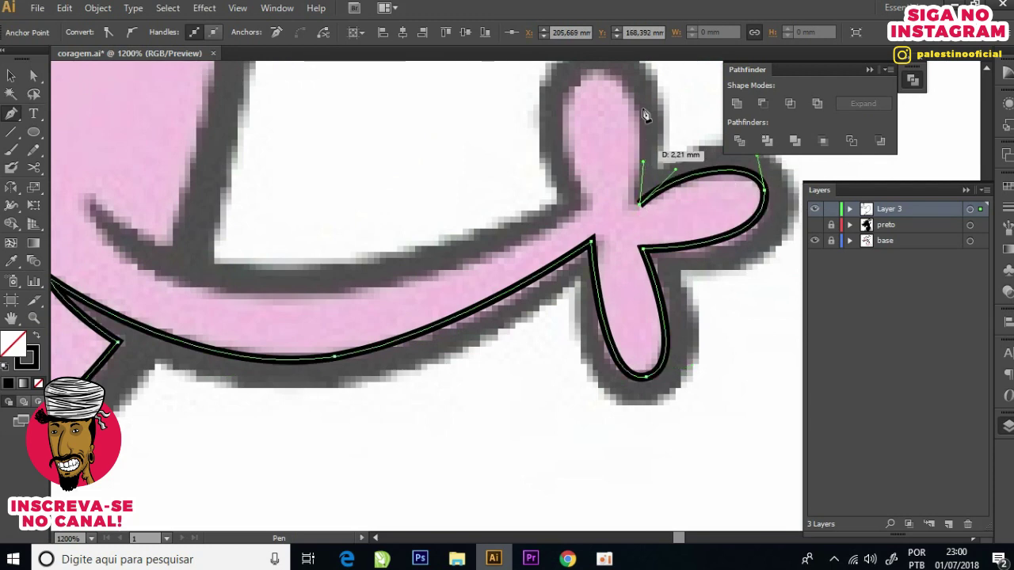
scroll(622, 181, "up", 3)
left_click_drag(591, 309, 605, 338)
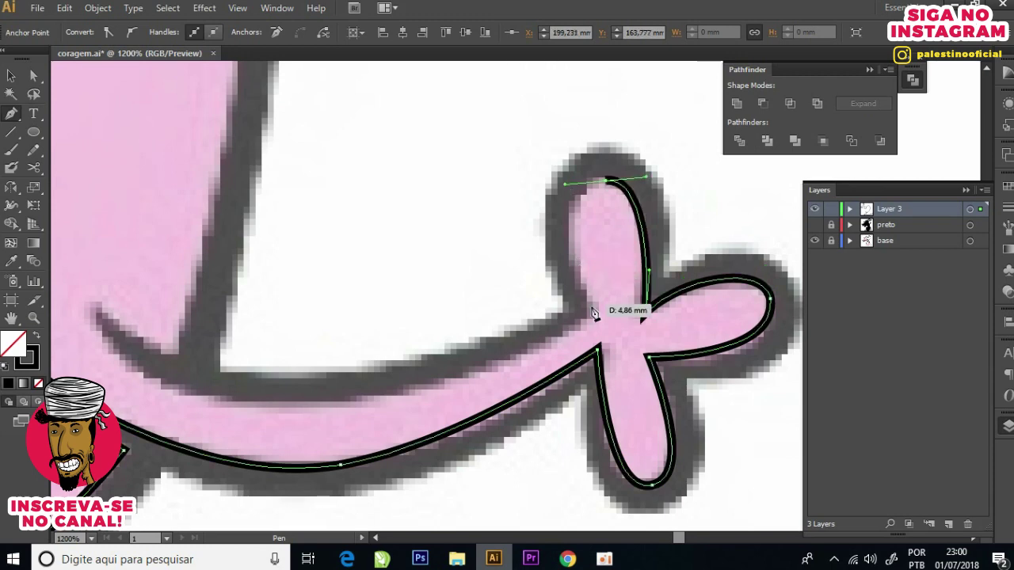
mouse_move(337, 398)
left_mouse_down()
mouse_move(411, 383)
mouse_move(202, 390)
left_mouse_up()
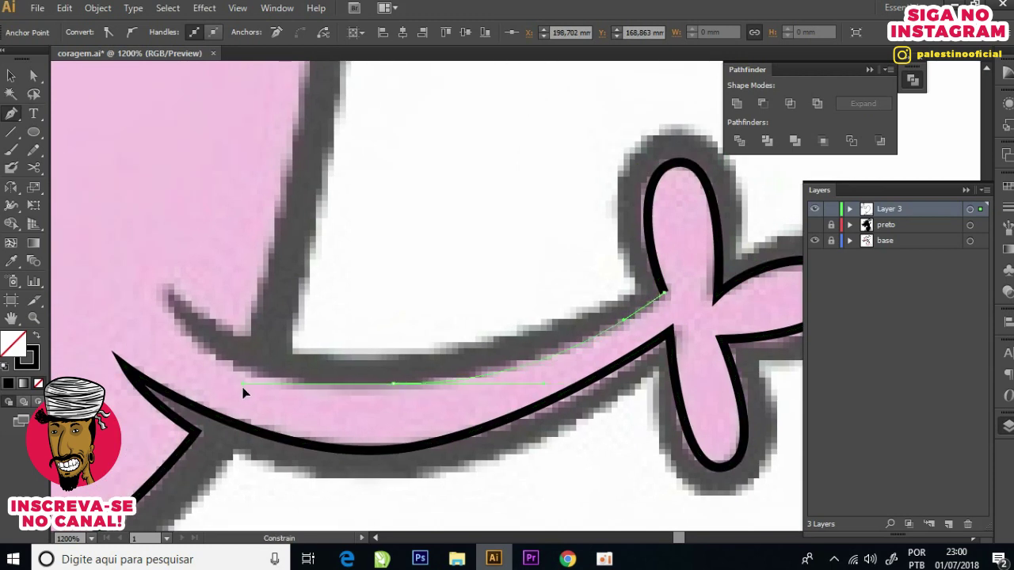
mouse_move(164, 291)
left_mouse_down()
mouse_move(202, 321)
mouse_move(249, 335)
left_mouse_up()
key("ctrl+minus")
key("ctrl+minus")
key("ctrl+minus")
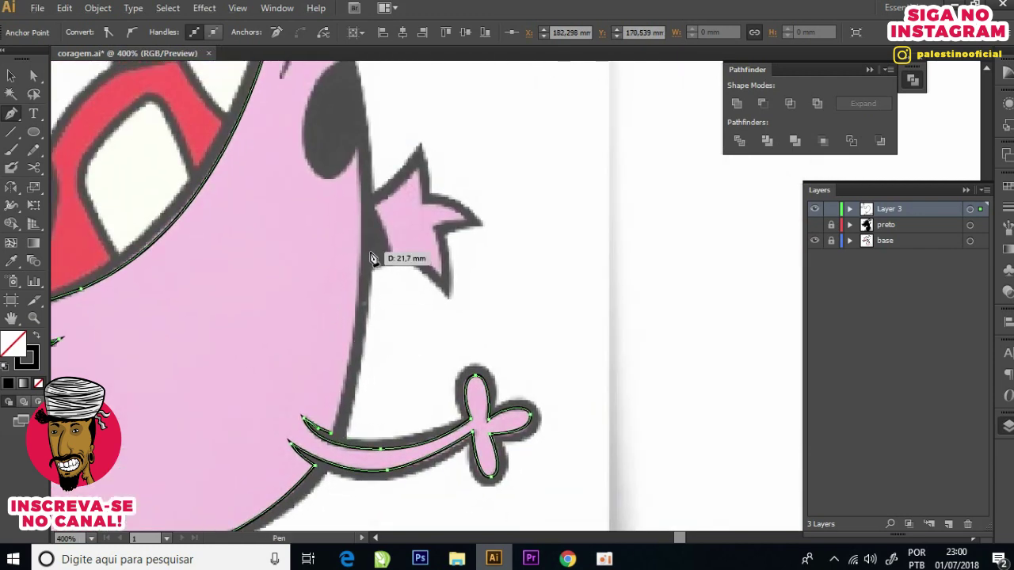
Step: Trace the body edge beside the star shape and curve under the dark eye shape
scroll(359, 281, "up", 2)
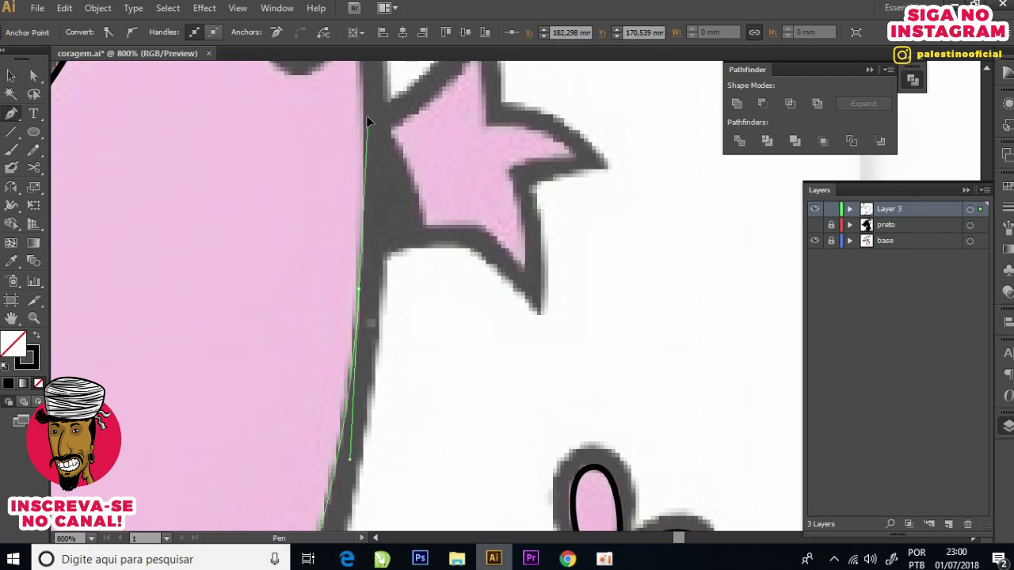
left_click_drag(367, 118, 393, 316)
scroll(361, 264, "up", 1)
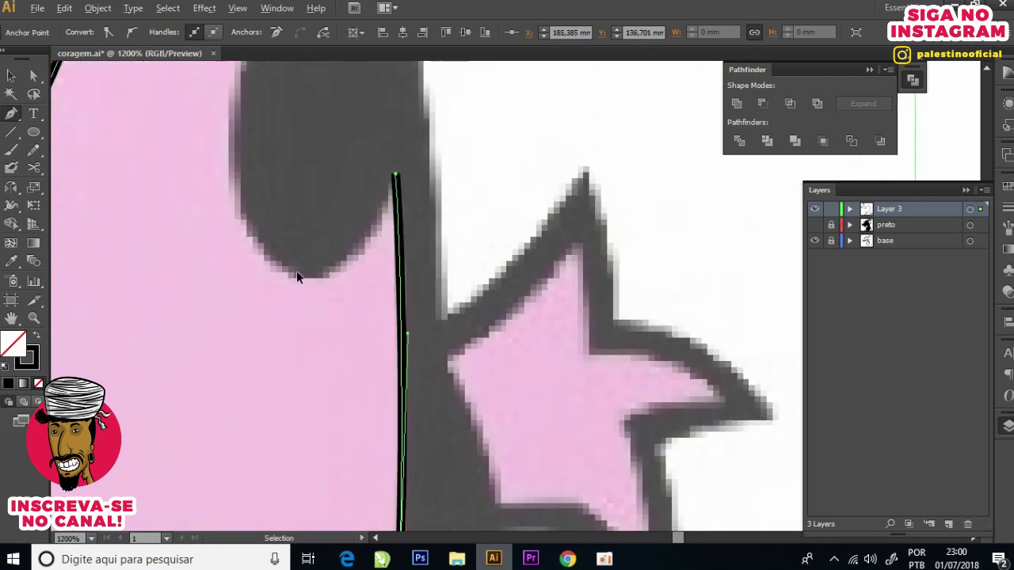
left_click_drag(303, 274, 265, 275)
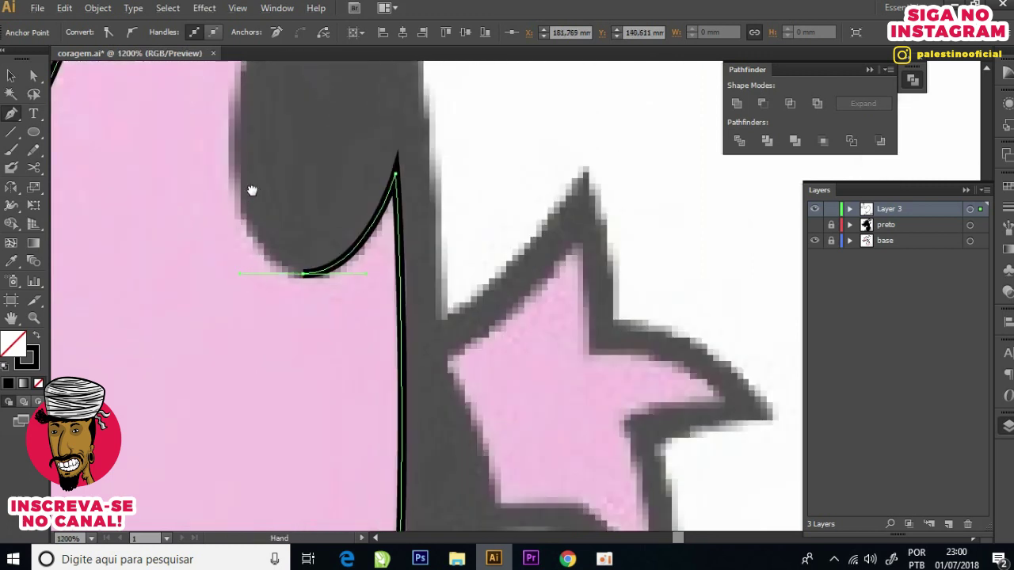
left_click_drag(242, 115, 294, 283)
mouse_move(295, 239)
left_mouse_down()
mouse_move(322, 148)
mouse_move(280, 324)
left_mouse_up()
mouse_move(357, 267)
left_mouse_down()
mouse_move(351, 217)
mouse_move(420, 287)
left_mouse_up()
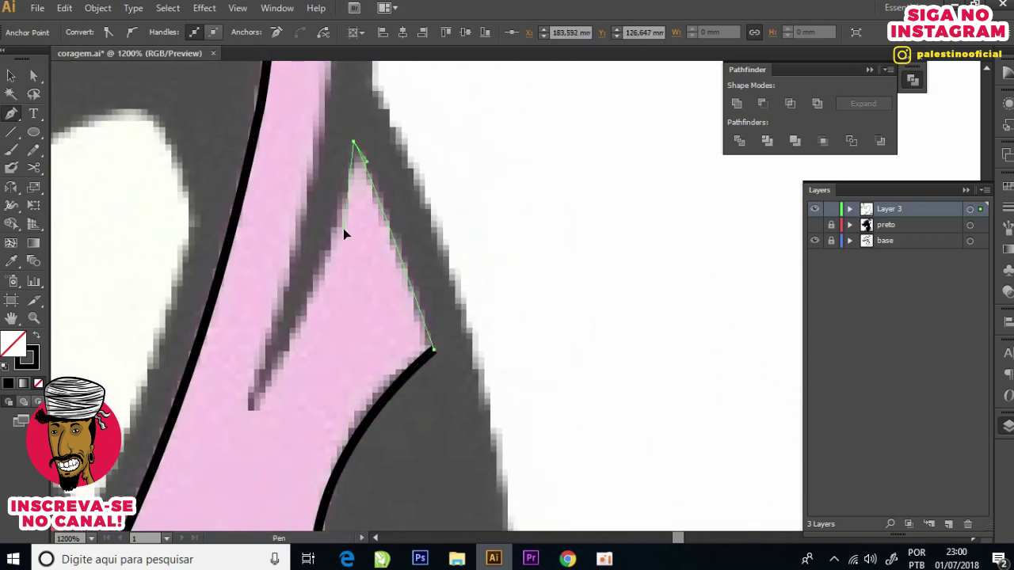
scroll(343, 228, "down", 2)
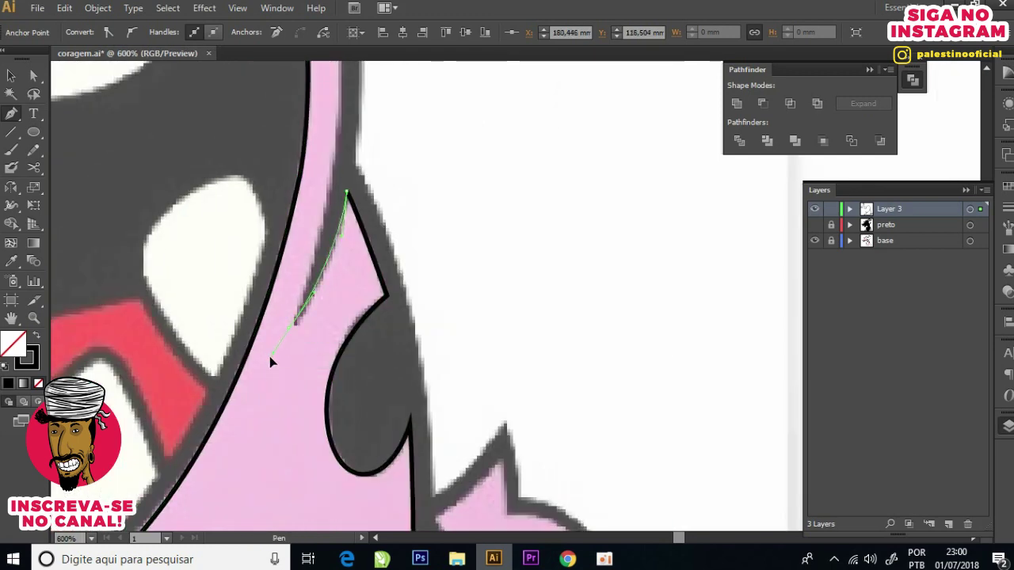
left_click_drag(323, 256, 390, 467)
left_click_drag(410, 245, 404, 229)
mouse_move(393, 138)
left_mouse_down()
mouse_move(395, 288)
mouse_move(357, 272)
left_mouse_up()
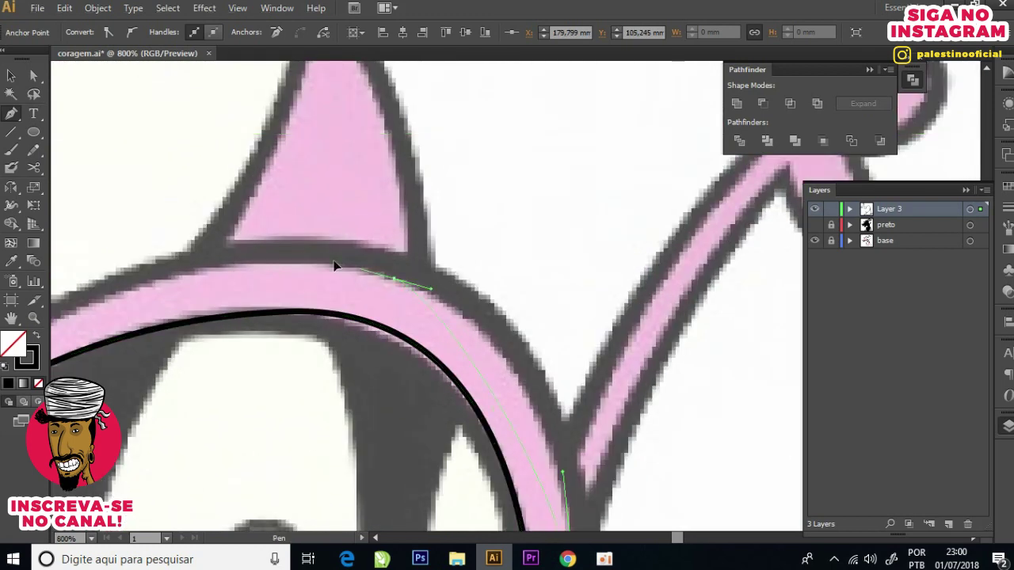
Step: Curve the outline along the mouth's pink band, hugging its edge
left_click_drag(261, 244, 254, 244)
left_click_drag(169, 276, 501, 168)
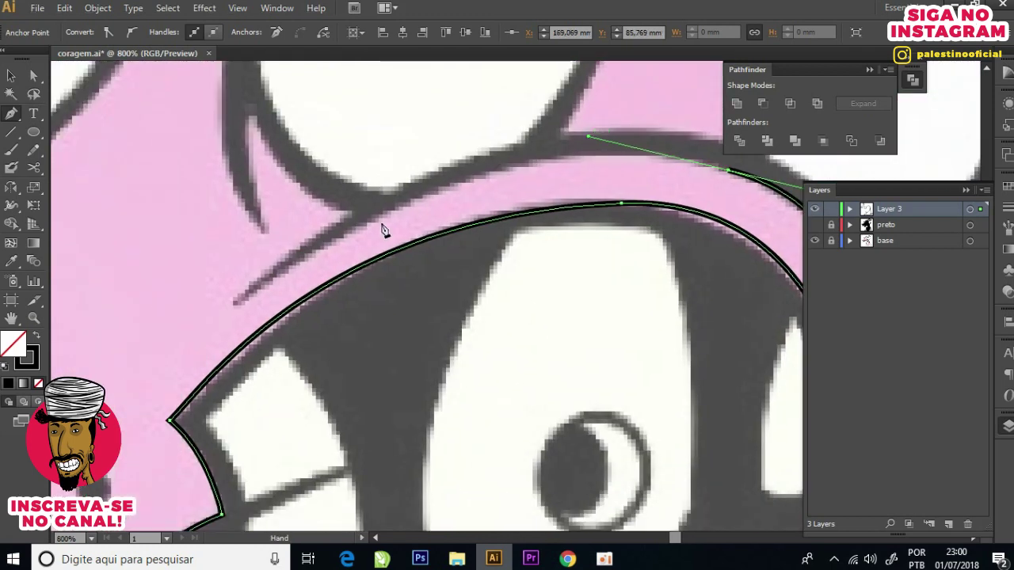
mouse_move(231, 319)
left_mouse_down()
mouse_move(123, 410)
mouse_move(243, 405)
left_mouse_up()
left_click_drag(291, 443, 266, 437)
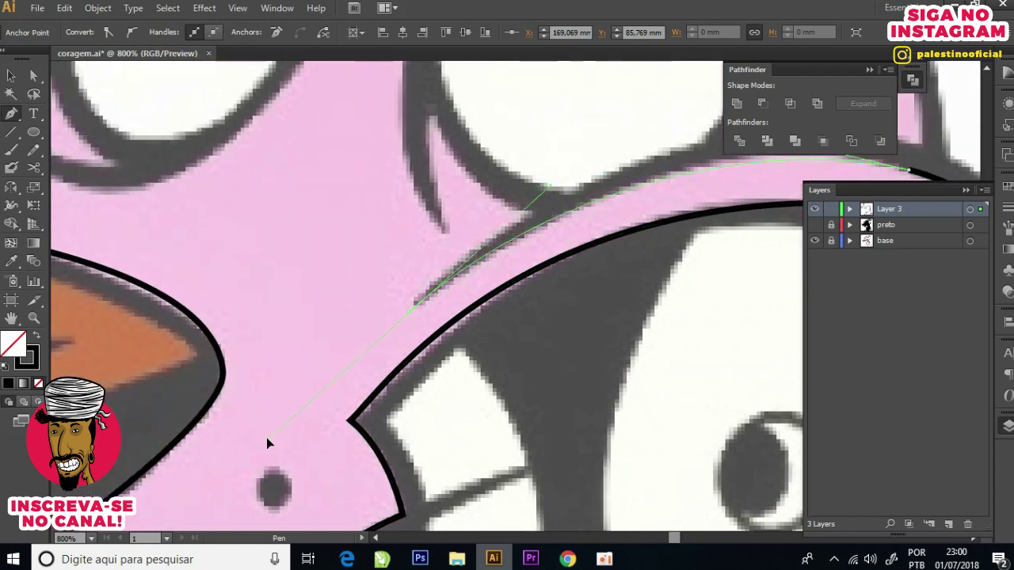
Step: Draw the crease from above the mouth band up to a pointed tip between the eyes
mouse_move(533, 211)
left_mouse_down()
mouse_move(536, 220)
mouse_move(432, 120)
left_mouse_up()
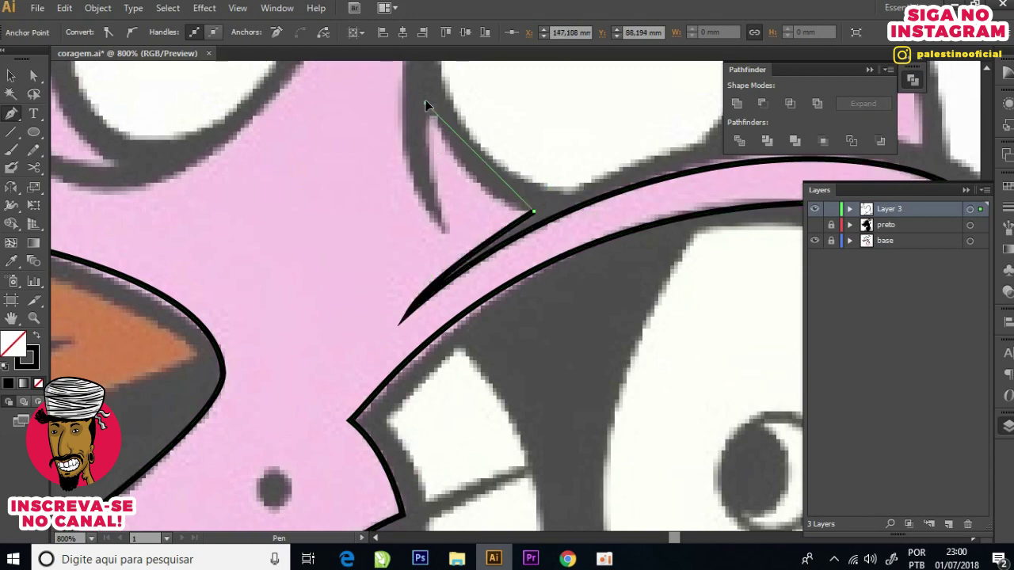
scroll(428, 119, "up", 5)
scroll(427, 290, "down", 2)
left_click_drag(426, 291, 415, 188)
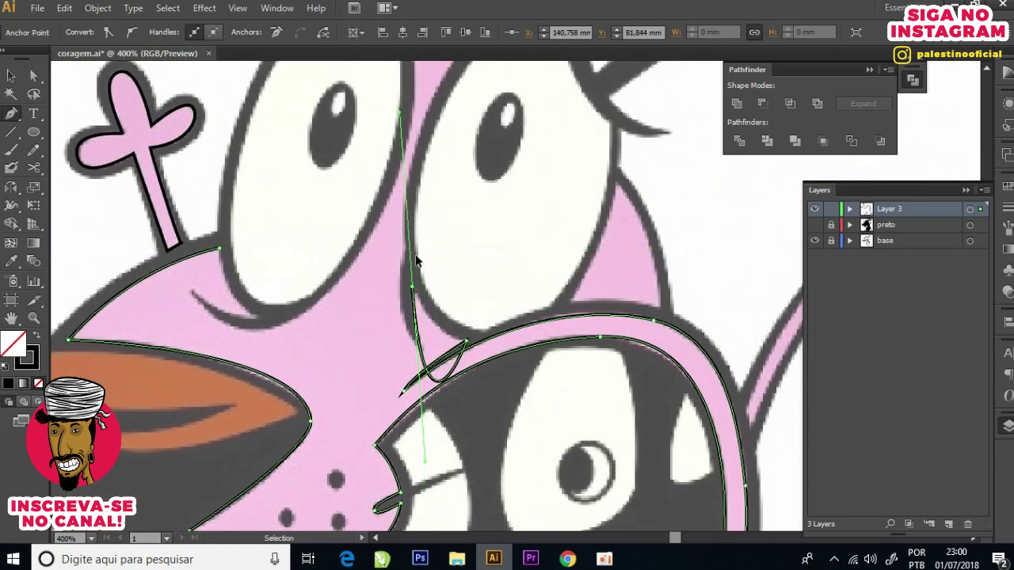
scroll(408, 217, "up", 2)
left_click_drag(407, 220, 409, 325)
left_click_drag(438, 477, 434, 416)
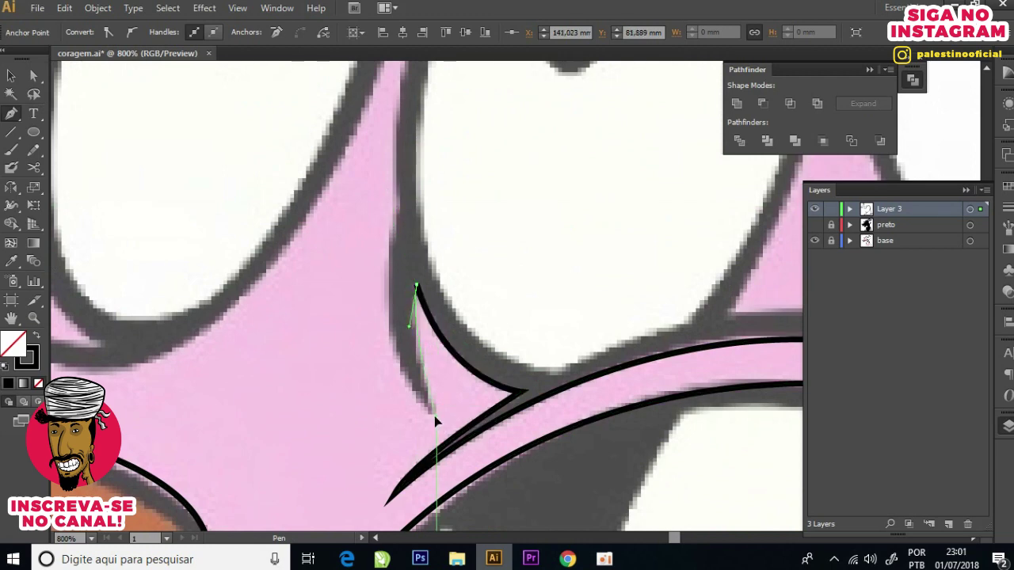
left_click_drag(388, 287, 389, 236)
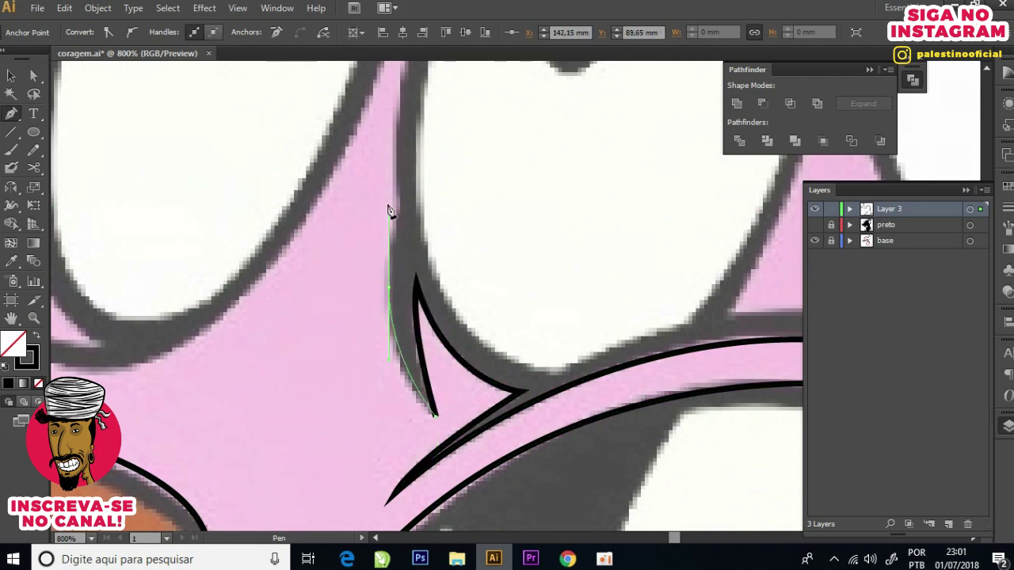
Step: Curve the line across the top between the eyes, undoing a stray anchor
scroll(388, 237, "up", 3)
mouse_move(388, 212)
left_mouse_down()
mouse_move(426, 164)
mouse_move(394, 312)
left_mouse_up()
scroll(412, 237, "up", 5)
scroll(412, 238, "right", 2)
left_click_drag(301, 290, 262, 295)
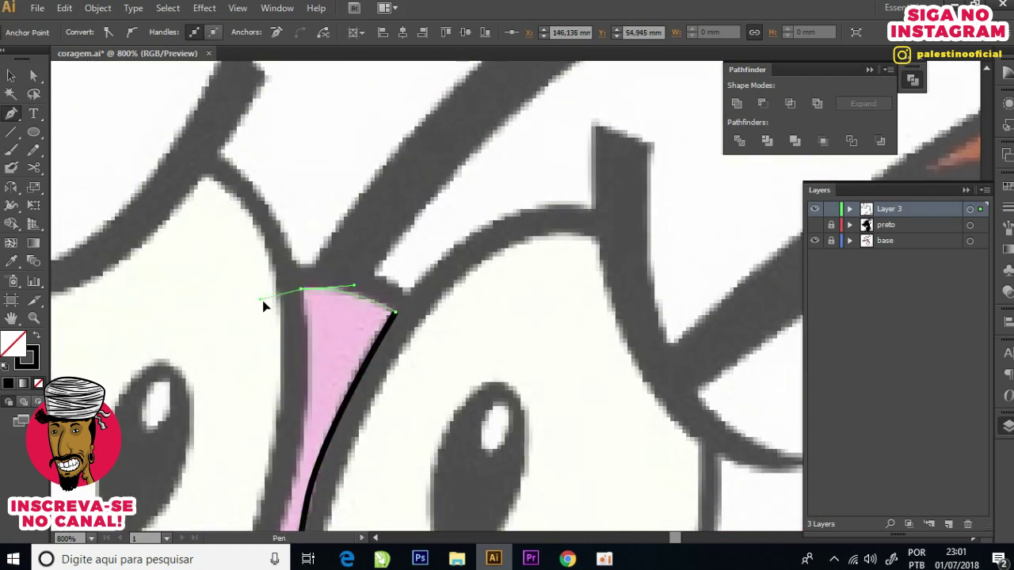
left_click_drag(309, 355, 301, 431)
scroll(301, 431, "down", 3)
scroll(399, 288, "up", 3)
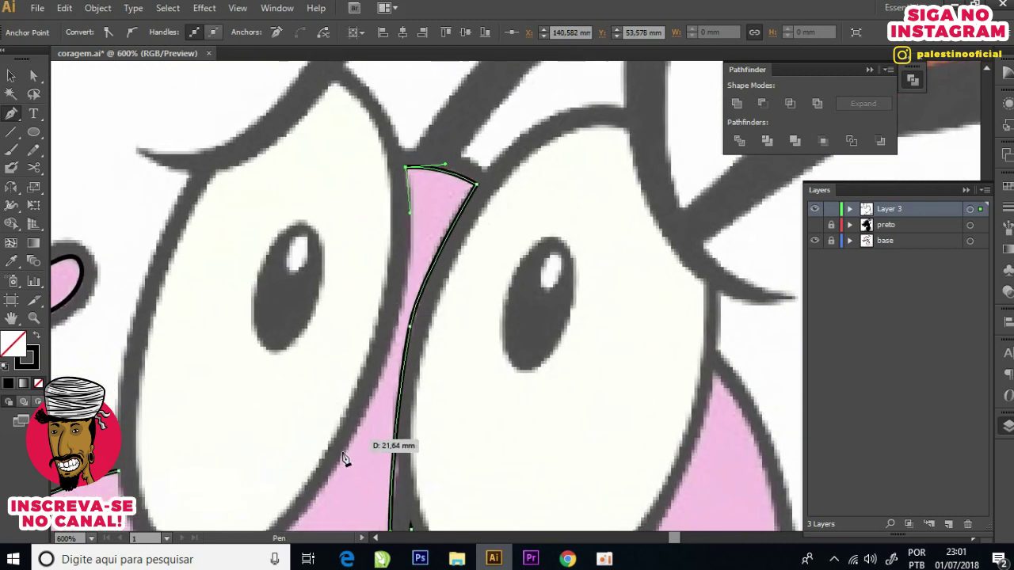
scroll(381, 448, "up", 2)
key("ctrl+z")
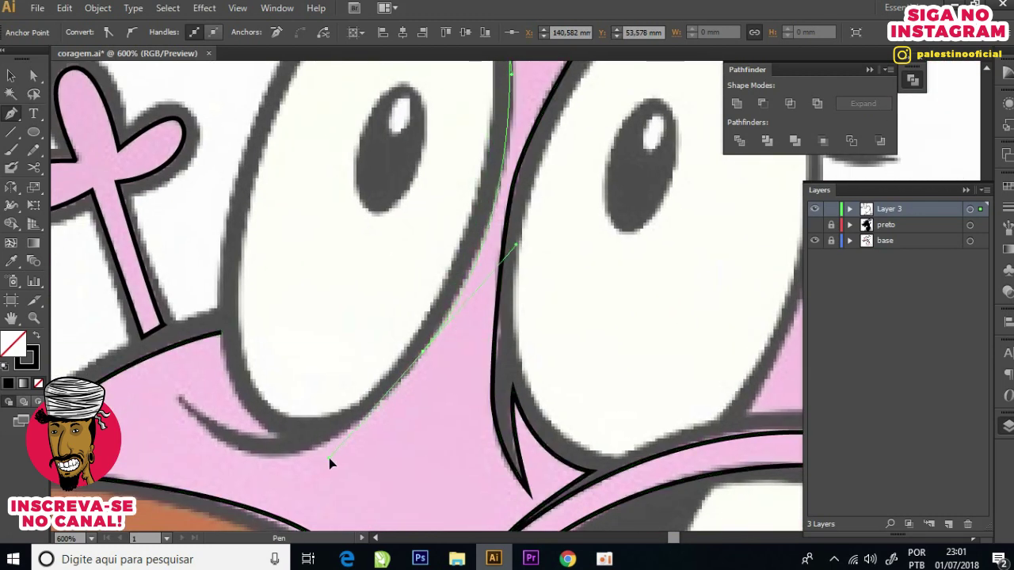
Step: Shape the crease under the left eye and close the path on its start point
left_click_drag(321, 475, 320, 473)
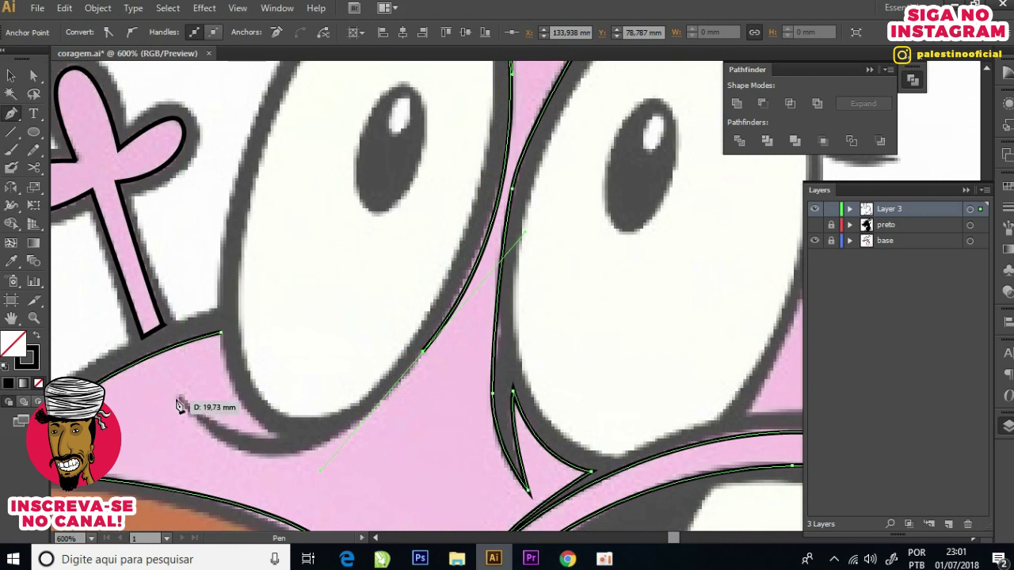
mouse_move(125, 340)
left_mouse_down()
mouse_move(113, 314)
mouse_move(101, 314)
left_mouse_up()
scroll(245, 437, "up", 1)
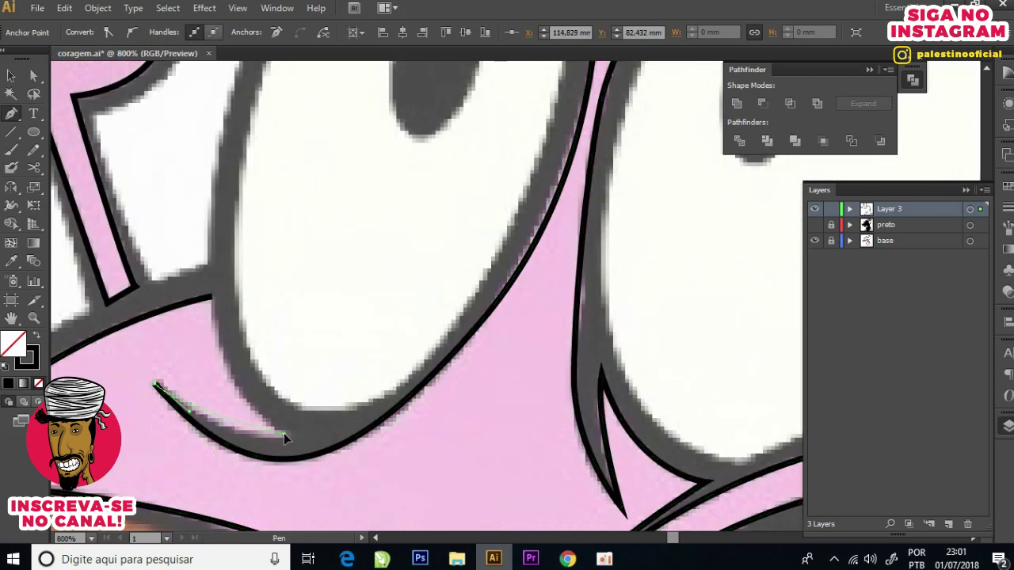
left_click_drag(324, 429, 237, 404)
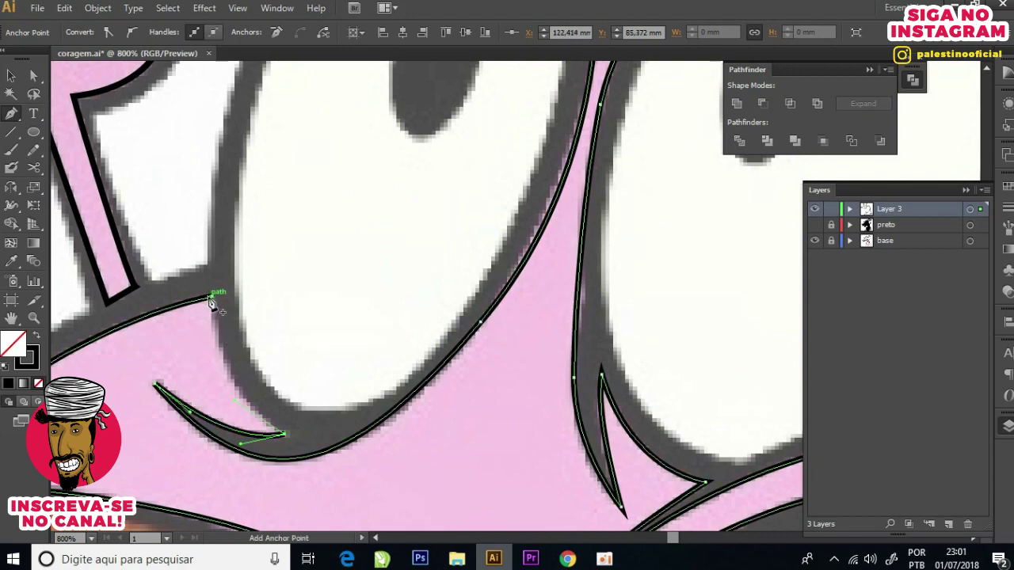
left_click(211, 298)
scroll(210, 298, "down", 3)
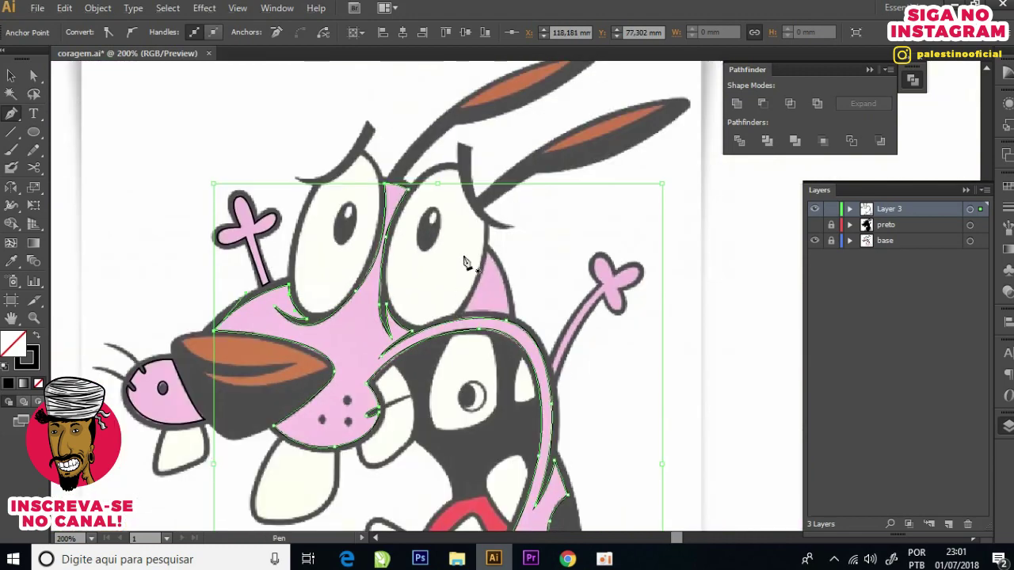
Step: Draw a closed path around the pink wedge above the mouth
scroll(489, 266, "up", 3)
scroll(490, 266, "up", 1)
left_click(490, 219)
left_click_drag(389, 469, 358, 495)
scroll(360, 475, "down", 5)
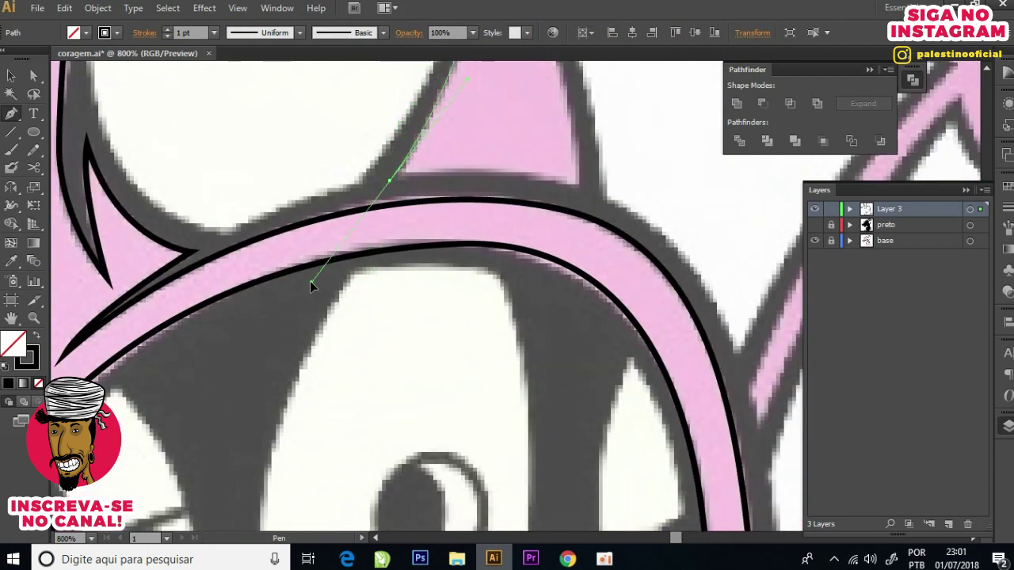
left_click(579, 183)
left_click_drag(569, 207, 569, 473)
left_click_drag(499, 196, 431, 123)
scroll(384, 107, "down", 3)
scroll(475, 430, "up", 3)
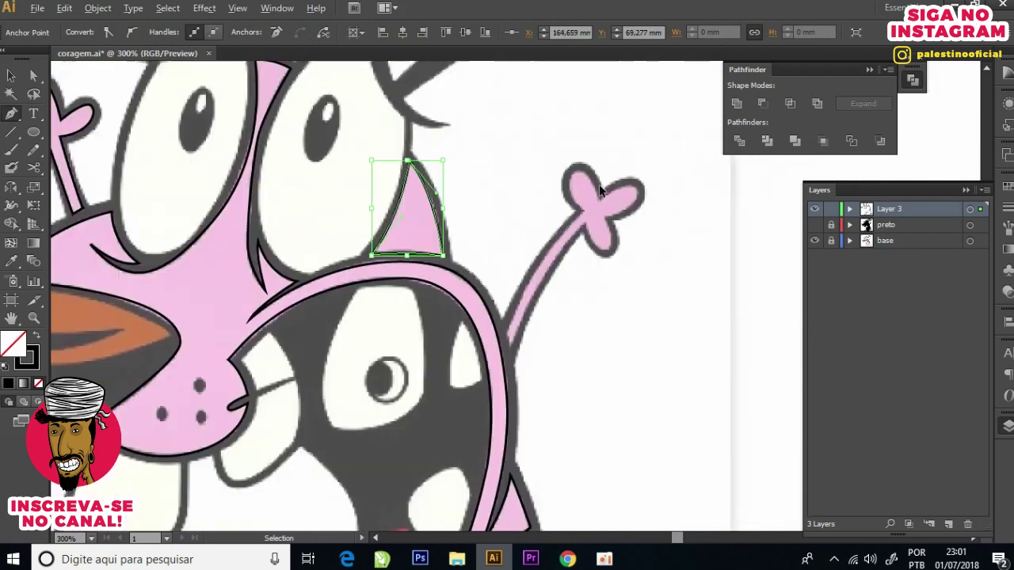
scroll(475, 430, "up", 1)
Step: Outline the raised arm's curved stem up to where the hand begins
left_click(424, 456)
left_click(436, 494)
left_click_drag(557, 300, 492, 399)
left_click_drag(579, 253, 671, 188)
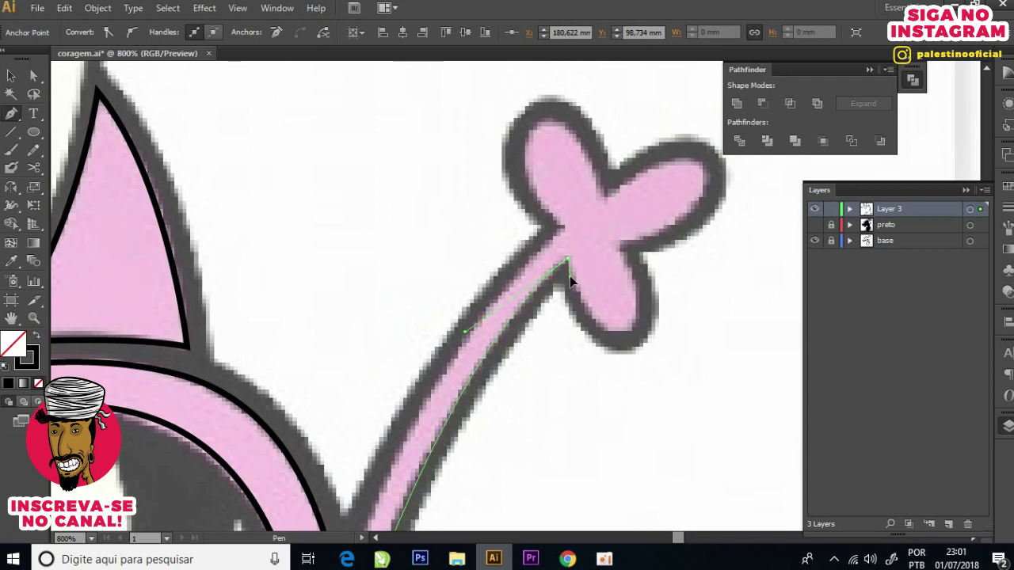
left_click_drag(569, 276, 571, 278)
left_click_drag(627, 330, 644, 325)
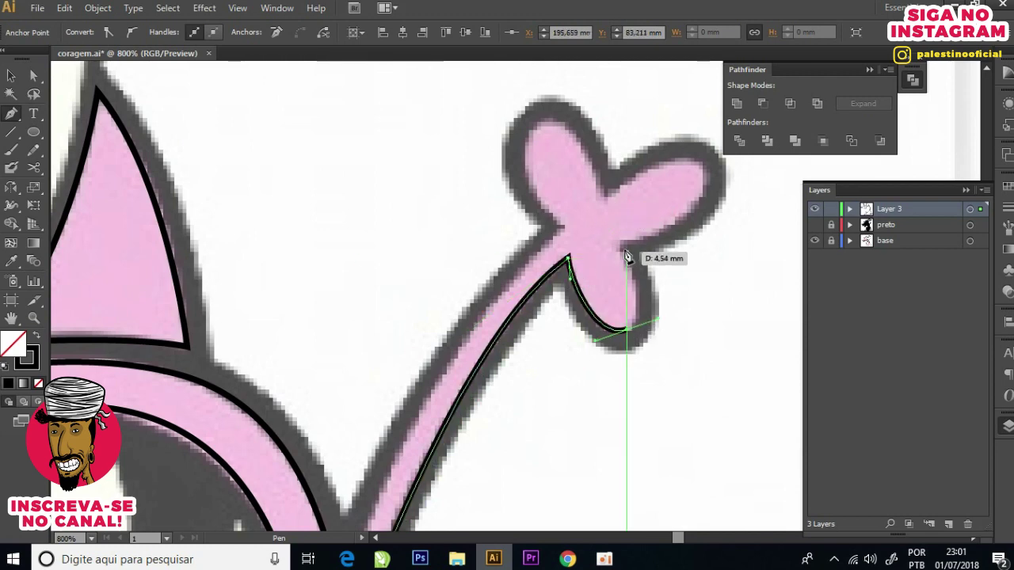
Step: Trace around the hand's lower, right and top lobes and close the arm outline
mouse_move(616, 243)
left_mouse_down()
mouse_move(712, 174)
mouse_move(697, 145)
left_mouse_up()
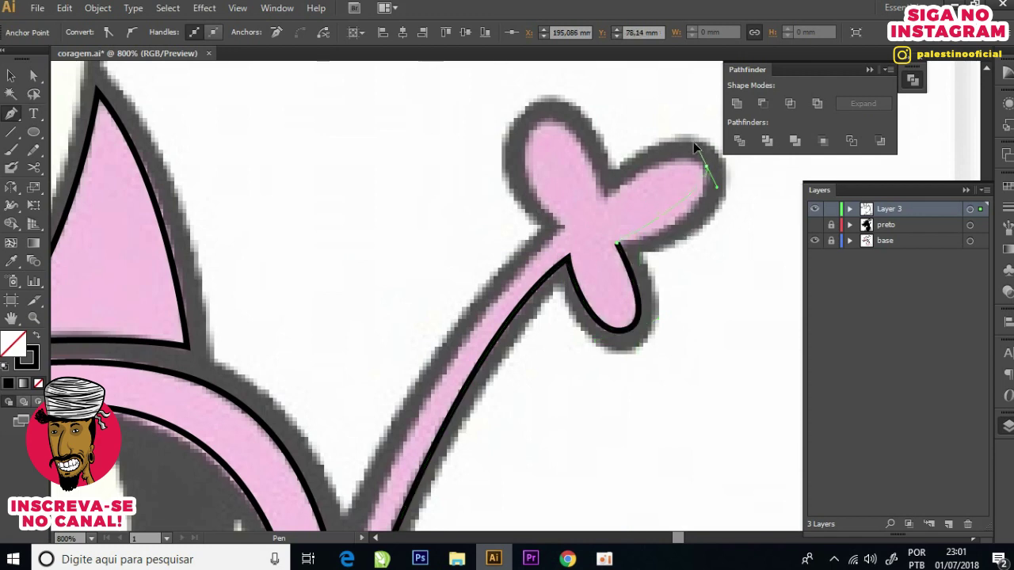
mouse_move(605, 201)
left_mouse_down()
mouse_move(549, 133)
mouse_move(504, 153)
left_mouse_up()
mouse_move(563, 228)
left_mouse_down()
mouse_move(552, 238)
mouse_move(638, 141)
left_mouse_up()
left_click(435, 433)
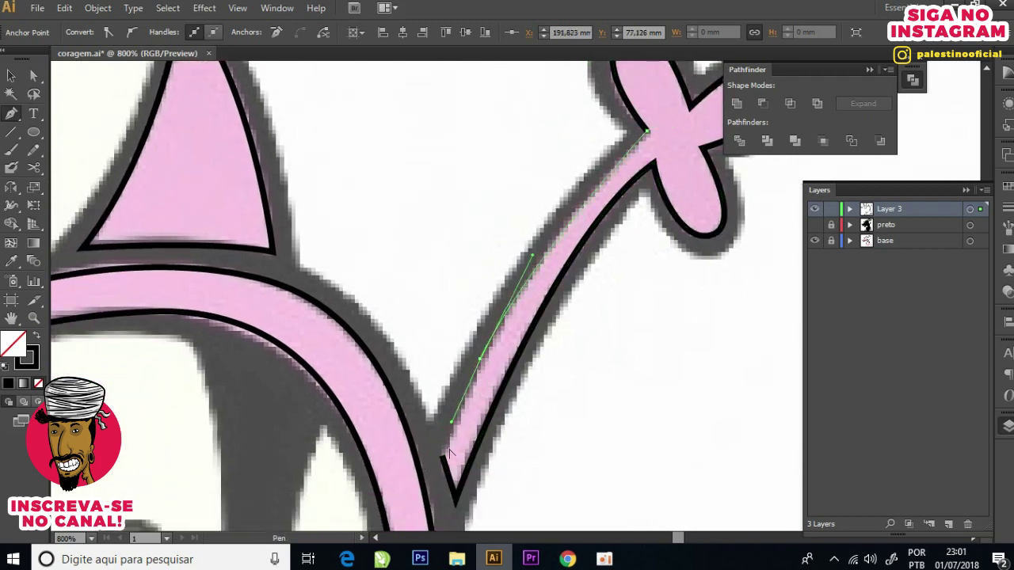
left_click(443, 432)
scroll(445, 431, "down", 3)
scroll(475, 261, "down", 2)
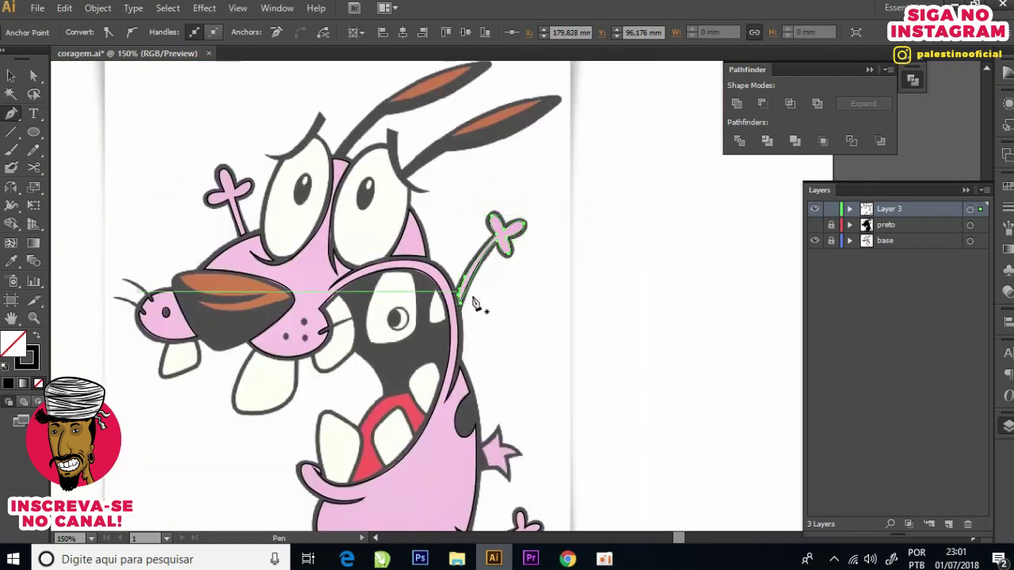
scroll(464, 294, "down", 1)
scroll(278, 309, "up", 1)
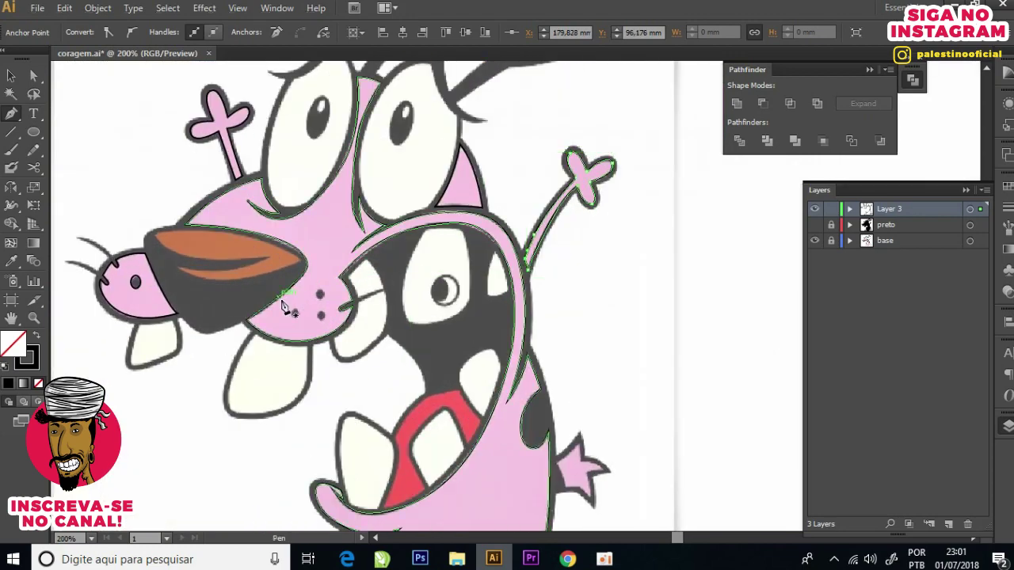
scroll(283, 297, "up", 1)
scroll(416, 414, "down", 3)
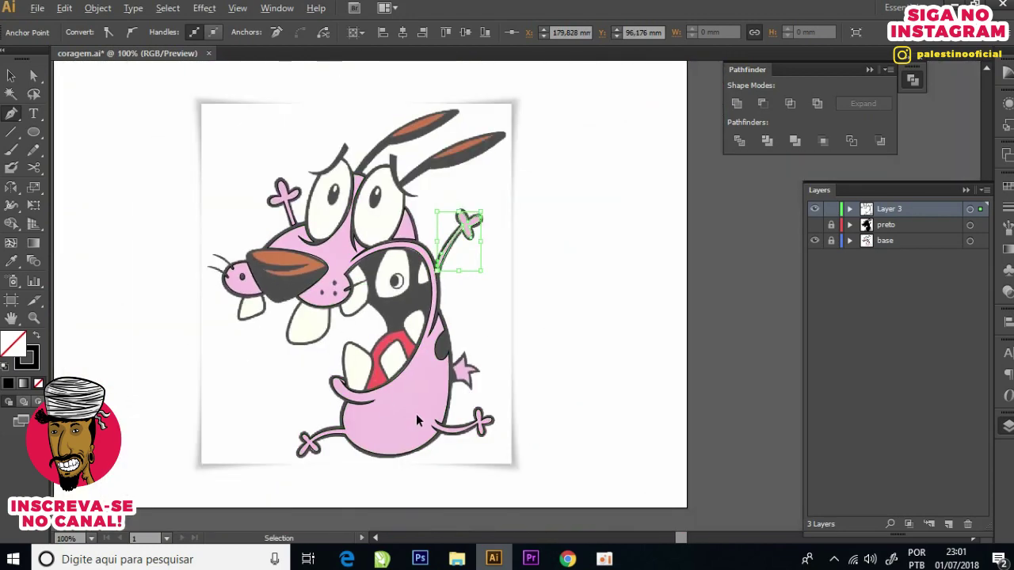
scroll(304, 231, "up", 2)
scroll(372, 262, "up", 1)
Step: Draw small ellipses over the nostril dots with the Ellipse tool
key("b")
key("l")
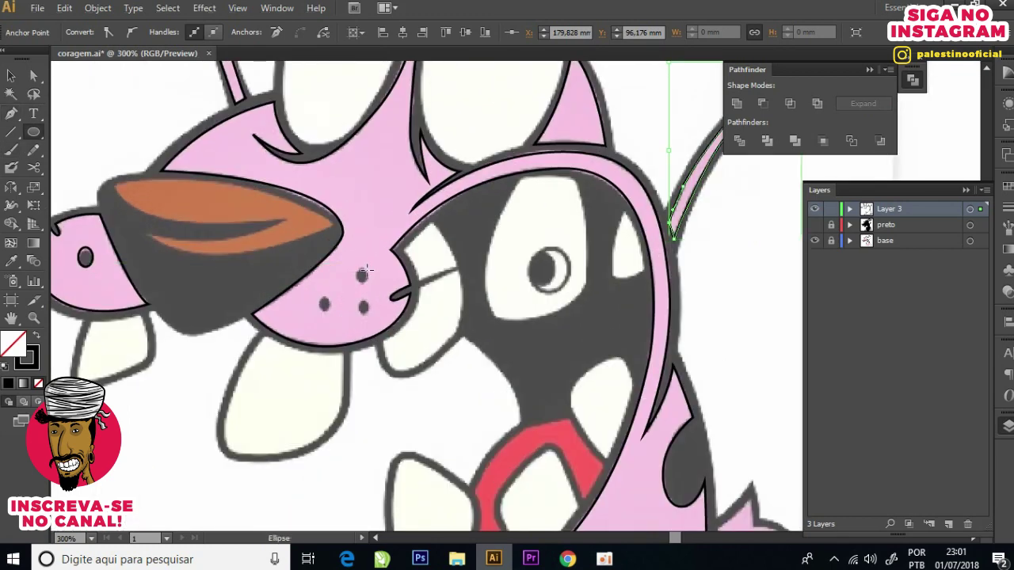
scroll(366, 274, "up", 1)
mouse_move(345, 262)
left_mouse_down()
mouse_move(366, 295)
mouse_move(372, 353)
left_mouse_up()
left_click_drag(272, 322, 298, 349)
Step: Select the nostril ellipses with the face outline, apply Pathfinder Minus Front, and deselect
key("v")
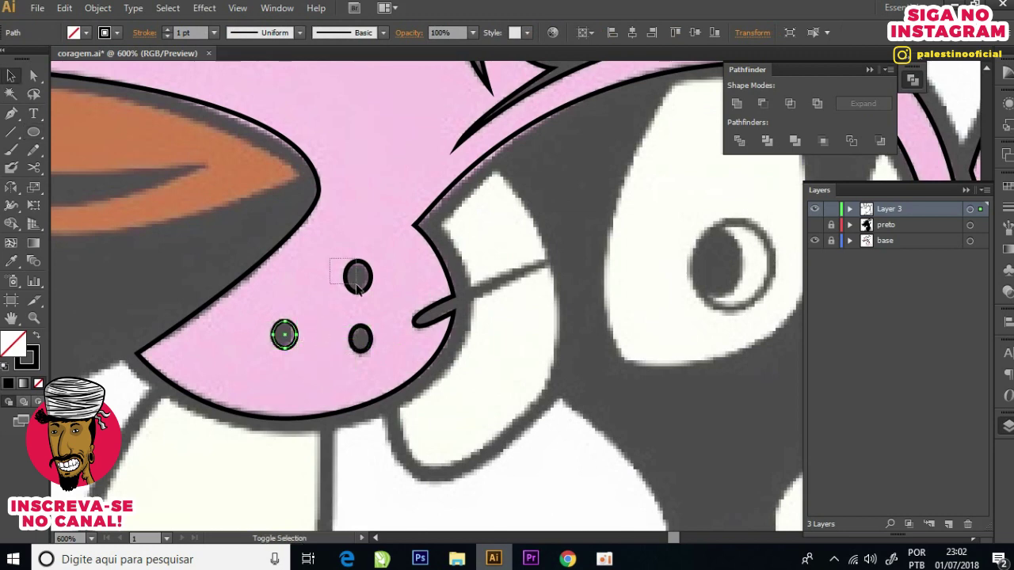
left_click(356, 287, "shift")
left_click_drag(281, 270, 283, 271)
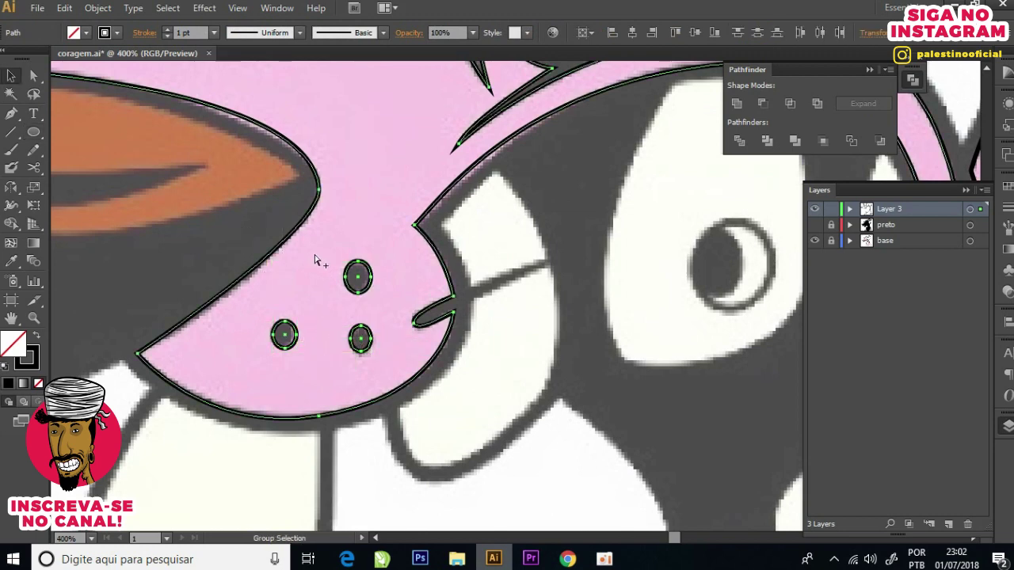
key("ctrl+minus")
left_click(764, 105)
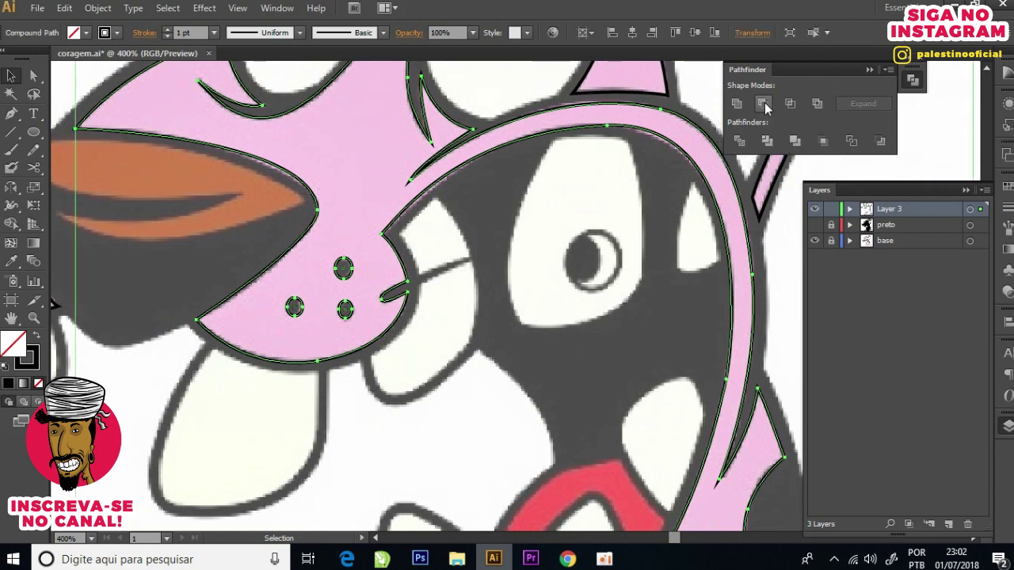
key("ctrl+shift+a")
left_click(869, 69)
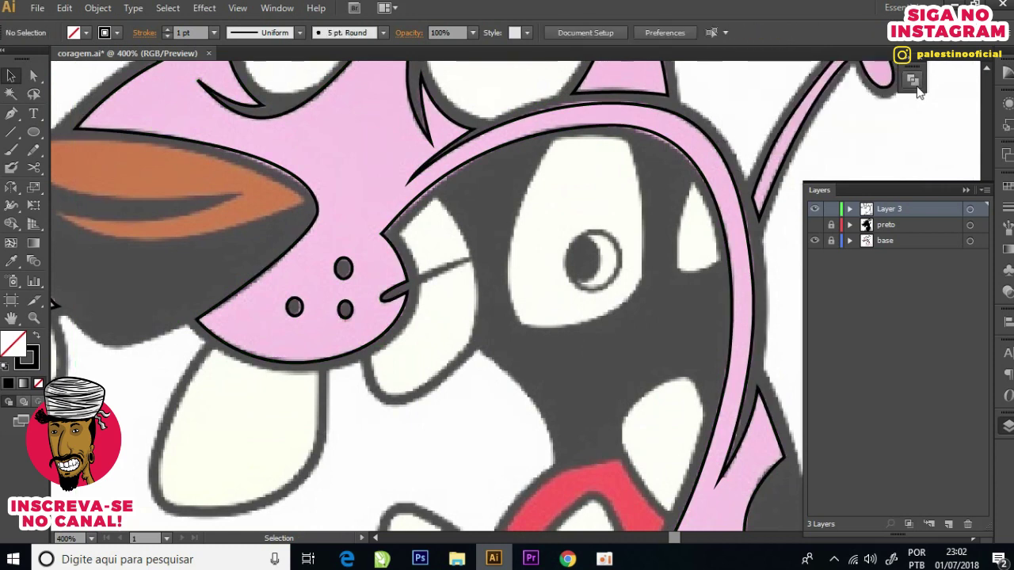
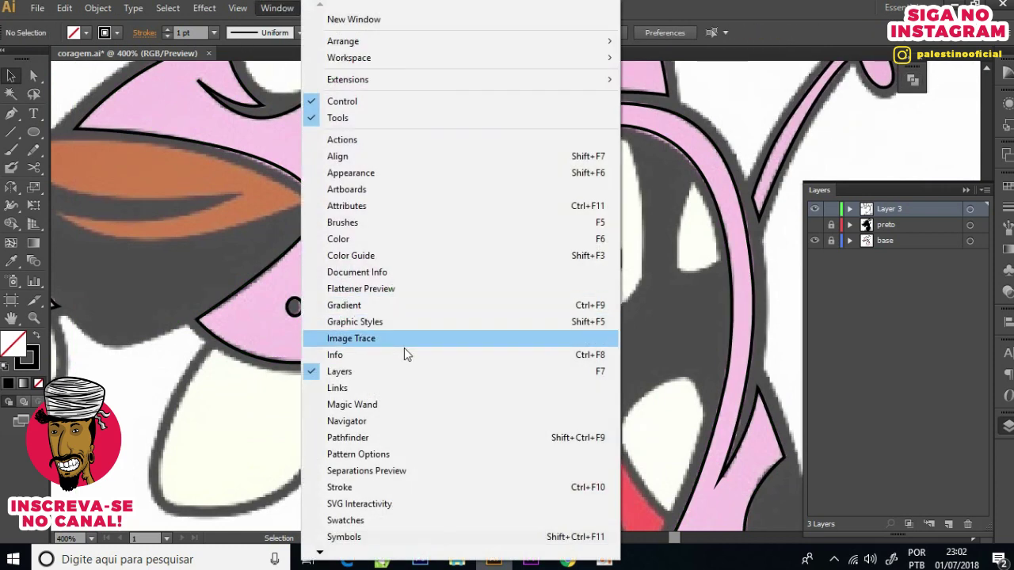
Step: Open the Pathfinder panel, try a subtract shape mode, and dismiss the no-results warning
left_click(352, 440)
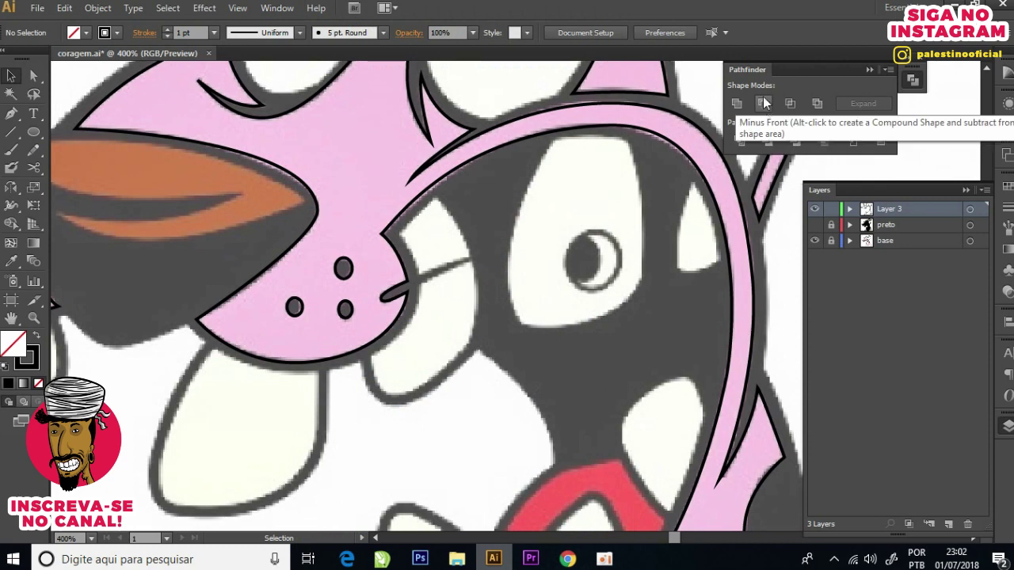
left_click(764, 143)
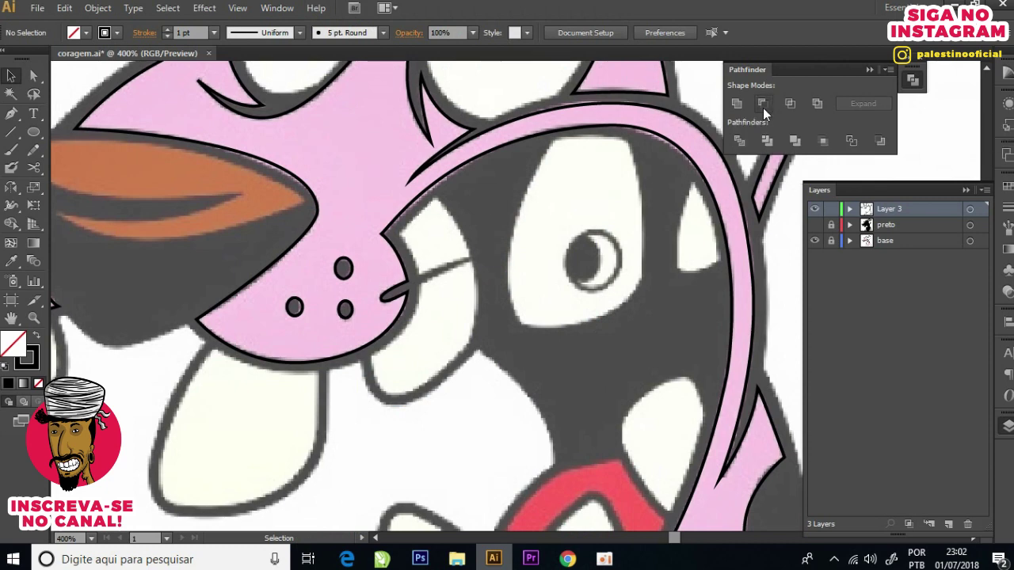
left_click(643, 296)
key("ctrl+minus")
key("ctrl+minus")
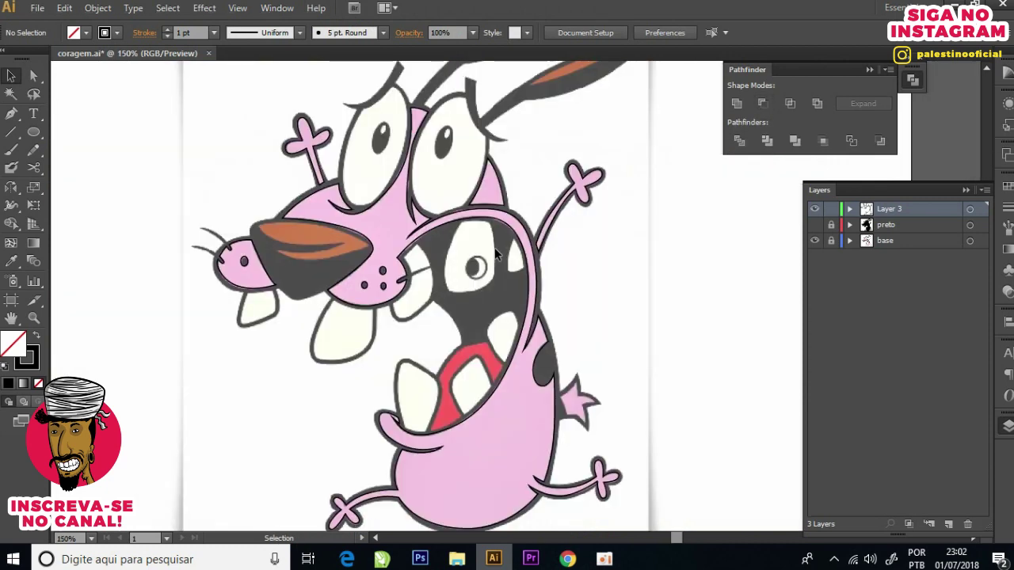
scroll(613, 355, "down", 2)
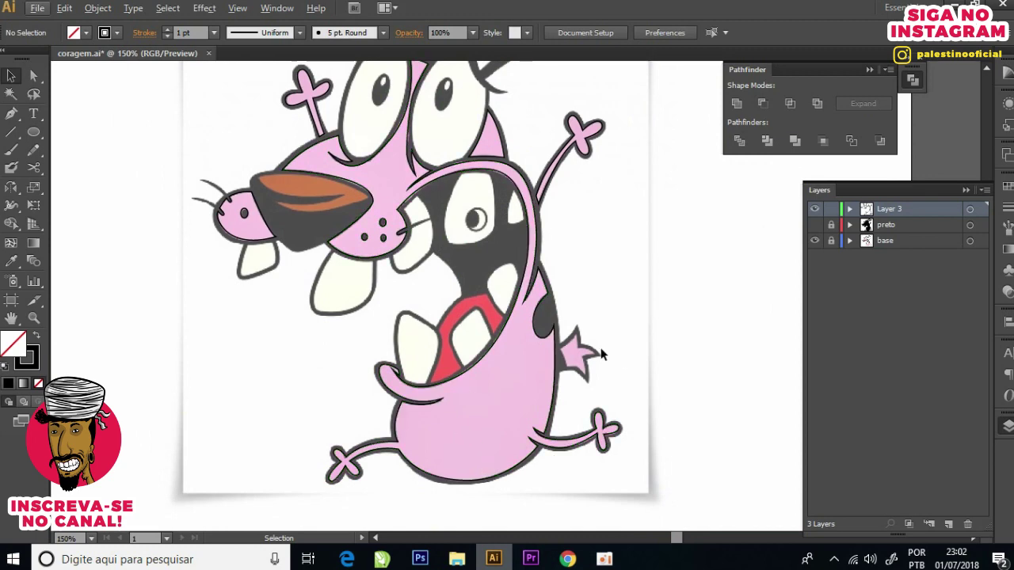
scroll(587, 362, "up", 2)
scroll(586, 363, "down", 1)
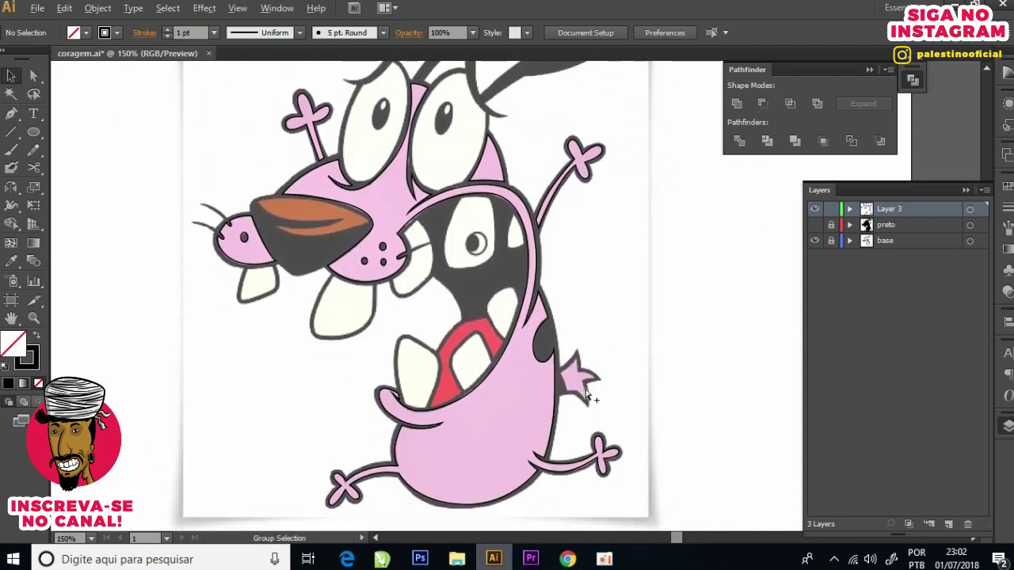
scroll(586, 363, "up", 3)
Step: Start a Pen outline at the star tail tip, tracing its left and lower edges
key("p")
scroll(575, 360, "up", 1)
left_click(566, 324)
mouse_move(487, 406)
left_mouse_down()
mouse_move(469, 429)
mouse_move(506, 325)
left_mouse_up()
left_click_drag(519, 388, 519, 412)
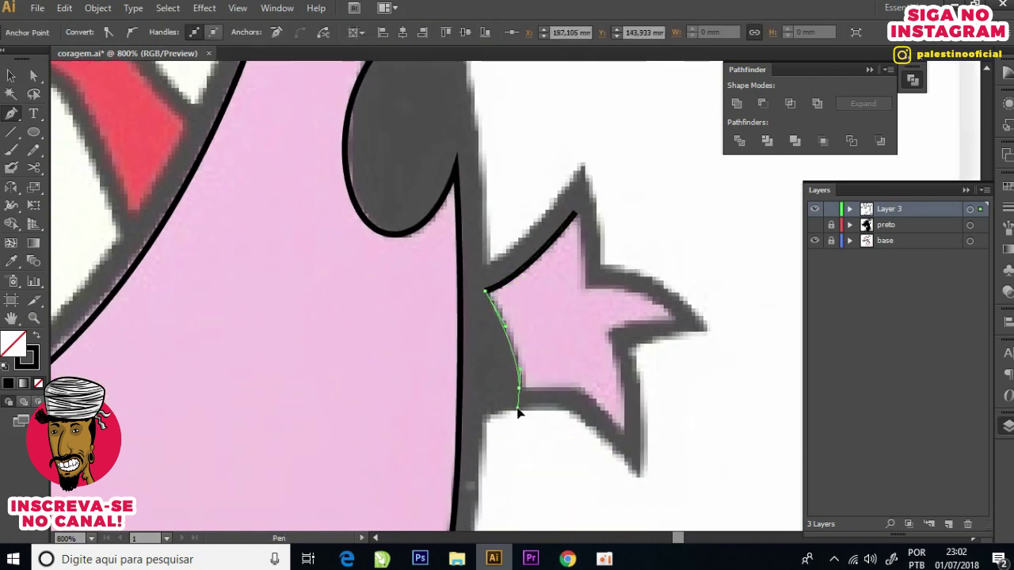
left_click(595, 401)
left_click(621, 430)
left_click_drag(608, 329, 590, 317)
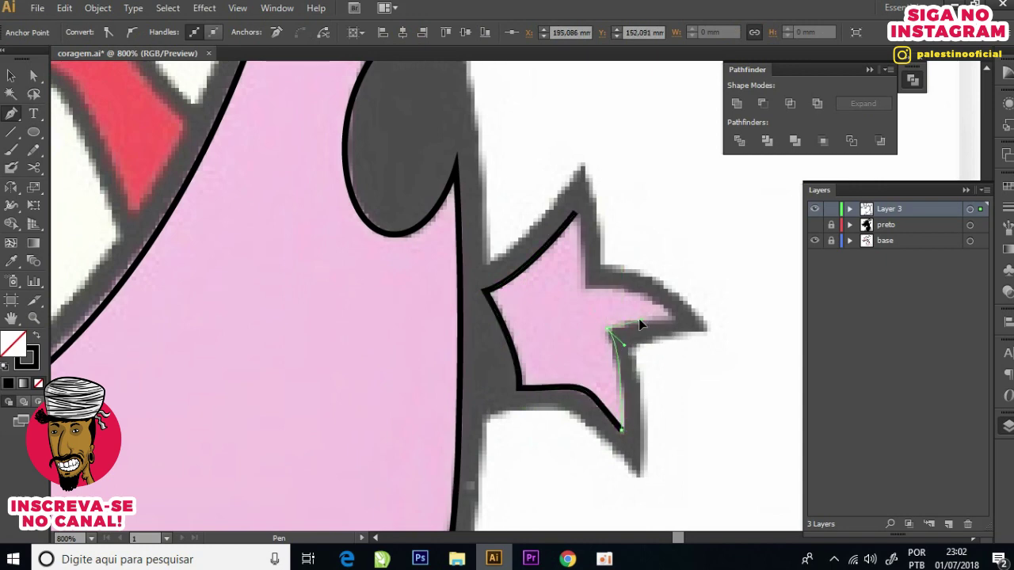
Step: Finish the star outline through its right and inner points and close the path
left_click(677, 321)
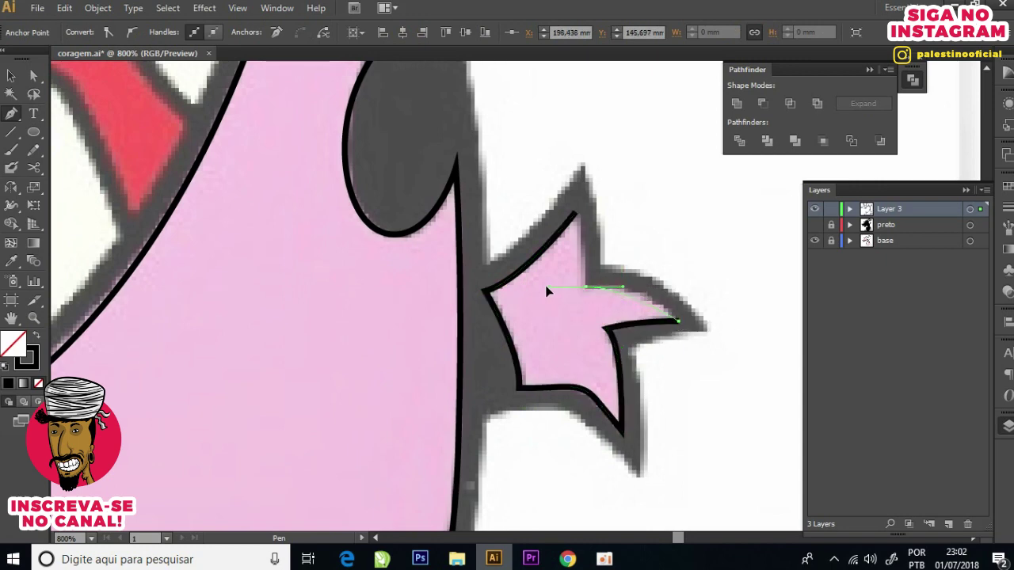
left_click(585, 287)
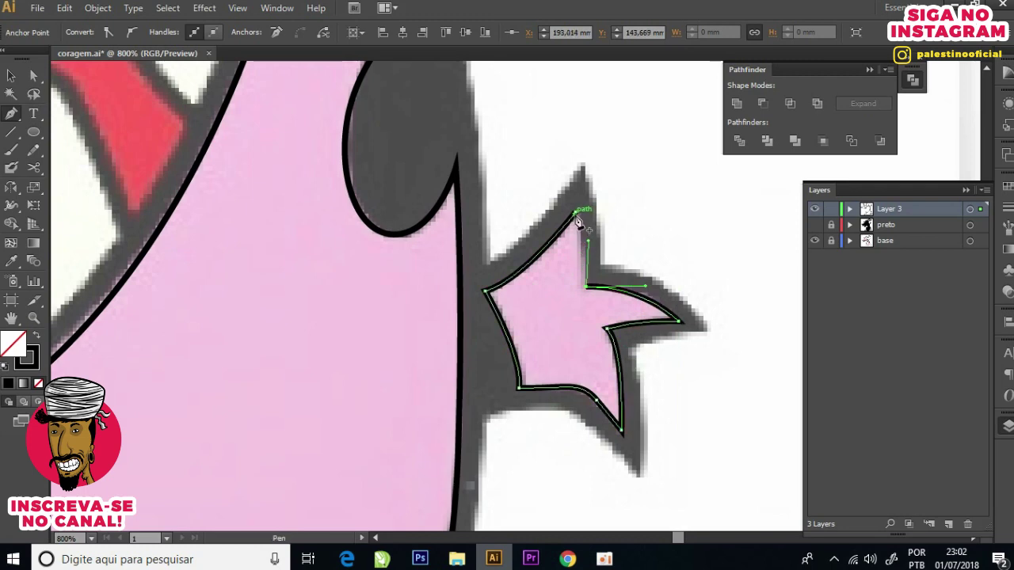
left_click(576, 212)
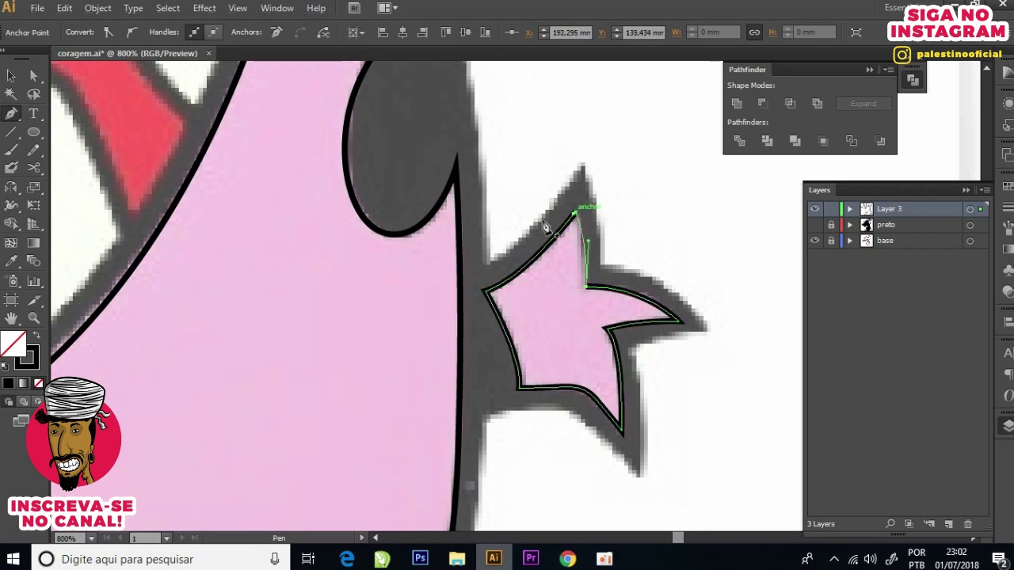
scroll(546, 227, "down", 3)
scroll(615, 333, "down", 2)
scroll(609, 303, "down", 2)
key("ctrl+1")
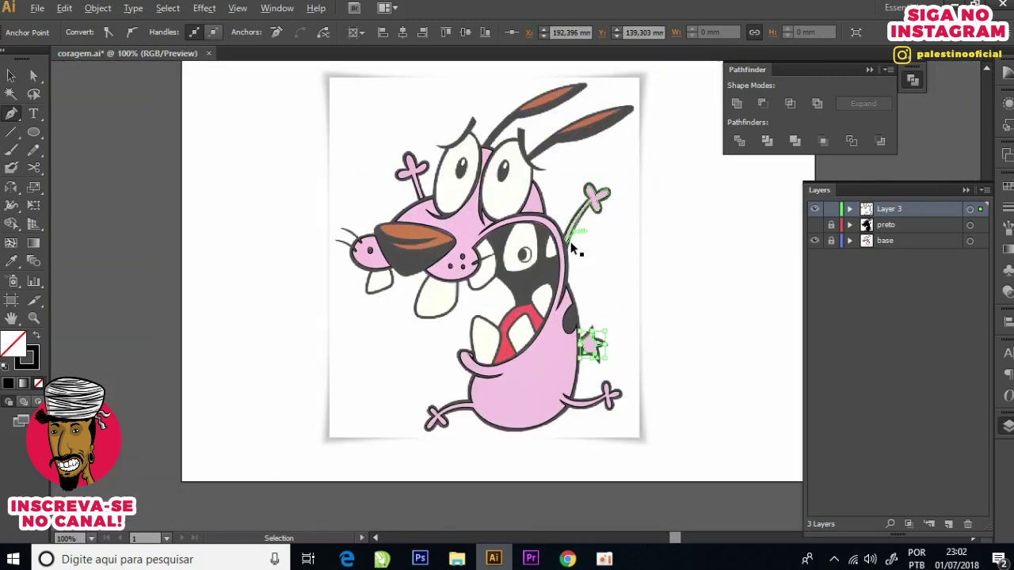
scroll(606, 237, "up", 1)
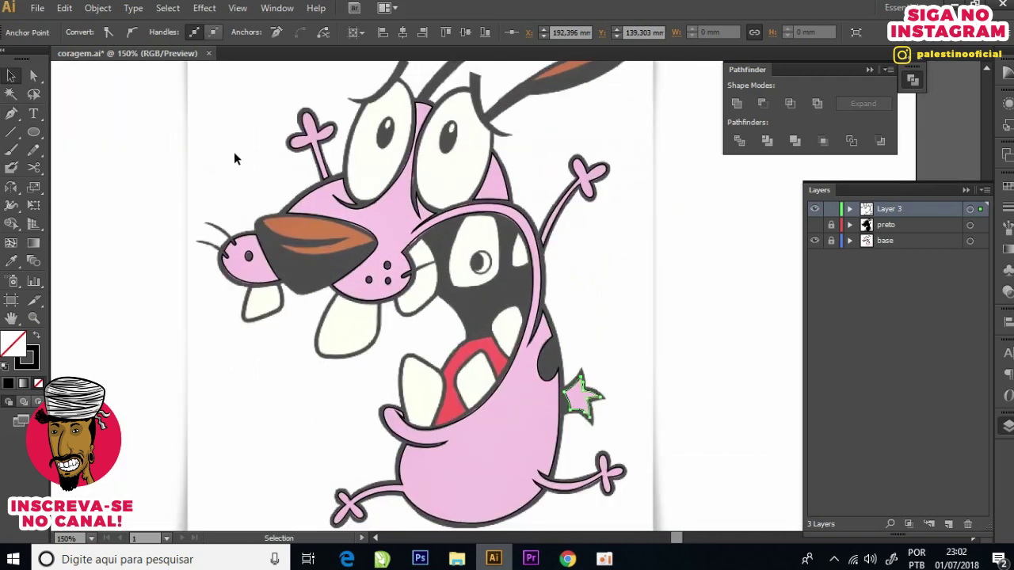
Step: Duplicate the reference image to the left of the artboard at 100% opacity
key("ctrl+minus")
scroll(578, 282, "down", 2)
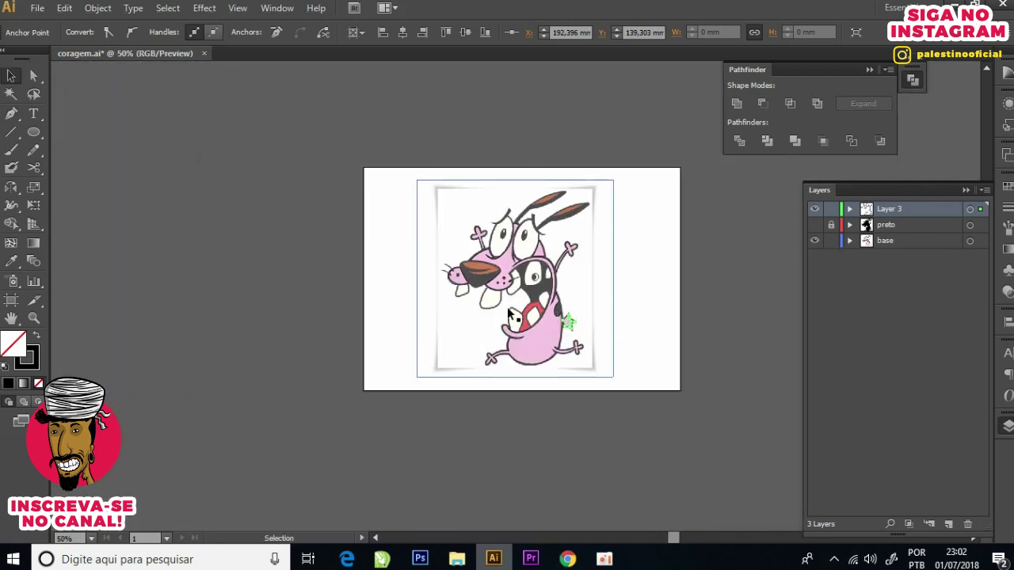
left_click_drag(603, 268, 374, 278)
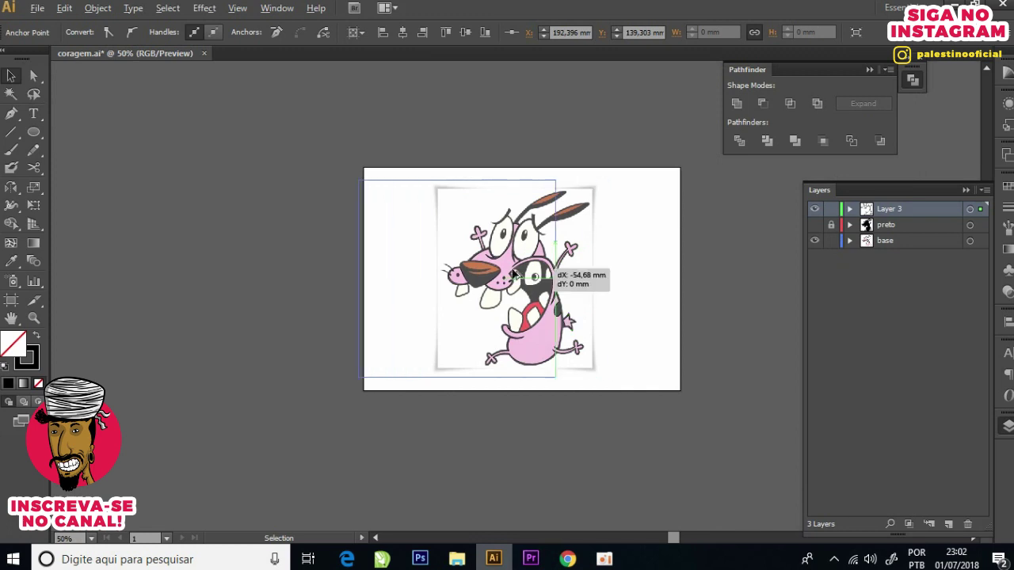
left_click_drag(374, 279, 421, 278)
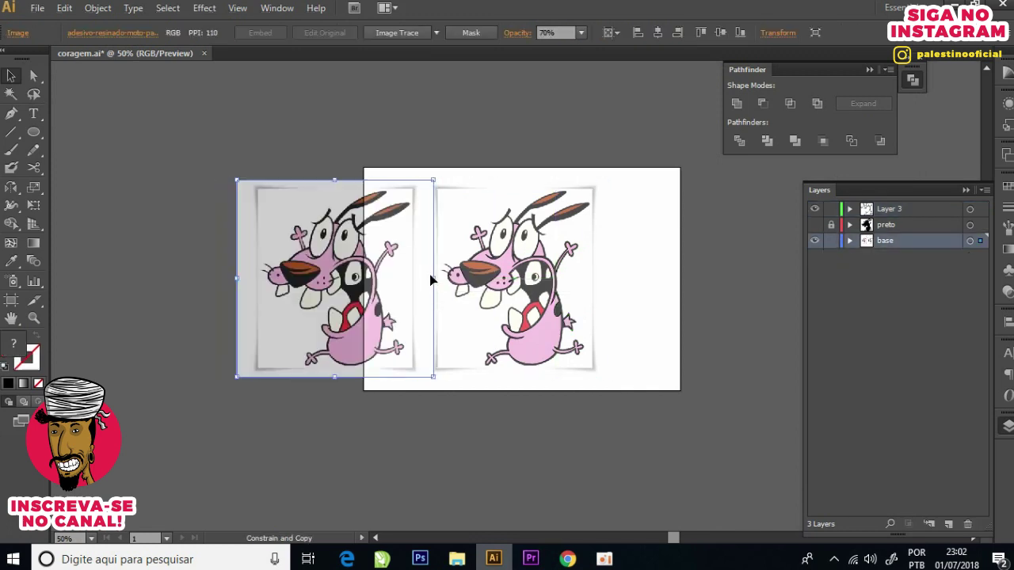
left_click(583, 33)
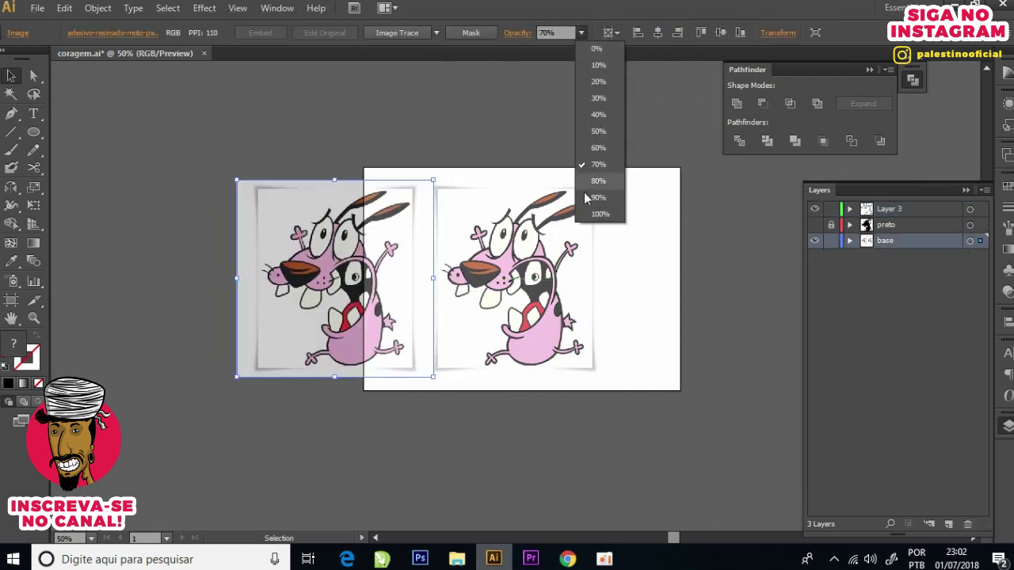
left_click(596, 206)
Step: Lock the base layer, fill Layer 3's shapes with the sampled pink, and hide the base layer
left_click(831, 240)
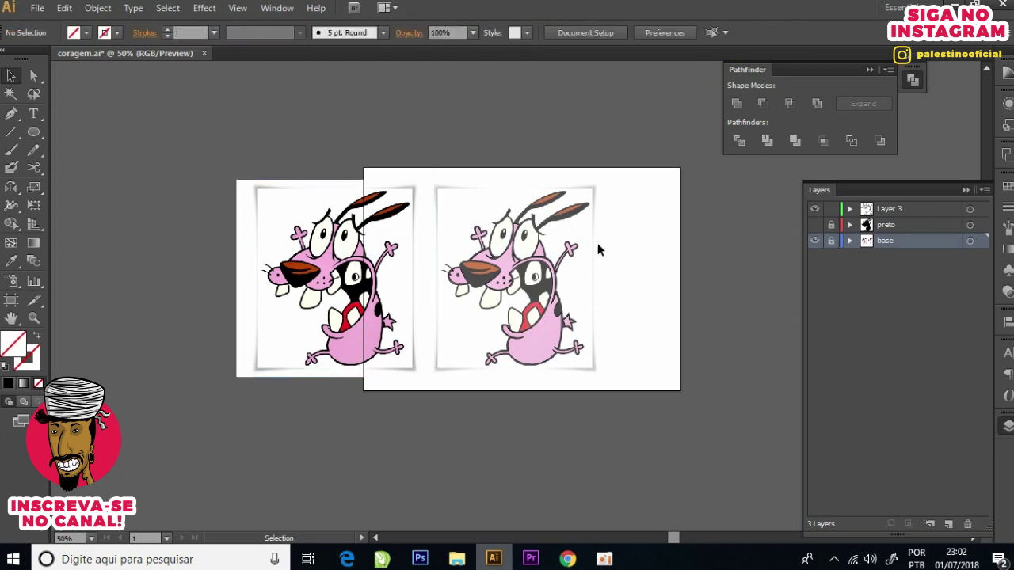
scroll(620, 242, "up", 1)
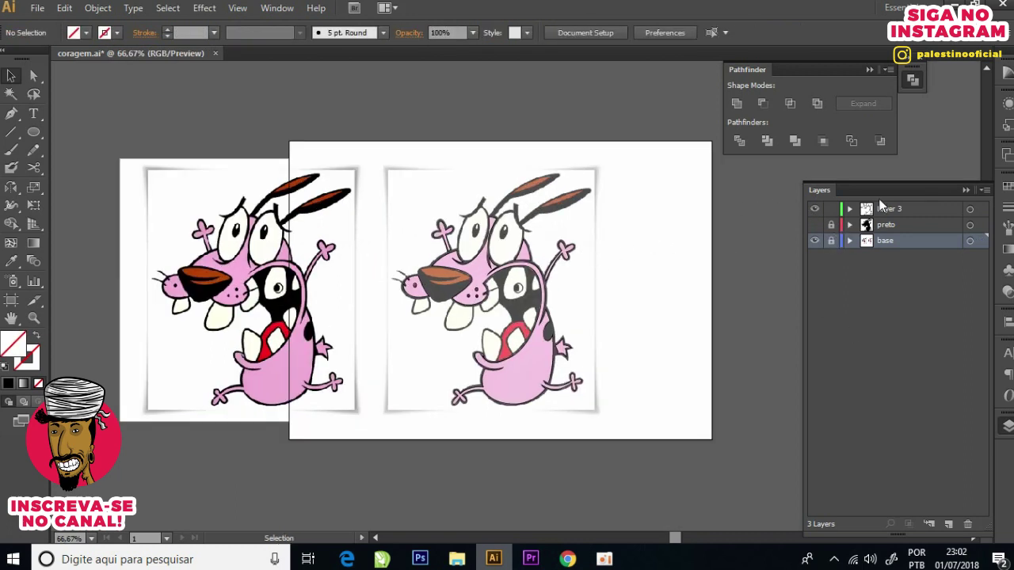
left_click(970, 208)
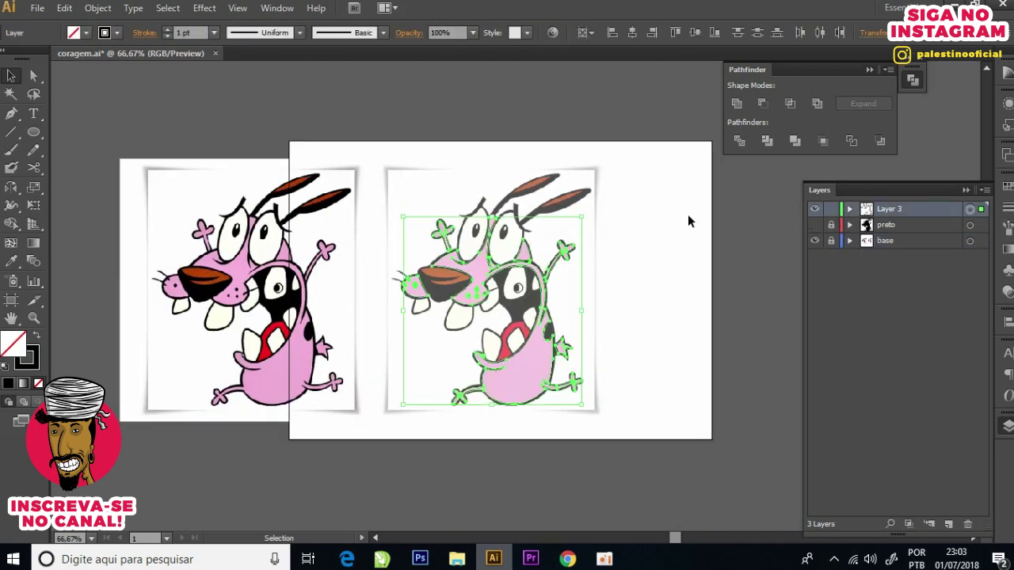
scroll(215, 296, "up", 1)
left_click(11, 262)
left_click(264, 254)
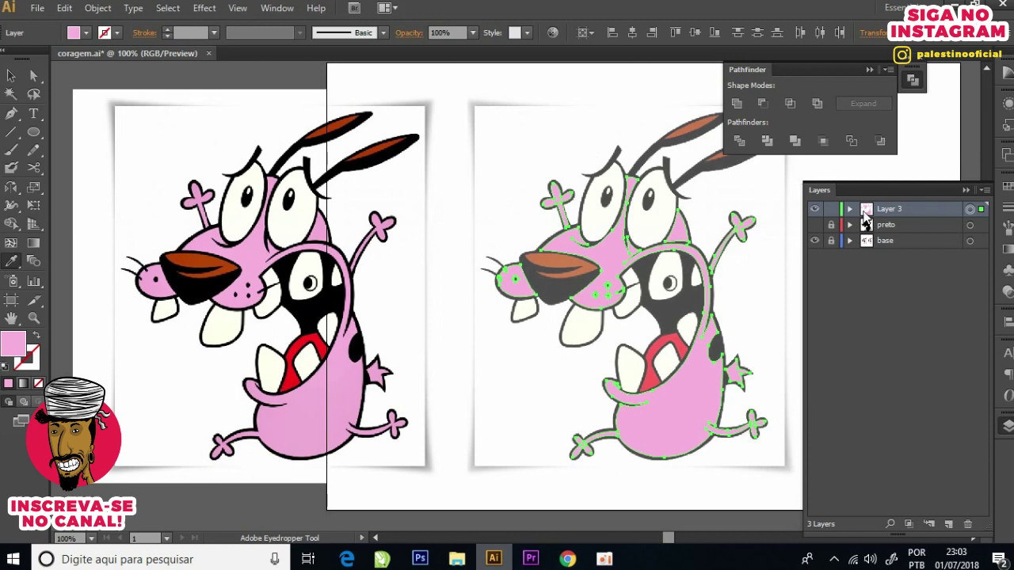
left_click(816, 240)
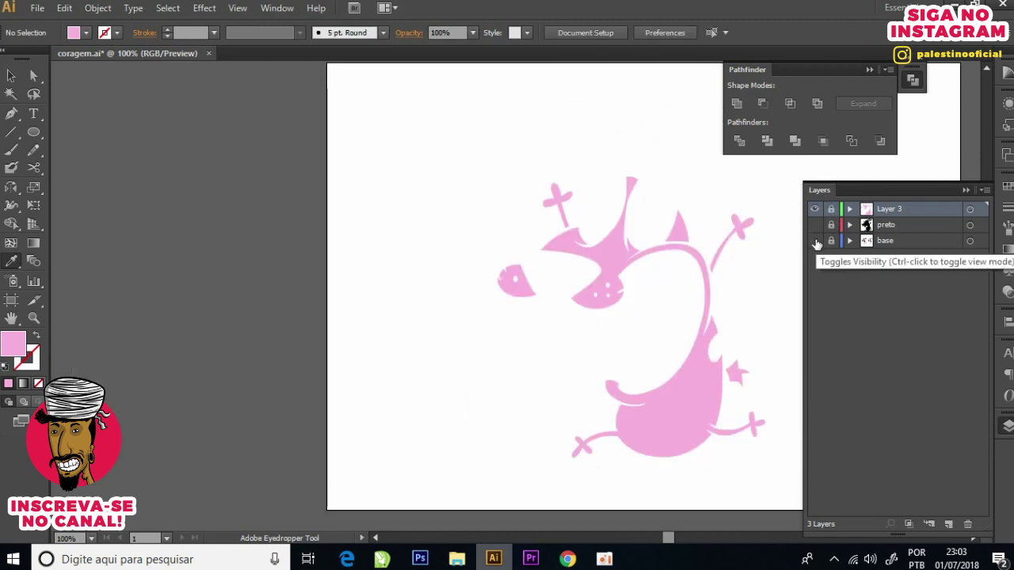
Step: Toggle the preto and base layers' visibility to check the pink fills
left_click(816, 226)
left_click_drag(705, 252, 660, 267)
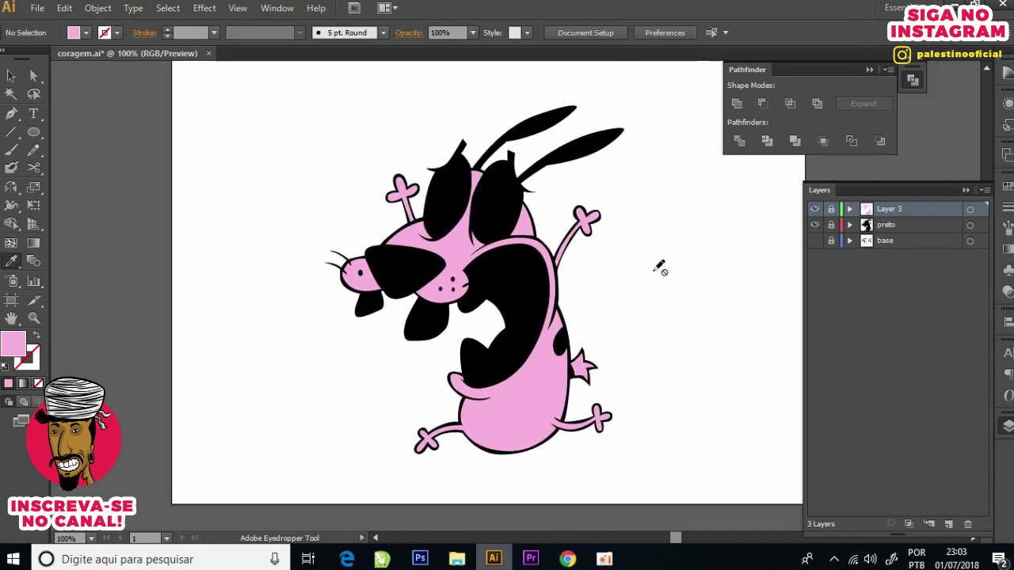
left_click(816, 226)
left_click(815, 226)
left_click(815, 226)
left_click(815, 226)
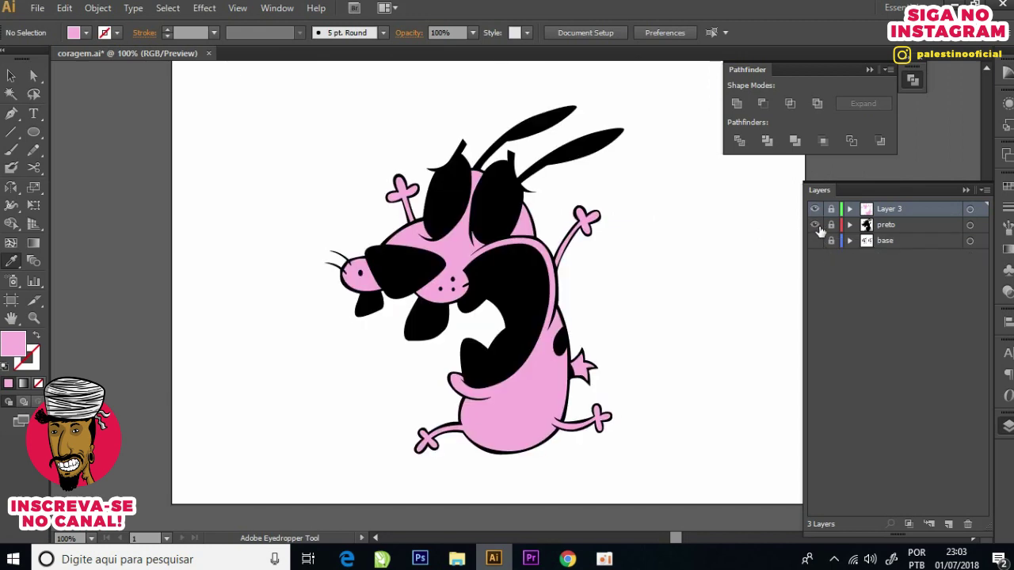
left_click_drag(387, 307, 404, 306)
scroll(372, 274, "up", 4)
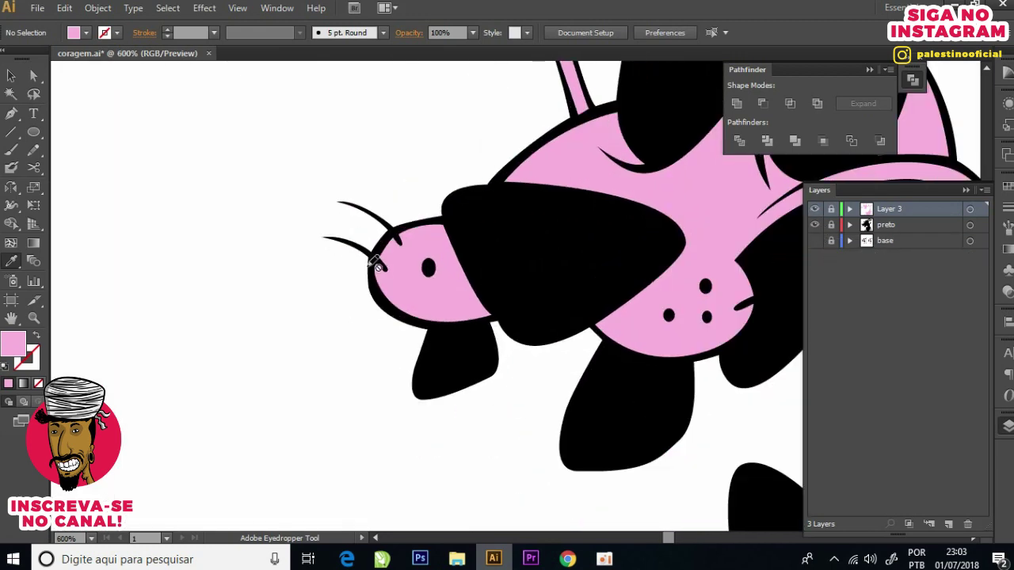
scroll(372, 269, "up", 3)
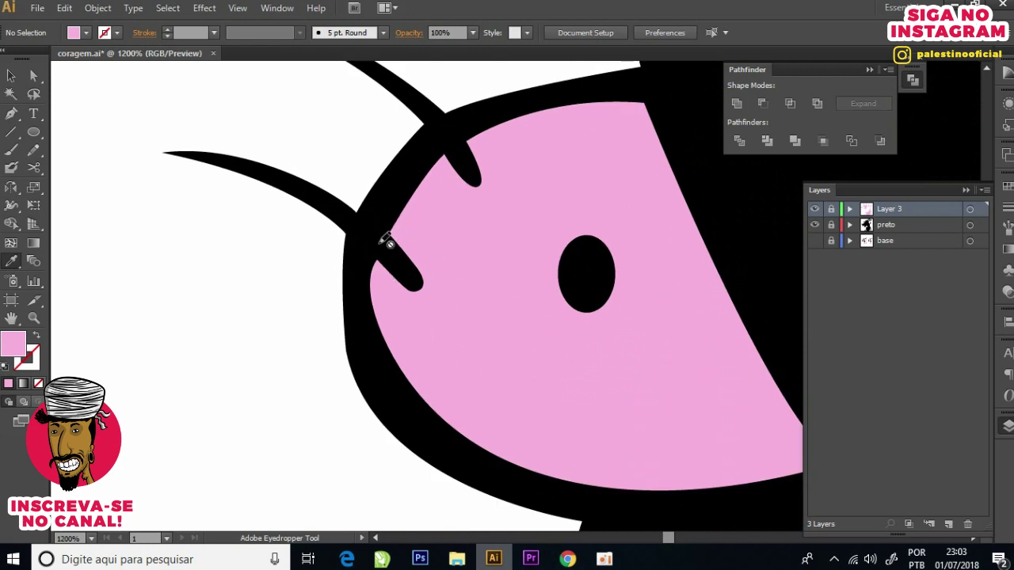
scroll(416, 194, "down", 3)
scroll(396, 283, "down", 2)
scroll(397, 283, "down", 1)
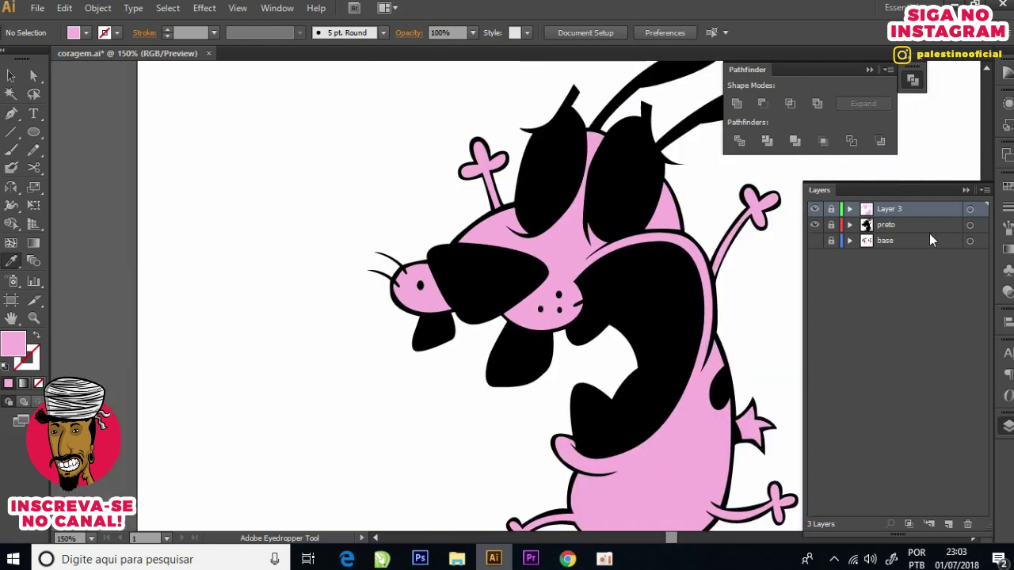
left_click(814, 240)
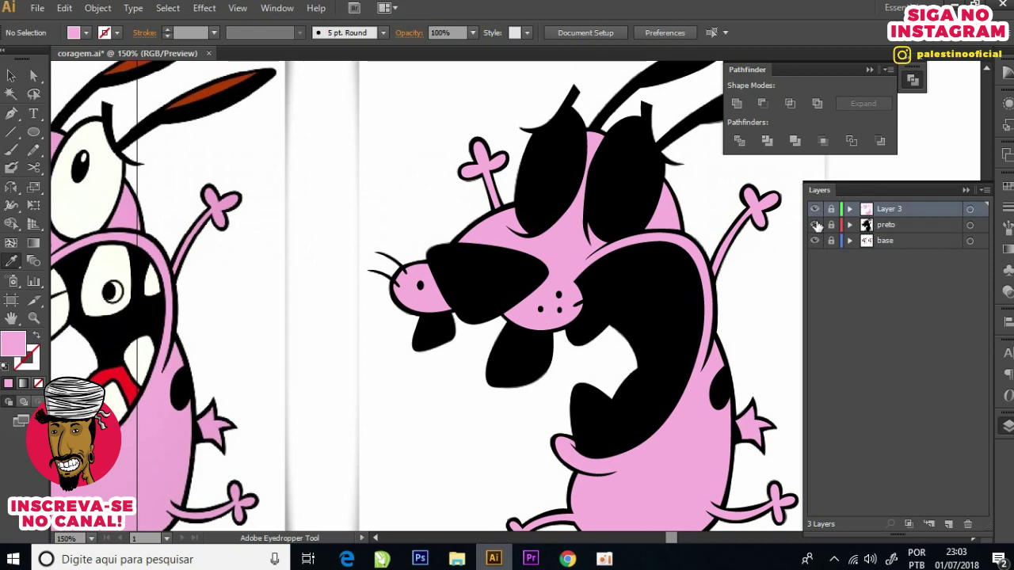
left_click(815, 225)
scroll(569, 230, "down", 2)
scroll(588, 214, "up", 2)
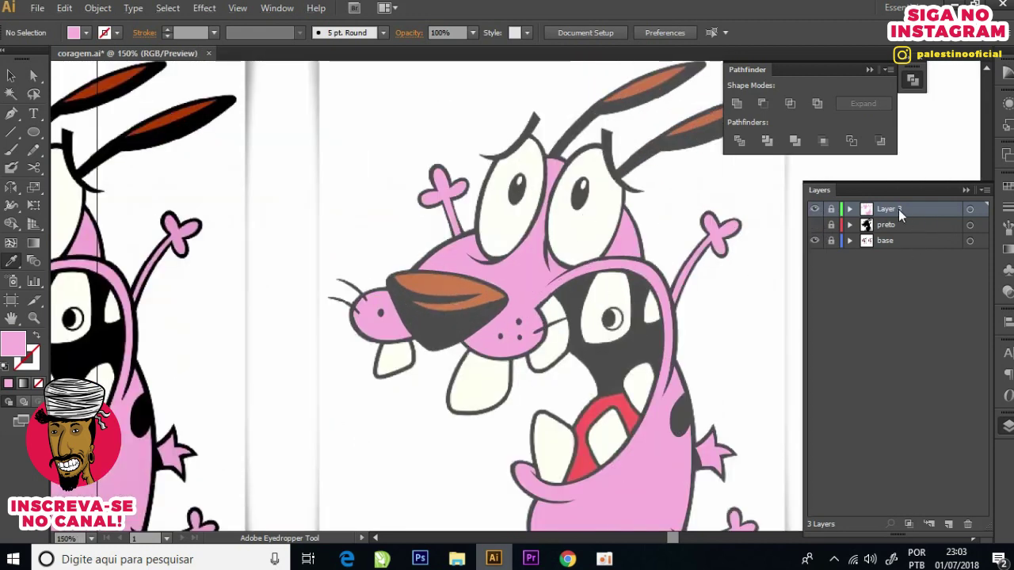
Step: Rename the pink layer to 'rosa' and add a new Layer 4
type("rosa")
key("Return")
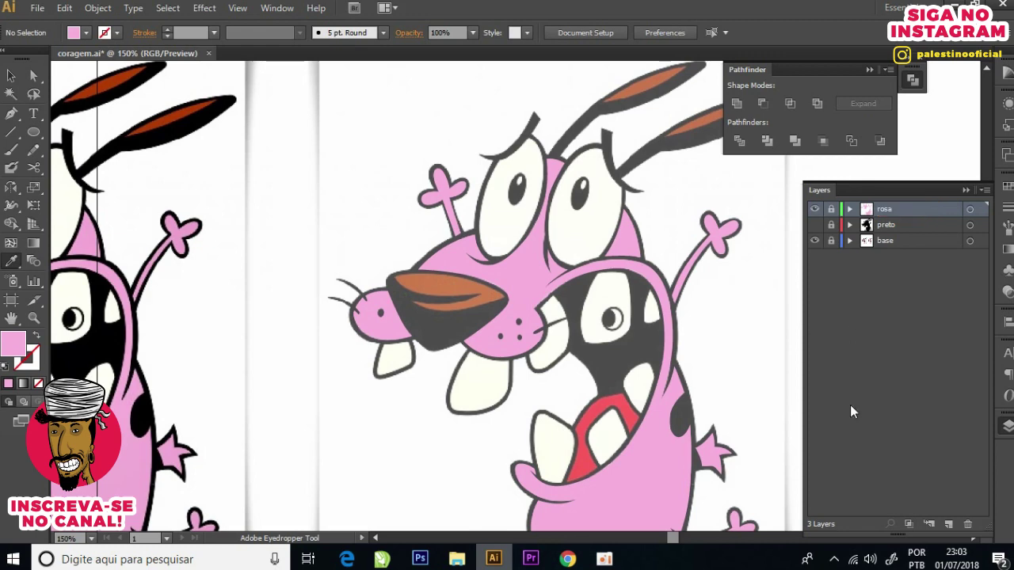
left_click(949, 523)
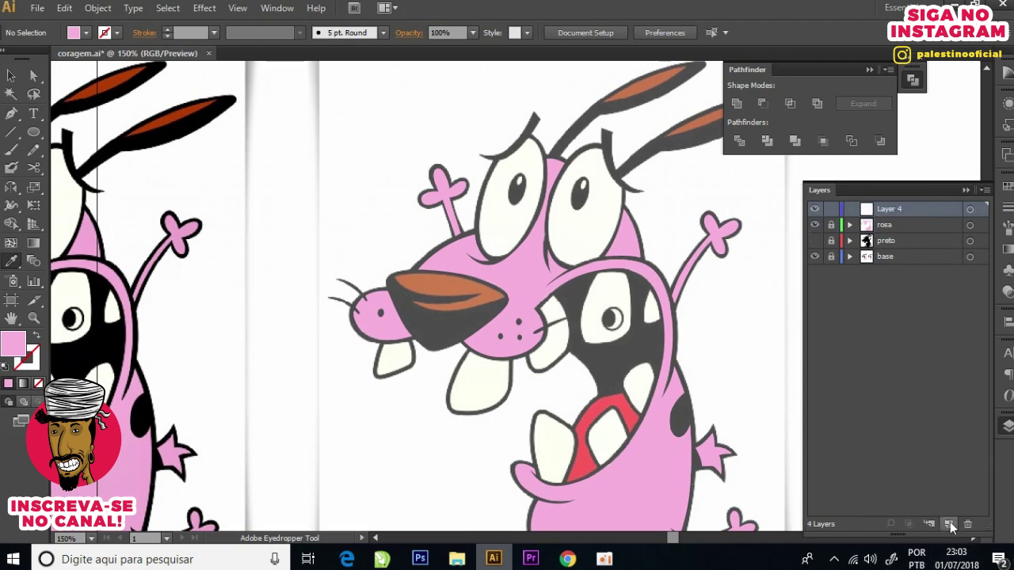
Step: Trace a closed Pen shape over the brown part of the nose and refine its curve
key("p")
scroll(408, 280, "up", 2)
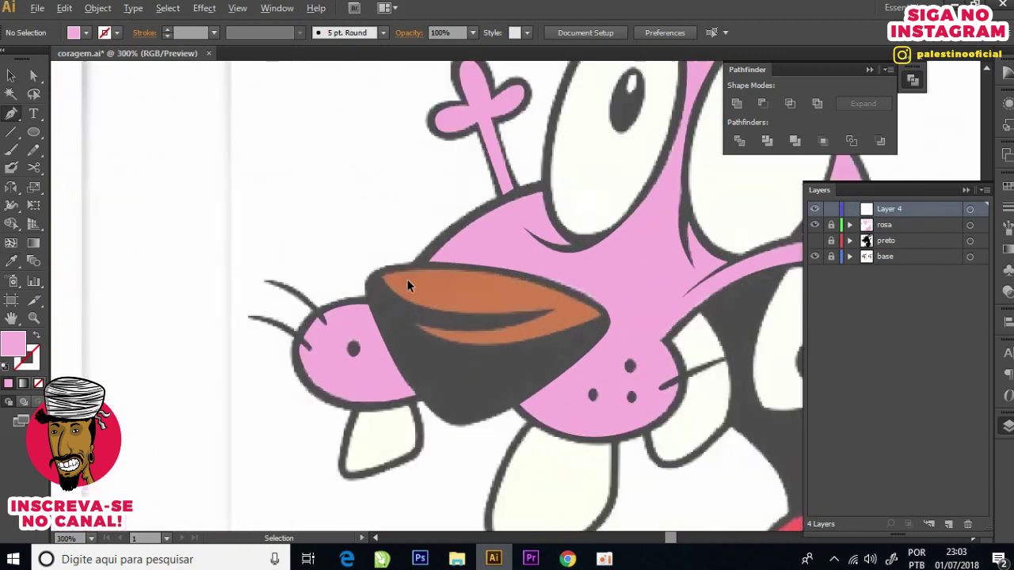
scroll(552, 317, "up", 1)
left_click(553, 320)
left_click_drag(349, 301, 434, 339)
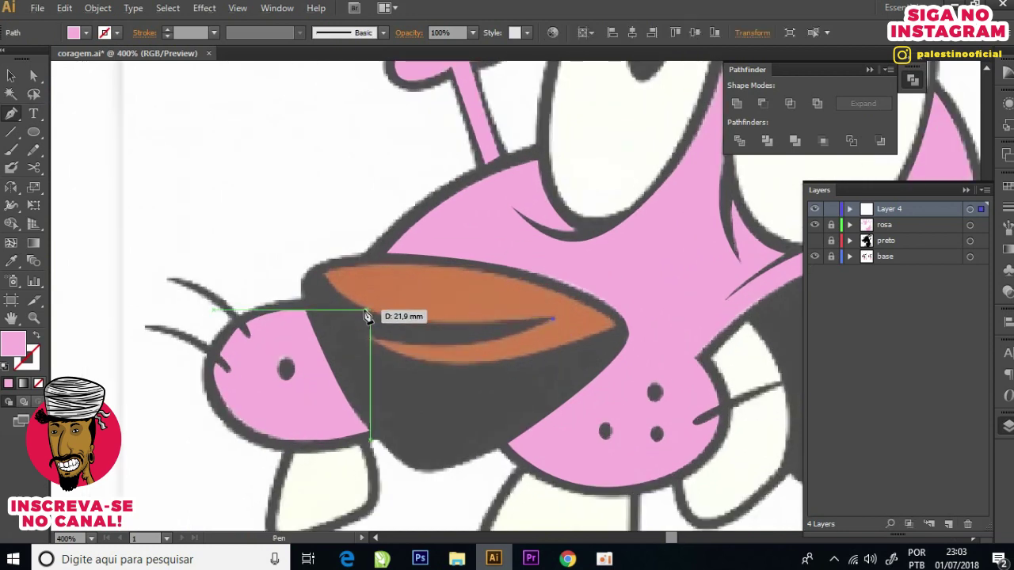
left_click_drag(325, 274, 573, 289)
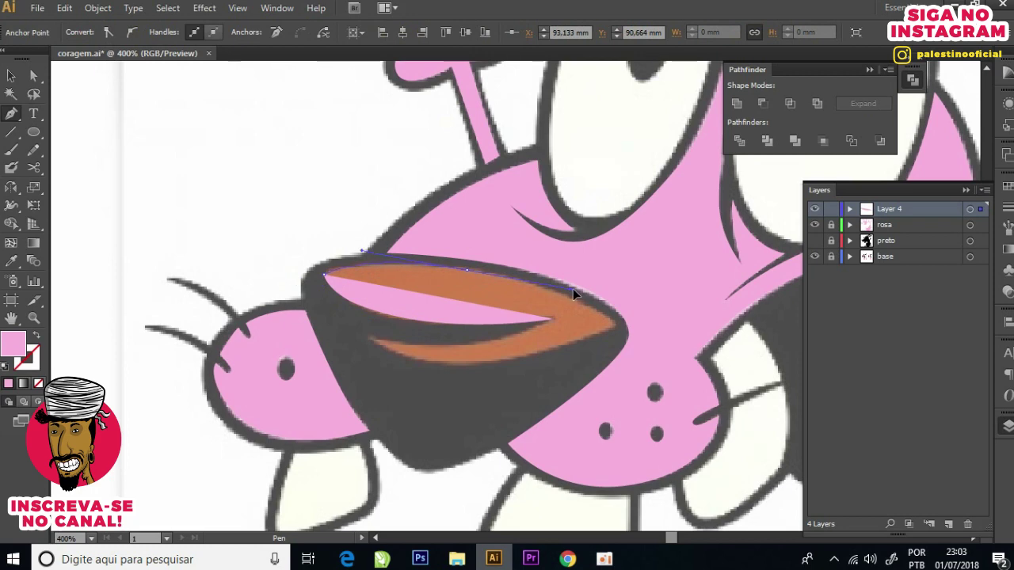
left_click_drag(614, 325, 431, 385)
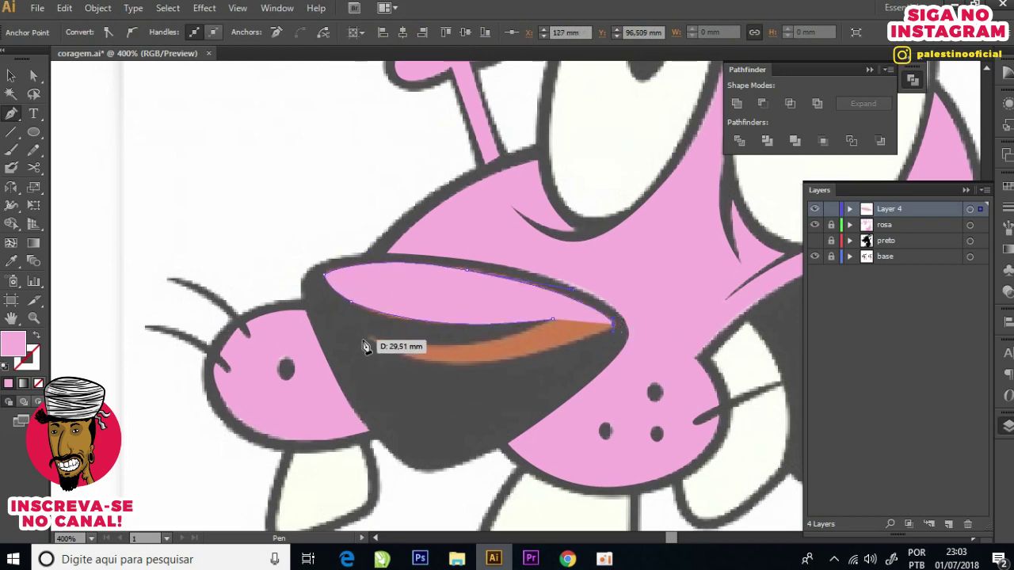
left_click_drag(365, 343, 271, 290)
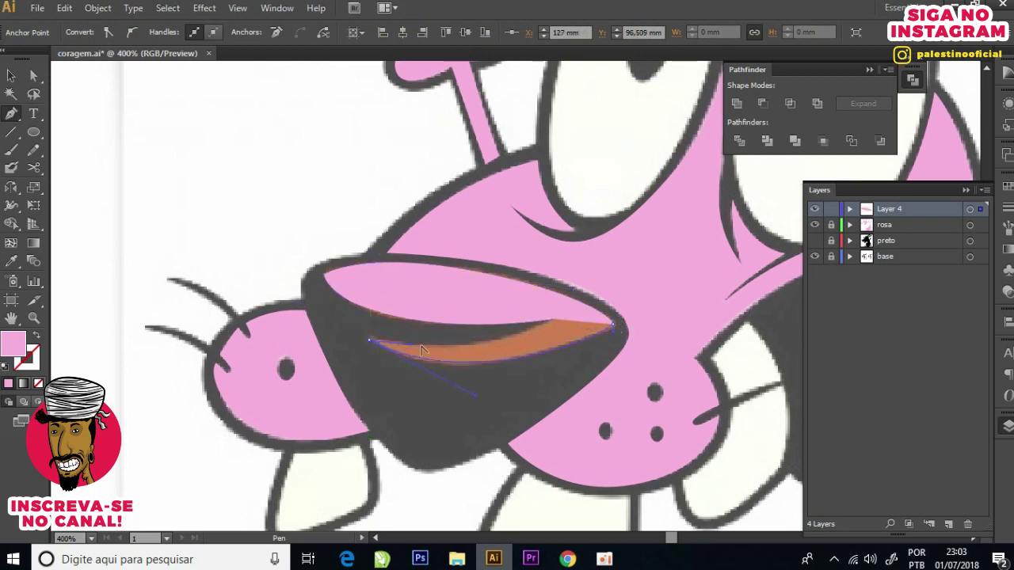
left_click_drag(552, 320, 552, 287)
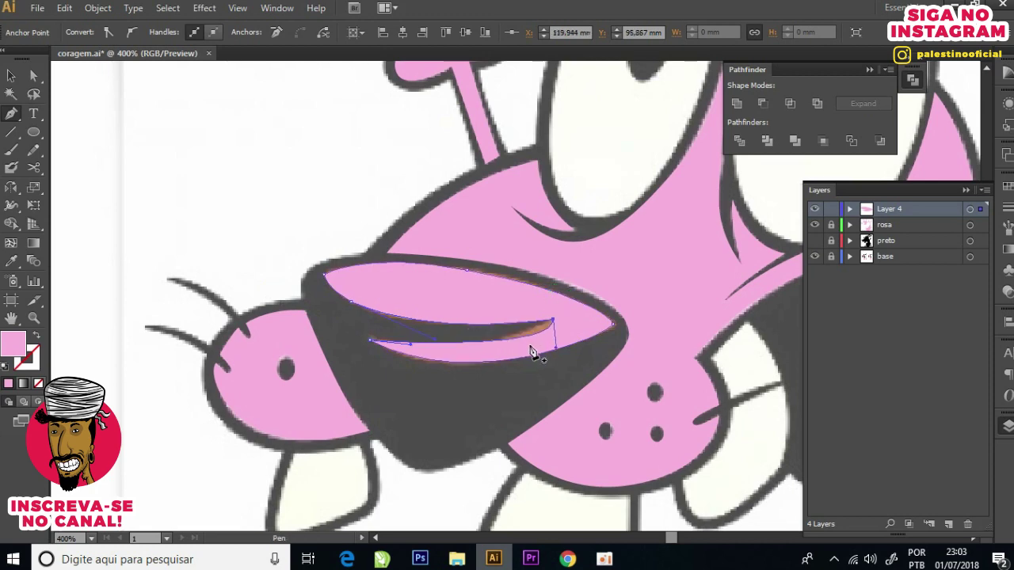
key("a")
left_click_drag(555, 349, 502, 349)
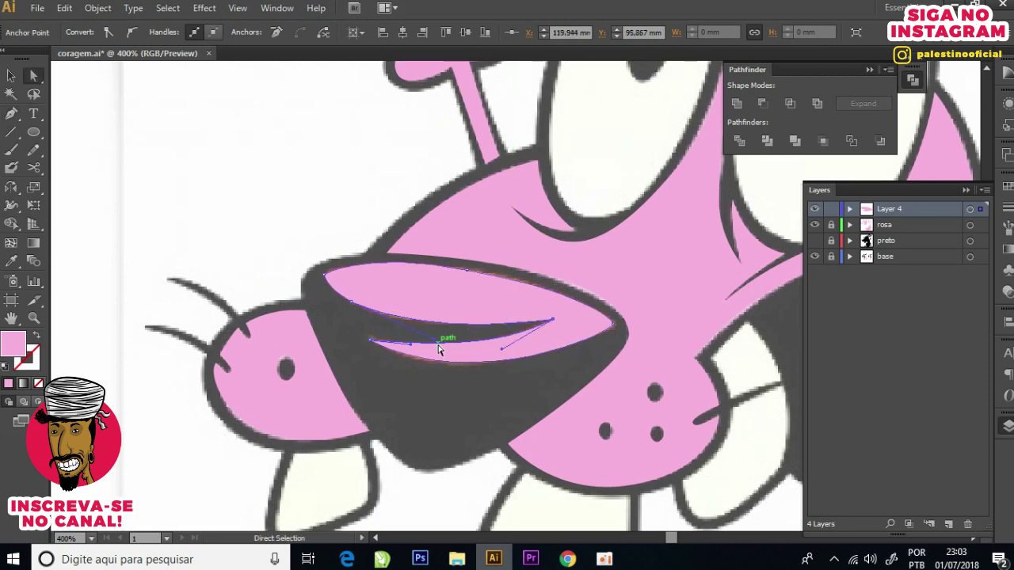
Step: Fill the nose shape with brown sampled from the reference
key("v")
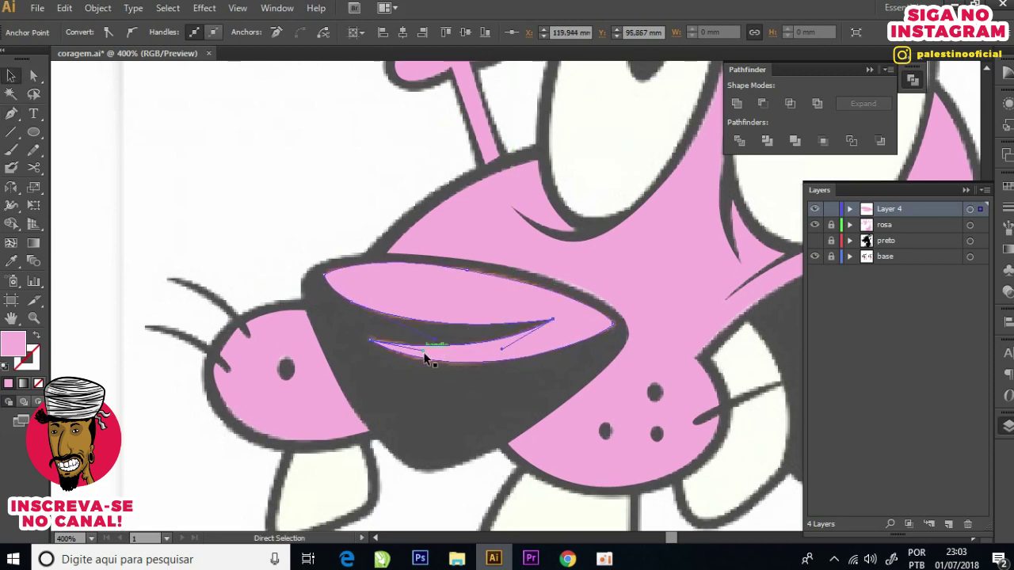
left_click(380, 357)
scroll(401, 314, "down", 2)
scroll(401, 314, "down", 2)
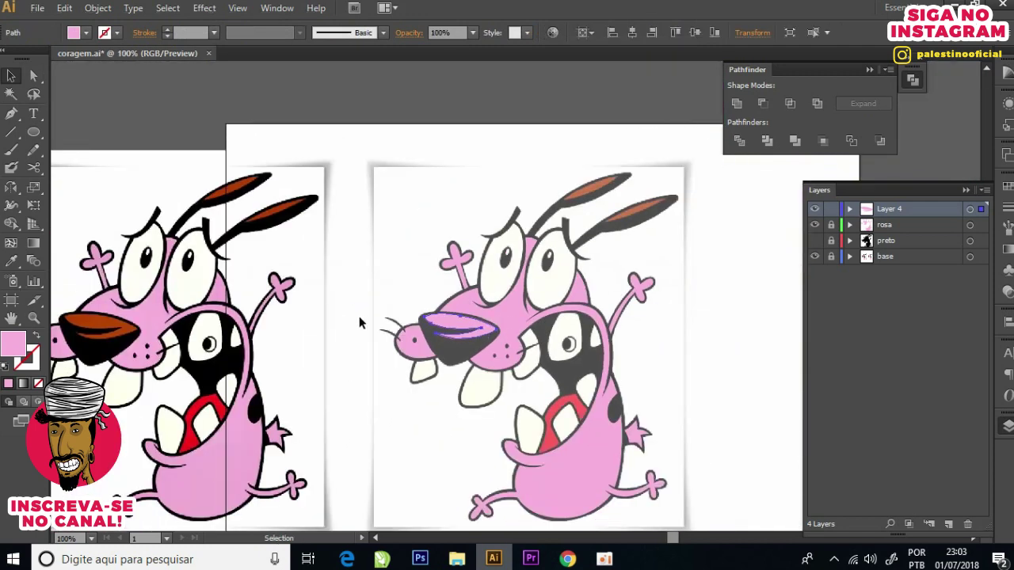
left_click(13, 268)
left_click(106, 317)
key("v")
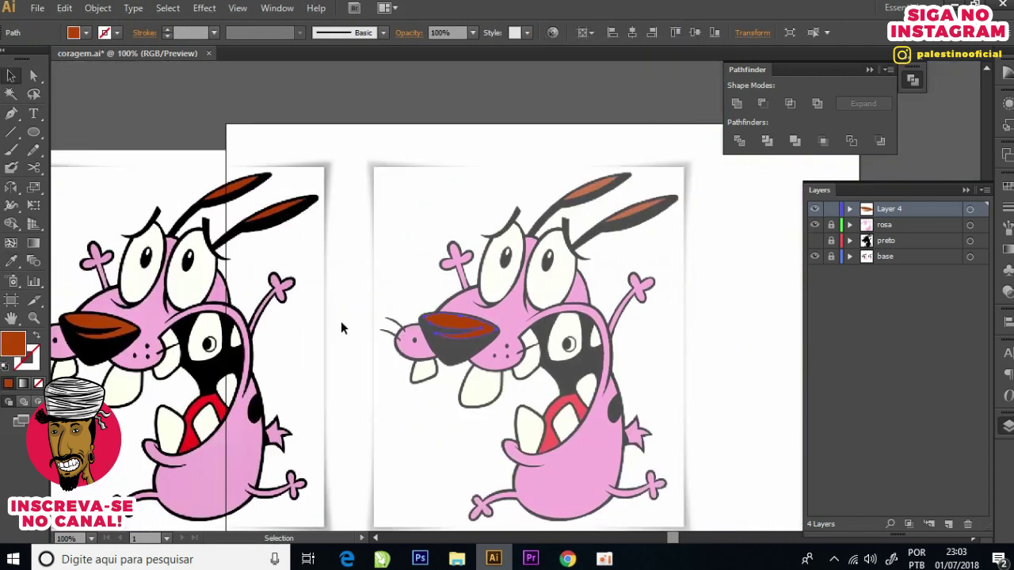
left_click(341, 321)
scroll(637, 198, "up", 1)
scroll(641, 197, "up", 1)
Step: Trace closed shapes over the upper and lower inner ears
key("p")
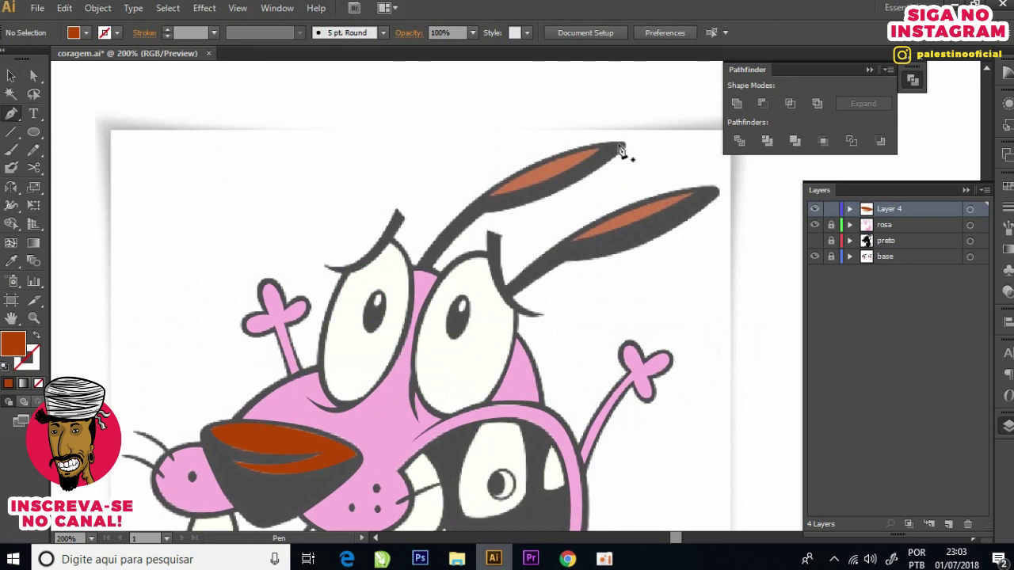
scroll(622, 154, "up", 2)
left_click(589, 144)
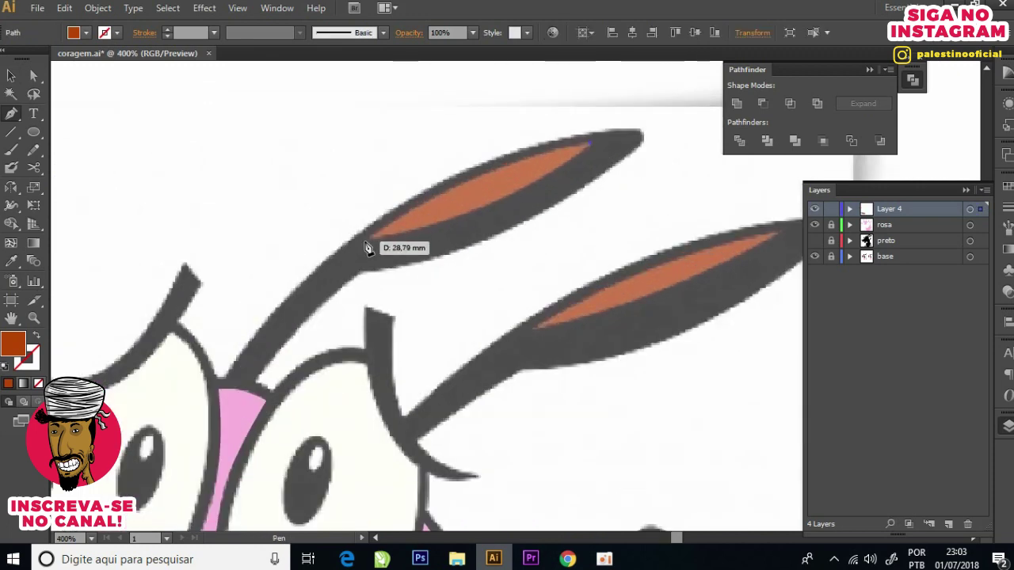
left_click_drag(366, 240, 302, 298)
left_click_drag(589, 144, 622, 100)
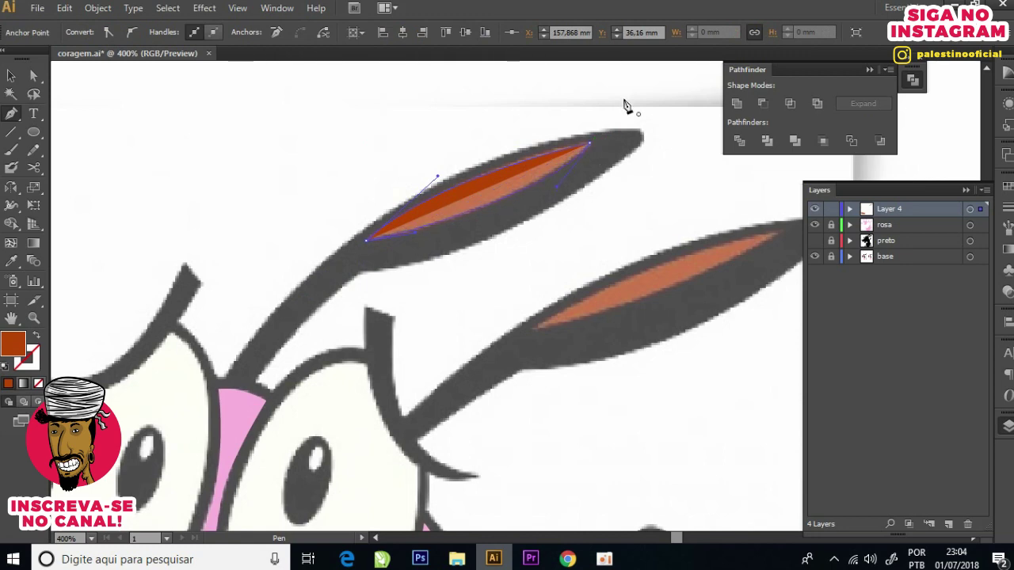
left_click_drag(657, 219, 562, 224)
left_click(683, 236)
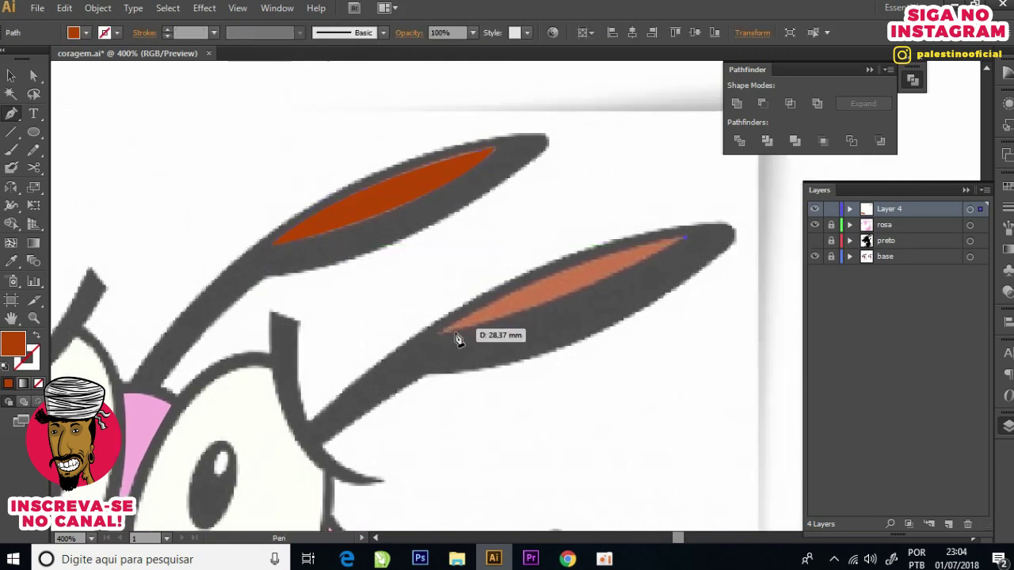
left_click_drag(436, 334, 368, 399)
left_click_drag(441, 367, 447, 363)
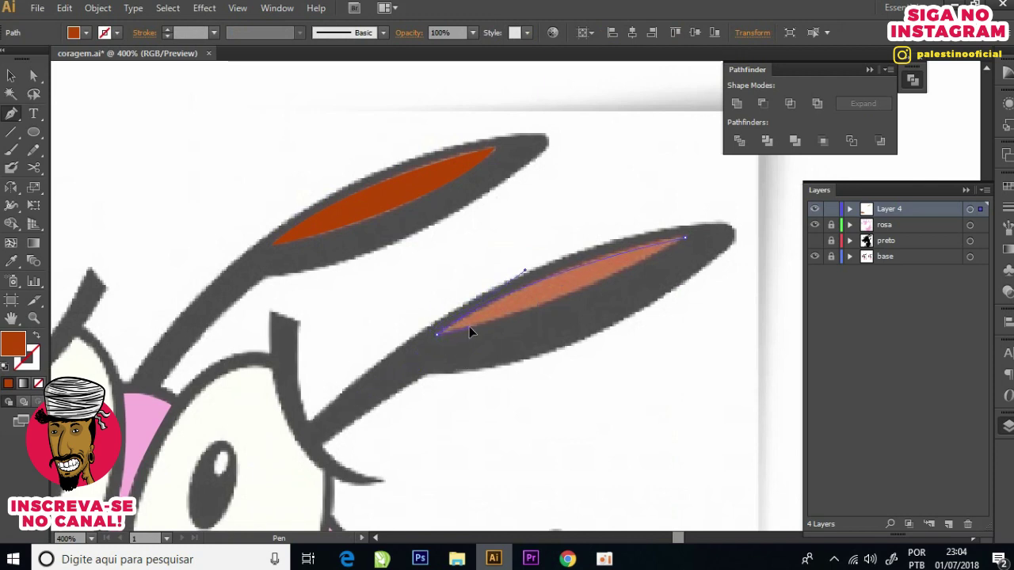
left_click_drag(683, 237, 704, 205)
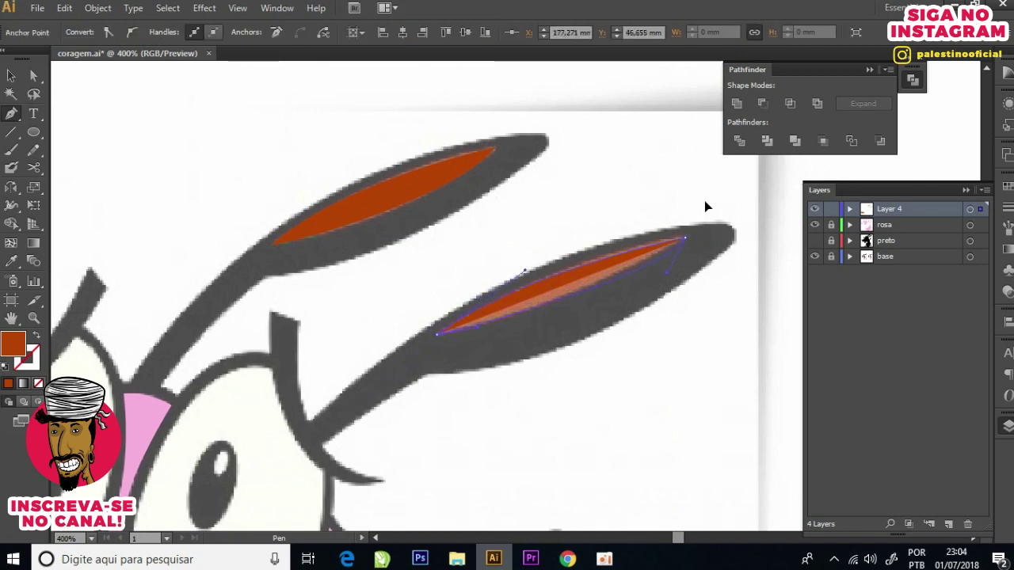
Step: Select and check the lower inner-ear shape, then deselect it
key("ctrl+shift+a")
key("v")
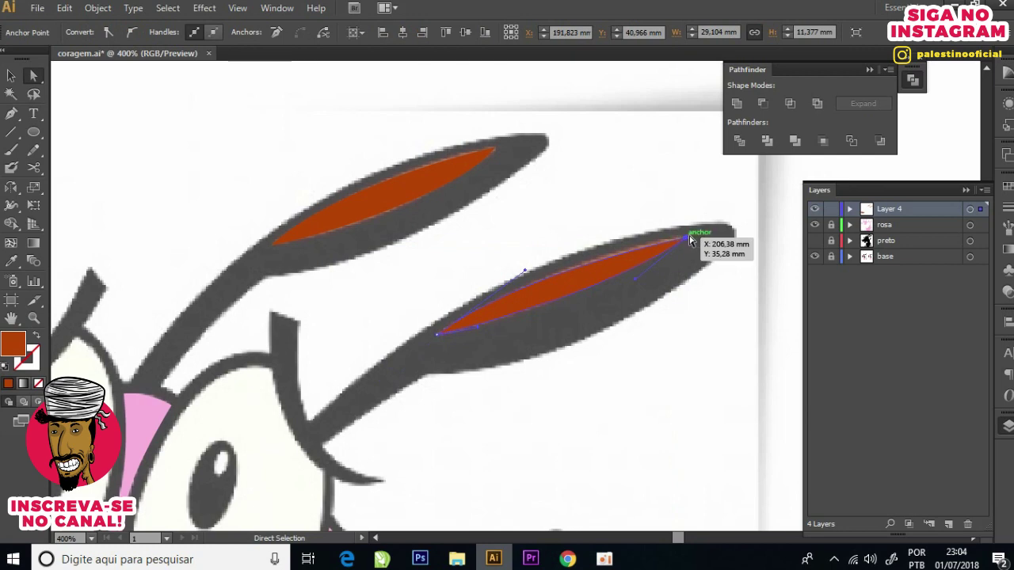
left_click(687, 240)
scroll(662, 247, "up", 1)
key("a")
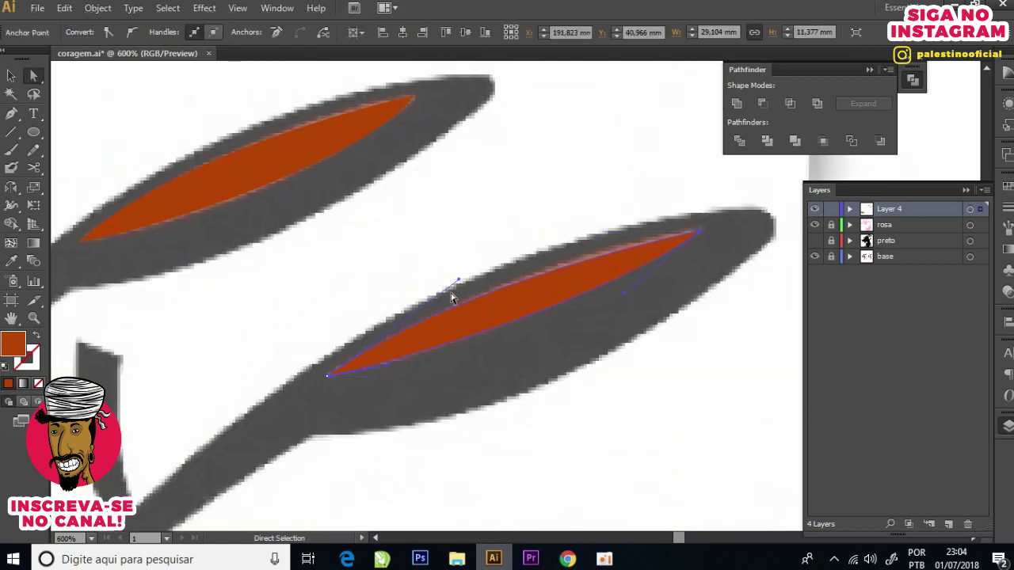
left_click(488, 237)
scroll(491, 222, "down", 3)
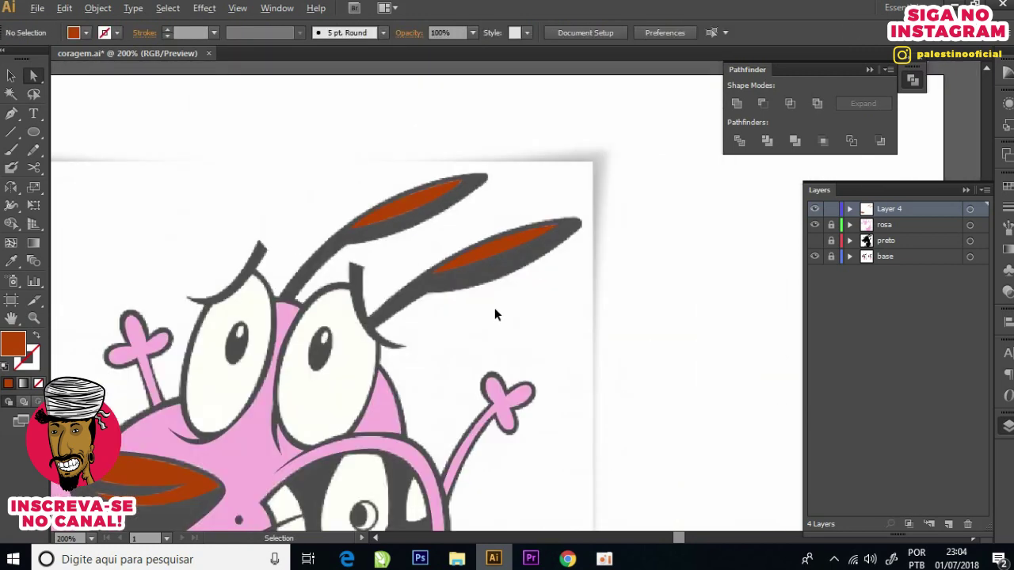
scroll(494, 307, "down", 3)
scroll(502, 296, "down", 1)
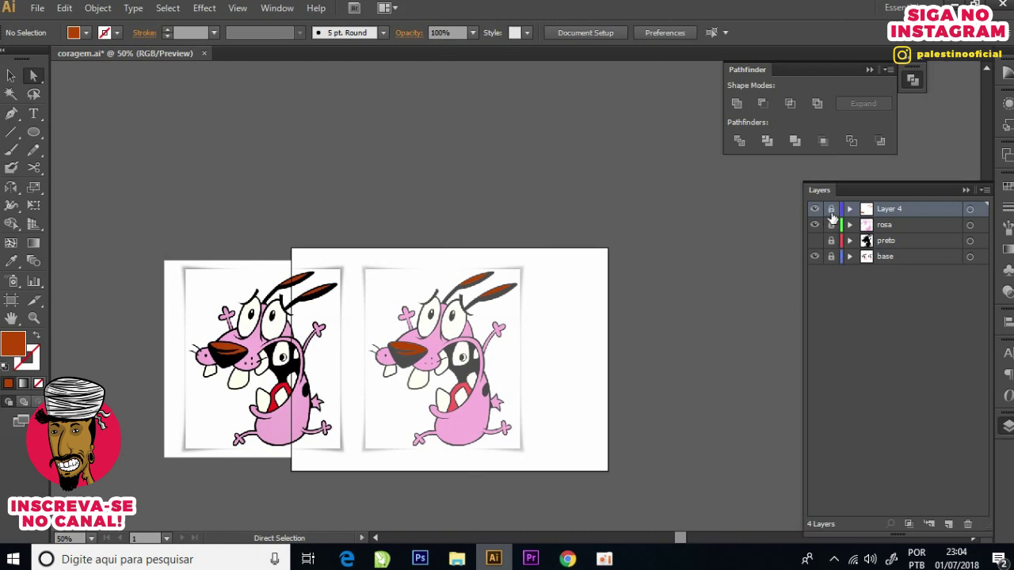
Step: Toggle the preto layer on and off to compare the brown shapes
left_click(815, 241)
scroll(382, 321, "up", 1)
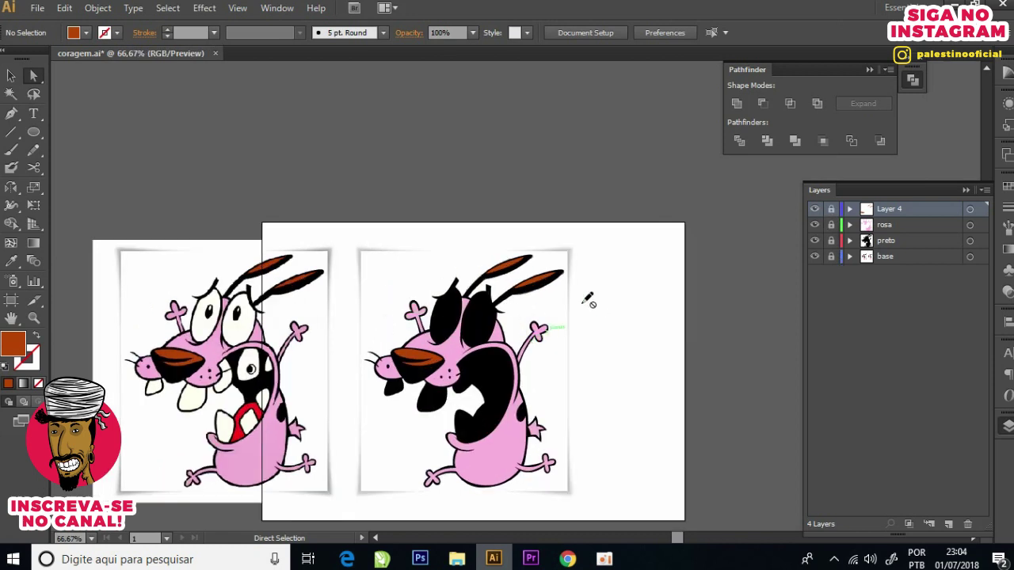
left_click(814, 241)
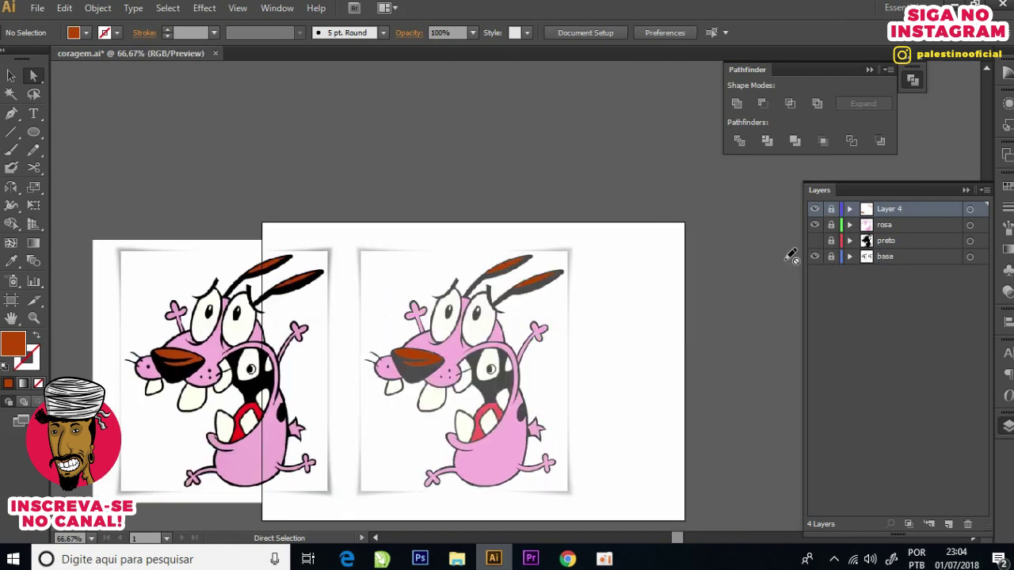
scroll(440, 449, "up", 1)
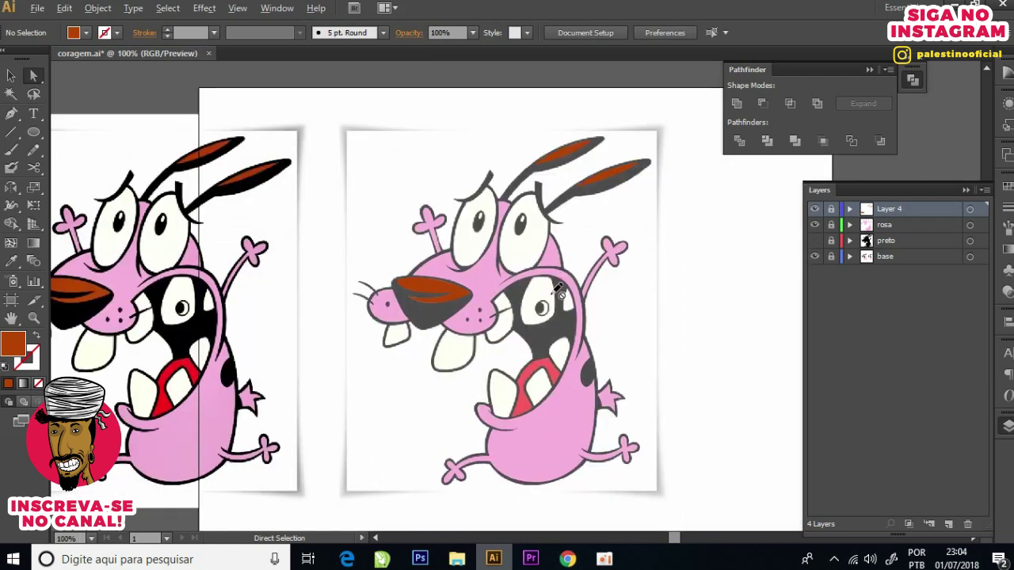
scroll(558, 291, "up", 1)
scroll(524, 328, "up", 1)
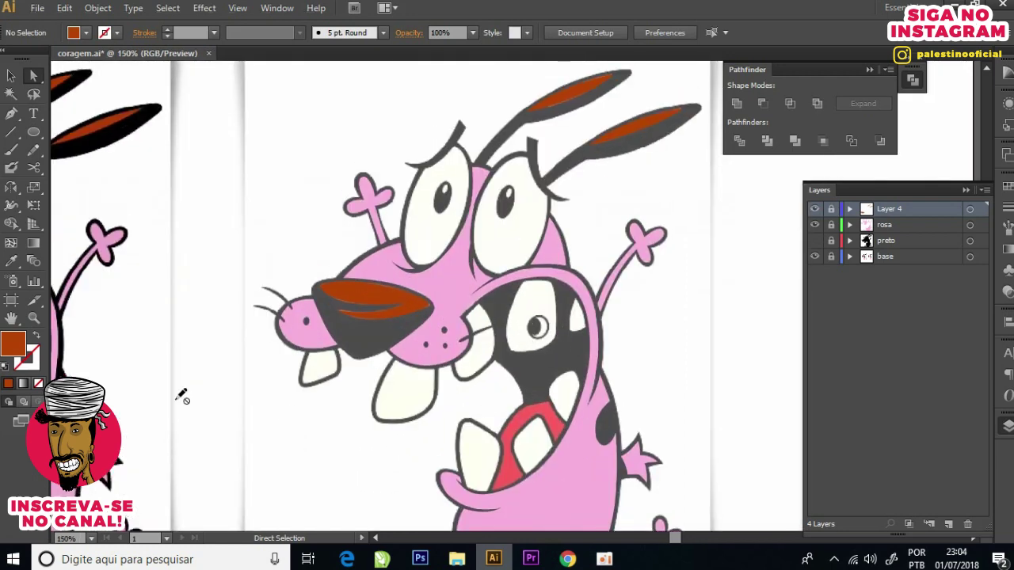
scroll(583, 281, "down", 3)
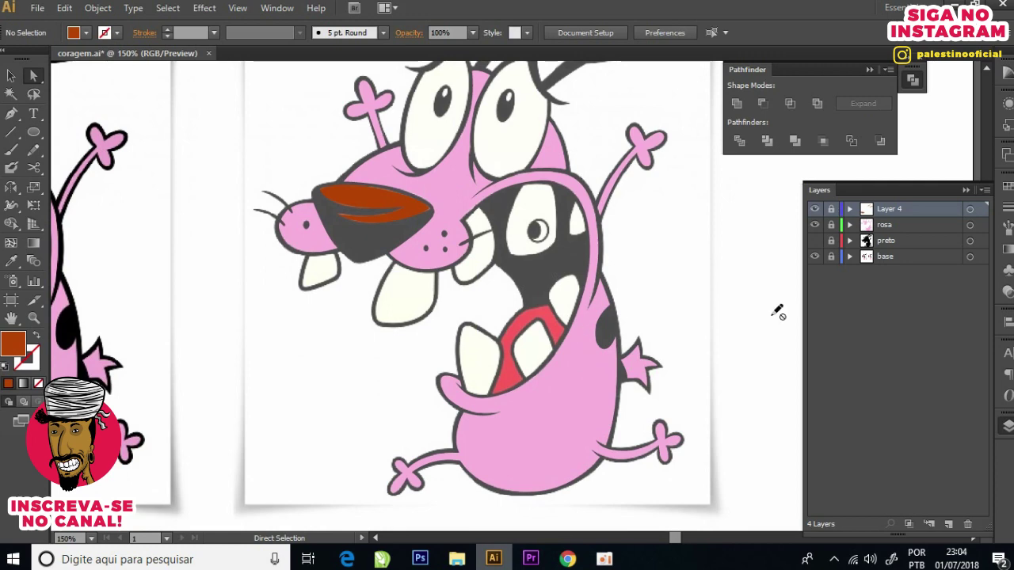
Step: Rename Layer 4 to 'marrom' and add a new layer
double_click(895, 209)
type("marrom")
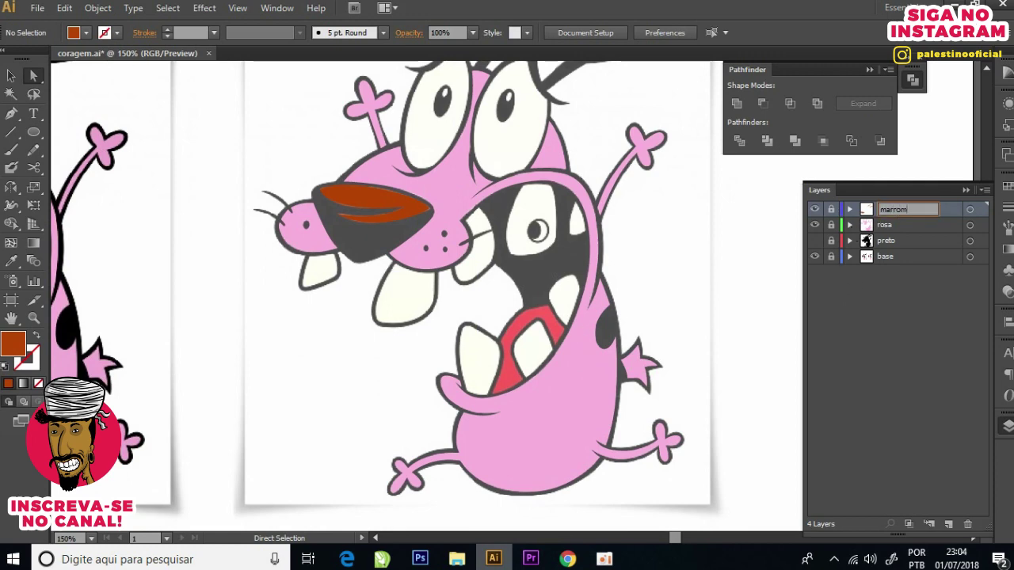
left_click(952, 529)
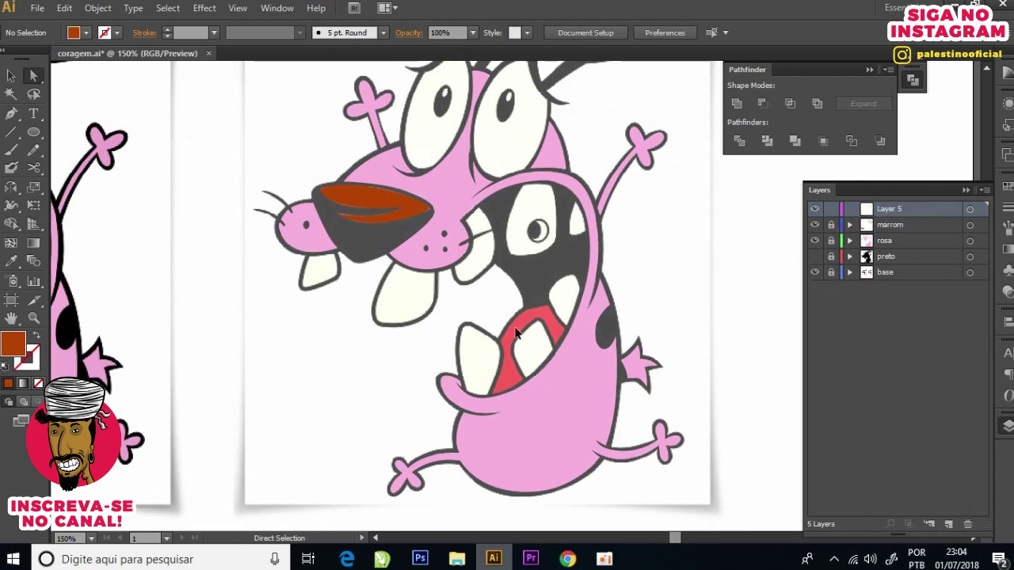
Step: Start a Pen path along the tongue's edge around the tooth, showing it as an outline
scroll(523, 327, "up", 2)
key("p")
scroll(590, 325, "up", 2)
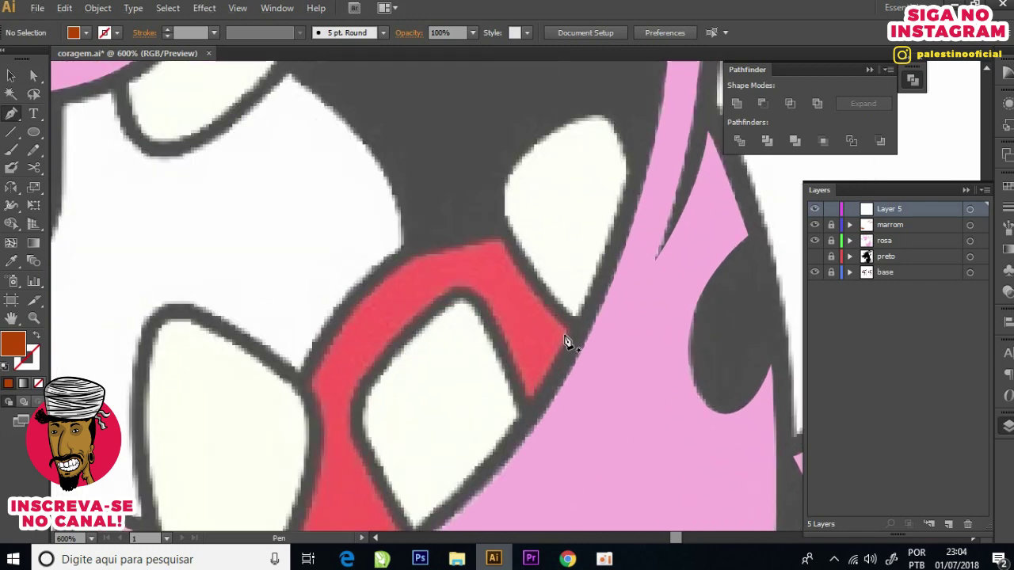
left_click(567, 331)
left_click(525, 397)
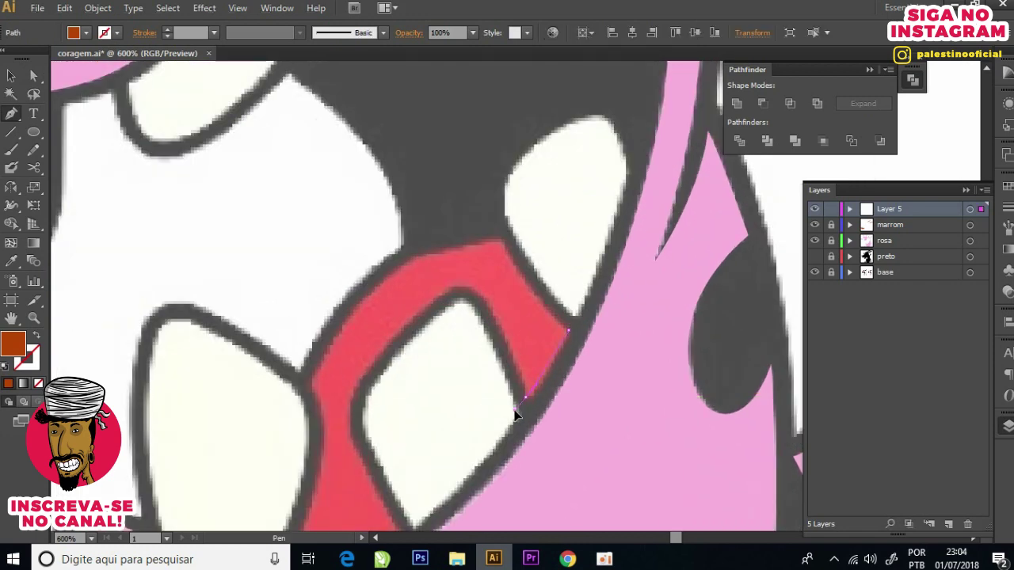
left_click(515, 370)
left_click(35, 338)
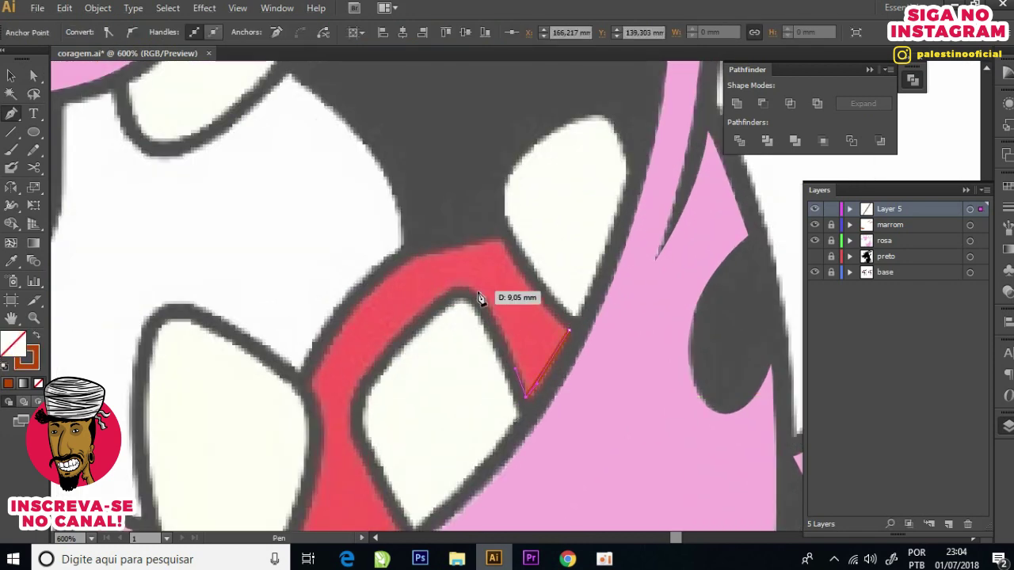
left_click_drag(451, 287, 413, 326)
Step: Continue the tongue outline around its bottom and close the shape
scroll(418, 310, "down", 3)
left_click(464, 414)
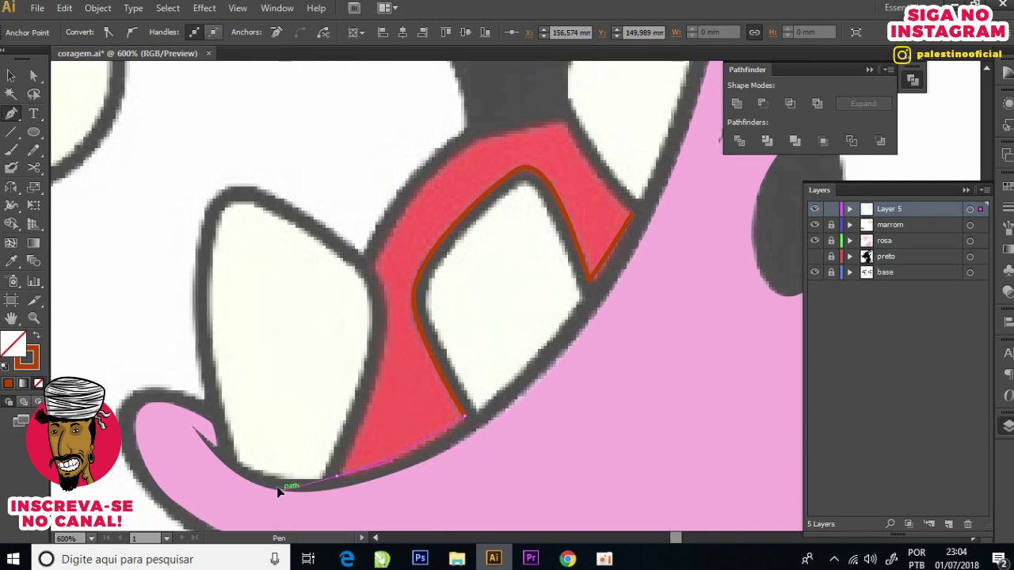
mouse_move(385, 307)
left_mouse_down()
mouse_move(377, 264)
mouse_move(309, 349)
left_mouse_up()
left_click(377, 268)
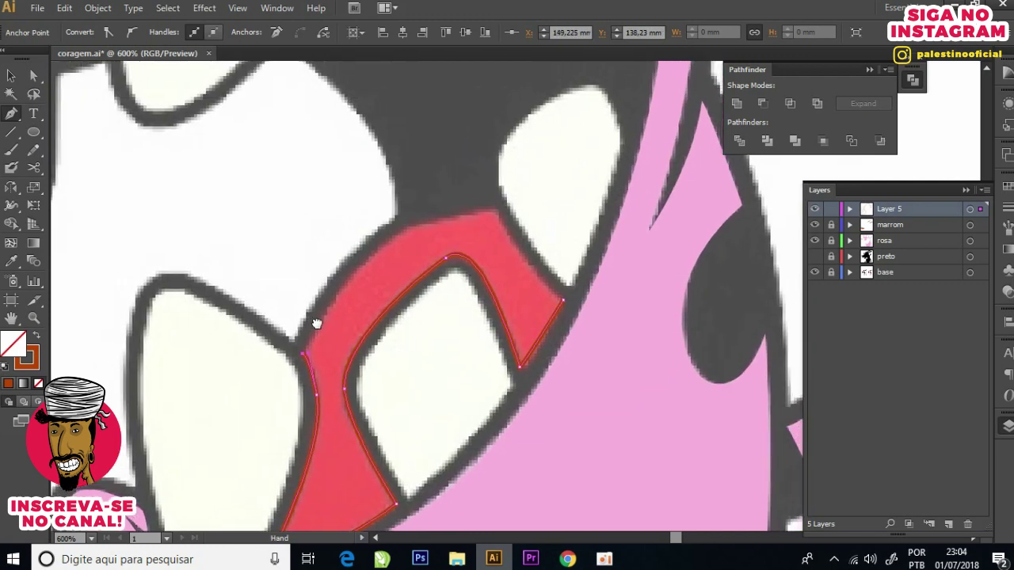
left_click_drag(493, 207, 639, 193)
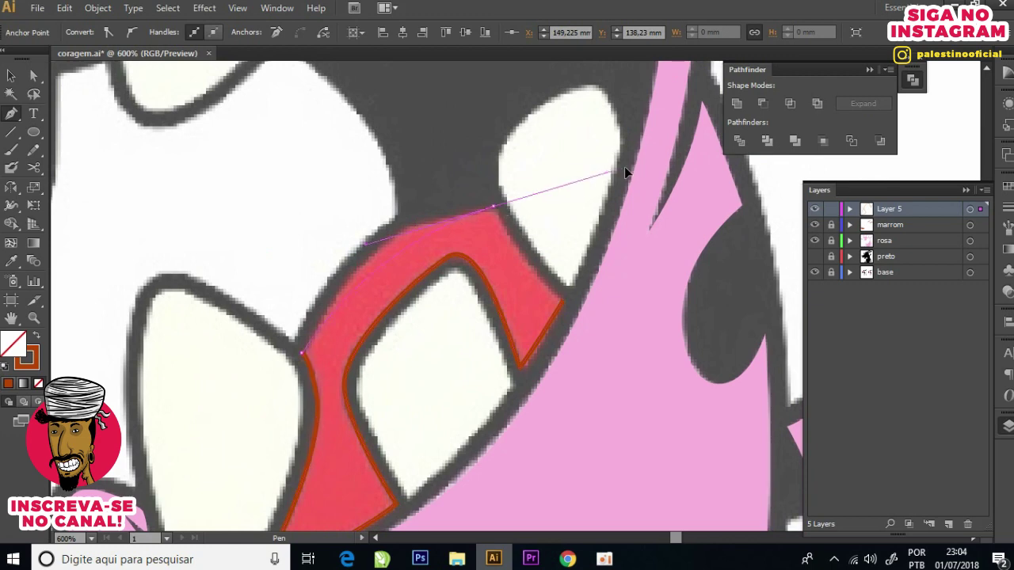
left_click(562, 301)
Step: Fill the tongue shape with bright red sampled from the reference
scroll(491, 299, "down", 3)
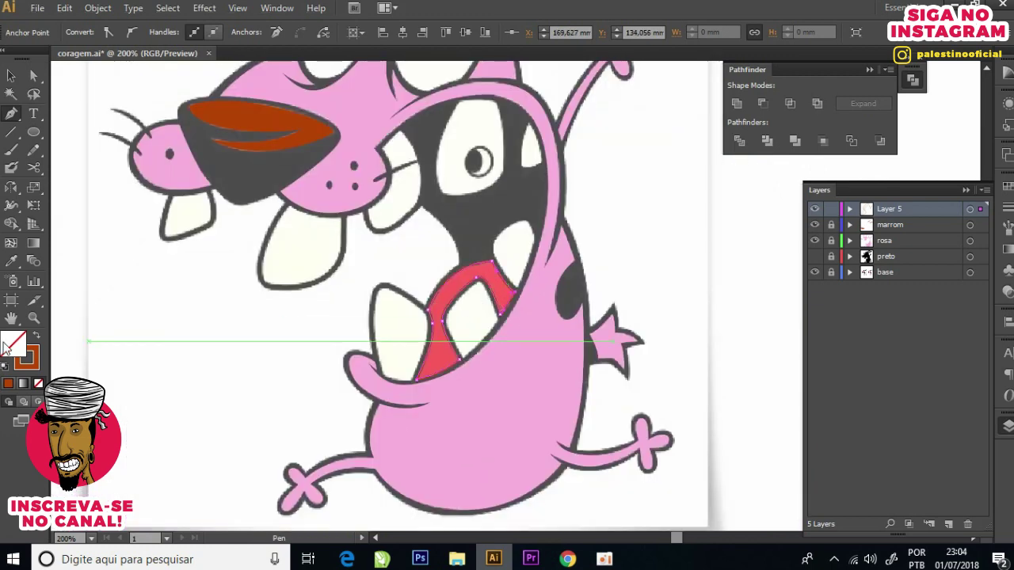
left_click(11, 262)
scroll(402, 328, "down", 2)
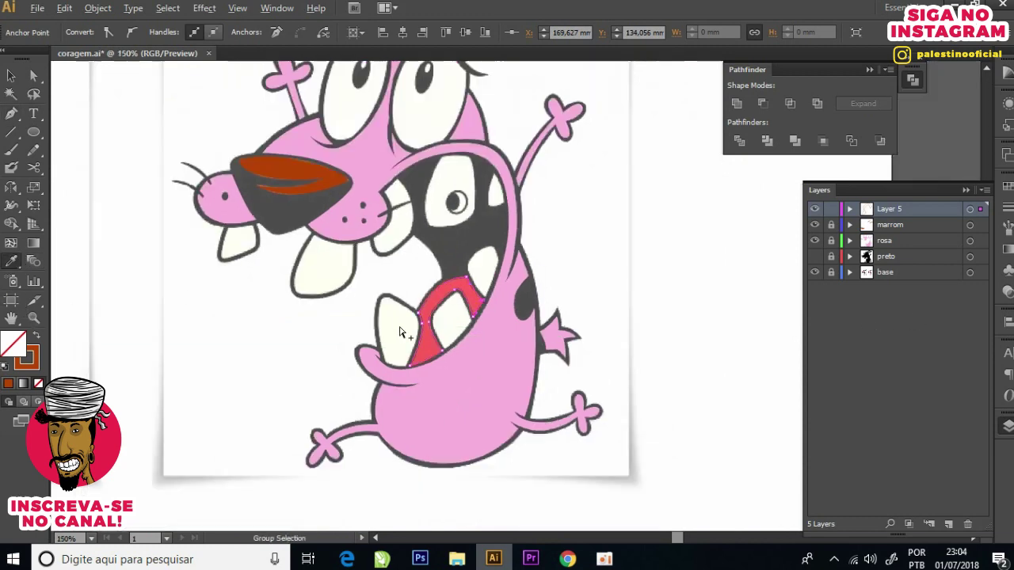
scroll(407, 339, "down", 3)
scroll(209, 309, "up", 3)
left_click(210, 311)
key("v")
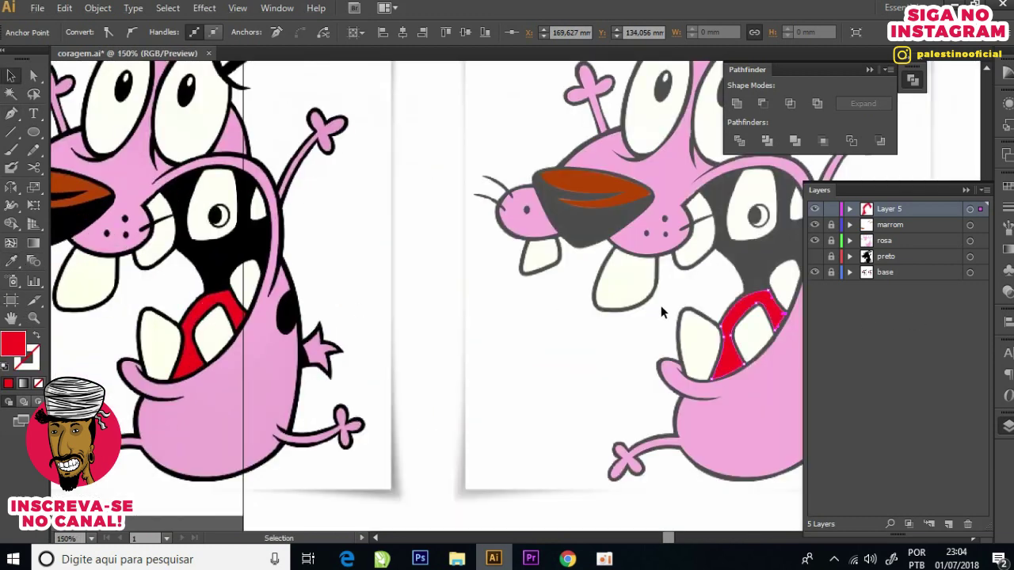
Step: Lock the tongue's layer and toggle the preto layer to check the result
left_click(831, 208)
left_click(814, 256)
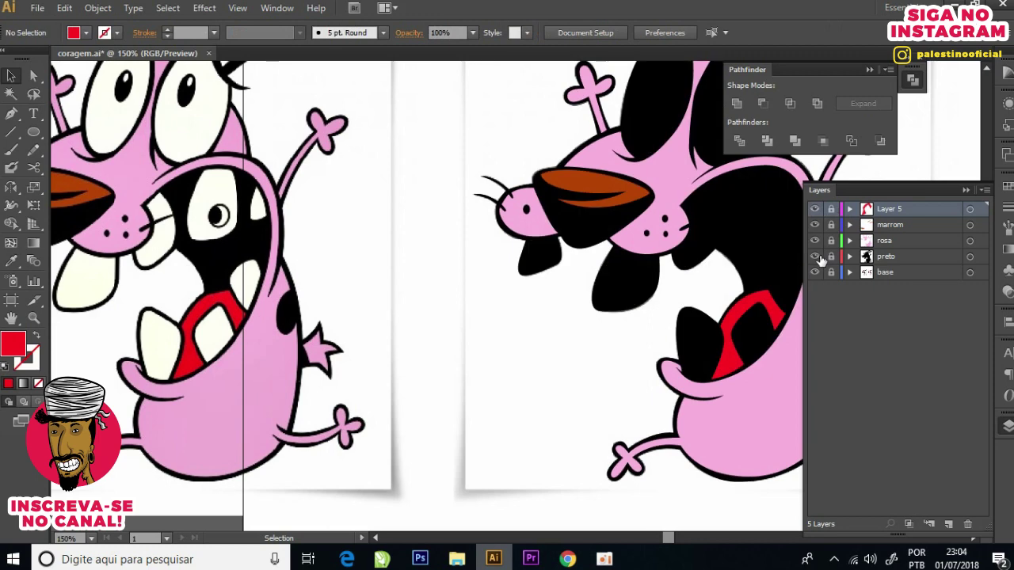
scroll(326, 215, "down", 3)
scroll(587, 266, "up", 3)
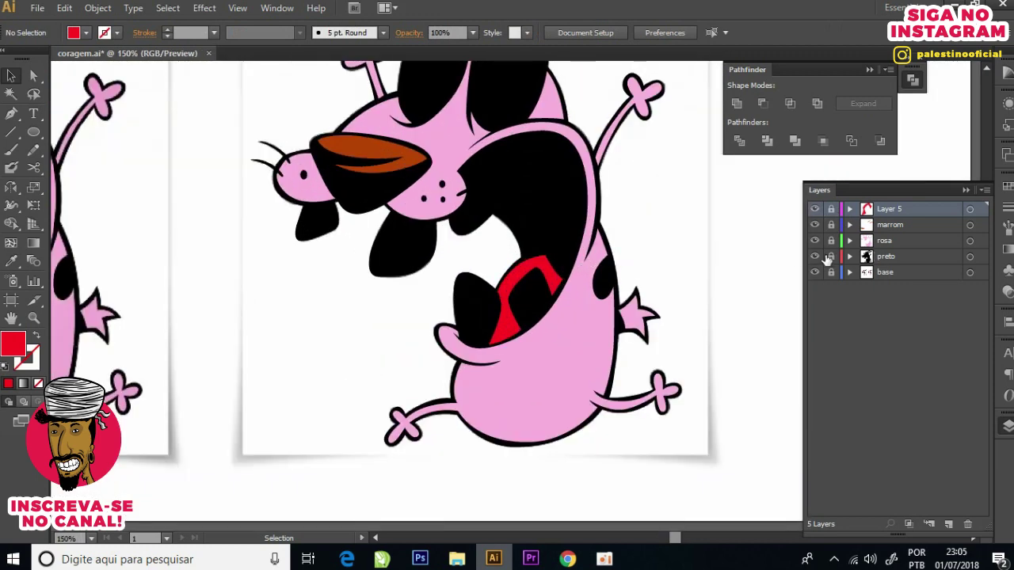
left_click(815, 256)
scroll(466, 240, "down", 2)
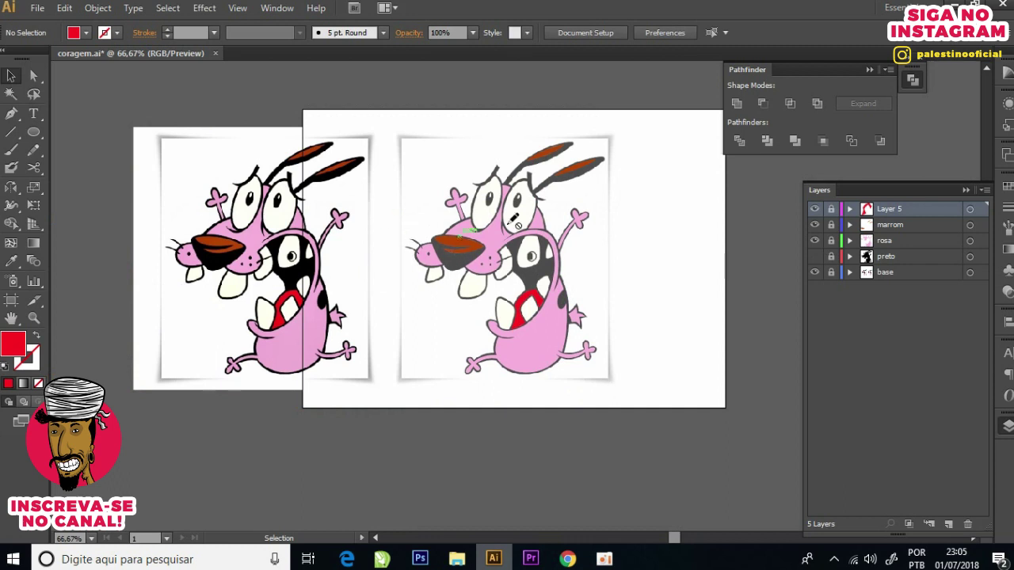
Step: Rename the tongue's layer to 'vermelho' and add a new Layer 6
double_click(889, 208)
type("vermelho")
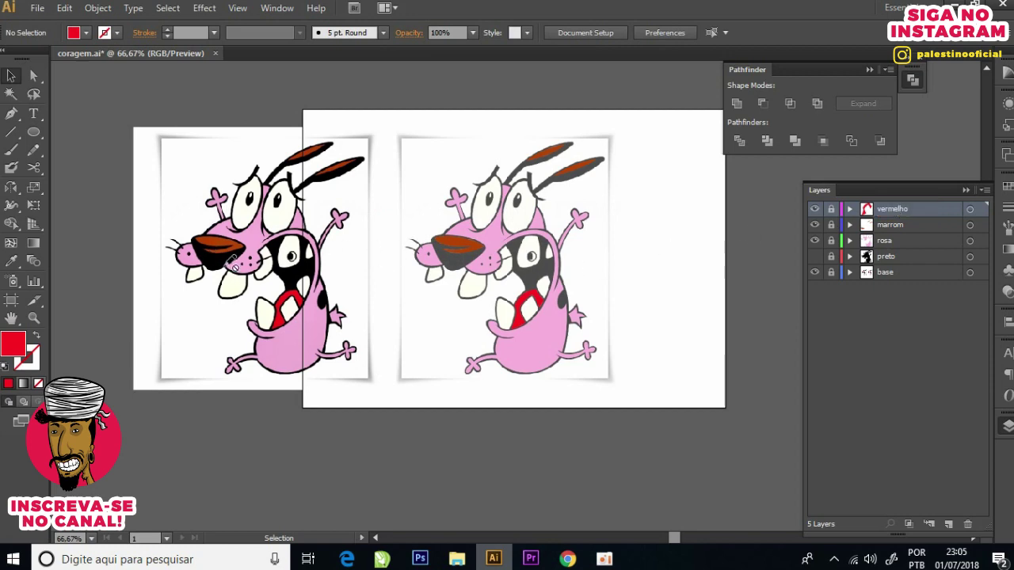
key("ctrl+plus")
key("ctrl+plus")
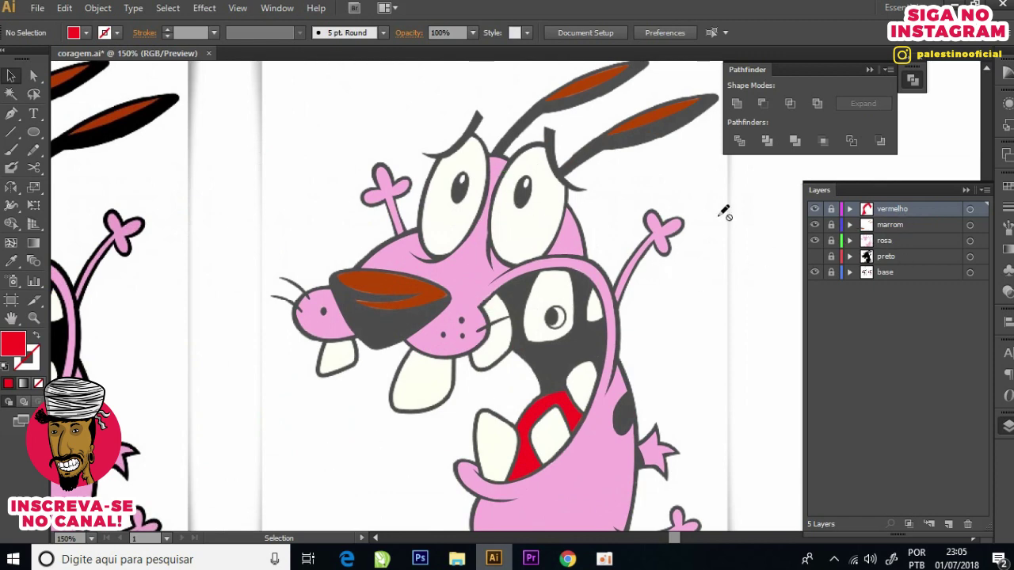
left_click(949, 525)
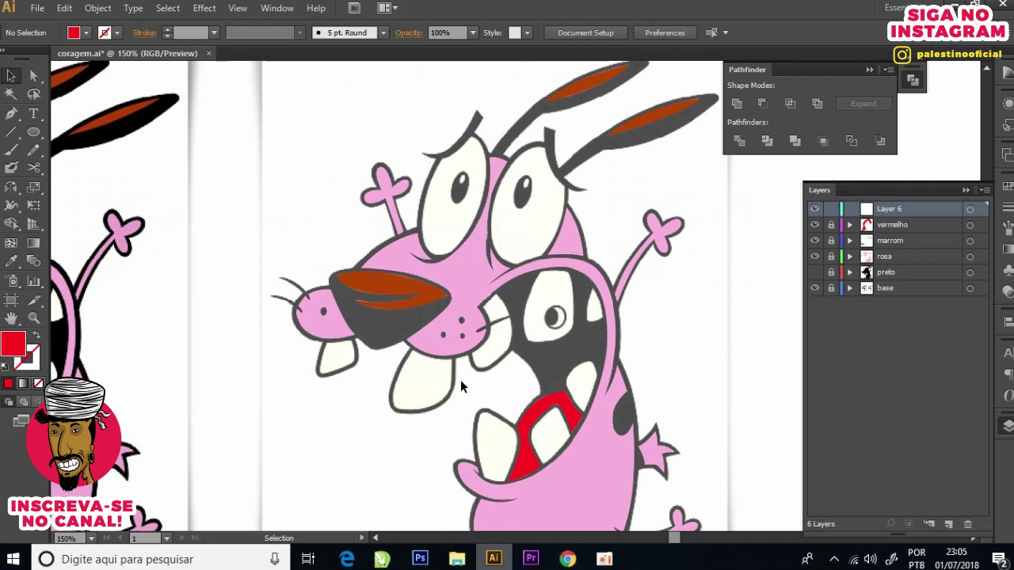
Step: Set a red stroke with no fill and trace the right eye's outline with the Pen
left_click(35, 339)
scroll(634, 131, "up", 1)
key("p")
scroll(515, 167, "up", 1)
scroll(511, 156, "up", 1)
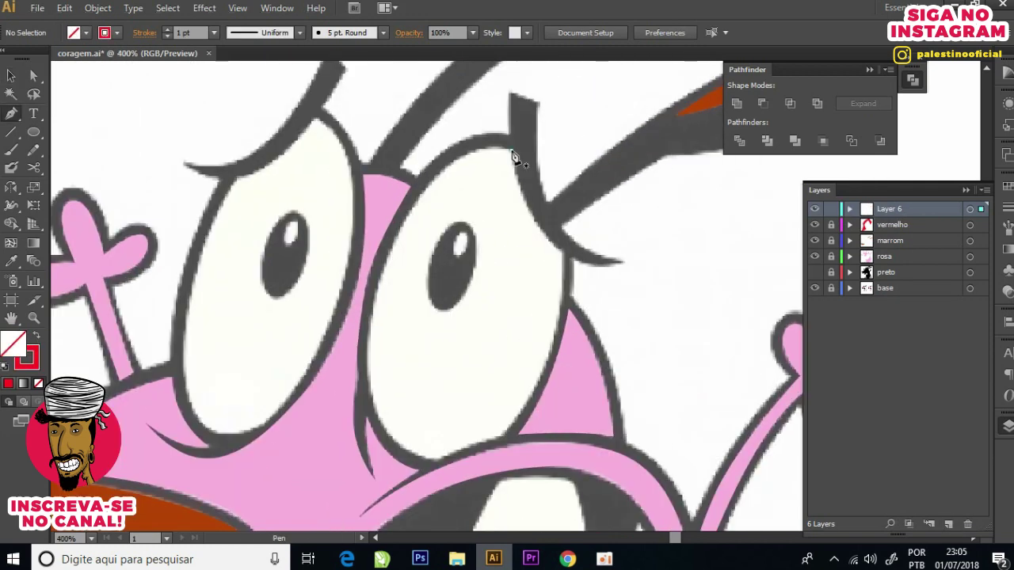
left_click(511, 151)
mouse_move(565, 252)
left_mouse_down()
mouse_move(610, 273)
mouse_move(565, 282)
mouse_move(636, 172)
left_mouse_up()
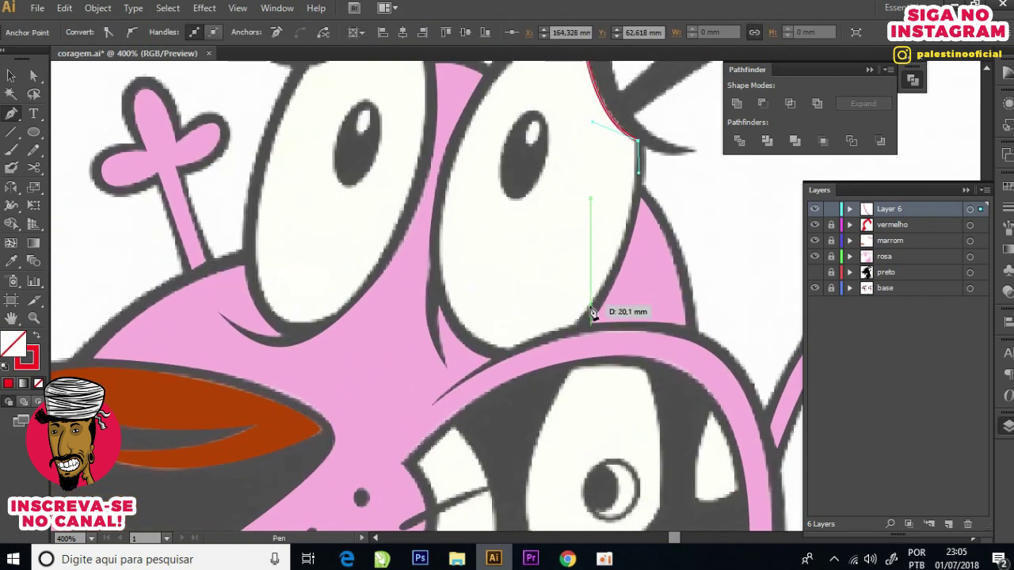
mouse_move(576, 329)
left_mouse_down()
mouse_move(521, 371)
mouse_move(520, 337)
left_mouse_up()
left_click_drag(511, 352, 441, 283)
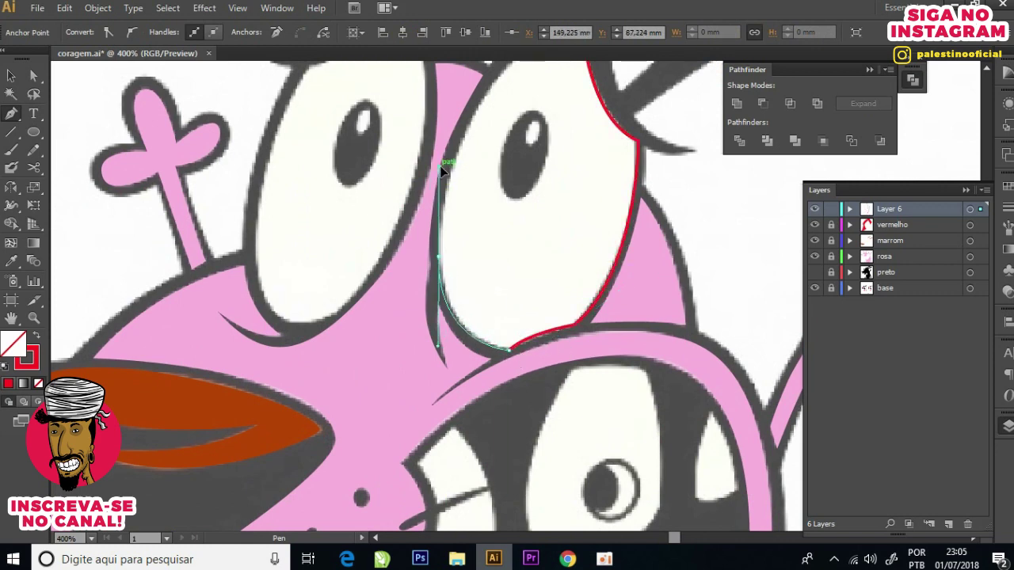
left_click_drag(430, 178, 450, 176)
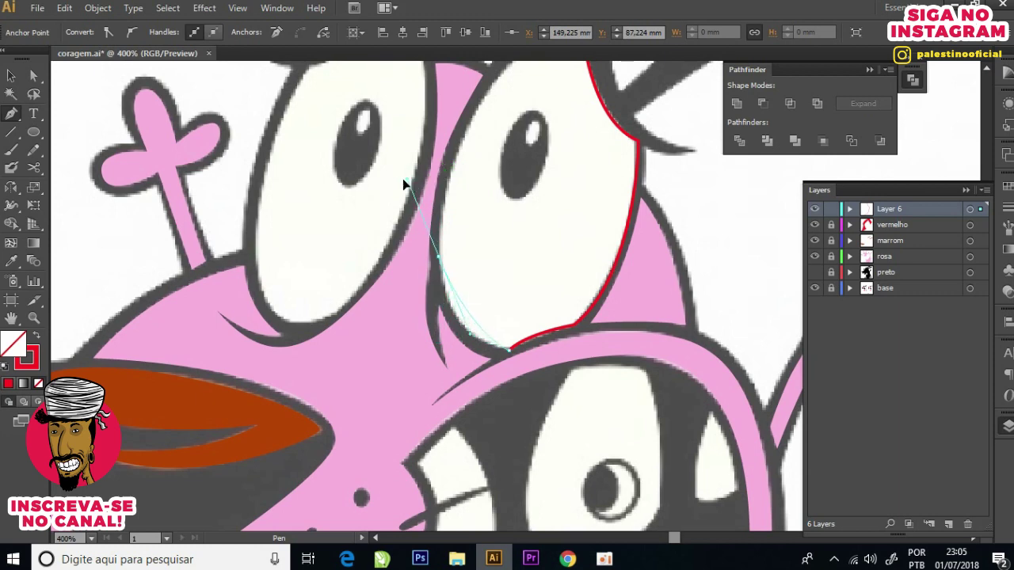
Step: Replace the misplaced left-edge anchor and close the right eye outline at its top
key("ctrl+z")
key("ctrl+z")
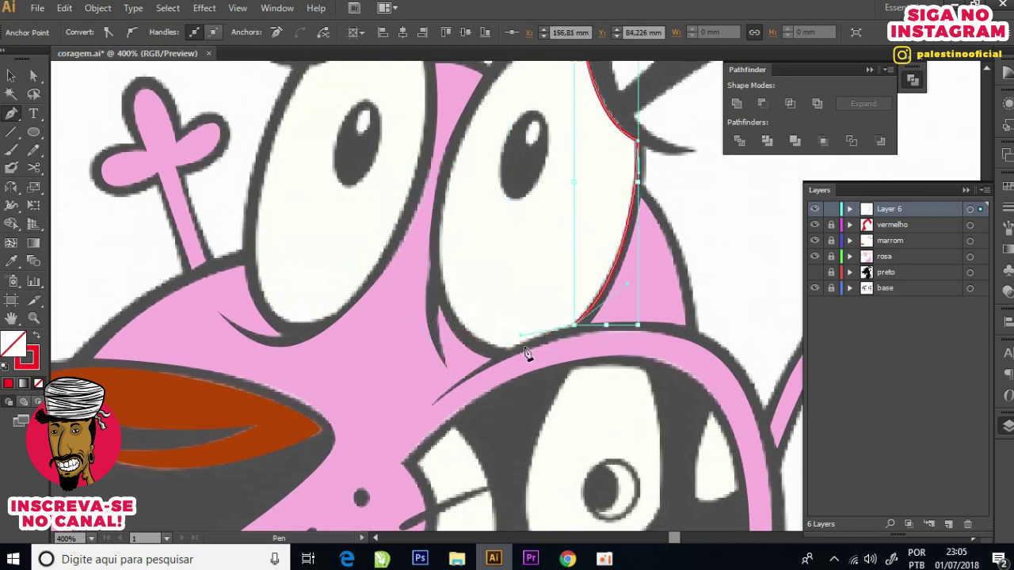
scroll(494, 367, "up", 2, "alt")
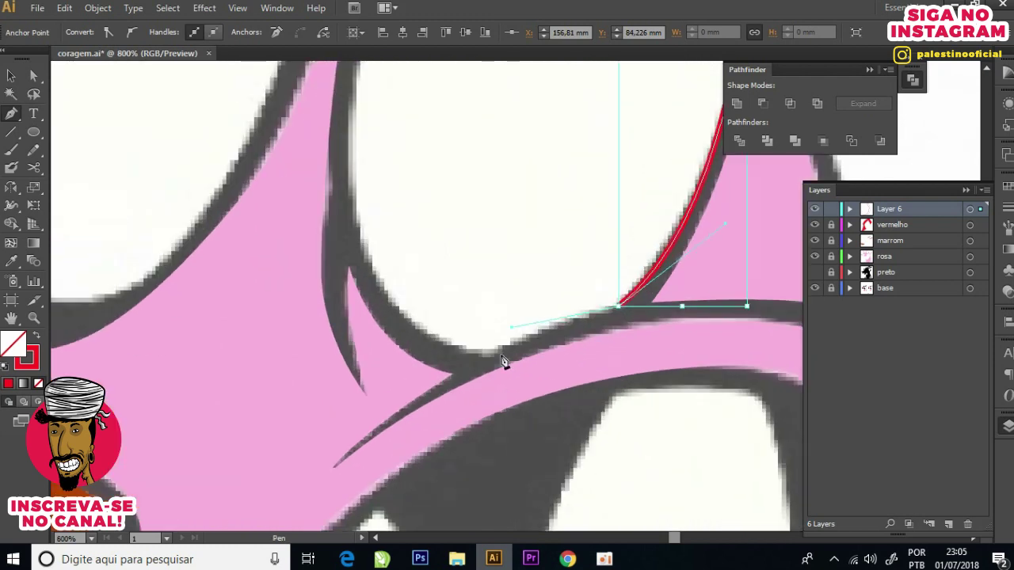
scroll(487, 357, "down", 2, "alt")
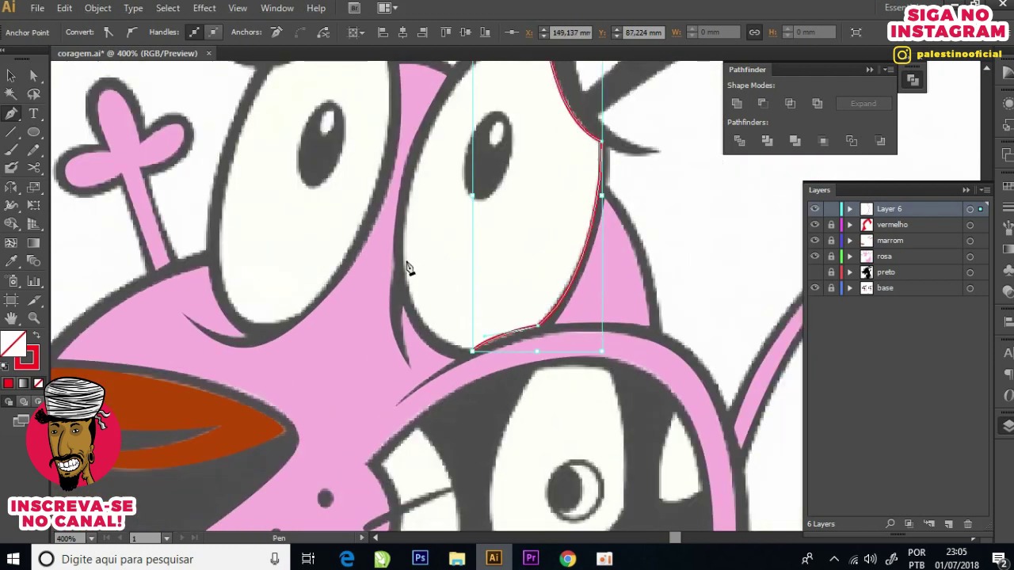
left_click_drag(404, 263, 406, 187)
scroll(408, 187, "up", 3)
scroll(408, 186, "right", 1)
left_click_drag(512, 153, 615, 165)
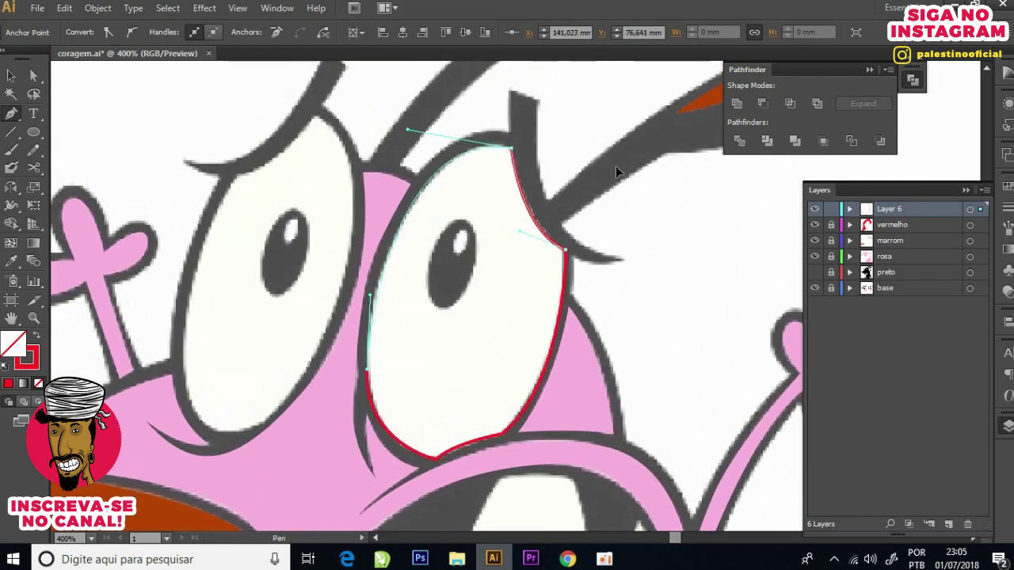
Step: Refine the right eye outline's left and top curves with Direct Selection, then deselect
key("a")
mouse_move(370, 297)
left_mouse_down()
mouse_move(360, 290)
mouse_move(371, 296)
left_mouse_up()
scroll(389, 238, "up", 1)
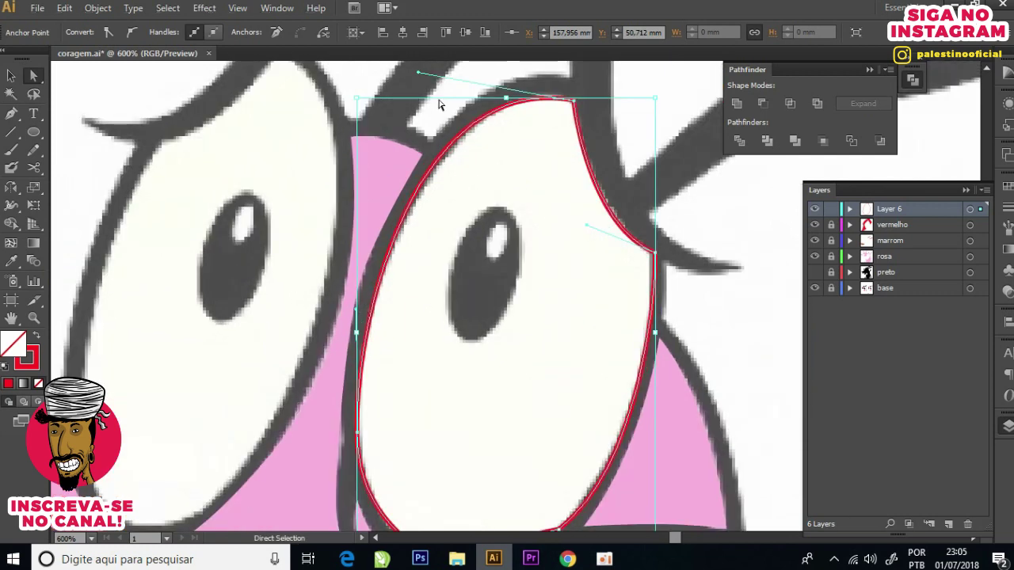
scroll(423, 76, "up", 2)
scroll(423, 136, "up", 1)
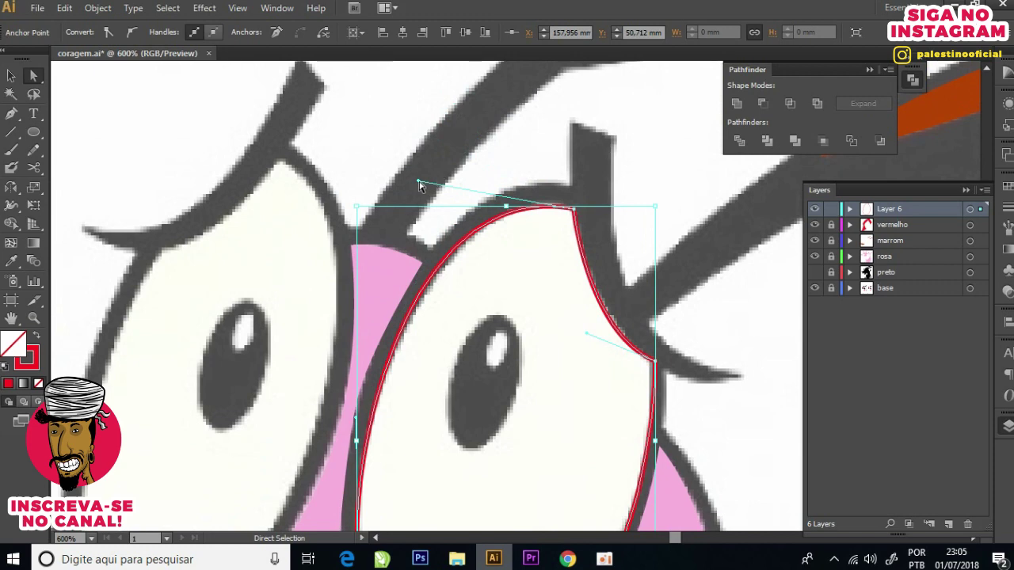
left_click_drag(419, 182, 427, 181)
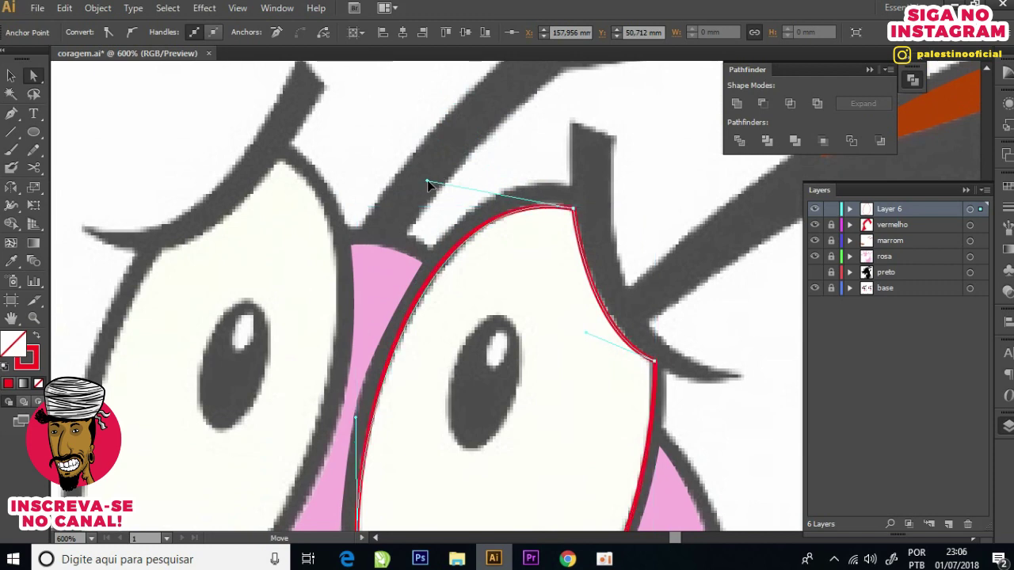
left_click(616, 203)
left_click(588, 222)
scroll(589, 222, "down", 5)
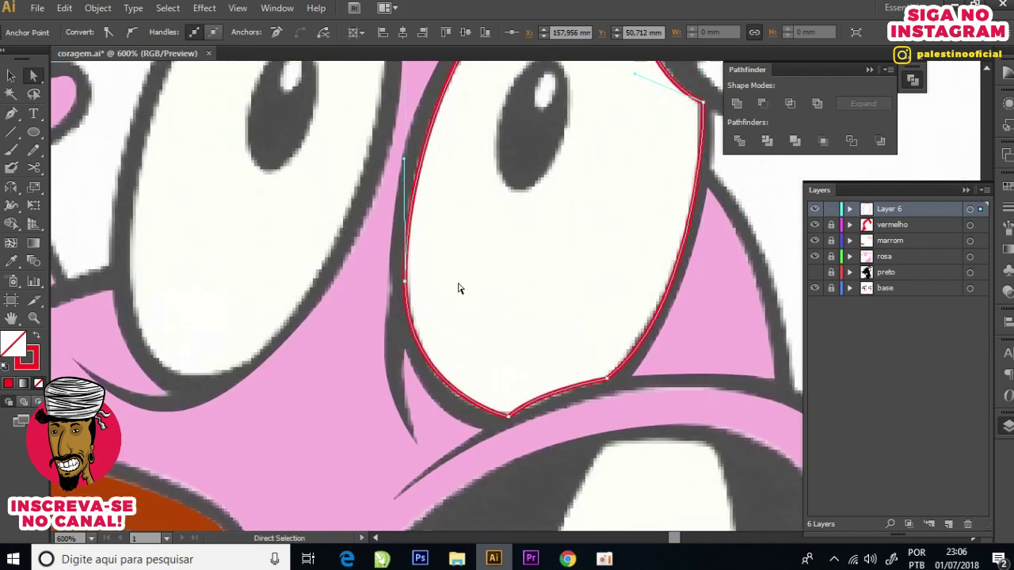
key("ctrl+minus")
left_click(352, 260)
Step: Trace the left eye's top and lower edge with the Pen, redoing one misplaced anchor
key("p")
scroll(362, 151, "up", 2)
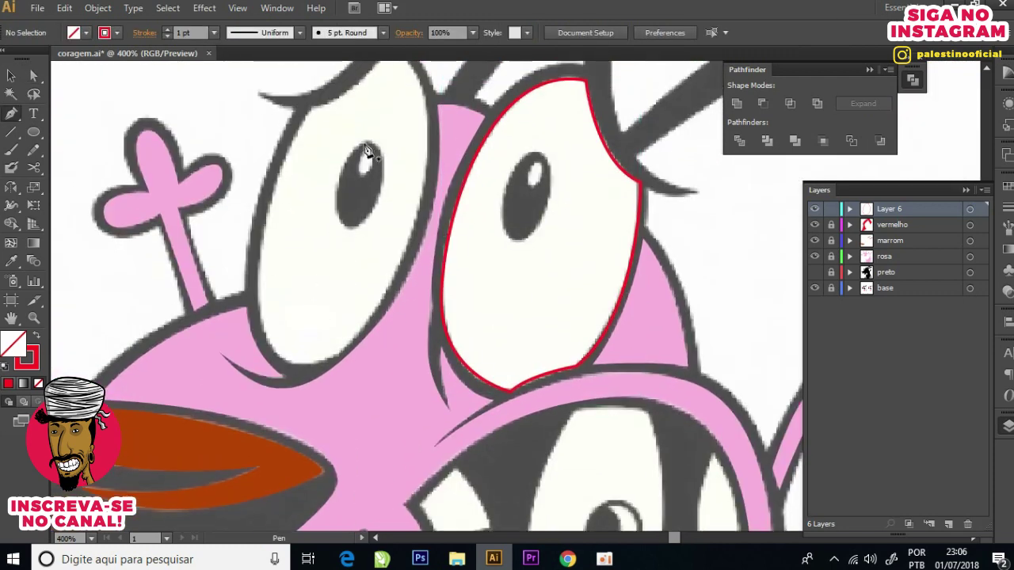
scroll(362, 135, "up", 1)
left_click(380, 140)
scroll(346, 183, "up", 1)
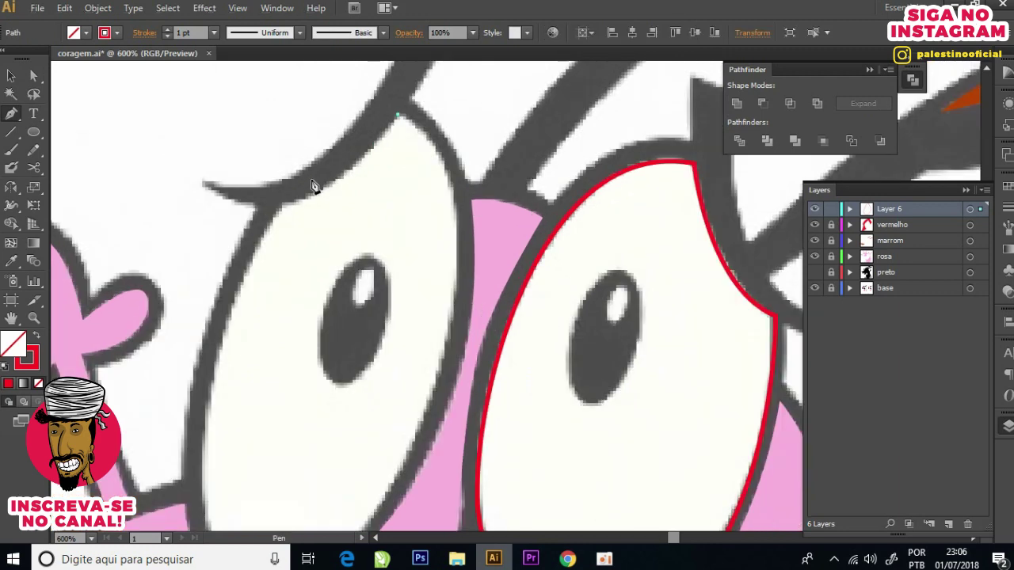
mouse_move(284, 201)
left_mouse_down()
mouse_move(217, 208)
mouse_move(254, 238)
left_mouse_up()
scroll(238, 325, "down", 2)
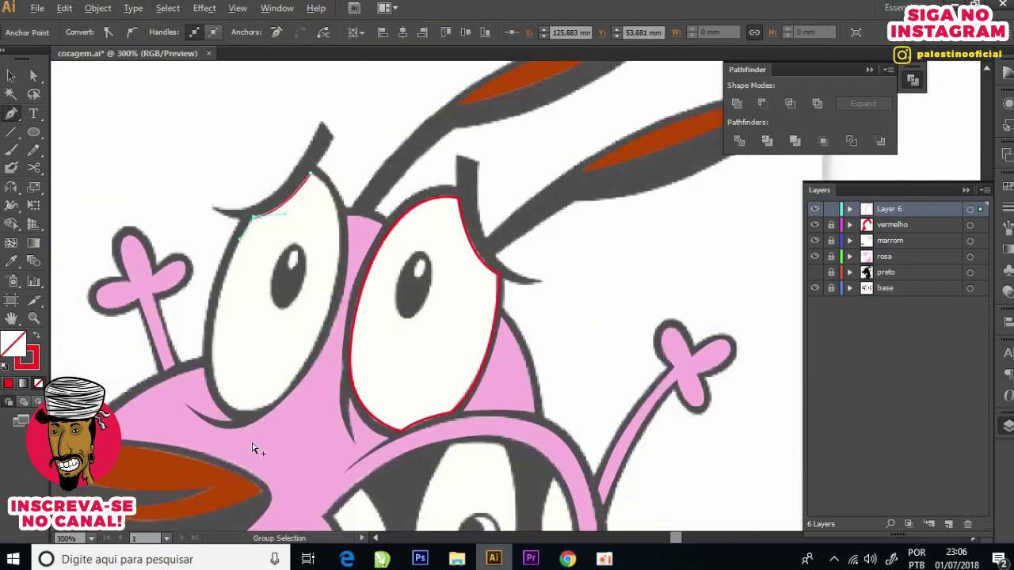
scroll(253, 449, "up", 1)
left_click_drag(243, 406, 331, 442)
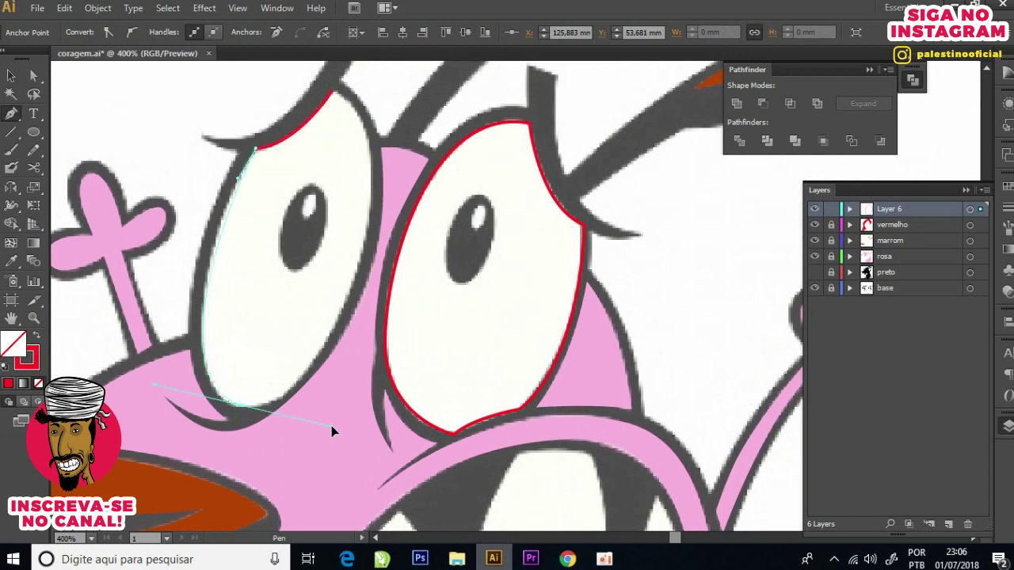
key("ctrl+z")
left_click_drag(201, 339, 204, 403)
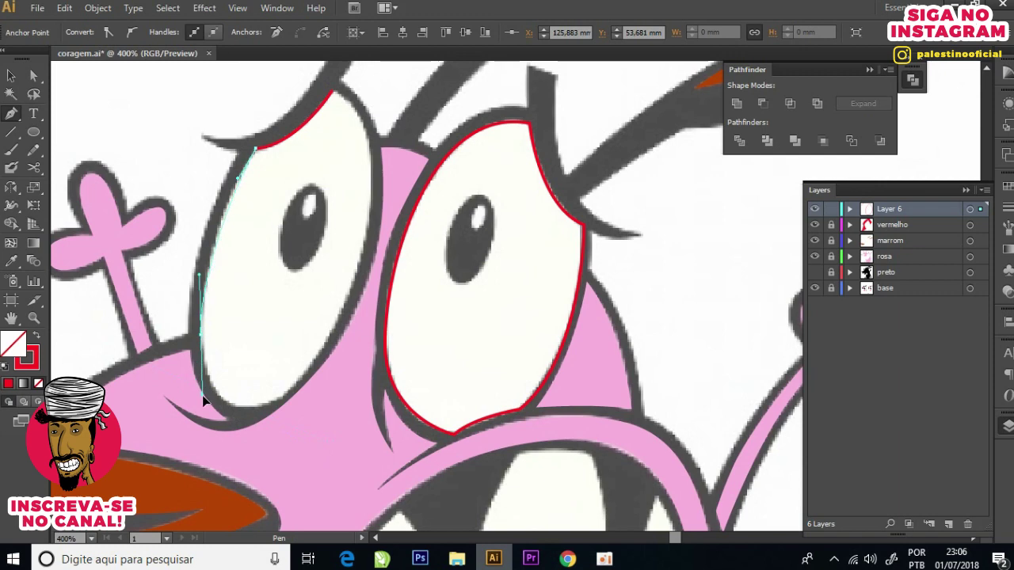
Step: Close the left eye outline at its top, adjust its curve, and deselect
scroll(203, 405, "up", 1)
left_click_drag(264, 411, 325, 401)
scroll(320, 401, "down", 2)
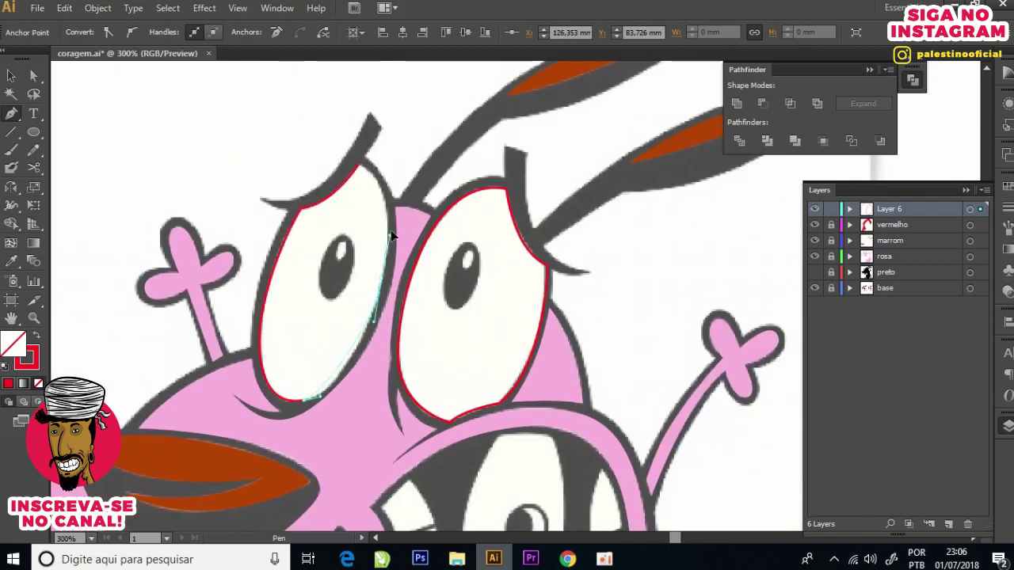
left_click(360, 164)
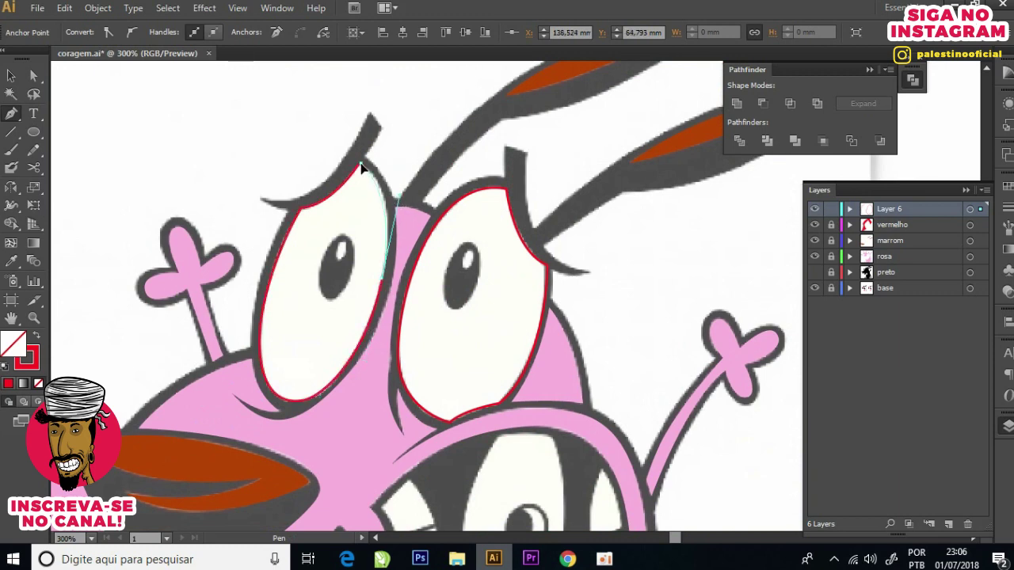
scroll(386, 182, "up", 1)
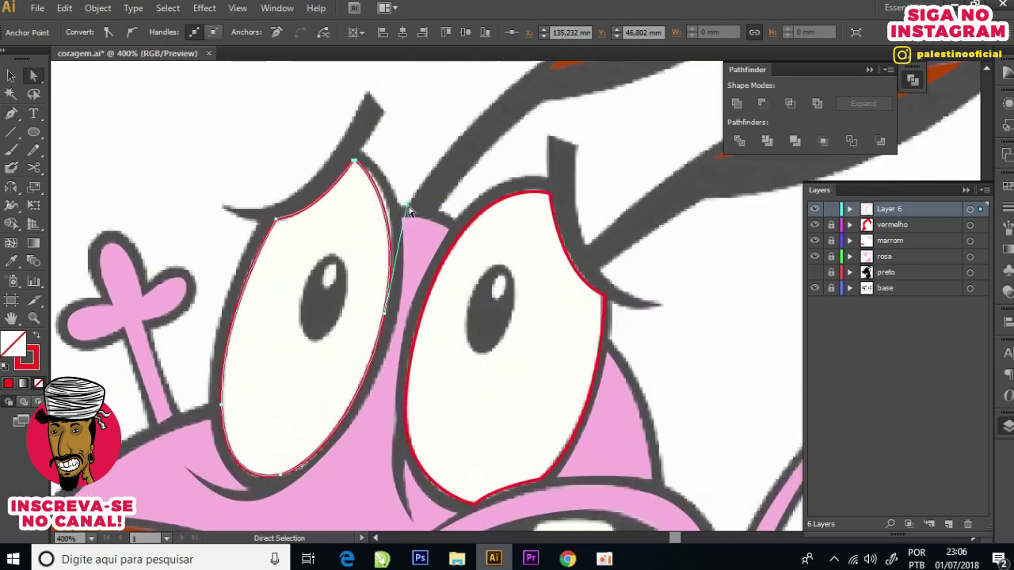
left_click_drag(411, 211, 411, 194)
key("ctrl+minus")
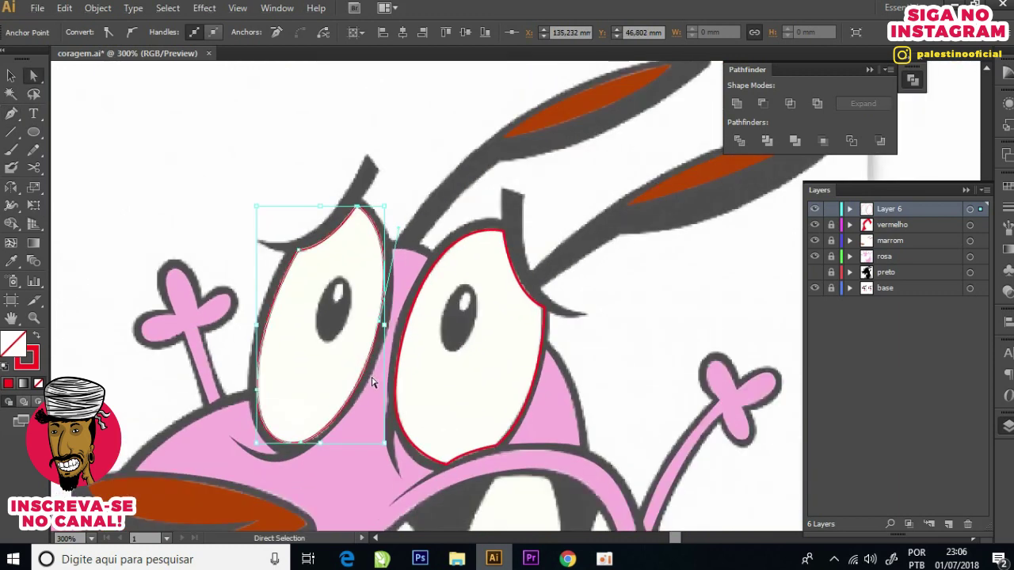
key("ctrl+minus")
left_click(495, 260)
key("ctrl+minus")
key("ctrl+plus")
key("ctrl+plus")
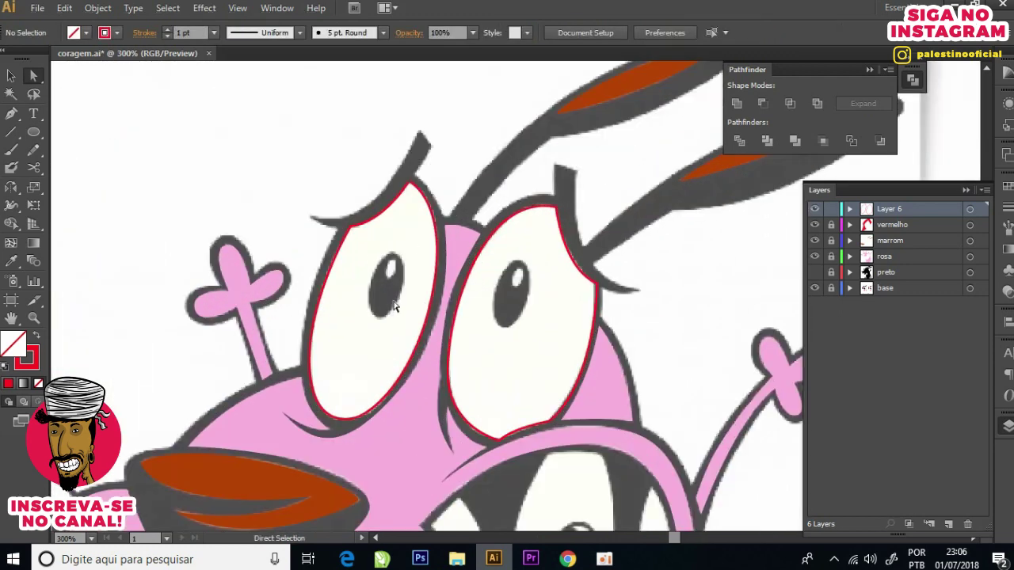
Step: Draw an ellipse over the left pupil and tilt it to match the pupil
key("ctrl+plus")
key("ctrl+plus")
key("ctrl+minus")
key("ctrl+minus")
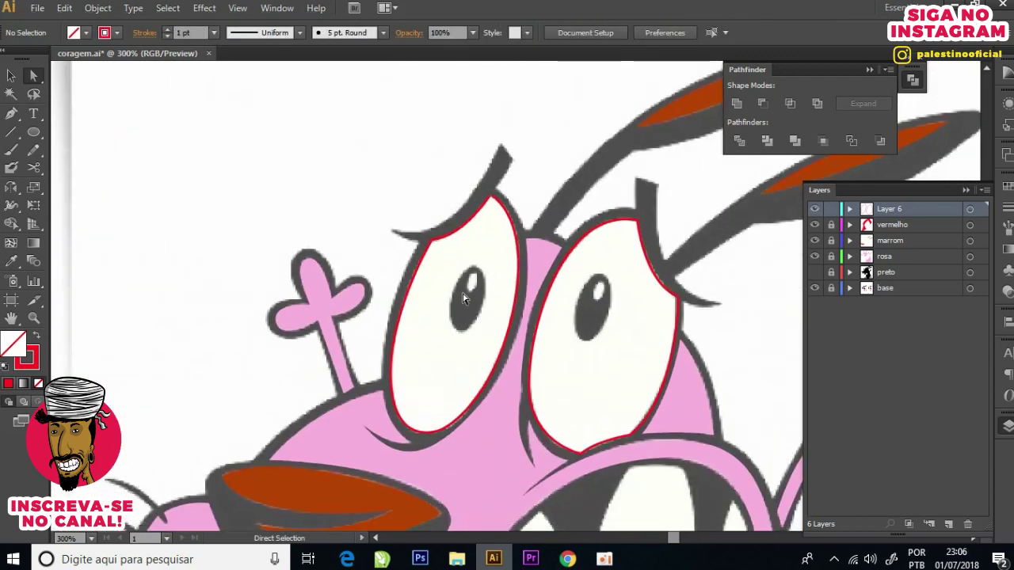
key("ctrl+plus")
key("ctrl+plus")
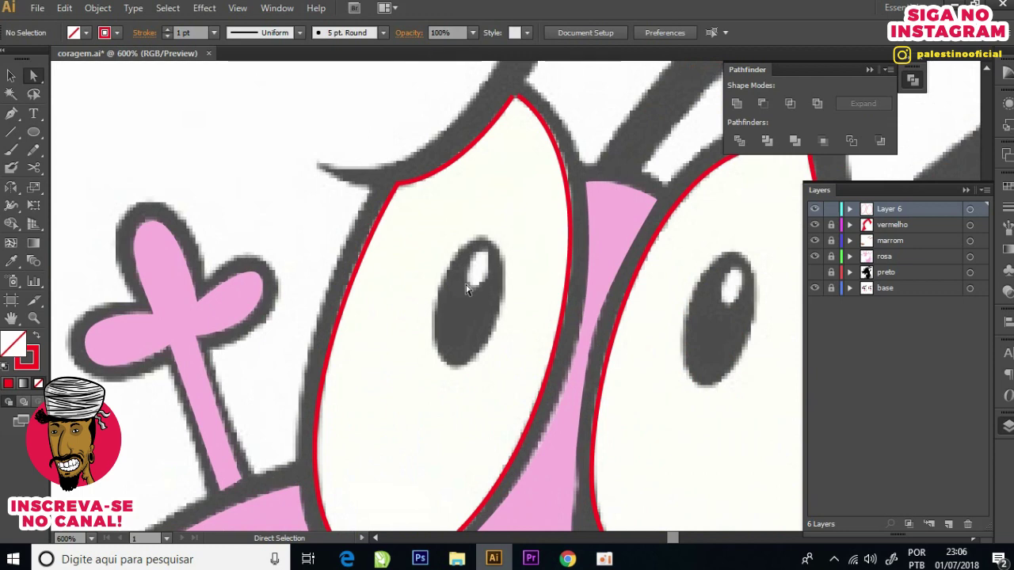
key("l")
mouse_move(434, 228)
left_mouse_down()
mouse_move(448, 282)
mouse_move(498, 354)
left_mouse_up()
key("v")
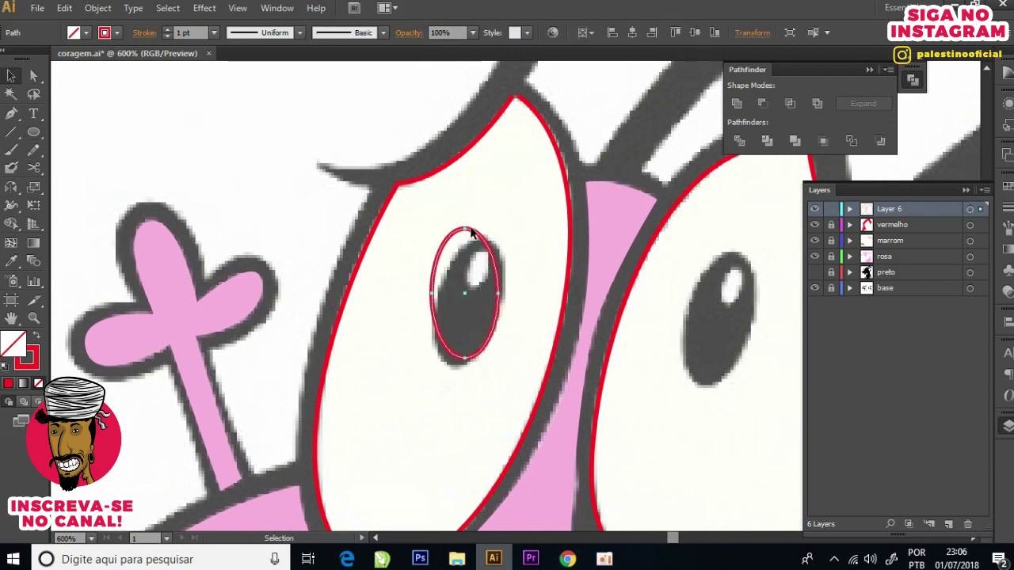
left_click(488, 228)
left_click(470, 240)
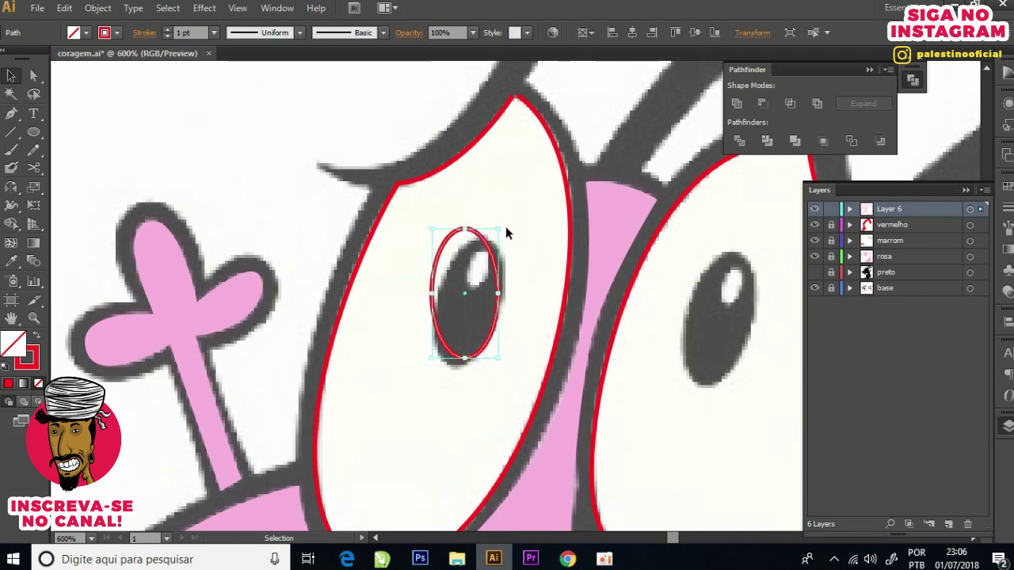
left_click_drag(503, 227, 505, 271)
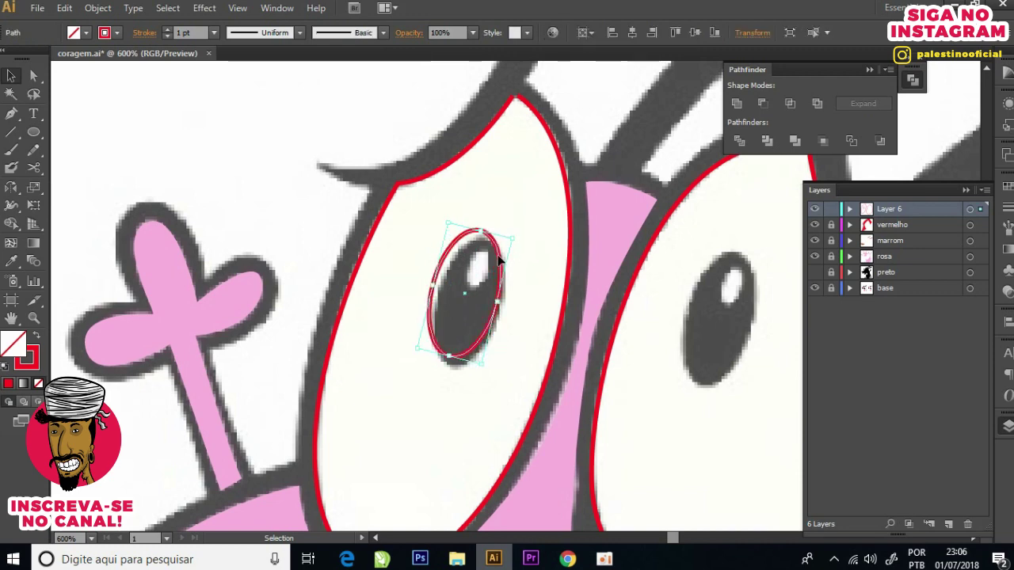
Step: Alt-drag a copy of the tilted ellipse onto the right pupil and check both eye outlines
scroll(505, 271, "down", 1)
left_click_drag(503, 272, 671, 283)
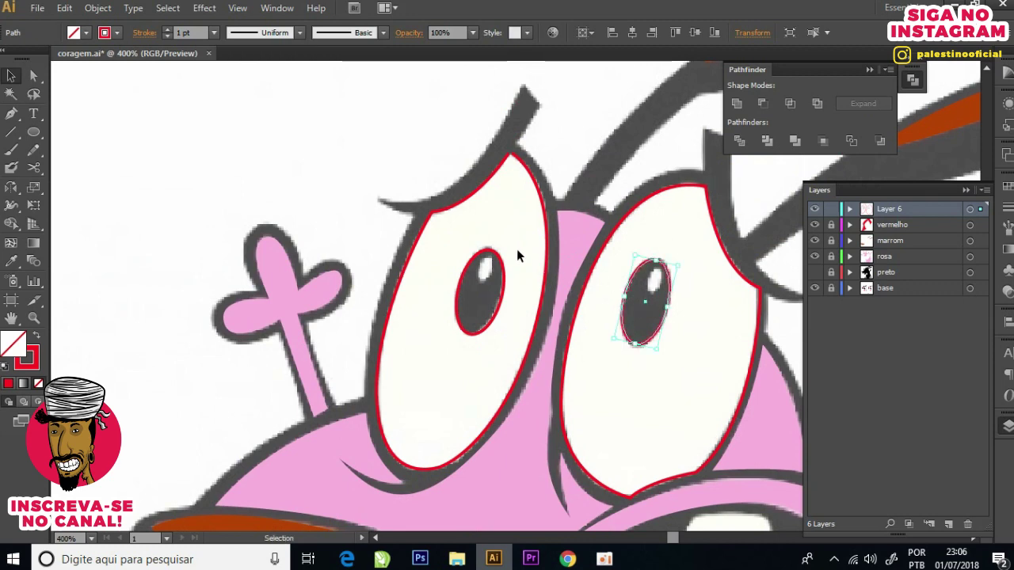
left_click(550, 305)
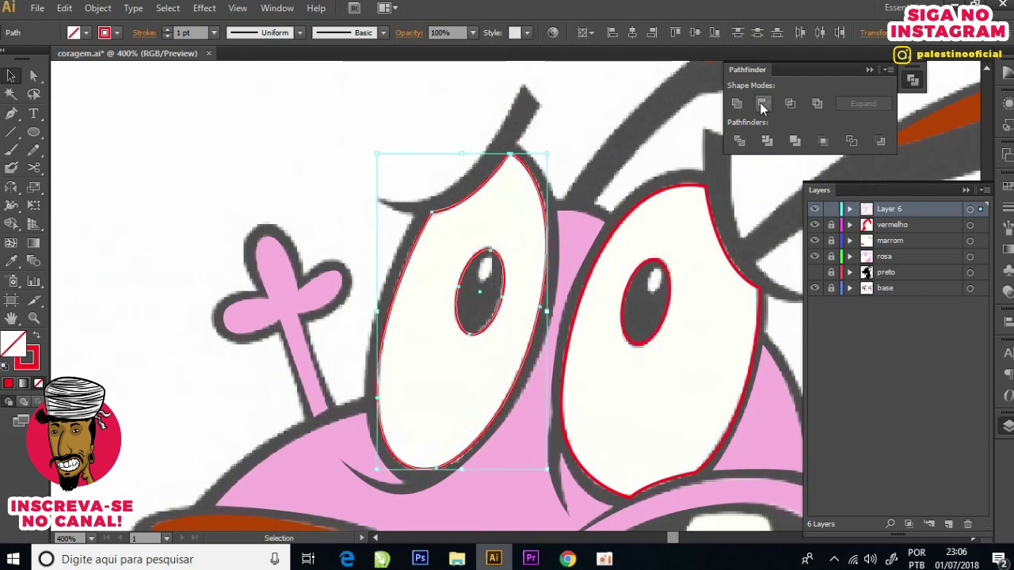
left_click(656, 283)
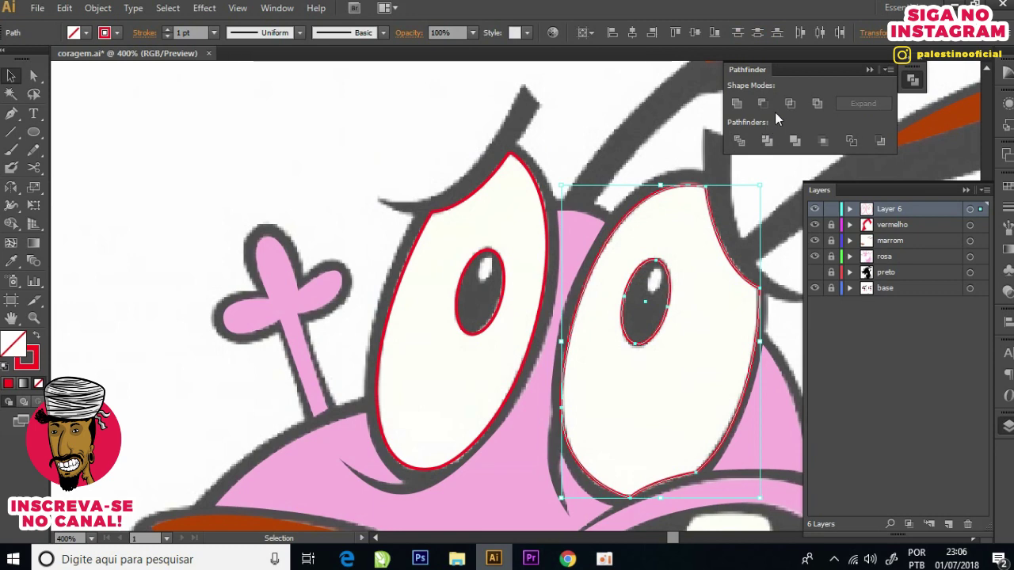
left_click(714, 261)
scroll(465, 277, "up", 1)
scroll(534, 261, "up", 1)
key("l")
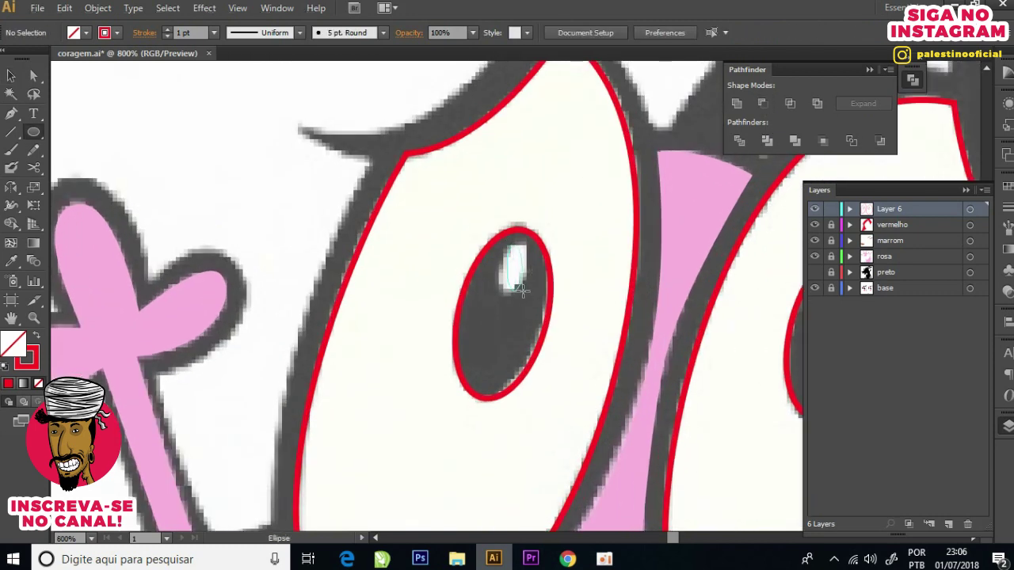
Step: Draw a small narrow, tilted highlight ellipse in the left pupil and copy it into the right
left_click_drag(525, 289, 528, 293)
key("v")
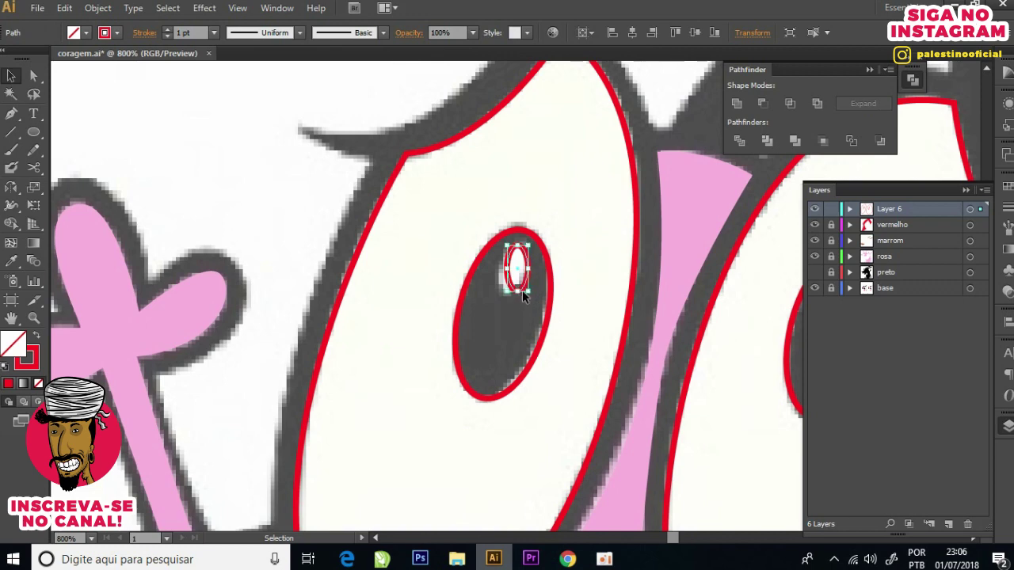
left_click_drag(504, 271, 503, 271)
left_click_drag(533, 300, 527, 309)
scroll(511, 278, "down", 1)
scroll(508, 274, "down", 1)
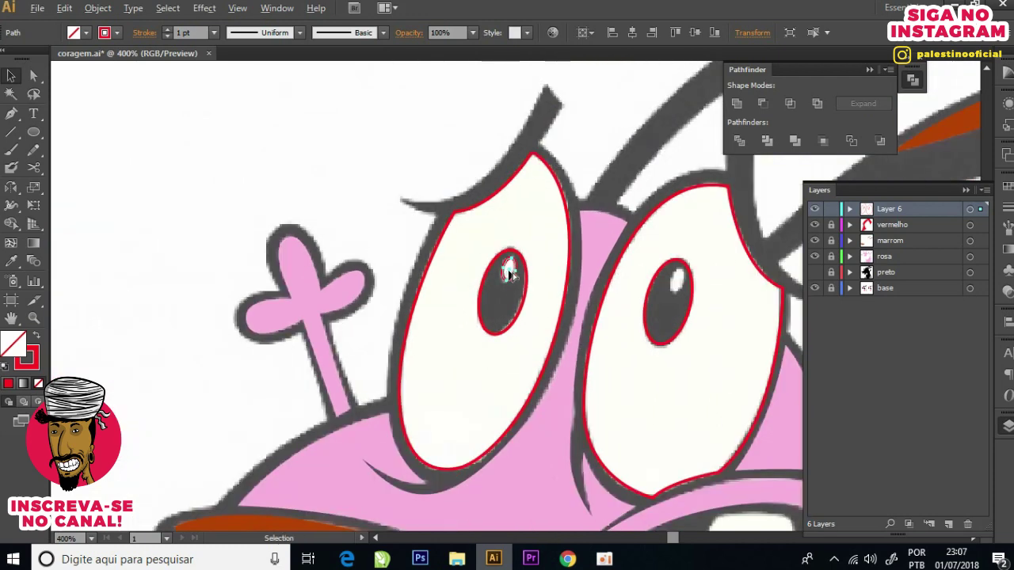
left_click_drag(656, 279, 672, 281)
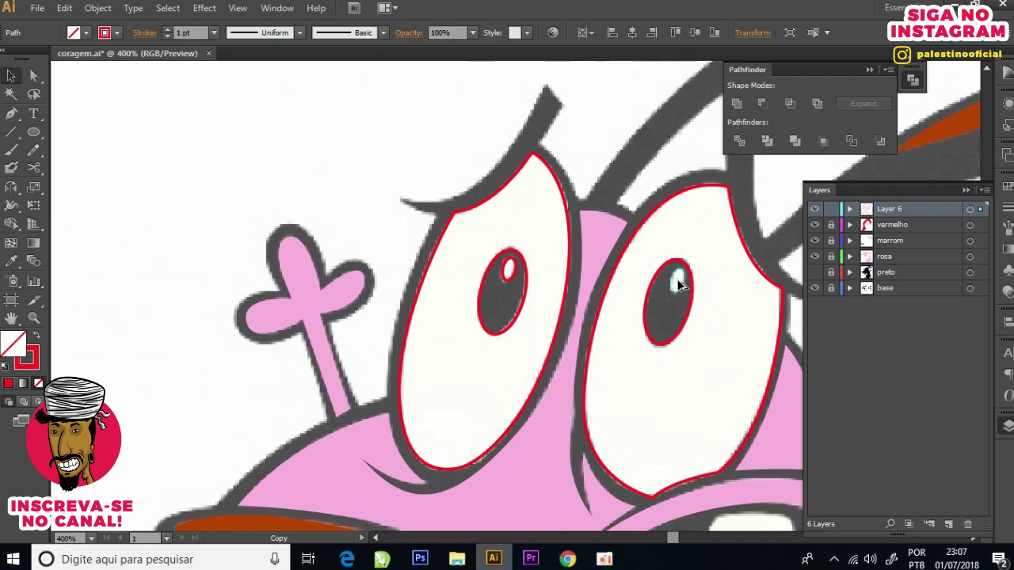
scroll(523, 232, "down", 1)
left_click(392, 266)
scroll(392, 265, "down", 1)
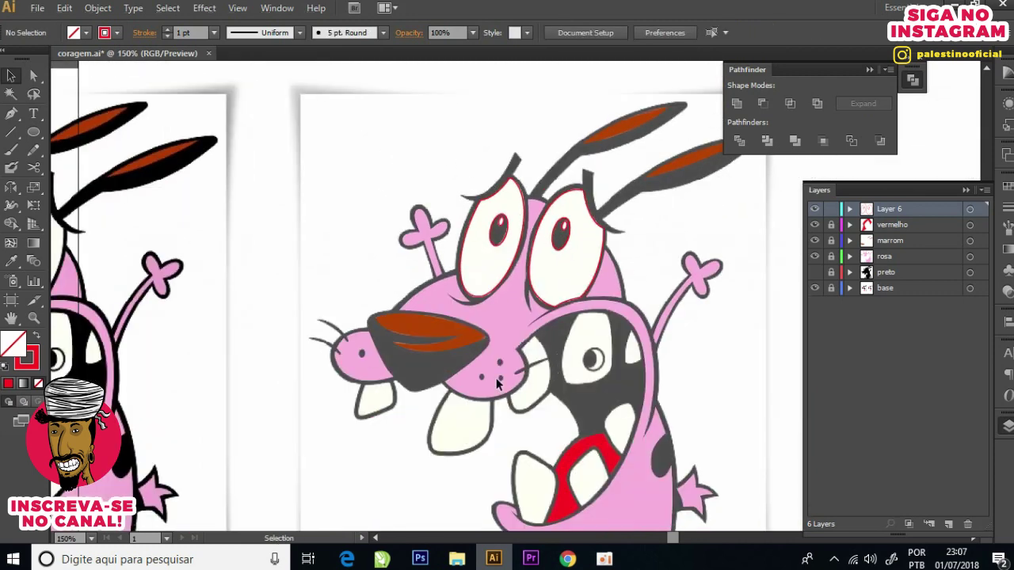
Step: Trace and close a red outline around the first tooth below the nose
scroll(395, 317, "up", 1)
scroll(344, 359, "up", 1)
key("p")
scroll(389, 333, "up", 1)
scroll(393, 332, "up", 2)
left_click_drag(354, 481, 361, 509)
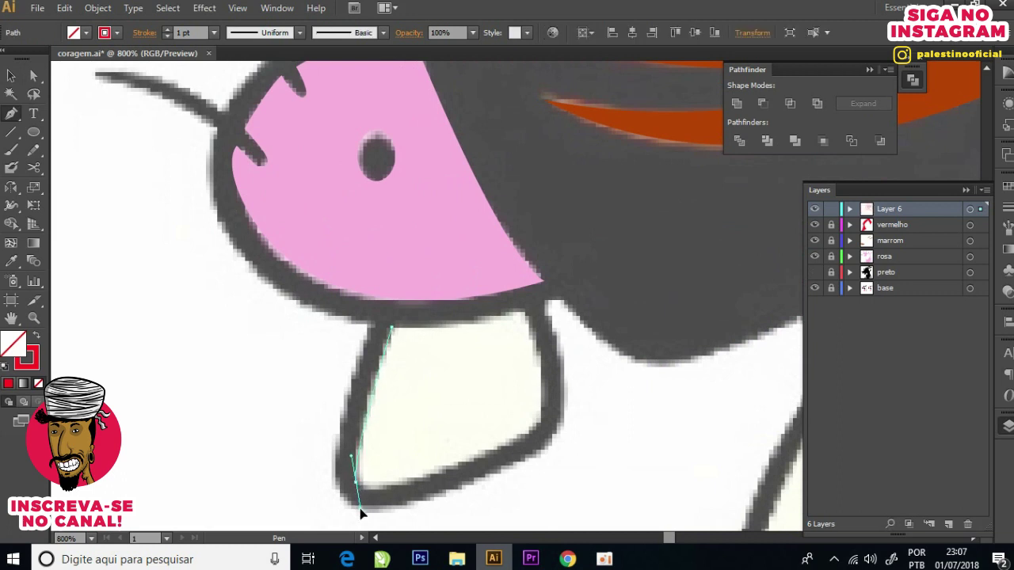
left_click_drag(510, 443, 527, 435)
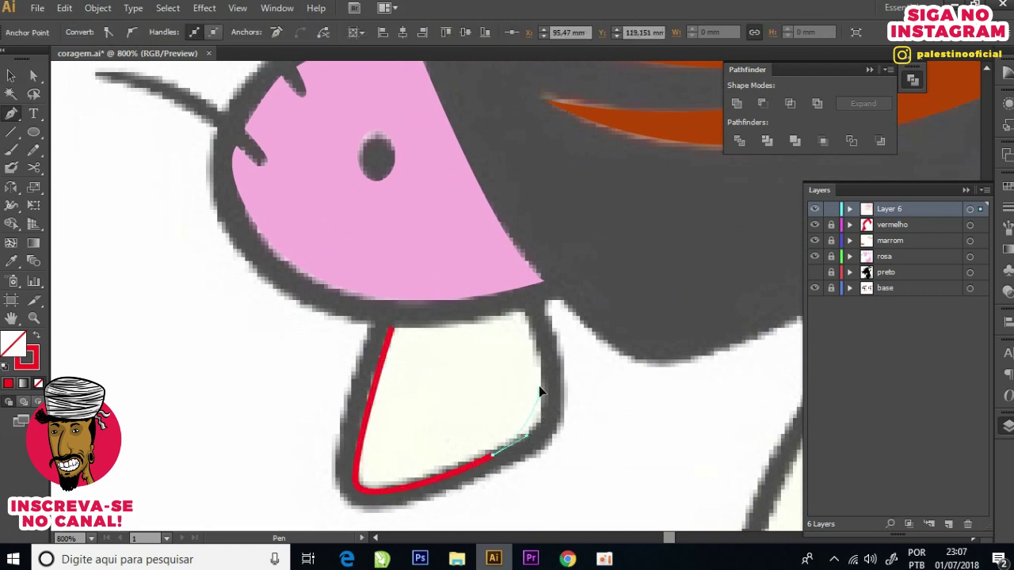
left_click(524, 312)
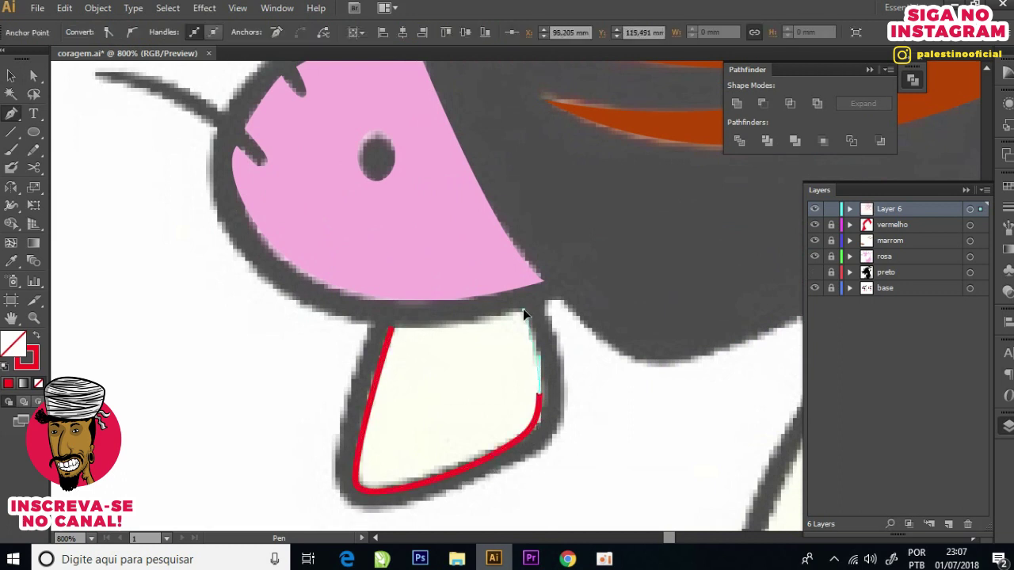
left_click(390, 327)
Step: Trace and close the second tooth's outline along its top, right side and bottom
scroll(292, 314, "down", 1)
scroll(507, 339, "right", 2)
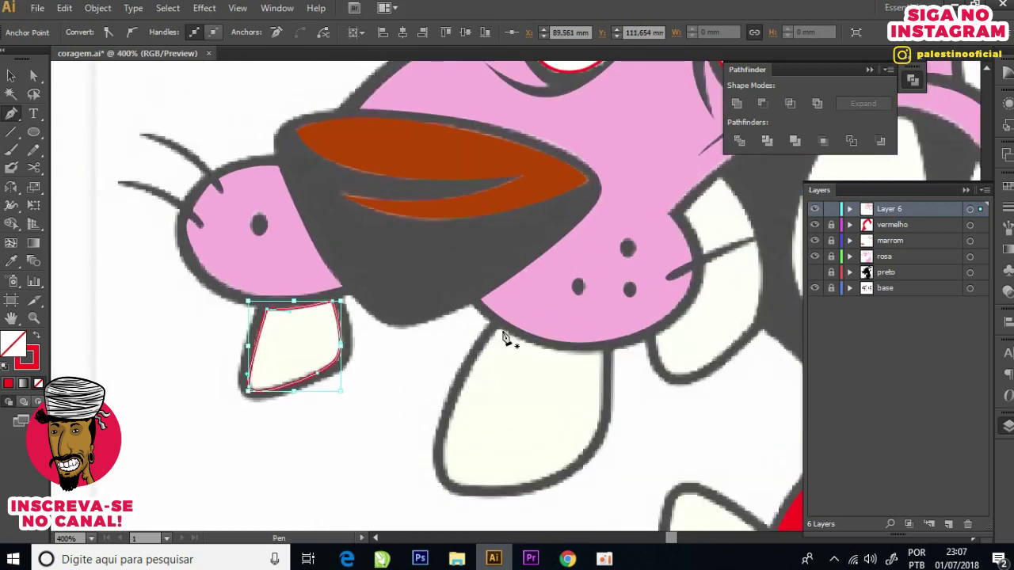
left_click(500, 334)
scroll(586, 381, "up", 1)
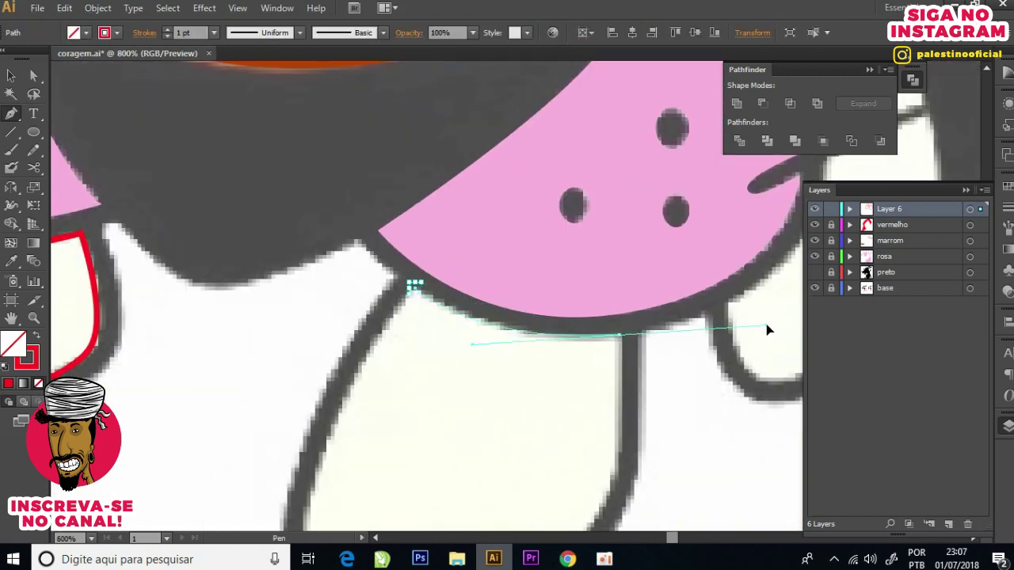
left_click_drag(621, 387, 618, 385)
scroll(618, 385, "down", 1)
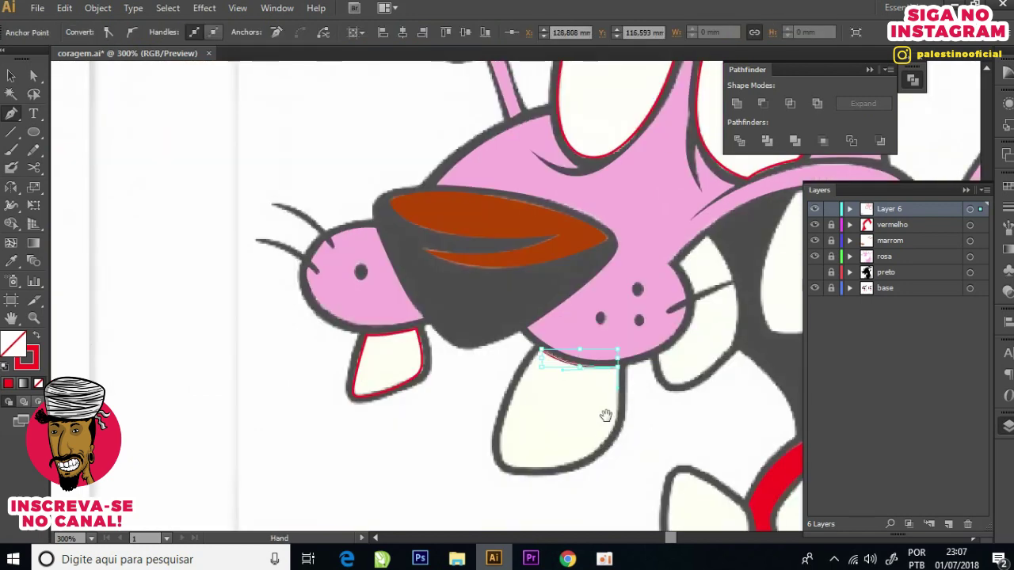
scroll(607, 419, "down", 1)
scroll(611, 389, "right", 2)
left_click(611, 408)
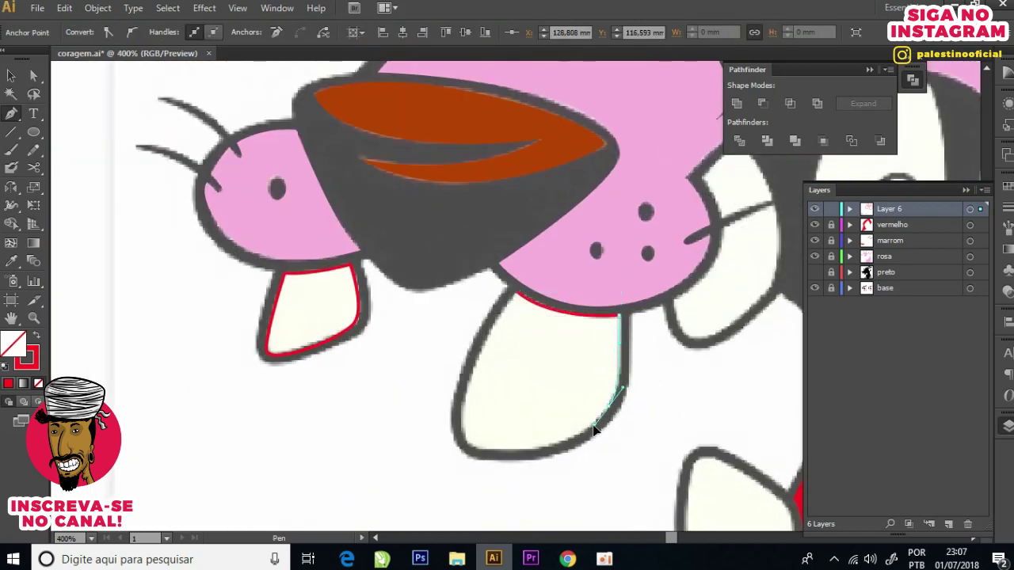
scroll(562, 447, "up", 1)
left_click_drag(491, 453, 416, 453)
left_click_drag(407, 387, 419, 338)
left_click(491, 220)
Step: Move the view over to the next teeth beside the muzzle
scroll(382, 229, "down", 2)
scroll(675, 172, "up", 2)
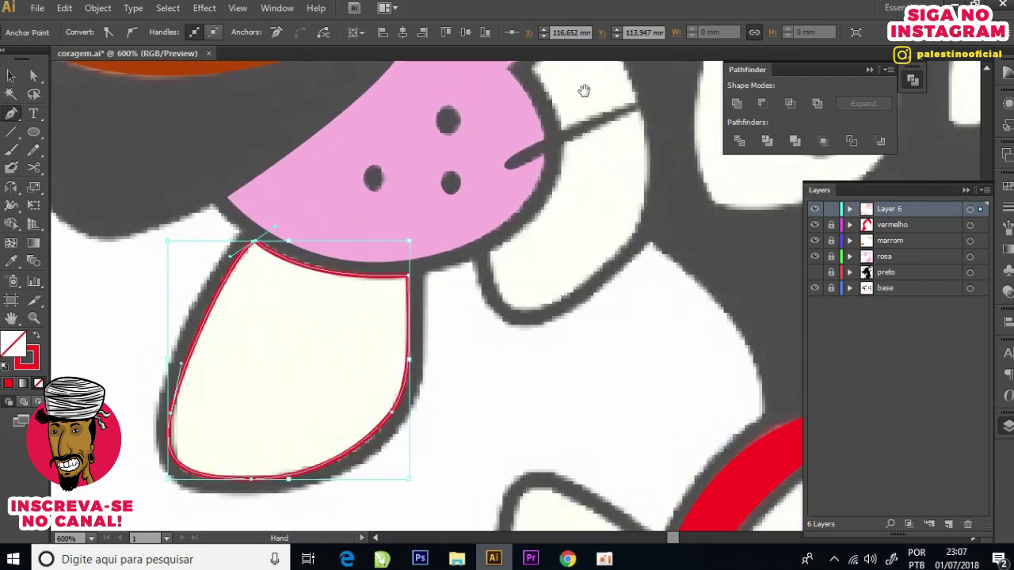
left_click_drag(584, 91, 536, 226)
scroll(539, 159, "up", 1)
scroll(530, 154, "up", 1)
left_click(526, 150)
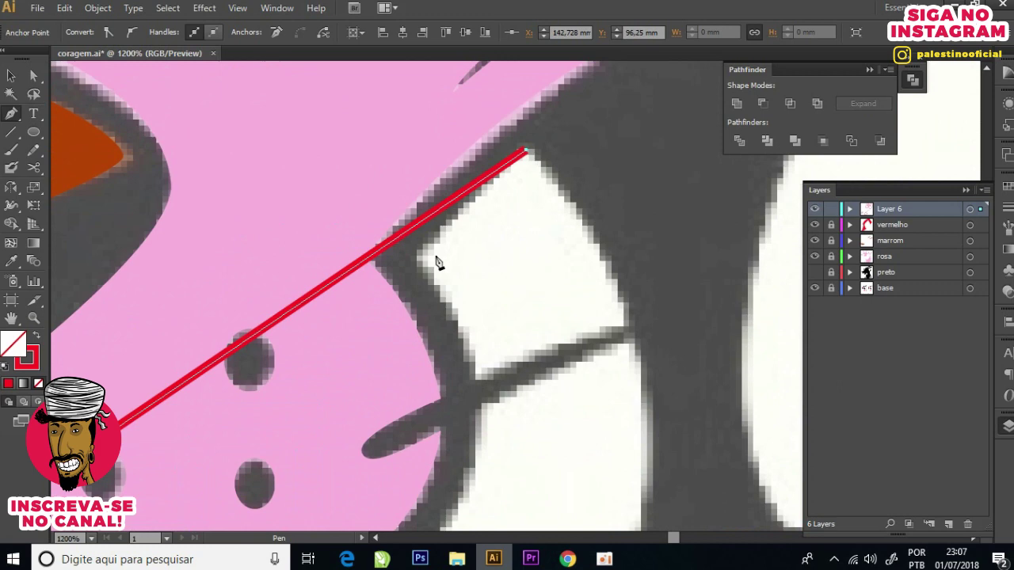
scroll(438, 264, "down", 2)
scroll(494, 219, "down", 1)
scroll(346, 325, "up", 3)
left_click(348, 325)
scroll(344, 329, "down", 1)
scroll(439, 251, "down", 1)
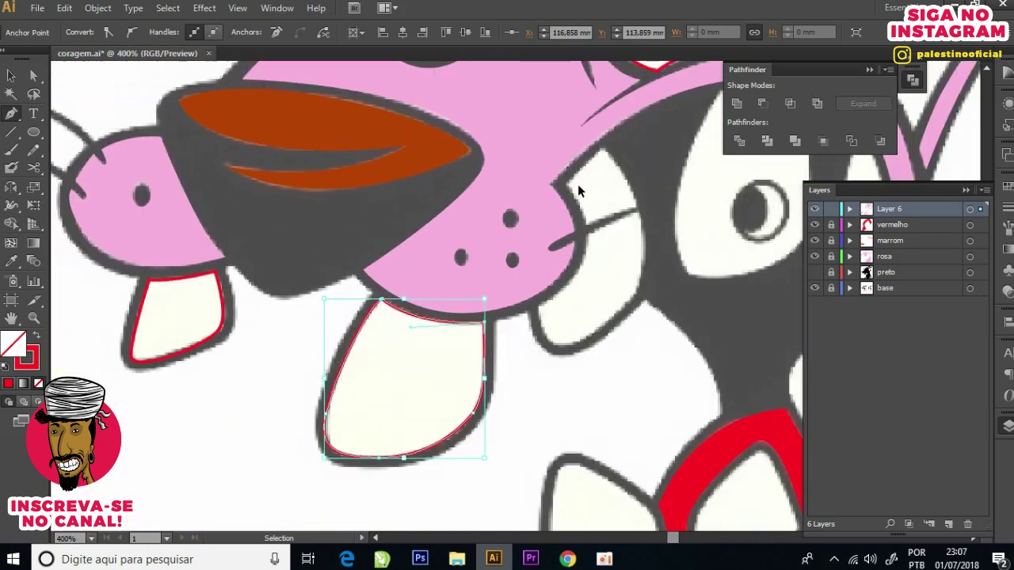
scroll(577, 190, "up", 2)
Step: Trace and close the small tooth outline beside the muzzle
left_click(554, 171)
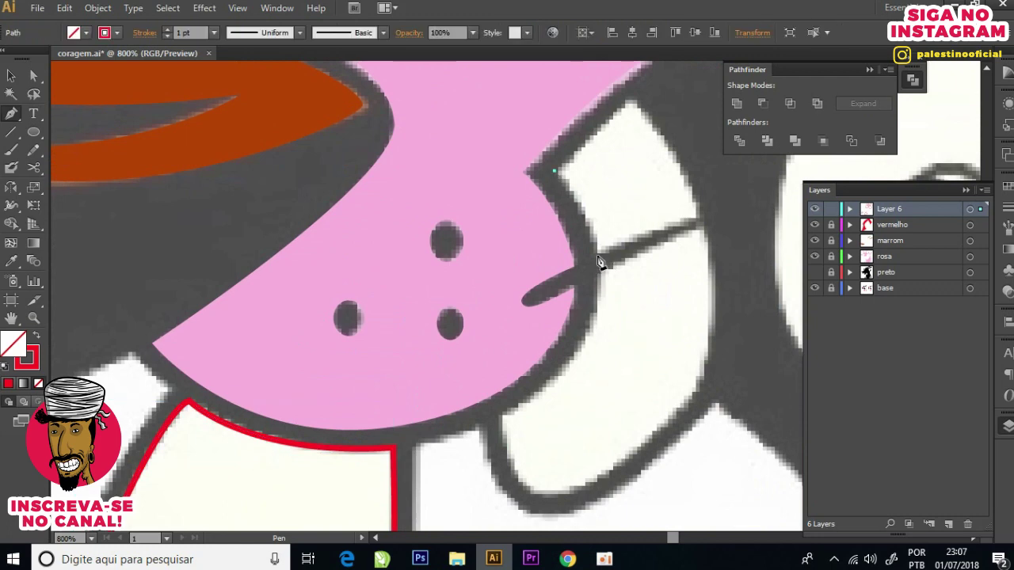
left_click(699, 221)
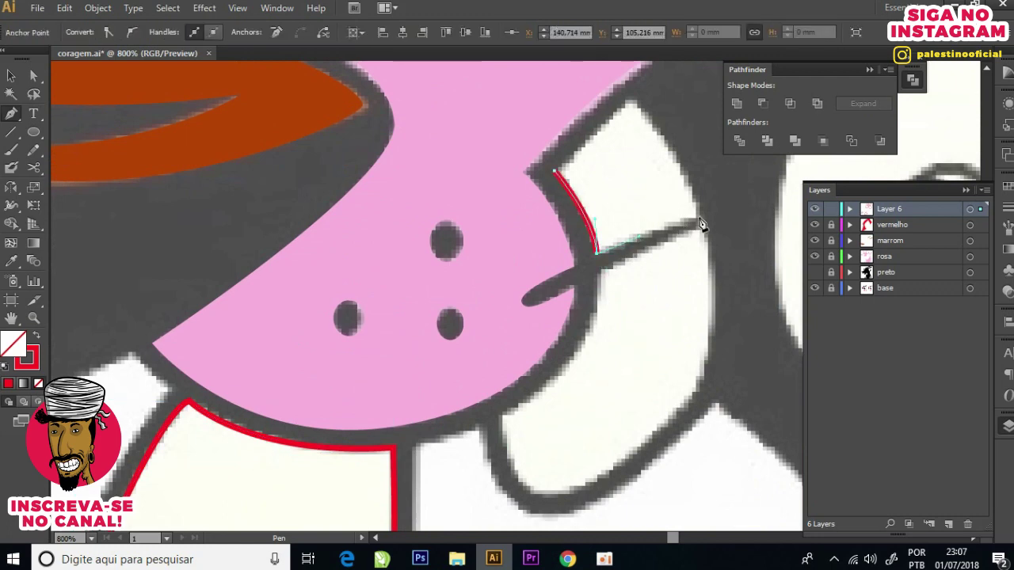
scroll(681, 202, "up", 1)
mouse_move(623, 165)
left_mouse_down()
mouse_move(584, 138)
mouse_move(605, 176)
left_mouse_up()
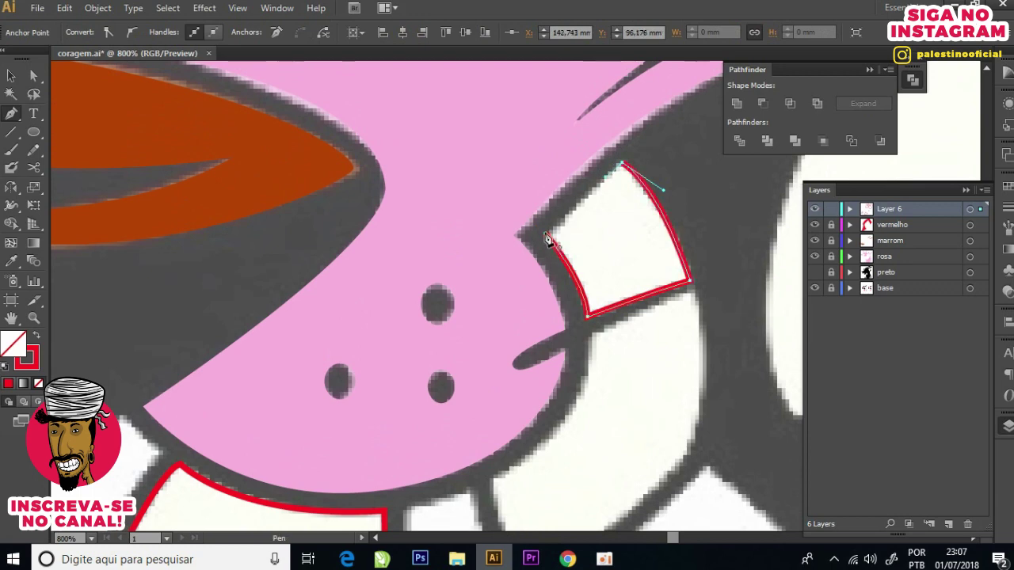
left_click(547, 238)
scroll(599, 264, "down", 1)
Step: Trace the large tooth below, redoing two misplaced segments, and close its outline
left_click(594, 254)
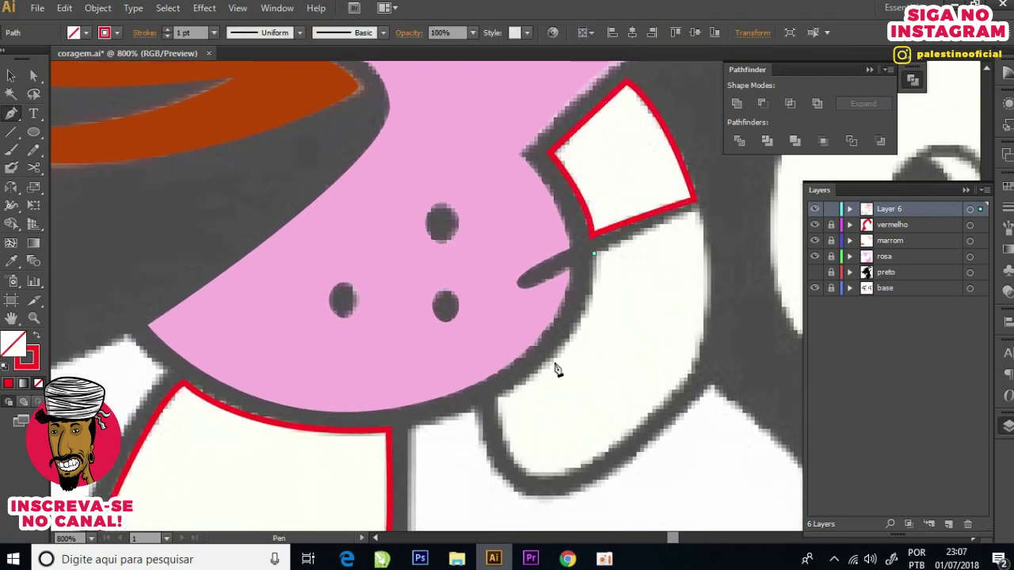
mouse_move(498, 400)
left_mouse_down()
mouse_move(432, 434)
mouse_move(394, 440)
mouse_move(412, 442)
left_mouse_up()
left_click_drag(523, 473, 533, 480)
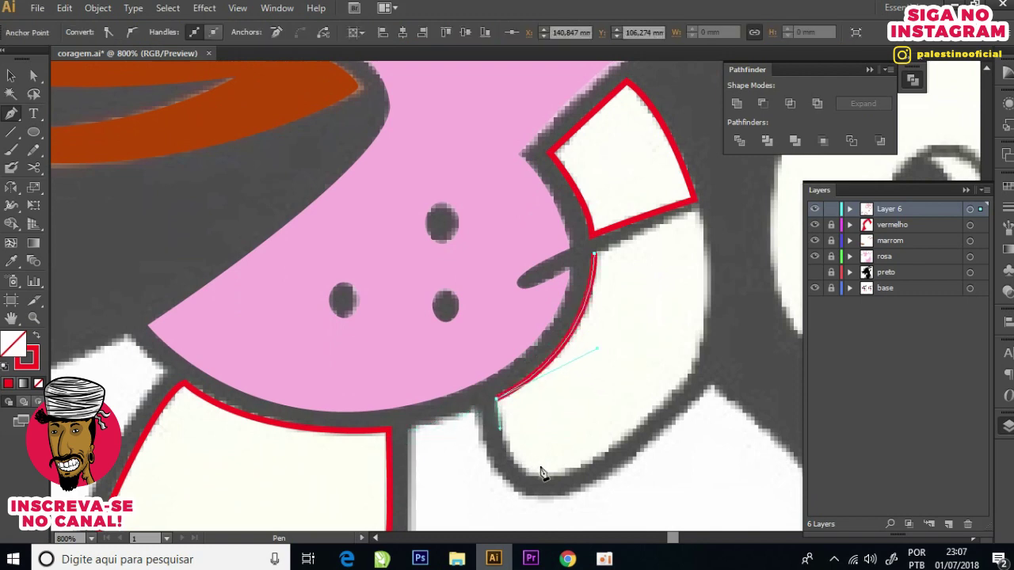
left_click_drag(621, 439, 636, 430)
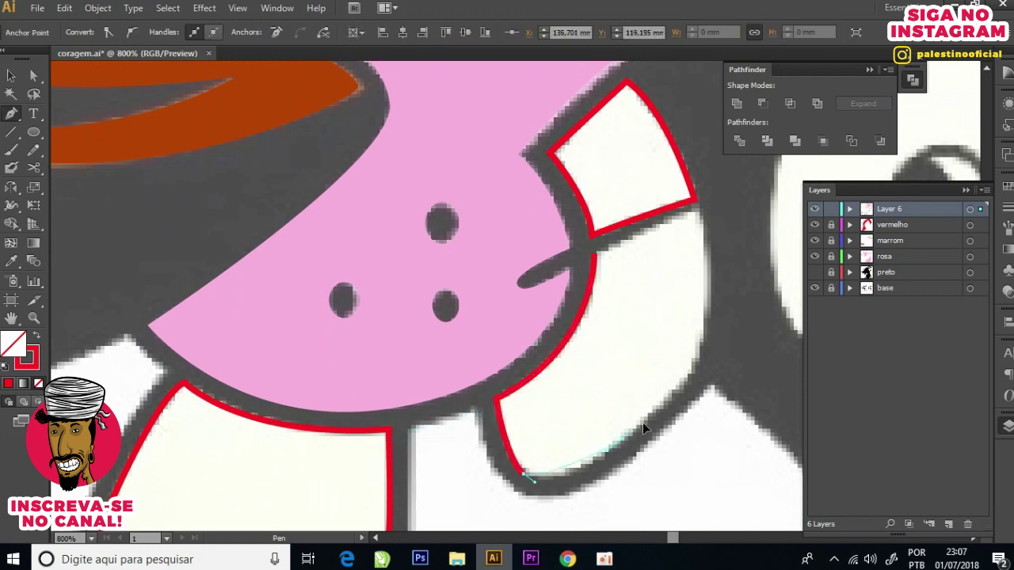
left_click_drag(704, 344, 715, 246)
key("ctrl+z")
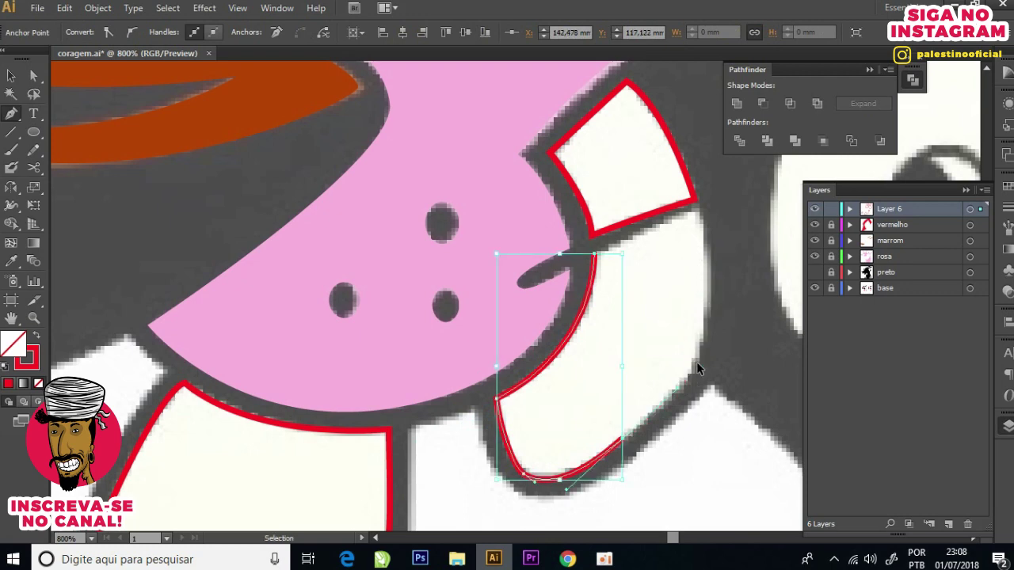
key("ctrl+z")
left_click_drag(694, 368, 728, 279)
left_click(701, 212)
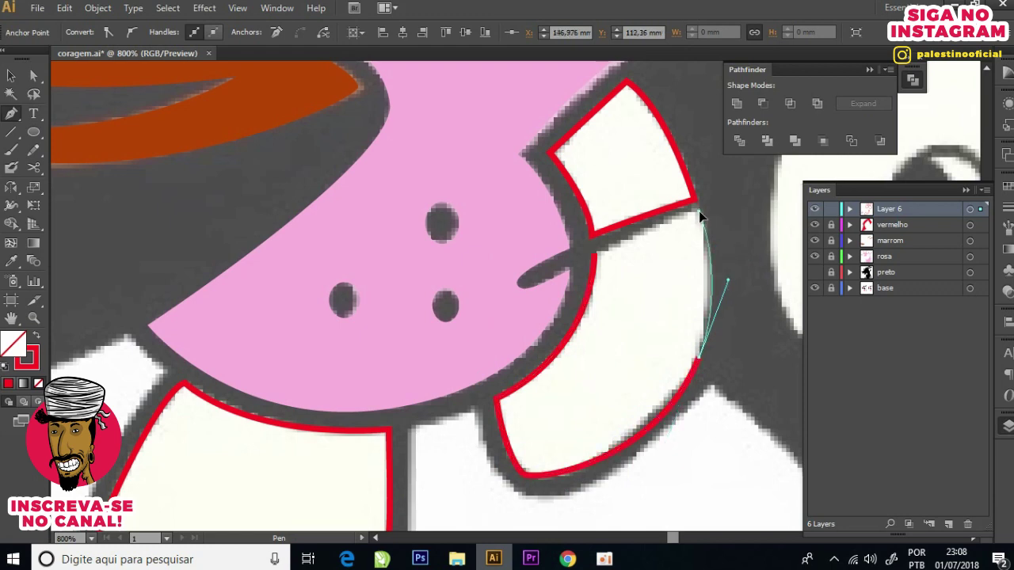
left_click(596, 262)
scroll(586, 317, "down", 4)
Step: Trace a closed red curved outline around the big tooth
scroll(573, 369, "up", 2)
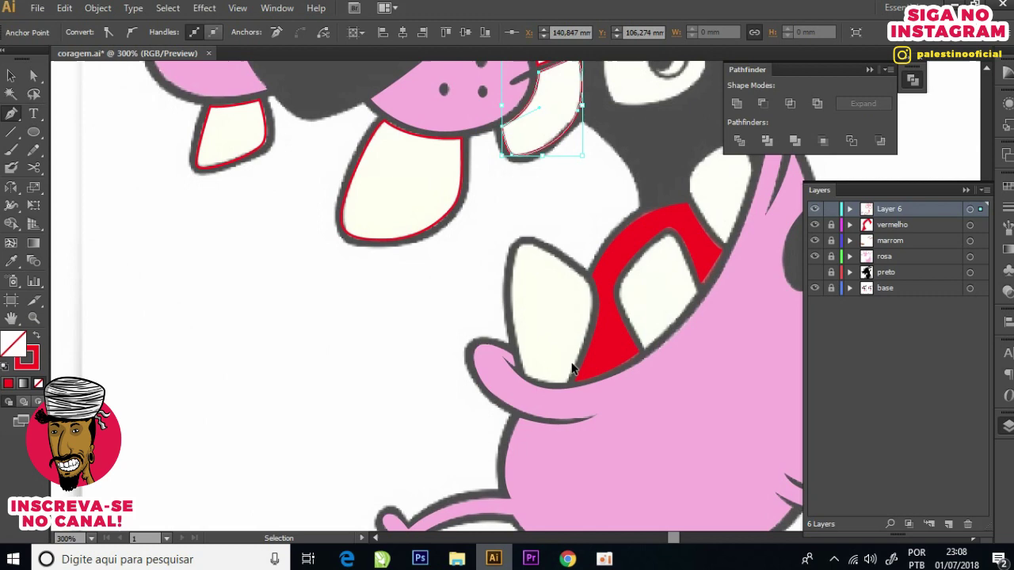
scroll(528, 369, "up", 1)
scroll(523, 377, "up", 1)
scroll(521, 383, "up", 1)
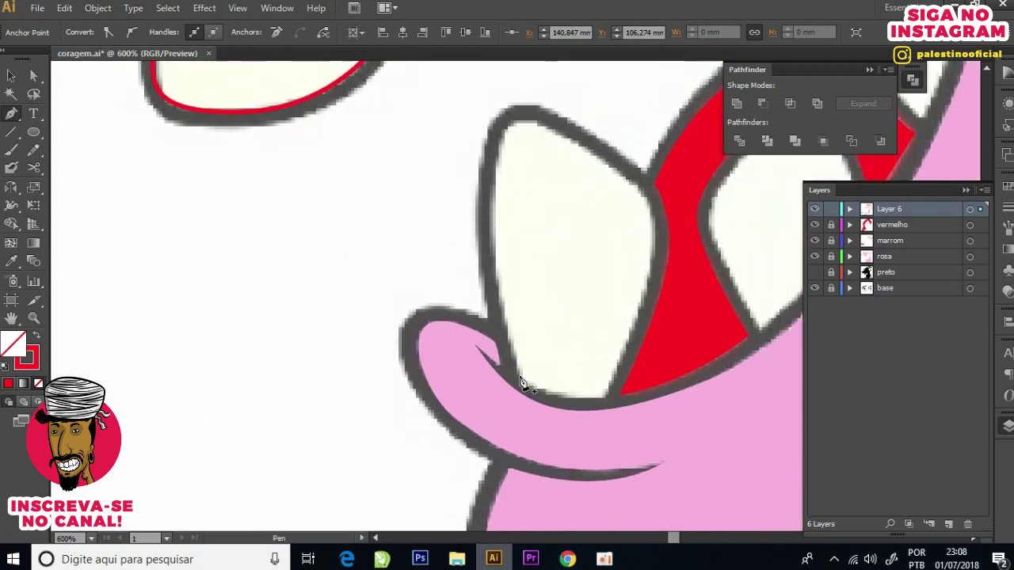
left_click(519, 379)
left_click_drag(604, 399, 656, 388)
left_click(637, 324)
left_click_drag(660, 235, 640, 174)
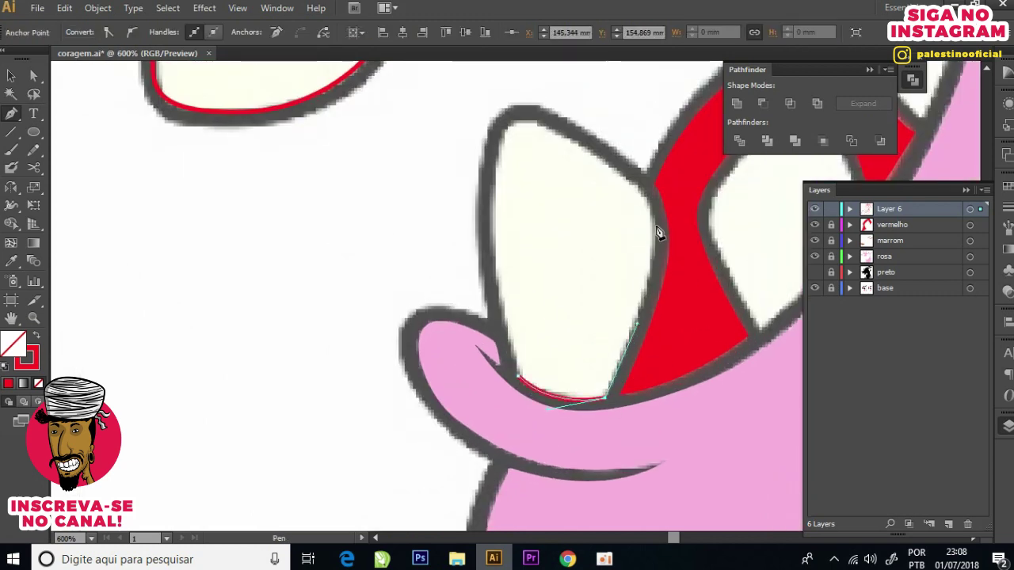
left_click(637, 168)
left_click_drag(525, 121, 505, 123)
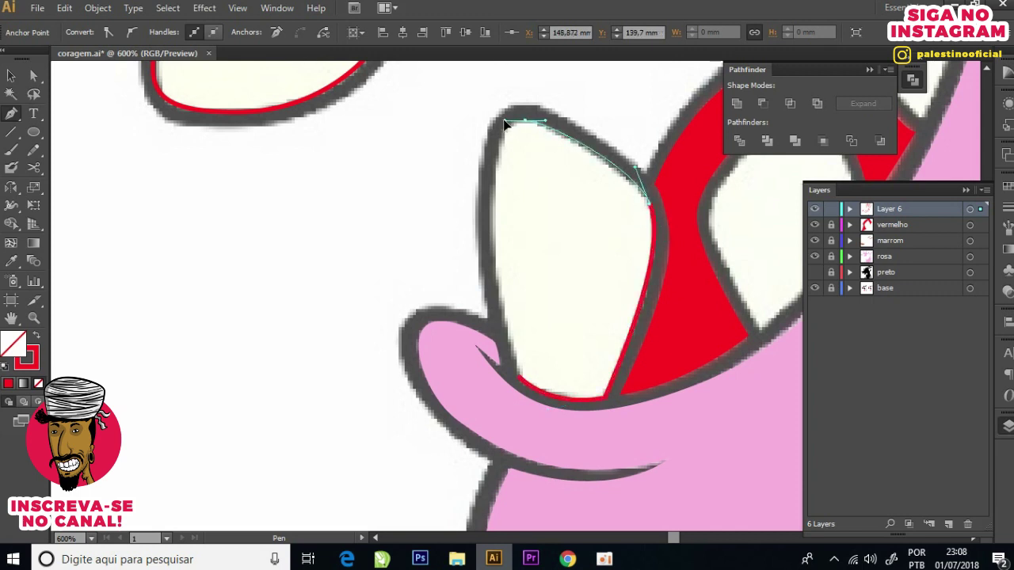
left_click_drag(488, 216, 495, 293)
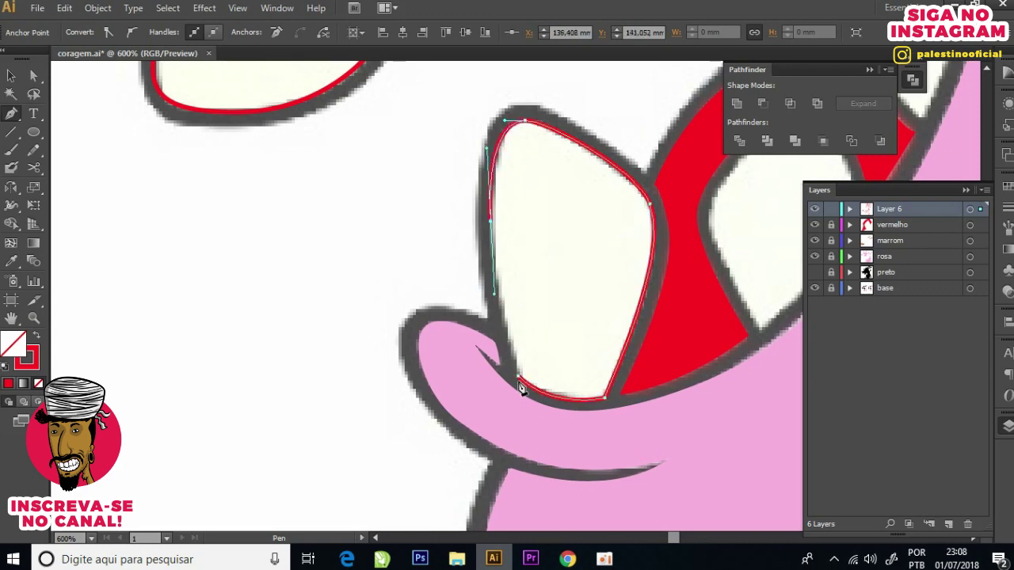
left_click(520, 383)
Step: Trace a closed outline around the next tooth and select it
scroll(586, 195, "down", 2)
scroll(586, 196, "up", 2)
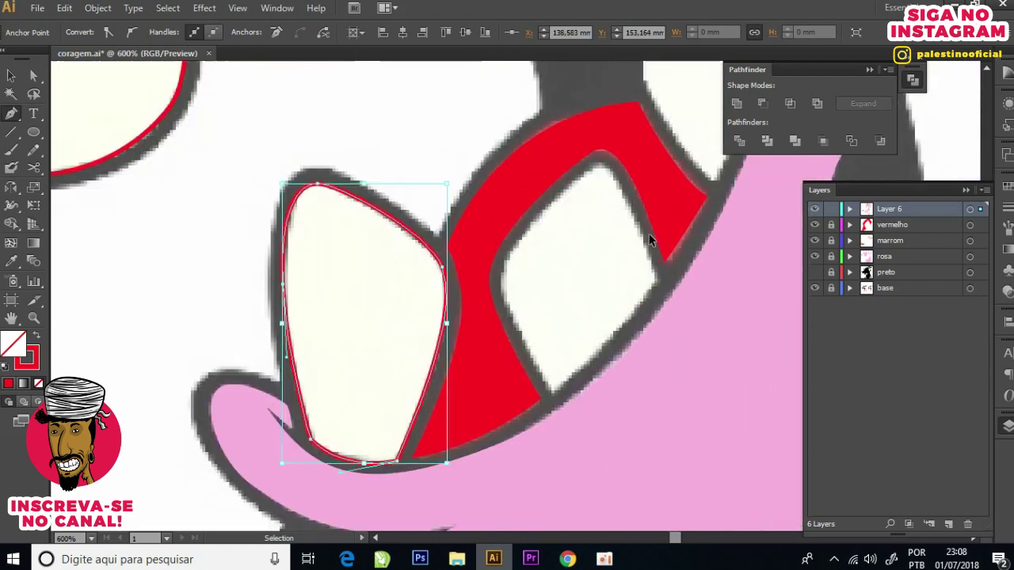
left_click(657, 282)
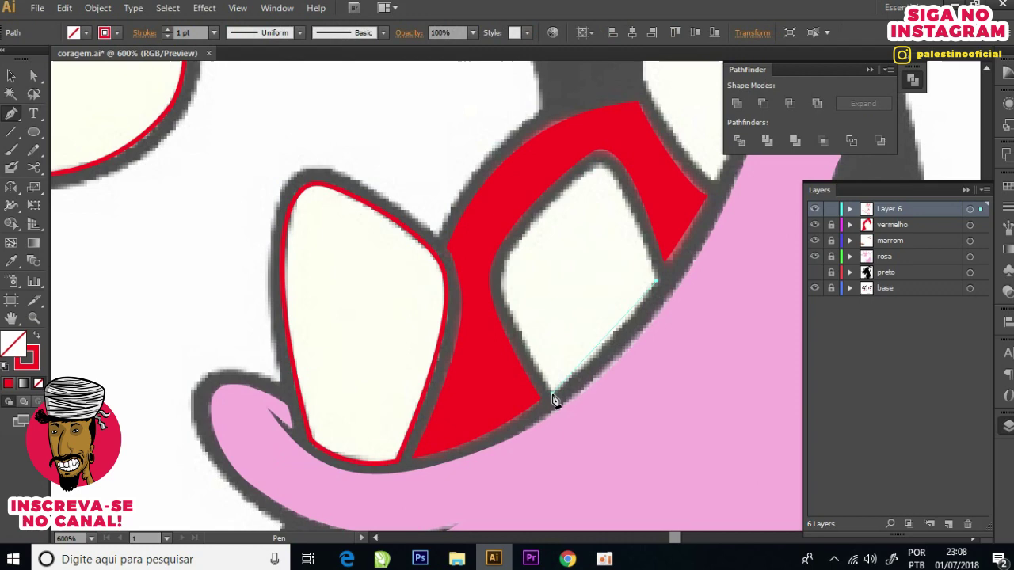
left_click(492, 287)
left_click(532, 217)
left_click_drag(601, 161, 608, 164)
left_click(656, 283)
left_click(658, 287, "ctrl")
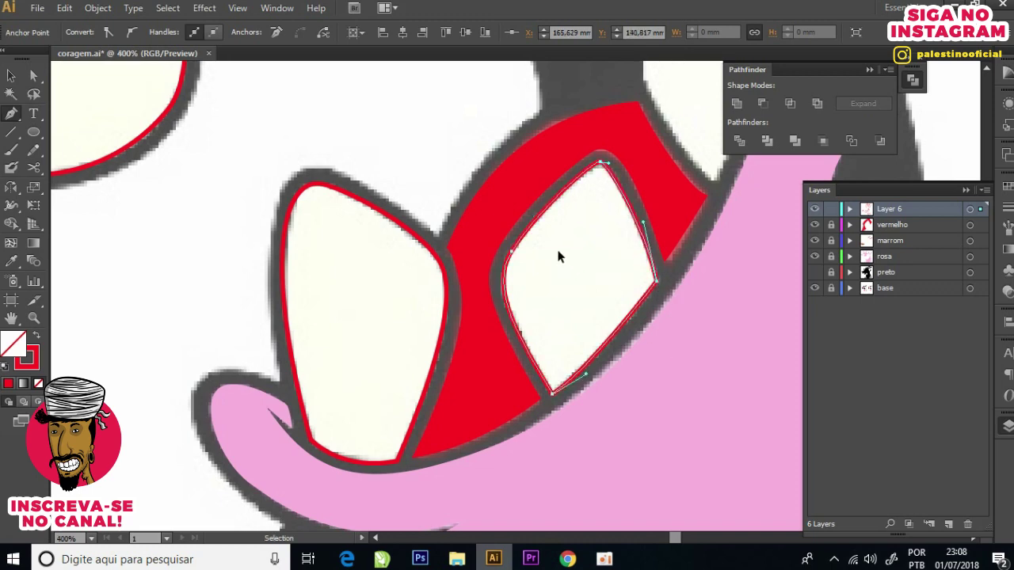
left_click(559, 256, "ctrl")
Step: Trace a closed outline around the pointed tooth
scroll(559, 256, "down", 2)
scroll(622, 198, "up", 3)
left_click(638, 196)
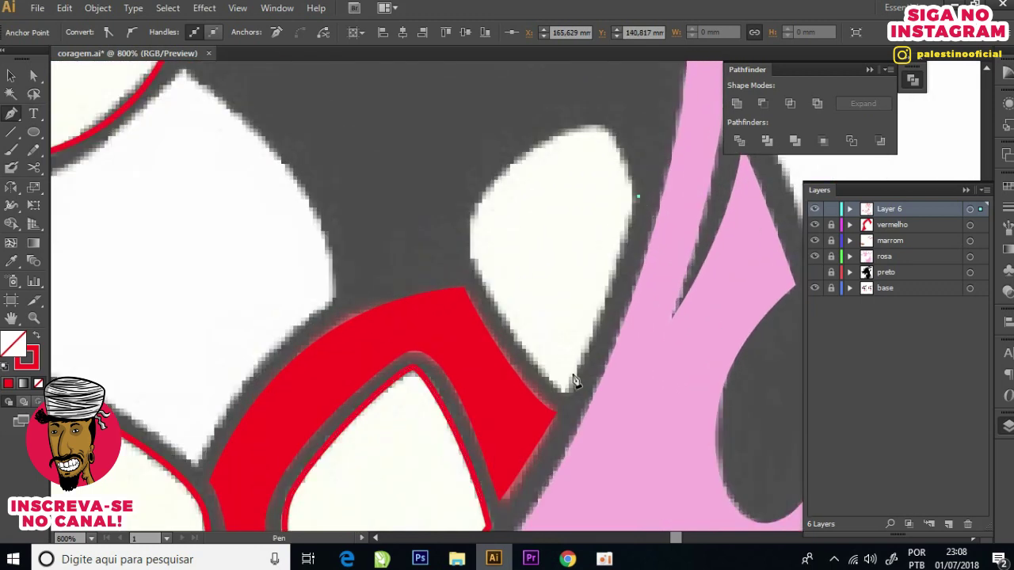
left_click(582, 370)
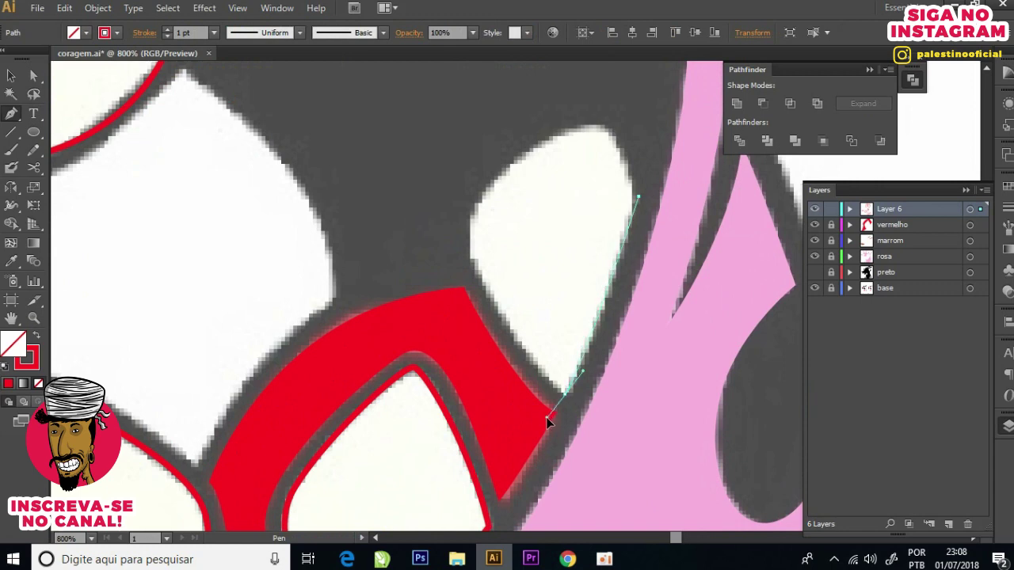
left_click(518, 350)
mouse_move(476, 209)
left_mouse_down()
mouse_move(502, 166)
mouse_move(457, 243)
left_mouse_up()
left_click_drag(536, 210, 562, 216)
left_click(569, 280)
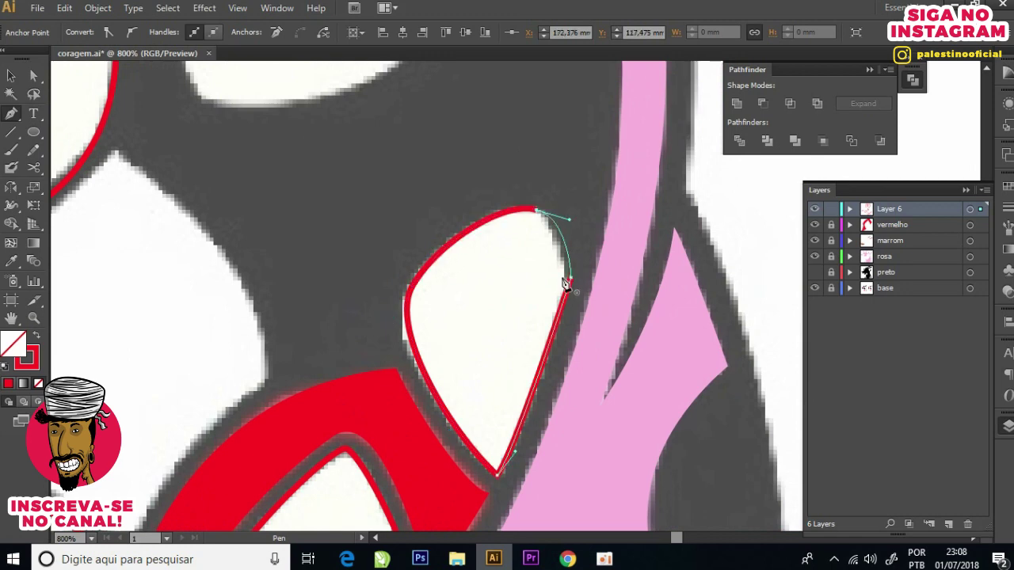
Step: Move the pointed tooth outline's right-edge anchor so it fits the tooth
key("ctrl+minus")
scroll(561, 281, "up", 2)
left_click_drag(549, 282, 543, 291)
key("ctrl+minus")
key("ctrl+minus")
key("ctrl+minus")
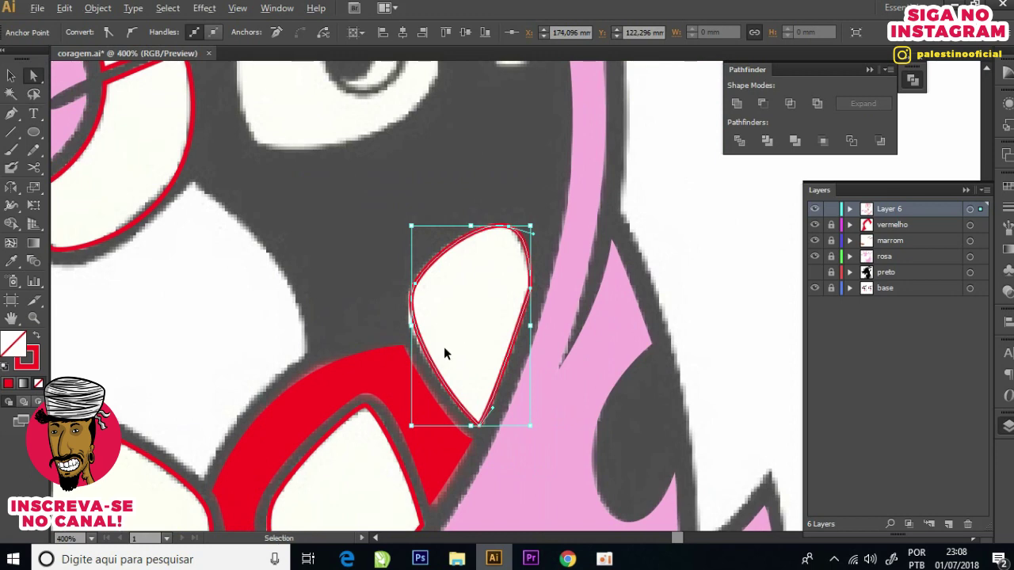
scroll(473, 394, "up", 1)
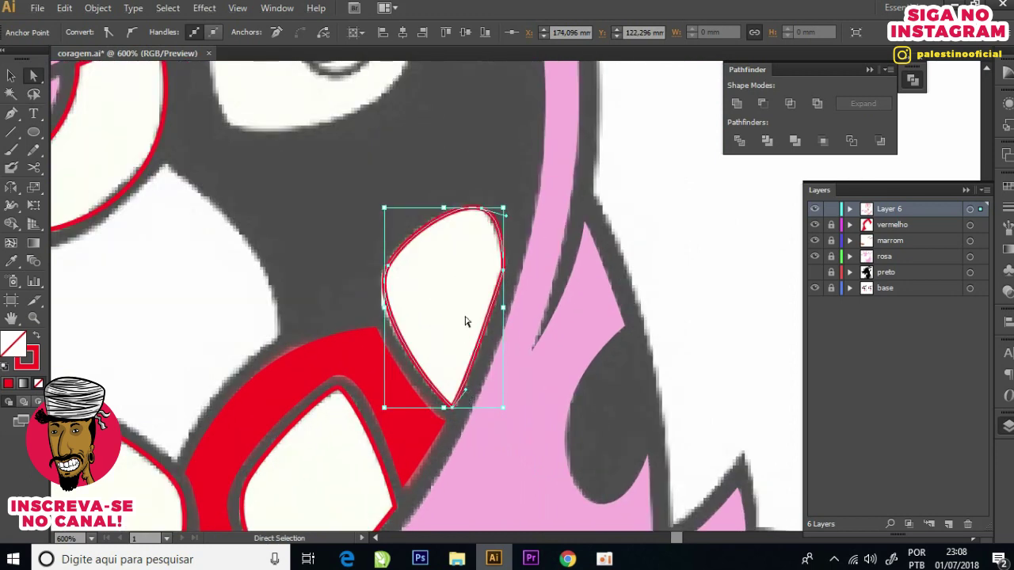
scroll(477, 332, "up", 1)
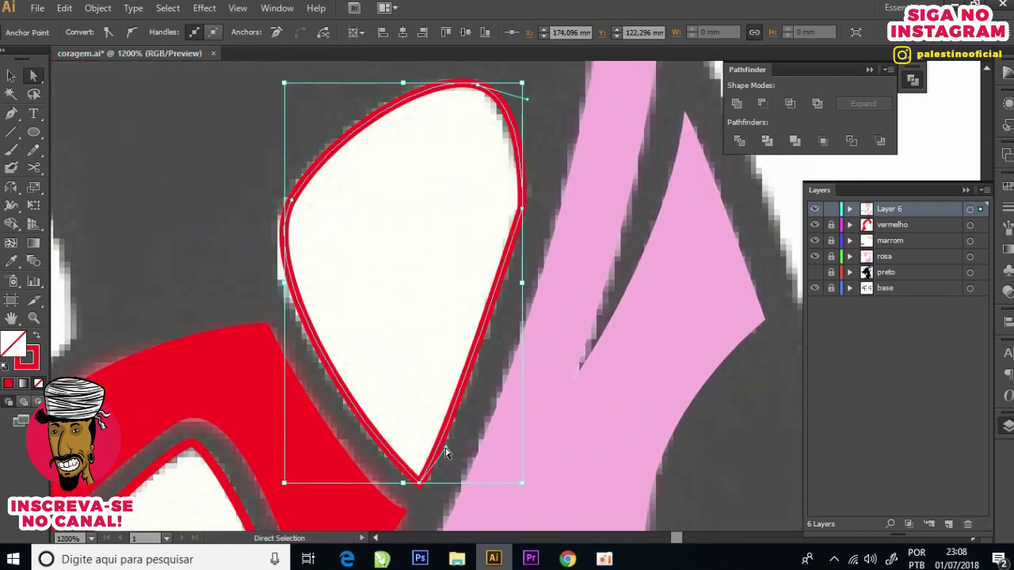
left_click(446, 450)
left_click(442, 454)
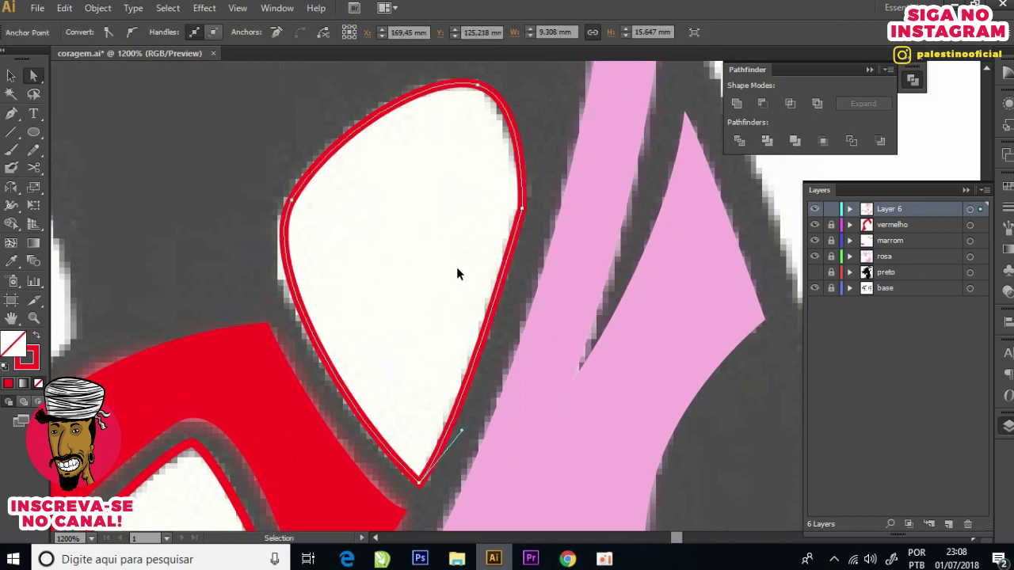
Step: Outline the small pointed white shape beside the eye with a closed curved path
scroll(456, 274, "down", 3)
scroll(447, 261, "up", 1)
scroll(530, 111, "up", 1)
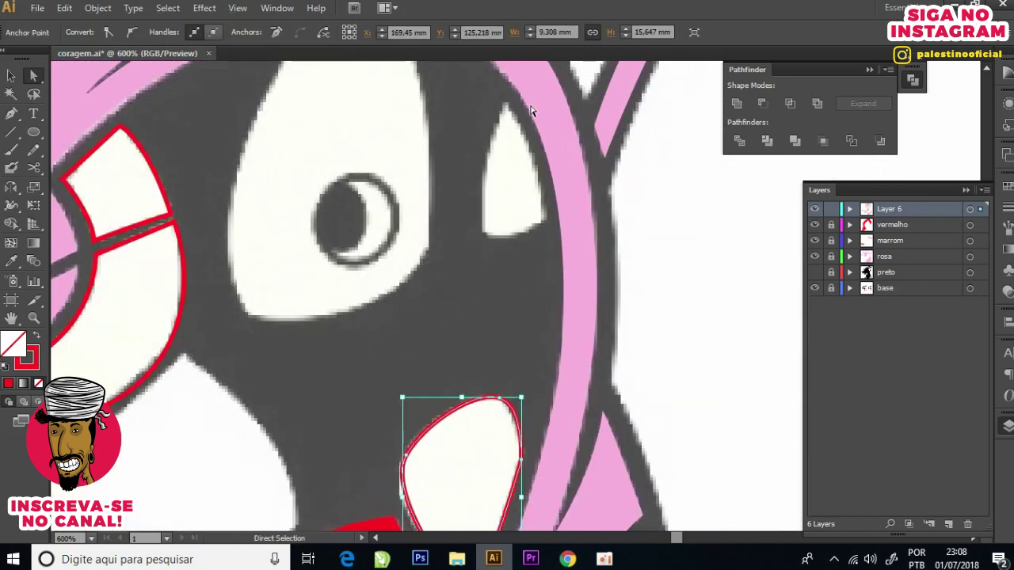
key("p")
left_click(504, 101)
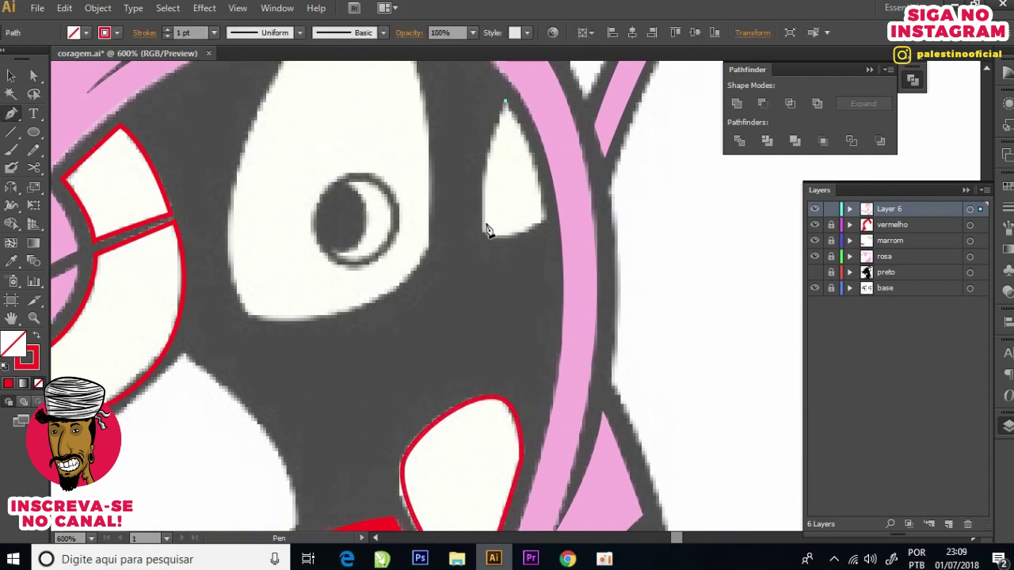
left_click_drag(482, 229, 491, 271)
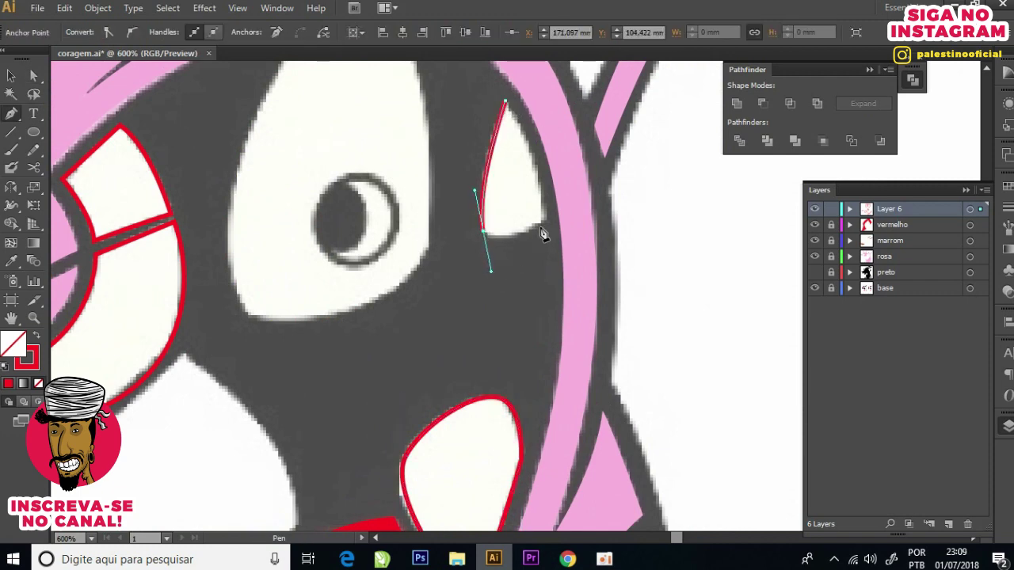
left_click_drag(491, 271, 486, 246)
left_click_drag(545, 231, 547, 193)
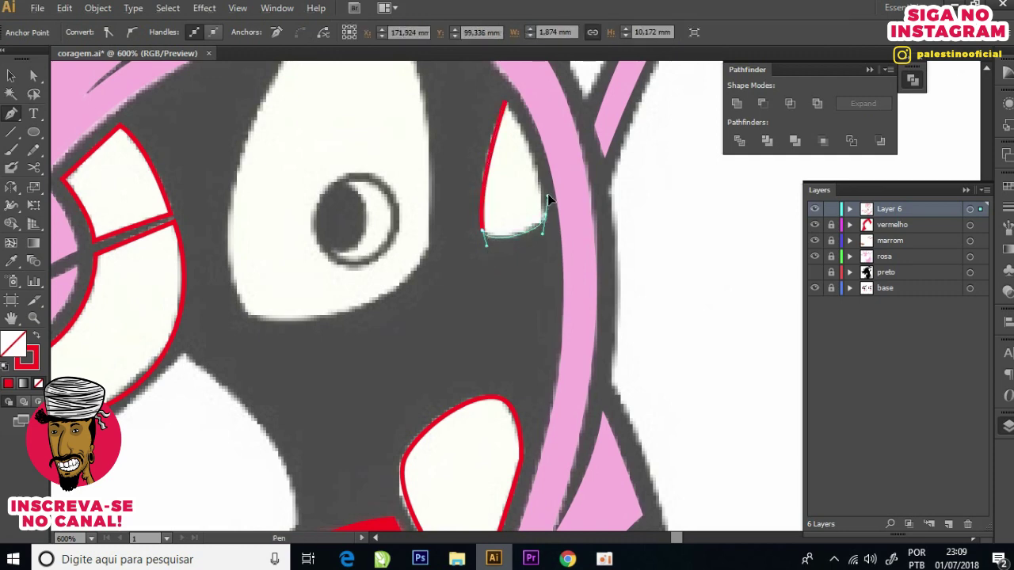
left_click(506, 103)
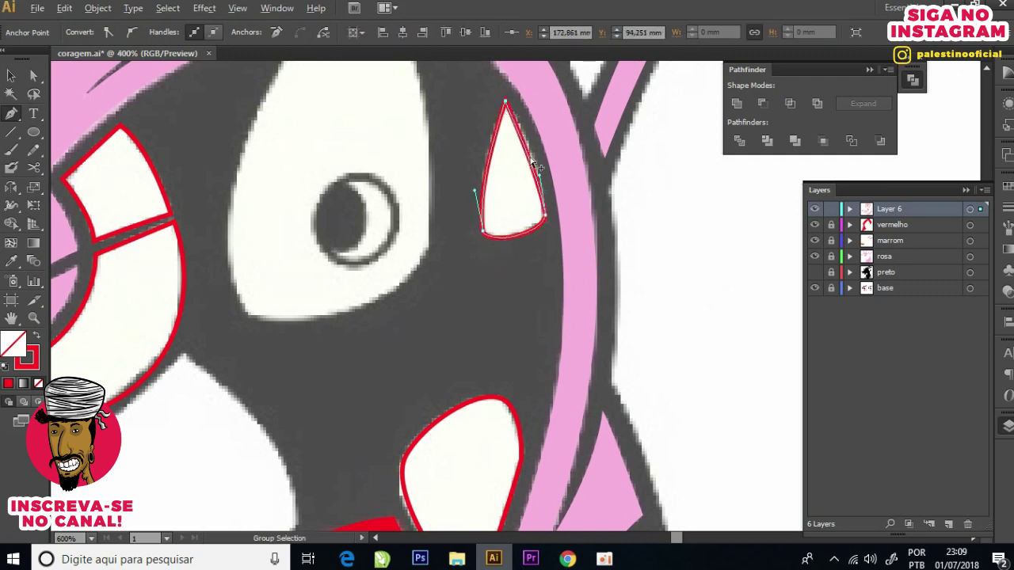
scroll(459, 127, "down", 2)
scroll(460, 127, "up", 1)
left_click(458, 129)
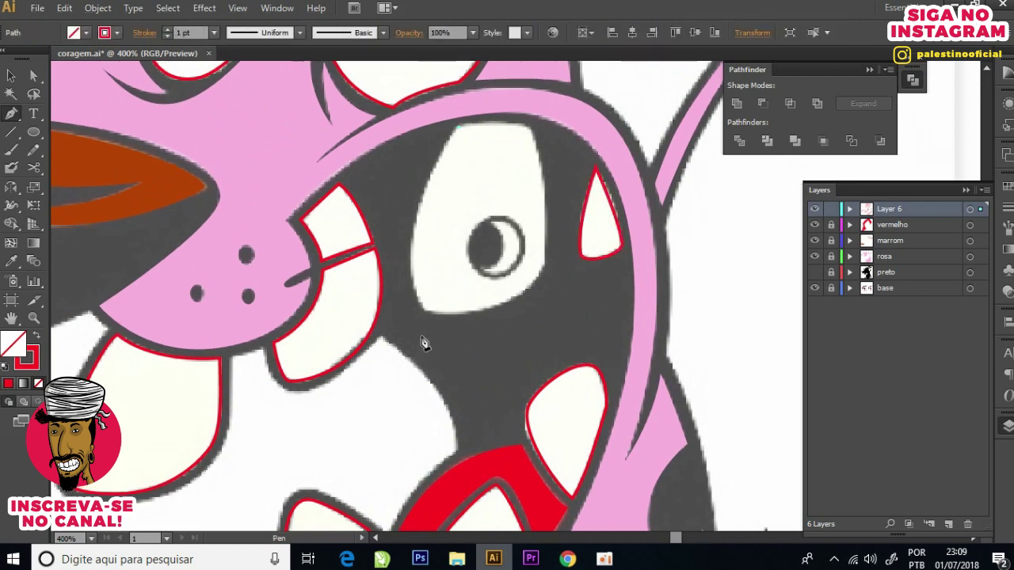
Step: Complete the closed red outline around the large eye white
mouse_move(424, 311)
left_mouse_down()
mouse_move(467, 392)
mouse_move(452, 353)
left_mouse_up()
left_click_drag(533, 311, 554, 210)
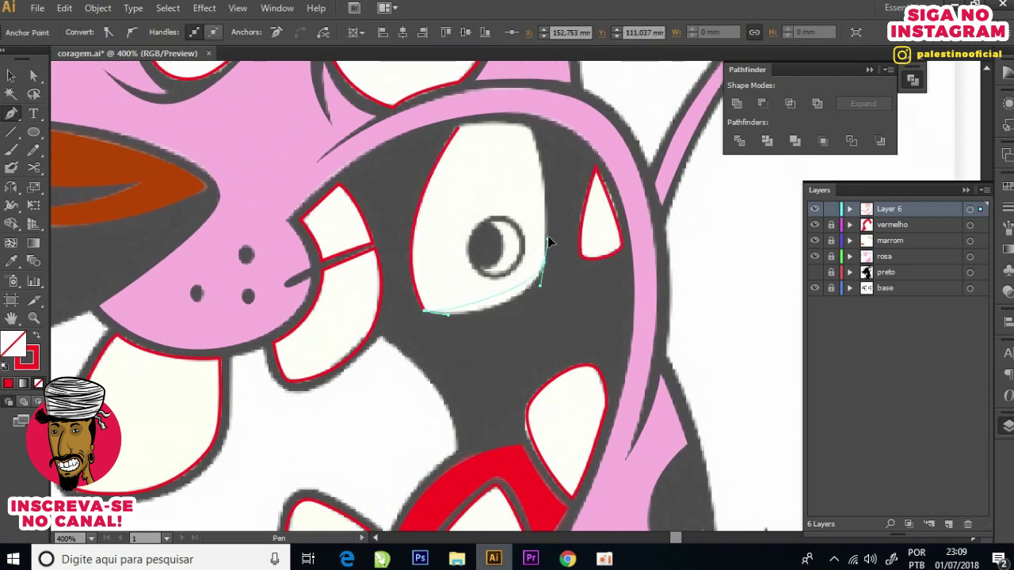
scroll(522, 140, "up", 1)
left_click_drag(518, 118, 489, 117)
left_click(423, 123)
left_click(425, 123)
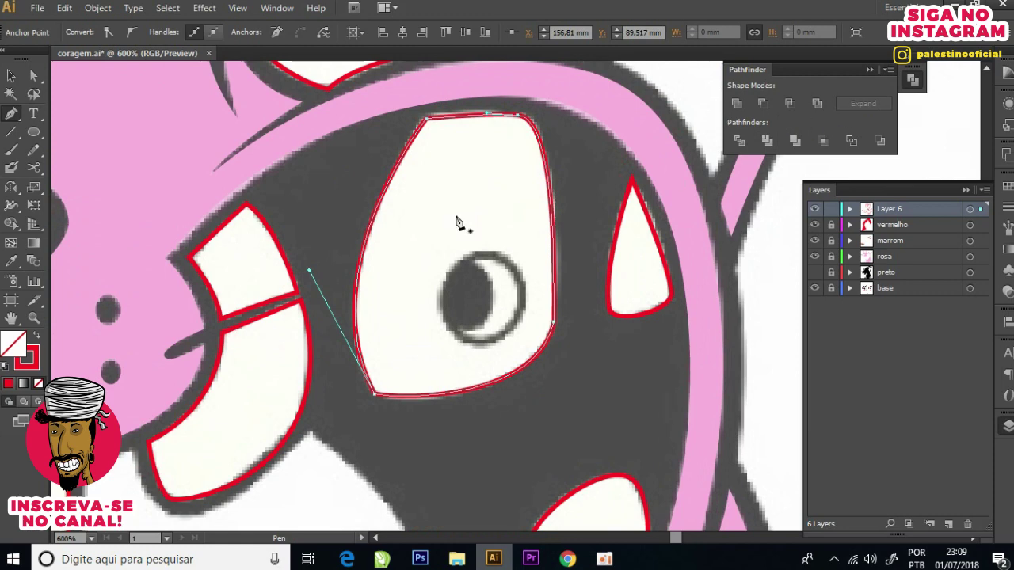
scroll(457, 237, "down", 1)
scroll(349, 301, "up", 2)
Step: Draw and reposition a circle around the pupil, then delete the misplaced attempt
key("l")
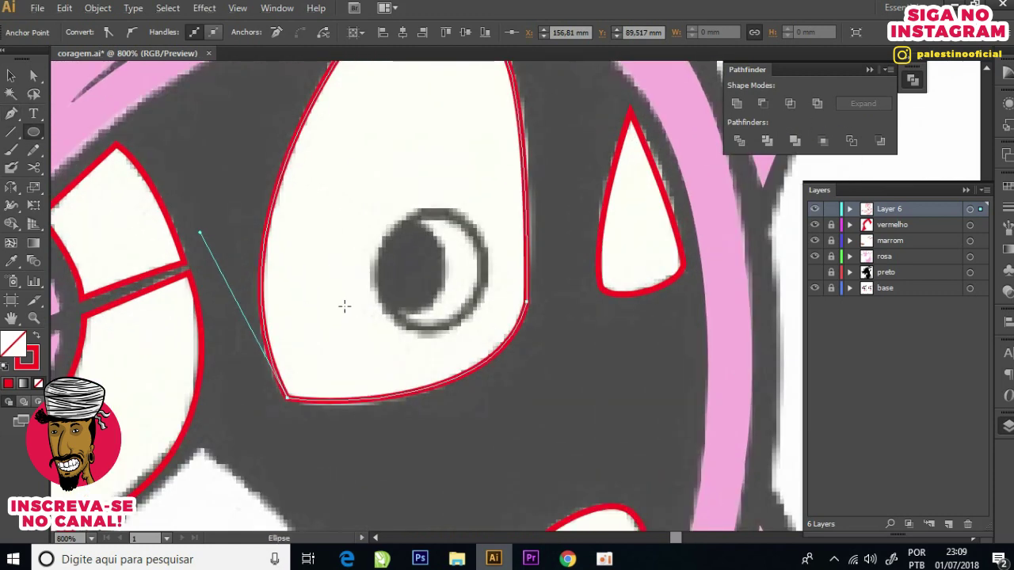
left_click_drag(434, 276, 497, 216)
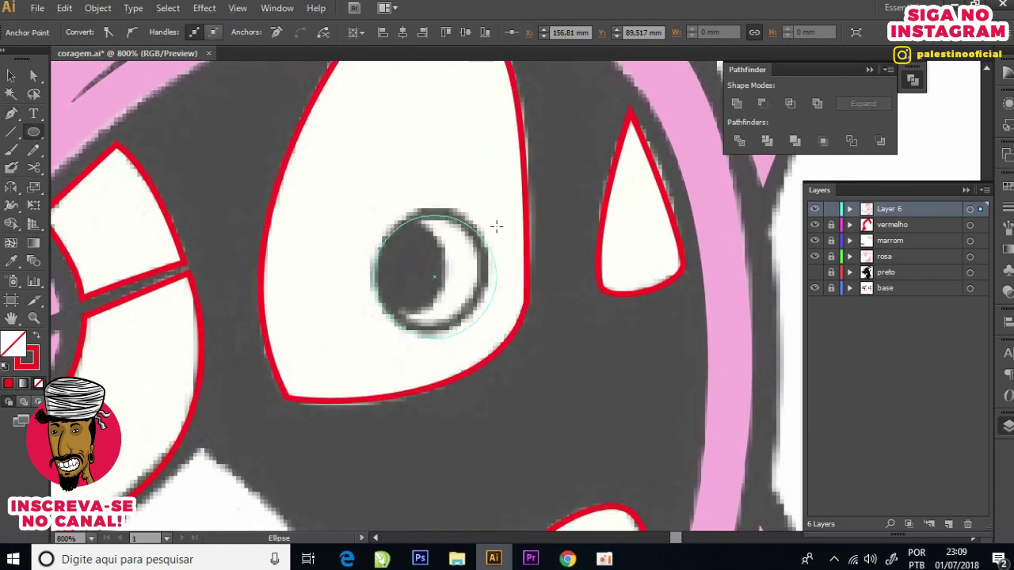
key("v")
left_click_drag(436, 279, 438, 270)
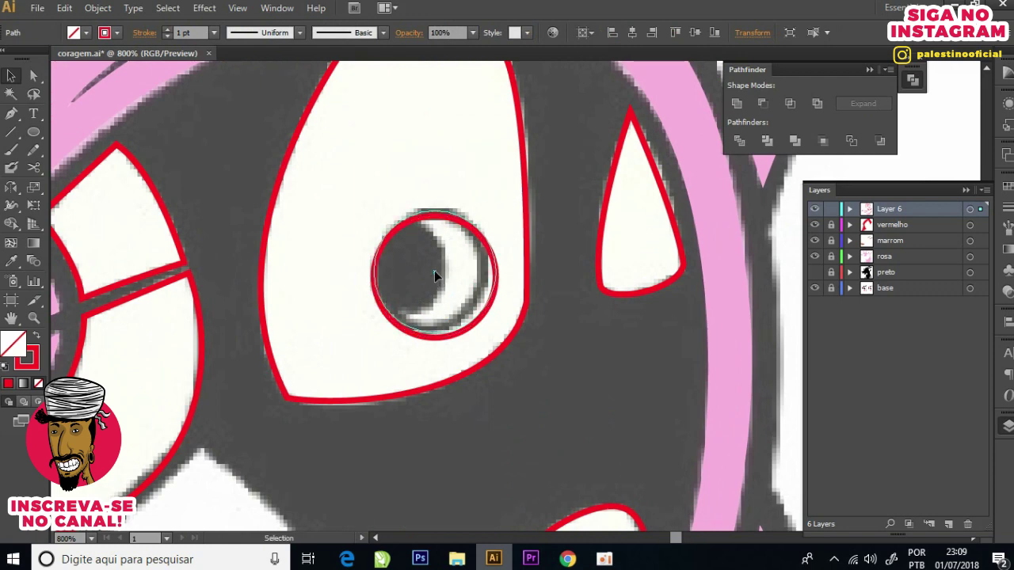
key("Delete")
Step: Redraw the red pupil circle after undoing several trial ellipses
key("l")
left_click_drag(371, 120, 441, 195)
key("ctrl+z")
left_click_drag(360, 137, 469, 247)
key("ctrl+z")
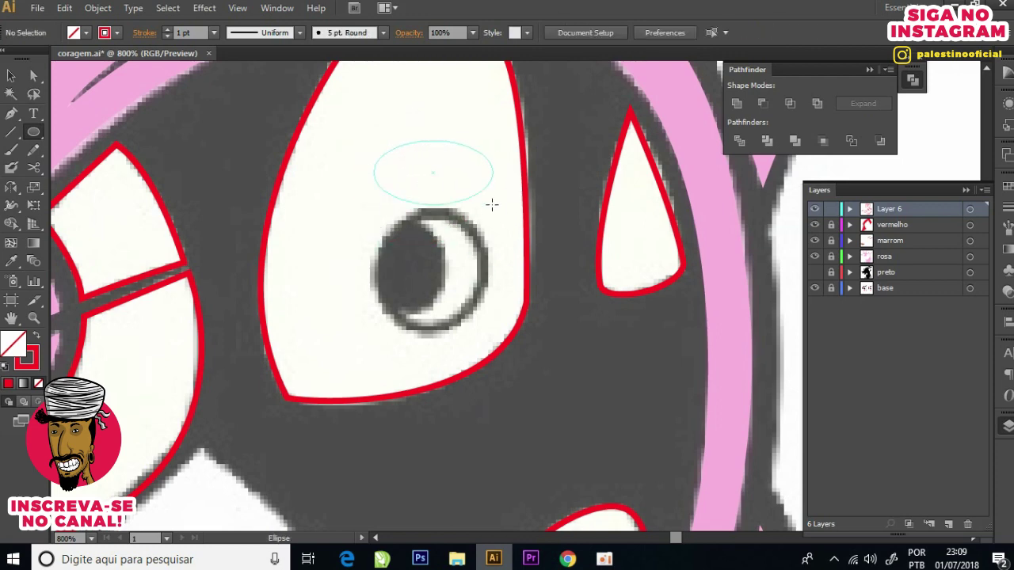
left_click_drag(375, 140, 517, 235)
key("ctrl+z")
left_click_drag(372, 205, 497, 330)
key("v")
left_click(433, 272)
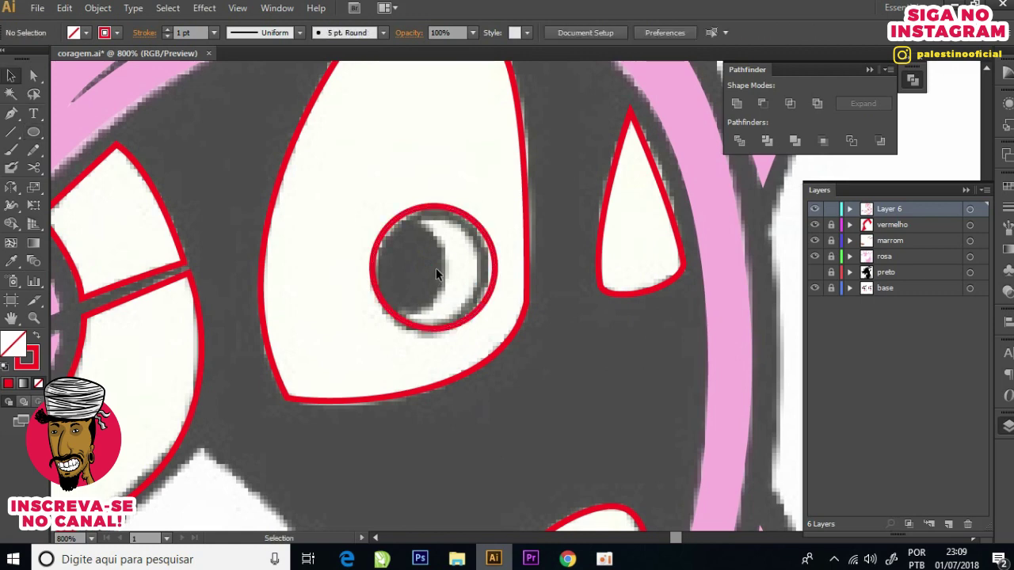
Step: Align the circle on the pupil and cut it out of the eye shape
left_click_drag(470, 225, 465, 229)
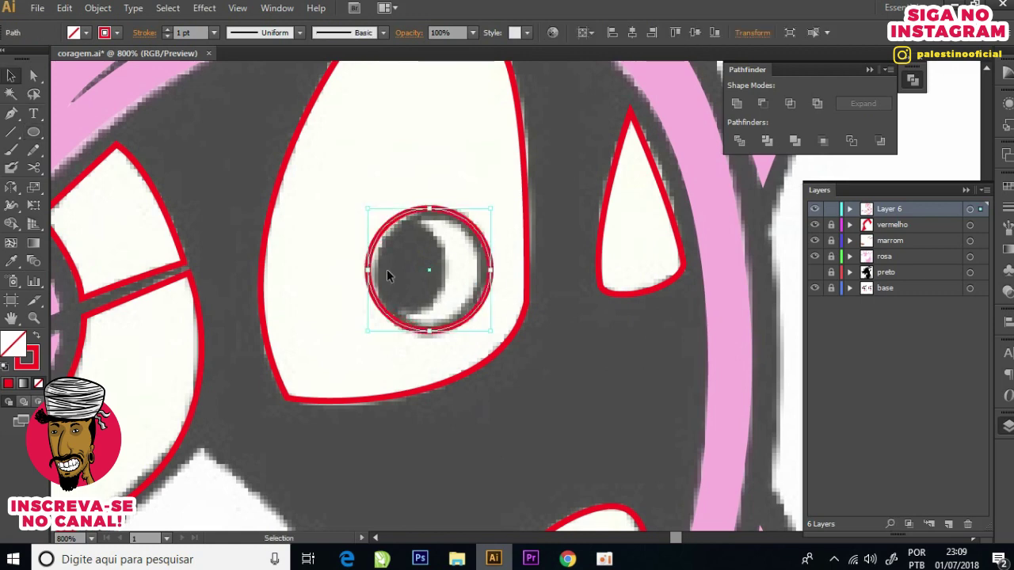
left_click(325, 176, "shift")
left_click(768, 102)
left_click(589, 364)
Step: Draw a closed crescent path with curved outer and inner edges inside the pupil circle
scroll(484, 252, "up", 1)
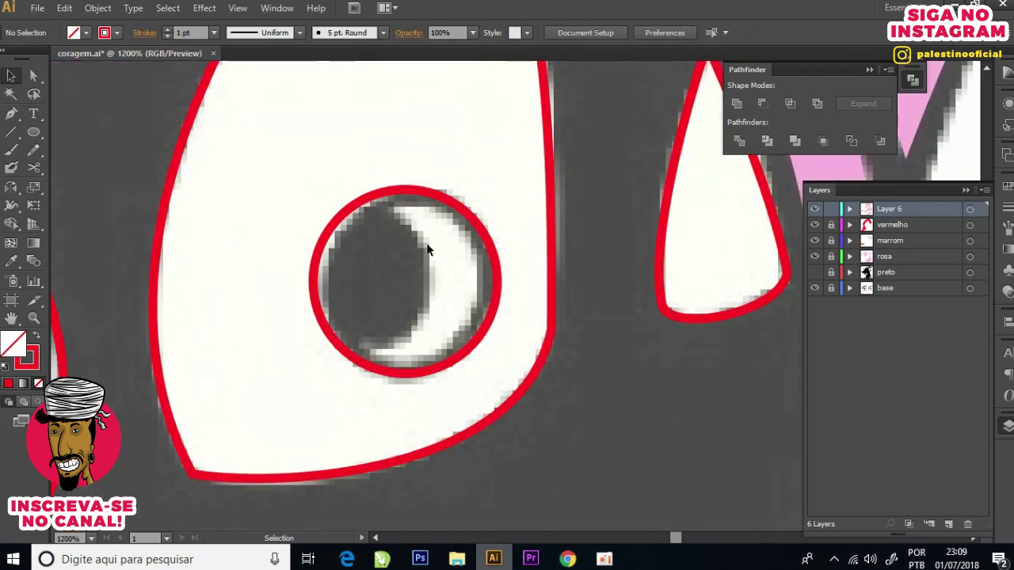
key("p")
left_click(393, 208)
left_click_drag(483, 282, 489, 372)
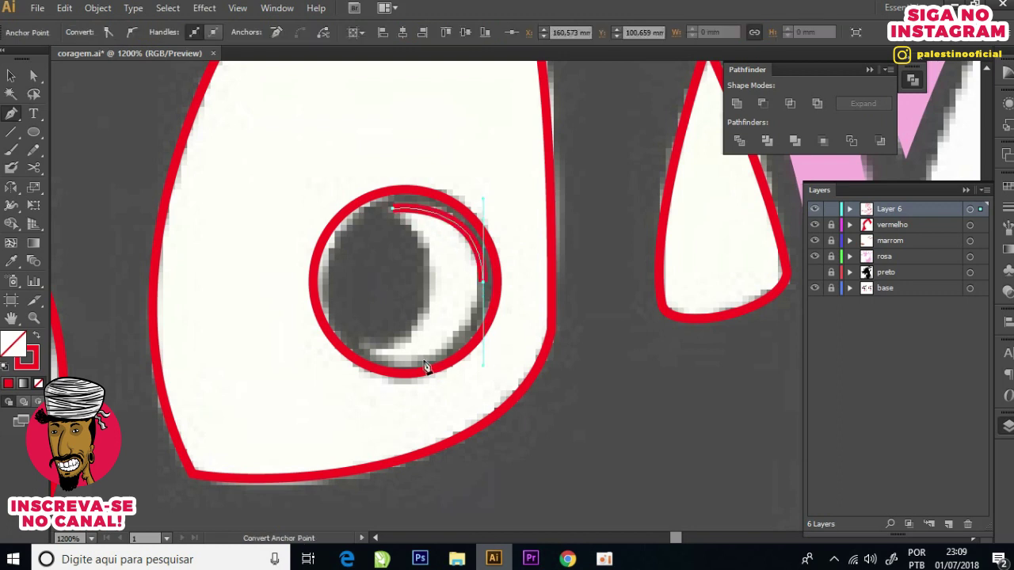
key("Escape")
left_click_drag(376, 363, 370, 335)
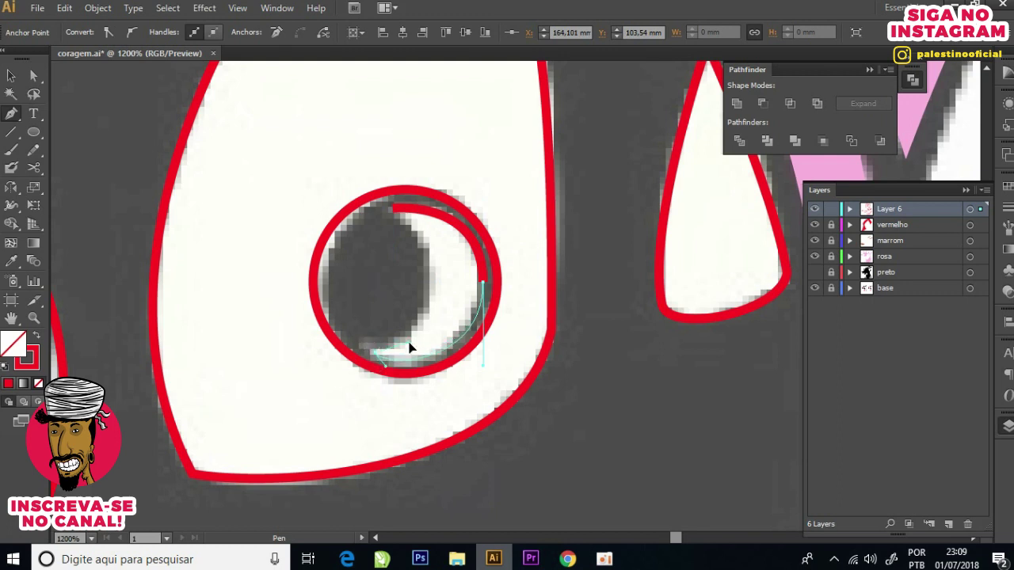
left_click_drag(365, 337, 410, 346)
left_click_drag(432, 283, 430, 255)
left_click(393, 209)
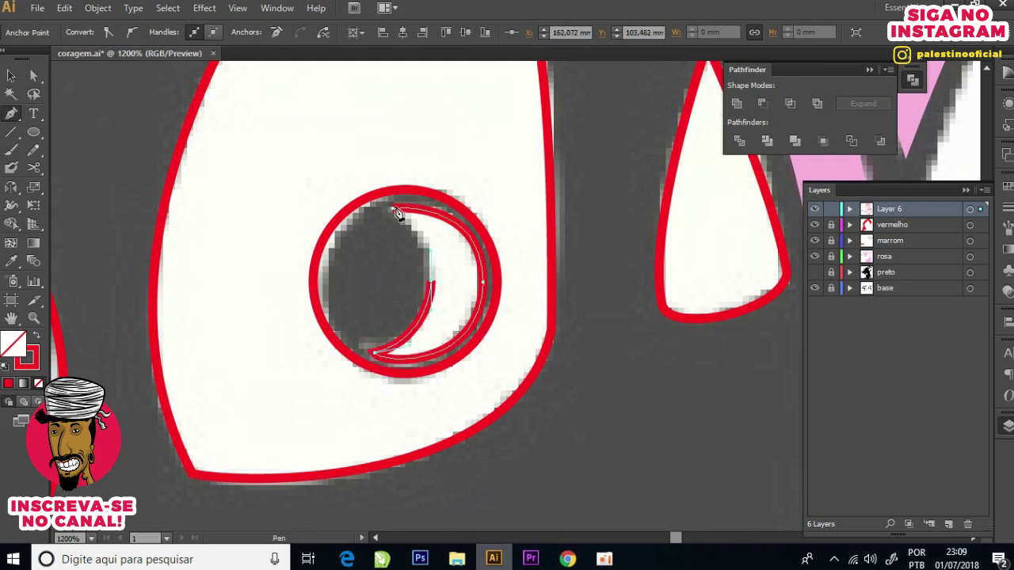
scroll(452, 293, "down", 5)
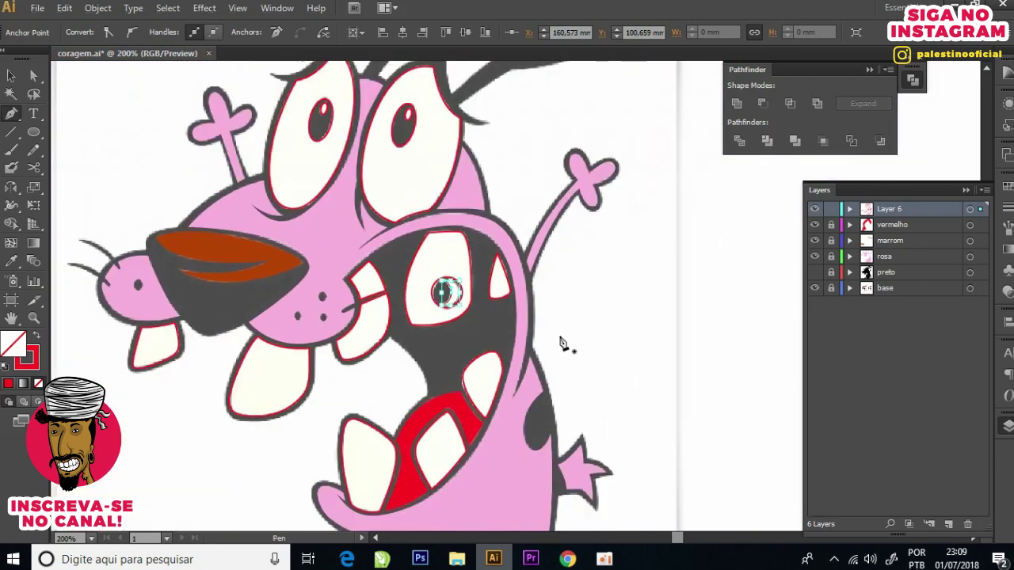
Step: Give all traced shapes on Layer 6 no stroke and a white FFFFFF fill
key("v")
left_click(608, 324)
scroll(608, 324, "down", 2)
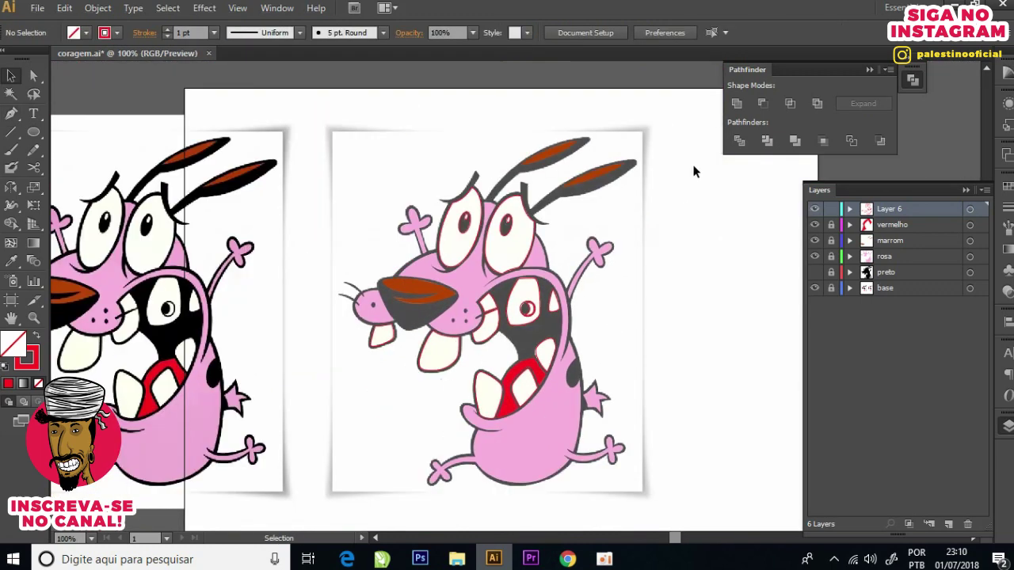
scroll(458, 264, "up", 1)
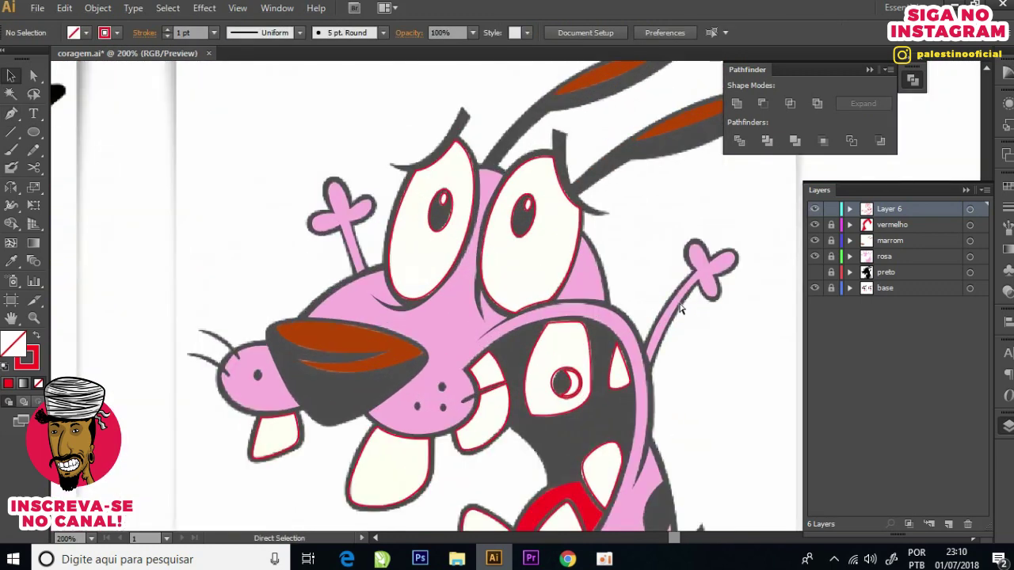
key("ctrl+a")
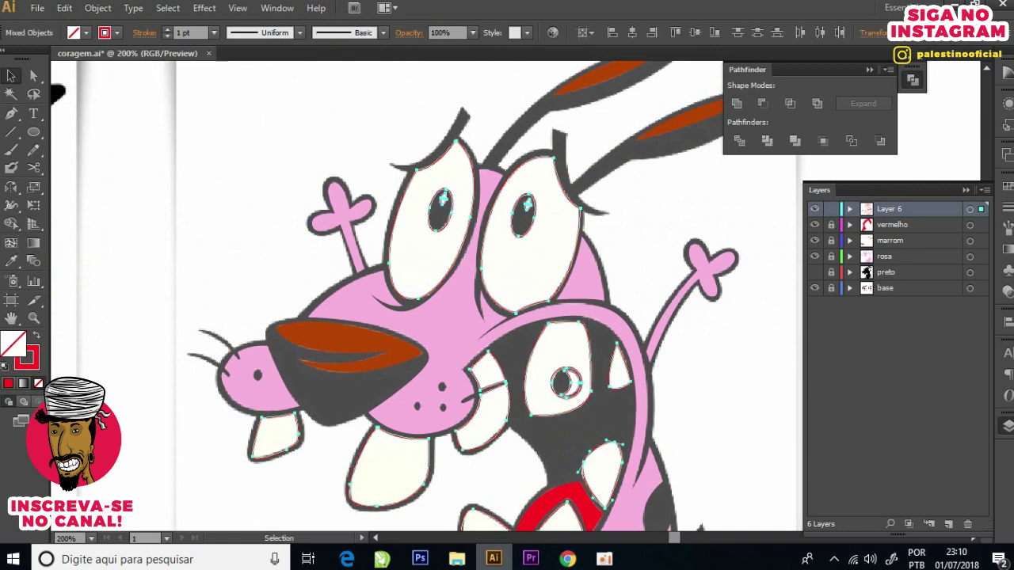
key("x")
left_click(38, 385)
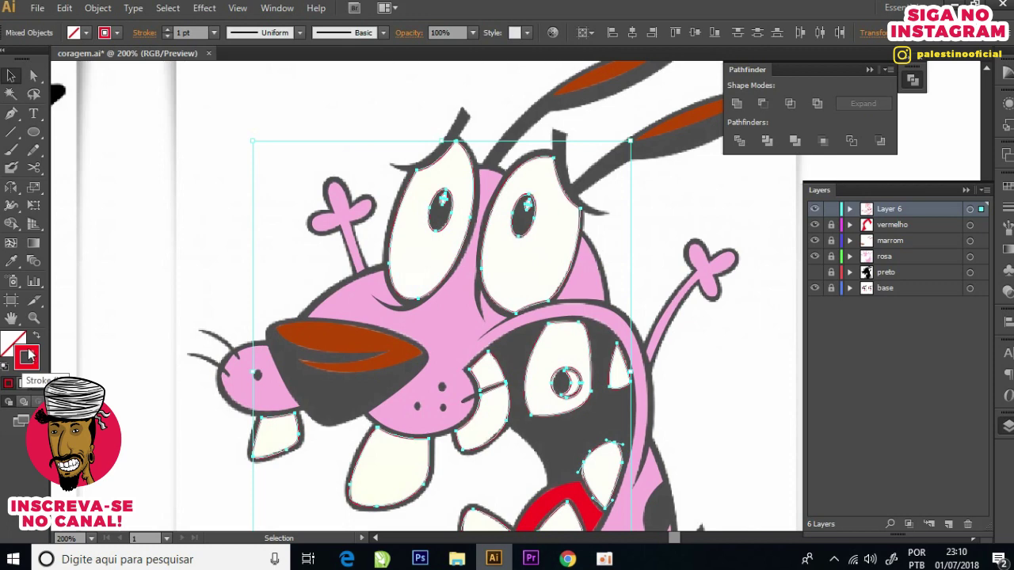
left_click(39, 385)
left_click(14, 342)
left_click(665, 311)
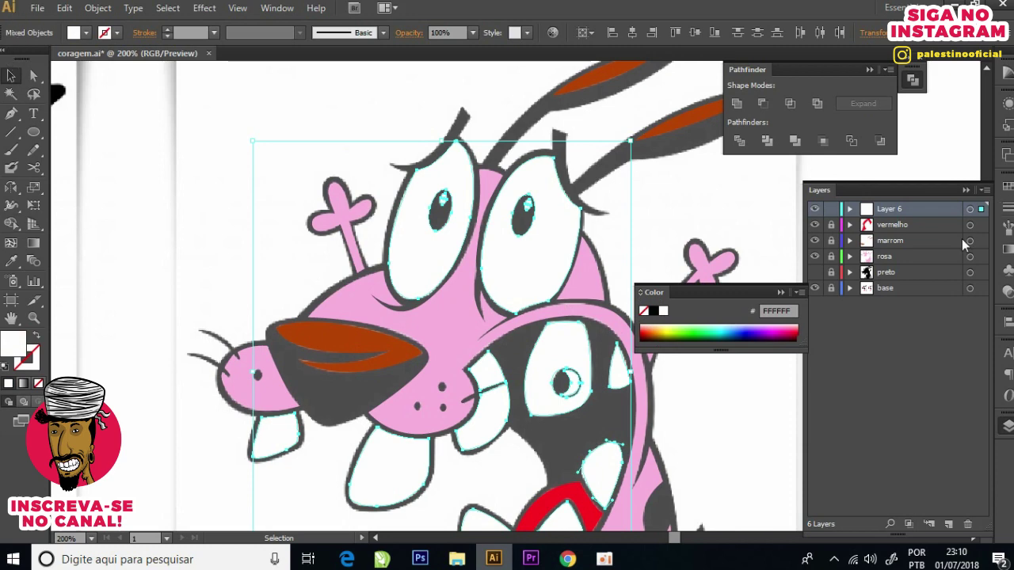
Step: Show the preto layer, hide the base layer, and rename Layer 6 to 'branco'
left_click(815, 272)
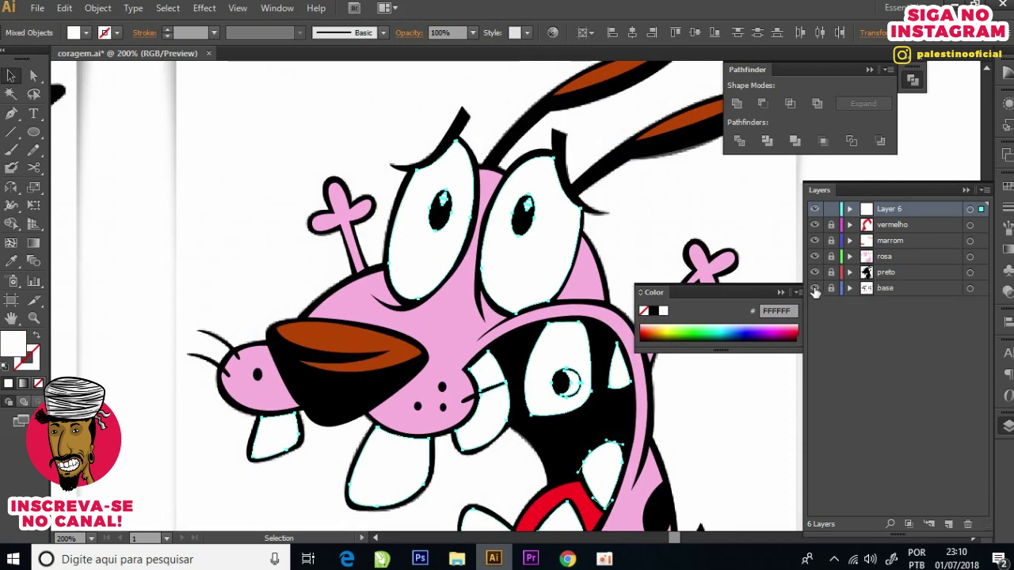
left_click(815, 289)
key("ctrl+1")
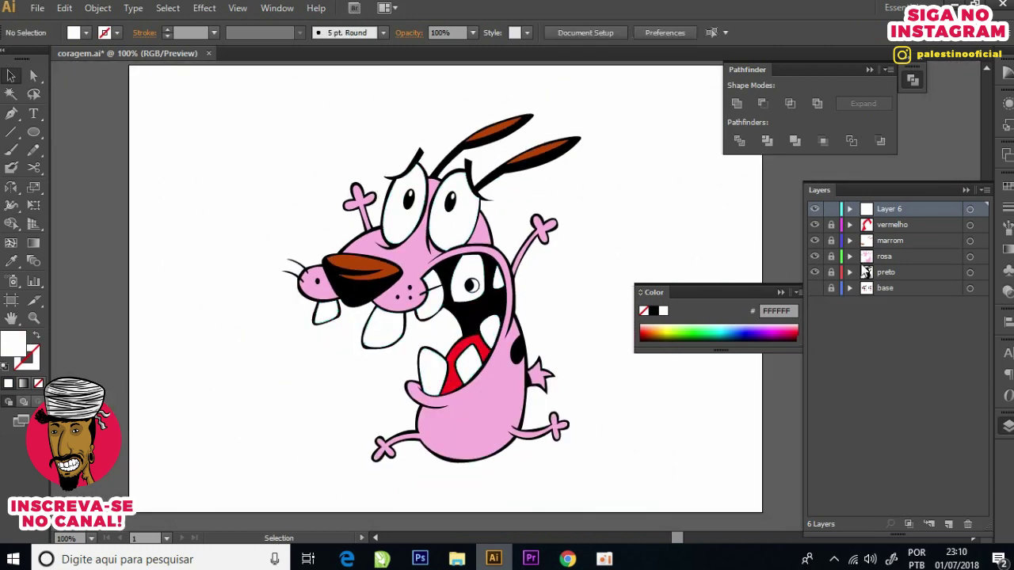
double_click(889, 209)
type("branco")
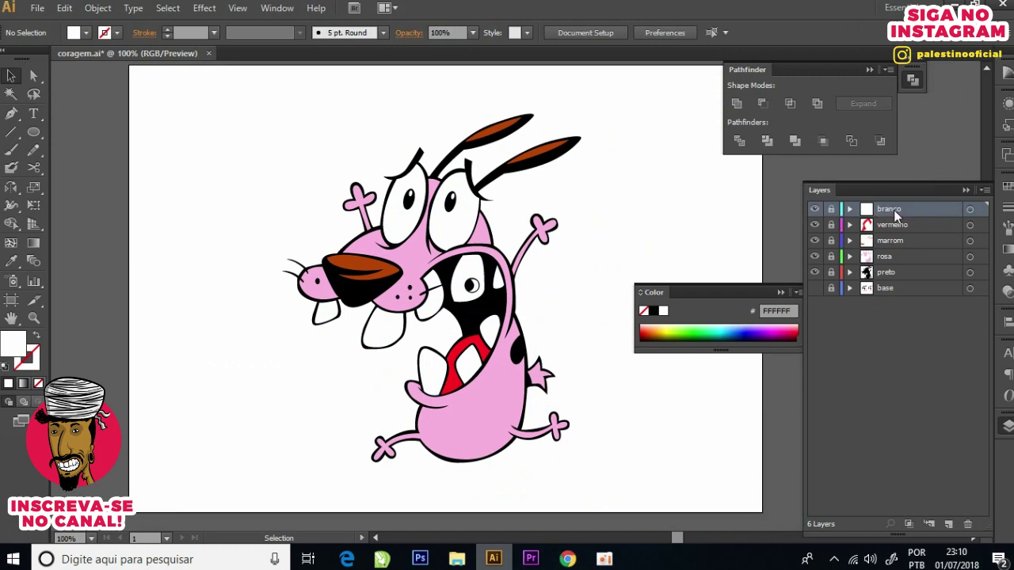
key("Return")
Step: Unlock the preto layer and smooth the tooth outline's upper-right curve
scroll(369, 297, "up", 2)
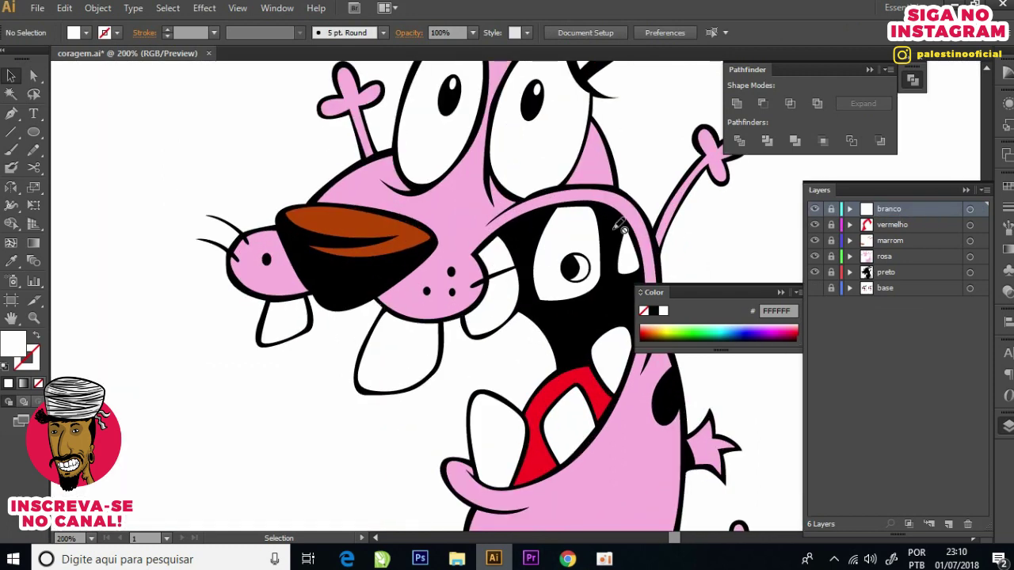
scroll(410, 409, "up", 1)
scroll(409, 409, "up", 2)
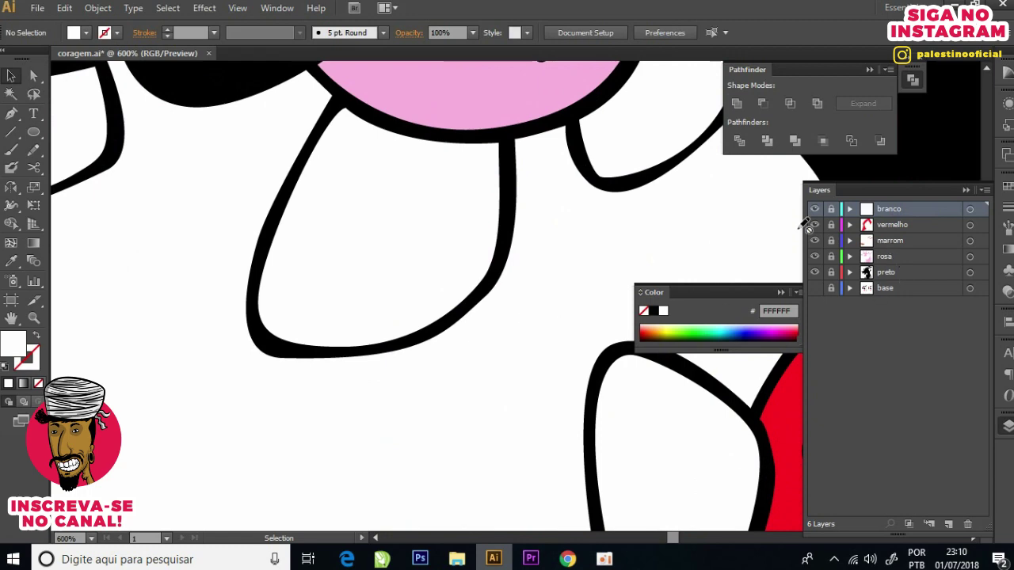
scroll(776, 238, "down", 3)
scroll(610, 198, "up", 2)
scroll(514, 220, "up", 2)
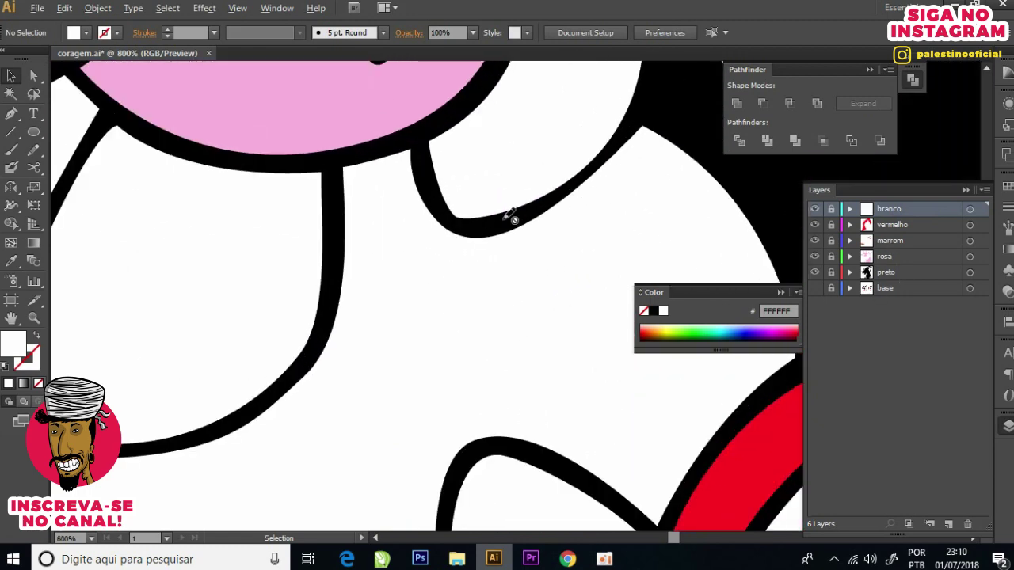
scroll(513, 220, "down", 3)
scroll(508, 210, "up", 3)
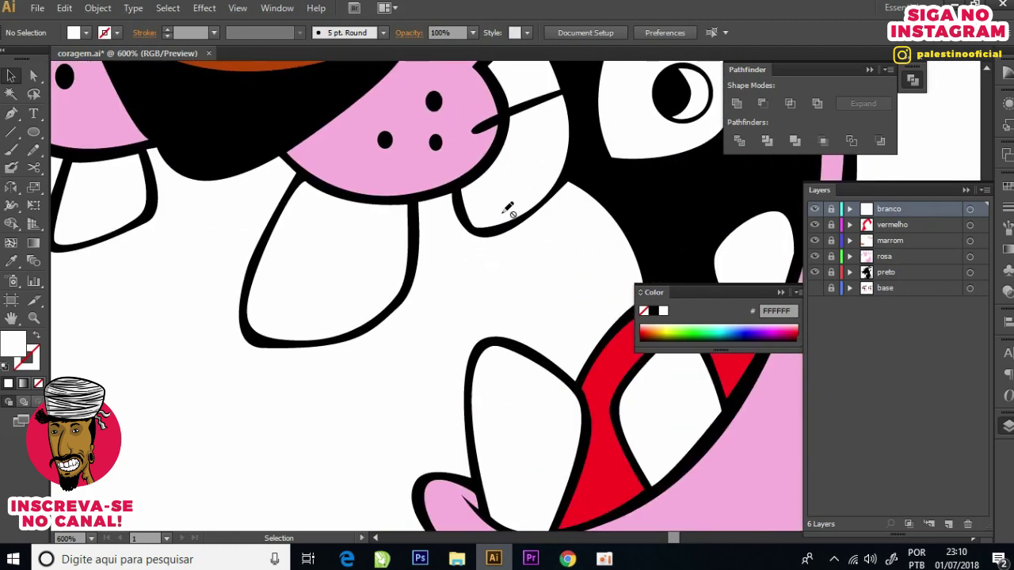
scroll(508, 209, "up", 2)
left_click(831, 272)
key("a")
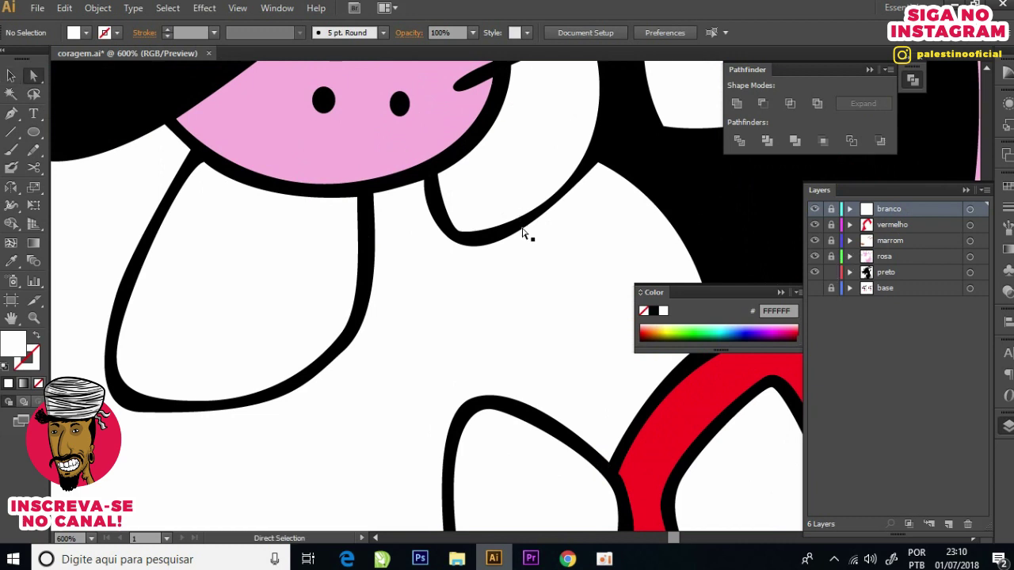
left_click(525, 229)
scroll(531, 226, "up", 1)
left_click_drag(572, 195, 582, 203)
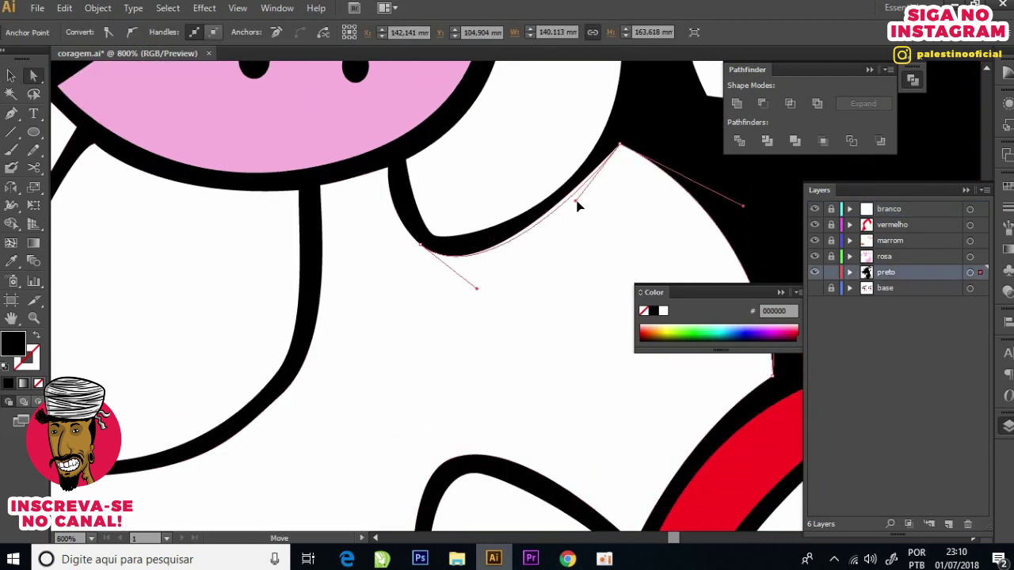
left_click(445, 300)
Step: Reshape the lower curve of the lower tooth's black outline
scroll(317, 372, "down", 2)
scroll(317, 372, "left", 2)
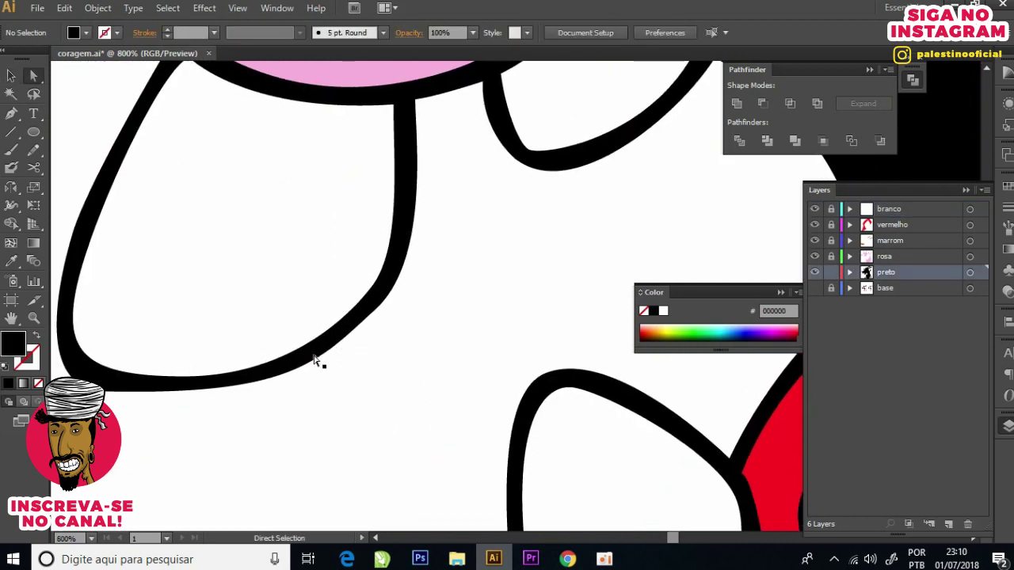
left_click(172, 393)
left_click_drag(294, 401, 291, 408)
left_click(417, 319)
Step: Adjust the small front tooth outline's lower-right, bottom and left-side points
key("ctrl+minus")
left_click_drag(285, 230, 501, 368)
left_click_drag(249, 230, 380, 356)
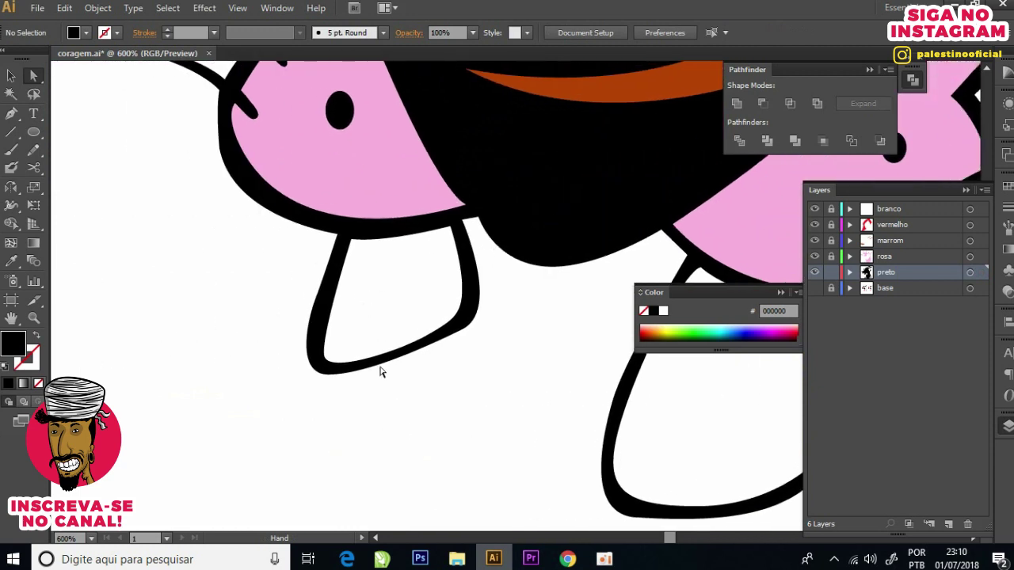
key("ctrl+plus")
key("ctrl+plus")
left_click(440, 339)
left_click_drag(449, 333, 452, 353)
left_click_drag(336, 382, 336, 386)
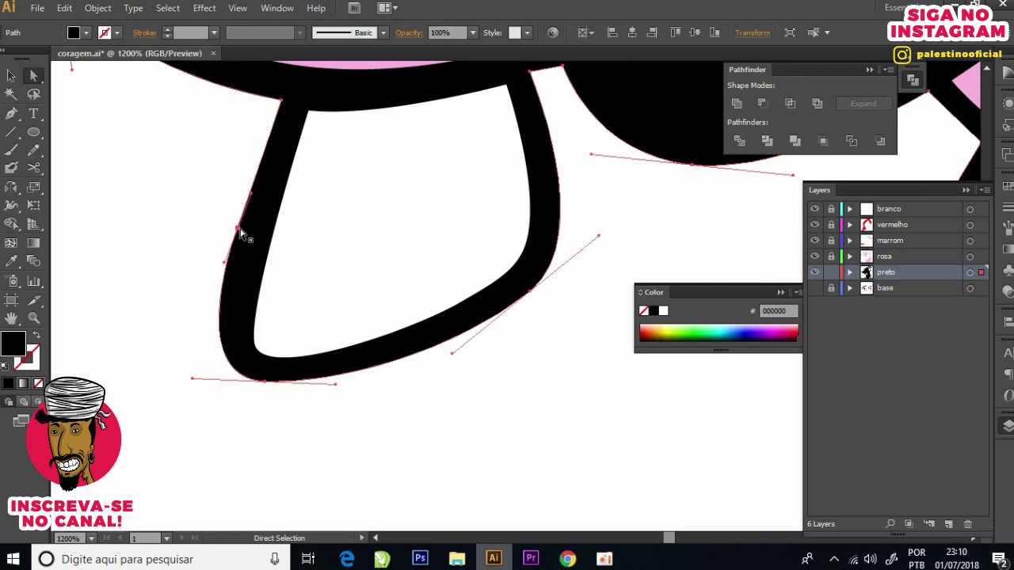
left_click_drag(240, 230, 236, 233)
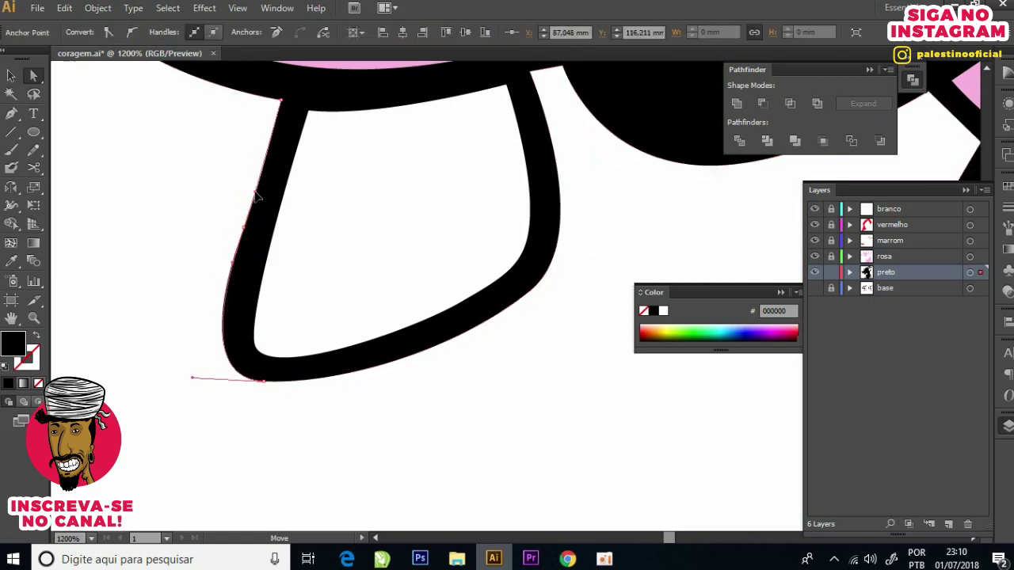
left_click(233, 288)
Step: Drag a point on the head's black outline to reshape its curve
scroll(233, 288, "down", 2)
scroll(391, 238, "up", 5)
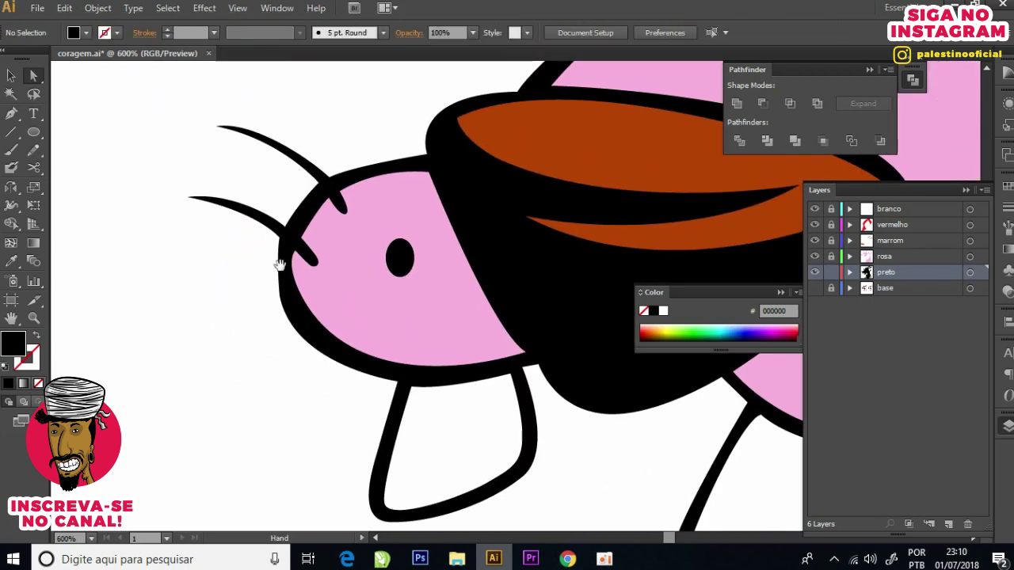
scroll(335, 290, "up", 2)
left_click(299, 356)
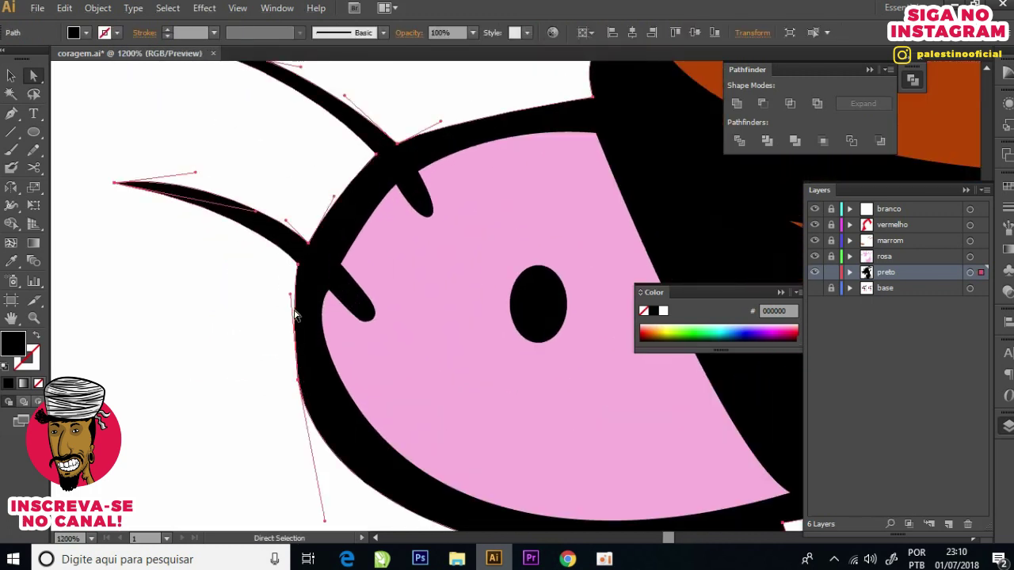
left_click_drag(291, 296, 278, 317)
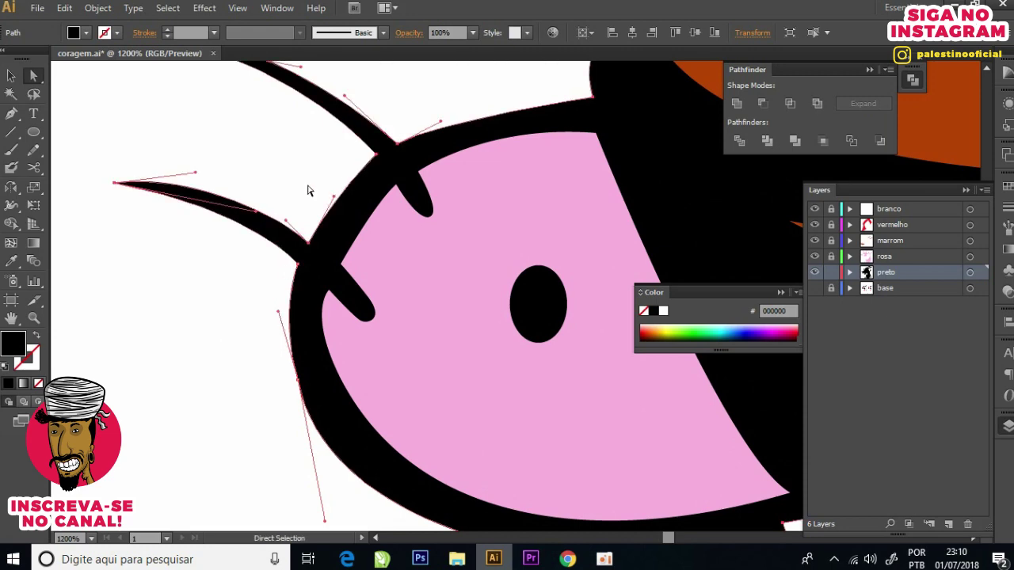
Step: Smooth a tooth's lower curve by nudging its bottom anchor point
scroll(309, 190, "down", 5)
scroll(364, 171, "up", 1)
scroll(370, 182, "down", 3)
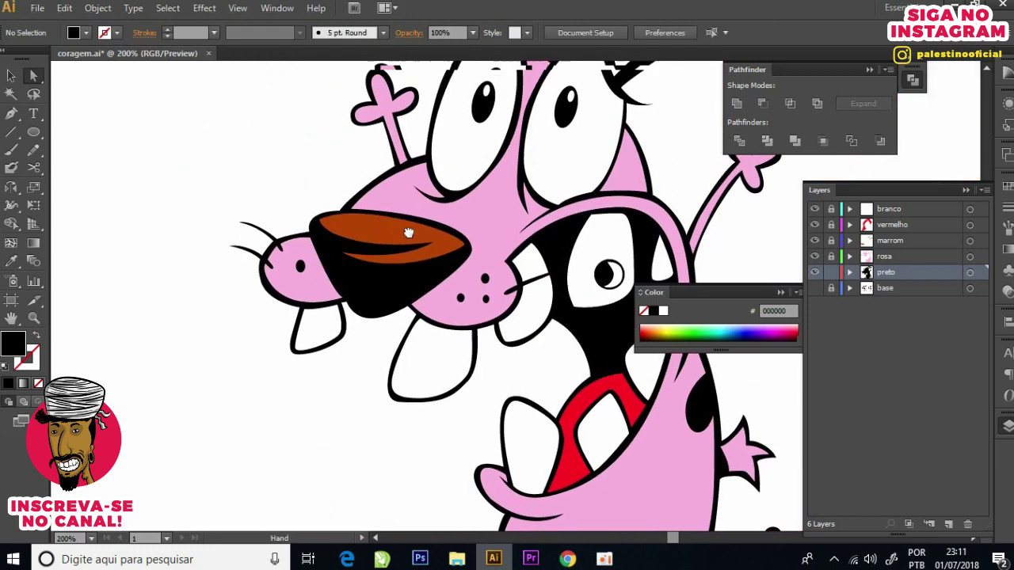
scroll(420, 198, "up", 1)
scroll(356, 163, "up", 2)
scroll(356, 163, "up", 1)
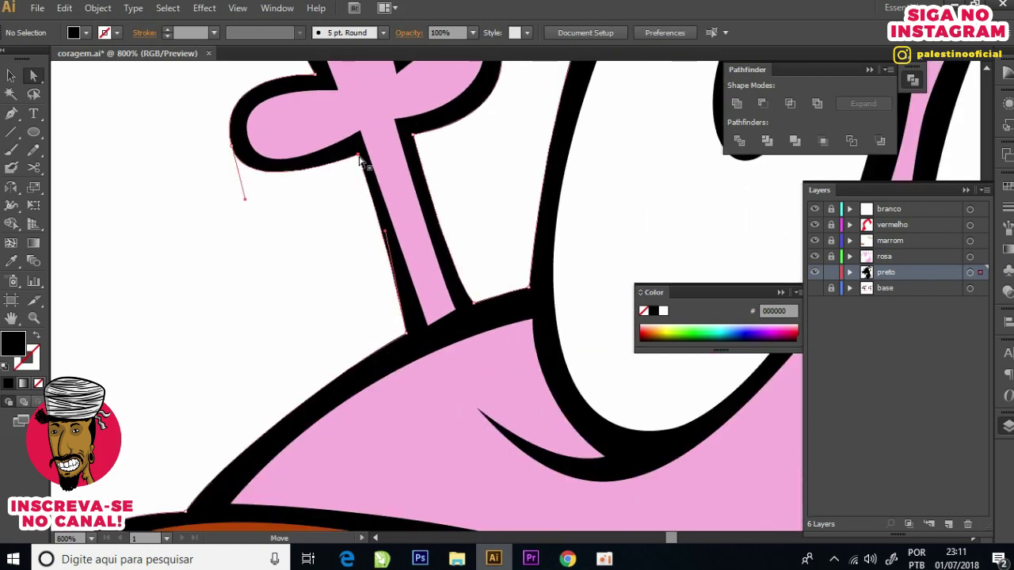
scroll(355, 171, "down", 2)
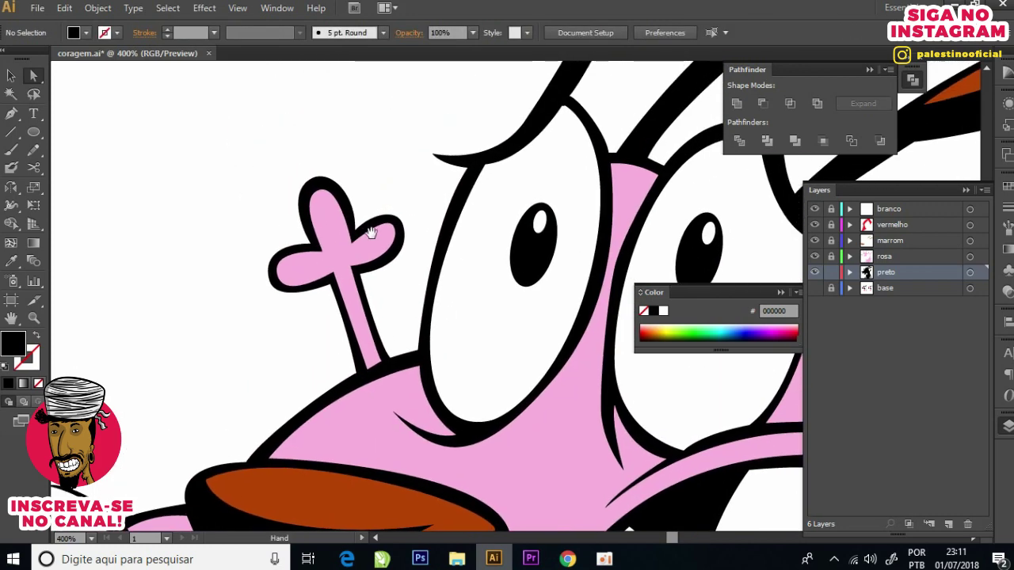
scroll(317, 229, "right", 3)
scroll(385, 267, "right", 2)
scroll(385, 267, "up", 1)
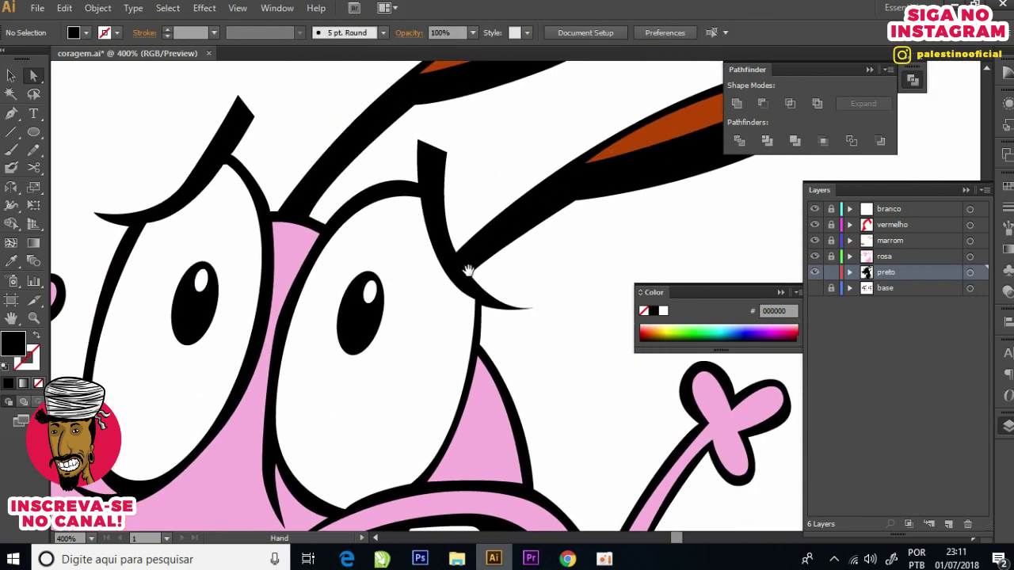
scroll(474, 277, "down", 2)
scroll(492, 281, "right", 2)
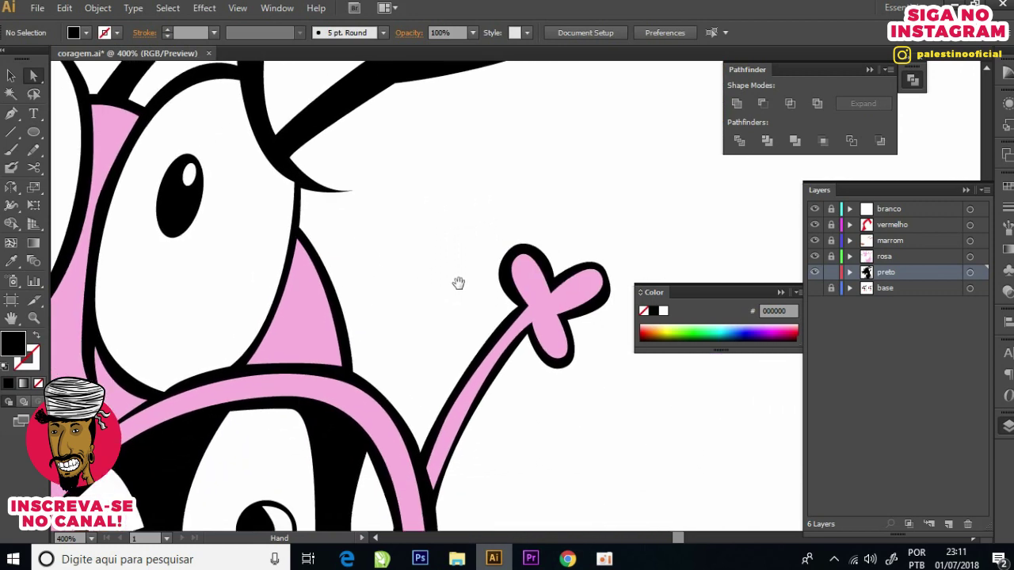
scroll(442, 278, "down", 2)
scroll(441, 278, "right", 1)
scroll(430, 249, "down", 3)
scroll(407, 306, "down", 3)
scroll(420, 294, "down", 1)
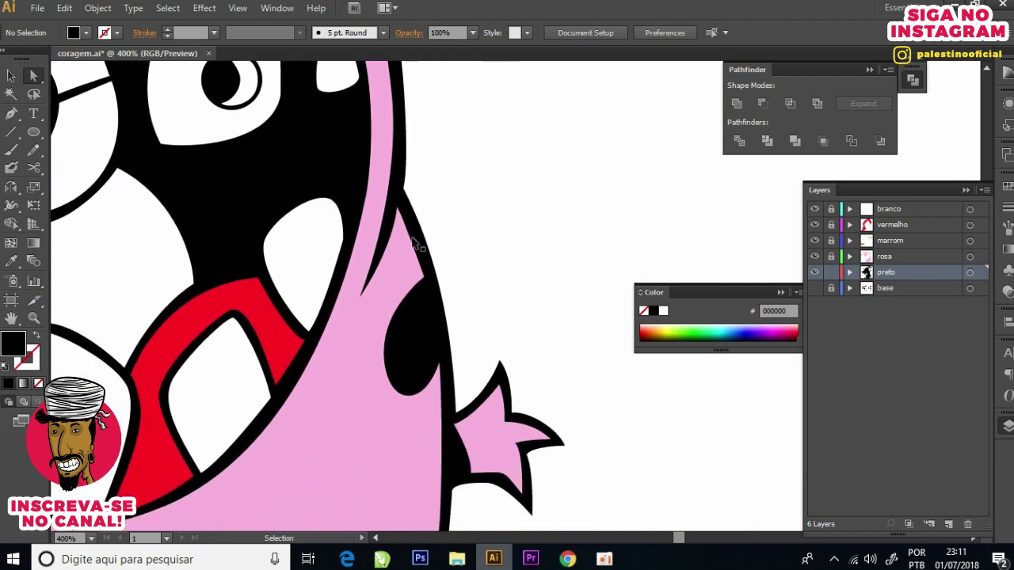
scroll(413, 241, "down", 2)
scroll(462, 294, "down", 5)
scroll(499, 381, "down", 2)
scroll(415, 378, "down", 2)
scroll(415, 378, "left", 3)
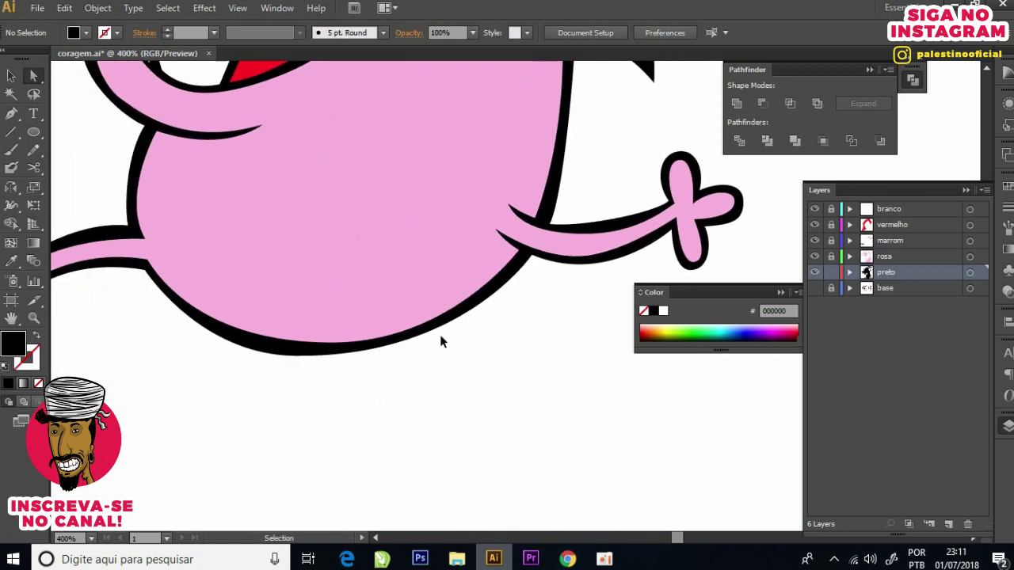
scroll(441, 339, "down", 2, "alt")
scroll(392, 325, "up", 2)
scroll(412, 360, "up", 2)
scroll(435, 342, "up", 2)
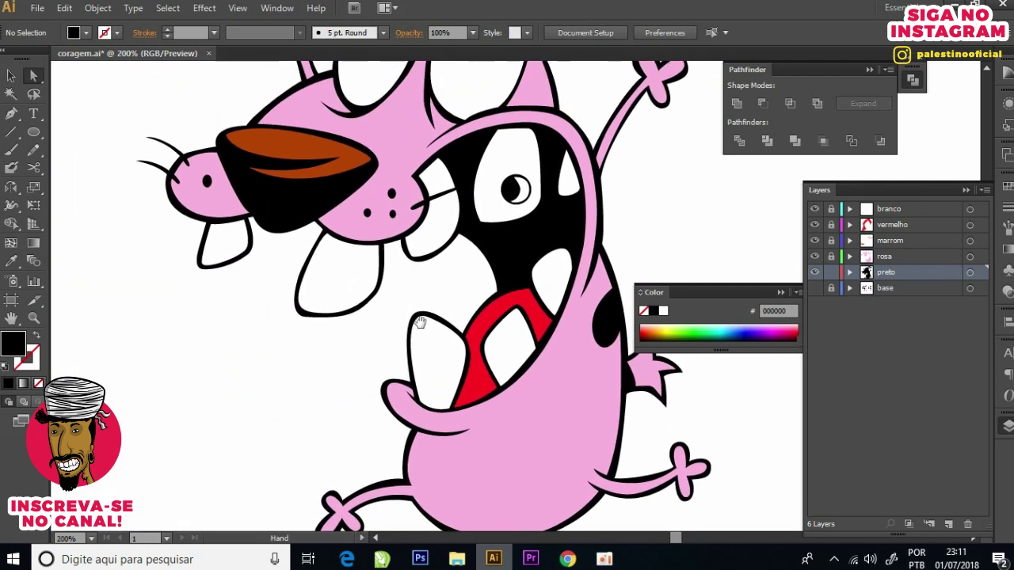
scroll(381, 309, "up", 2, "alt")
left_click(403, 291)
scroll(317, 337, "up", 2, "alt")
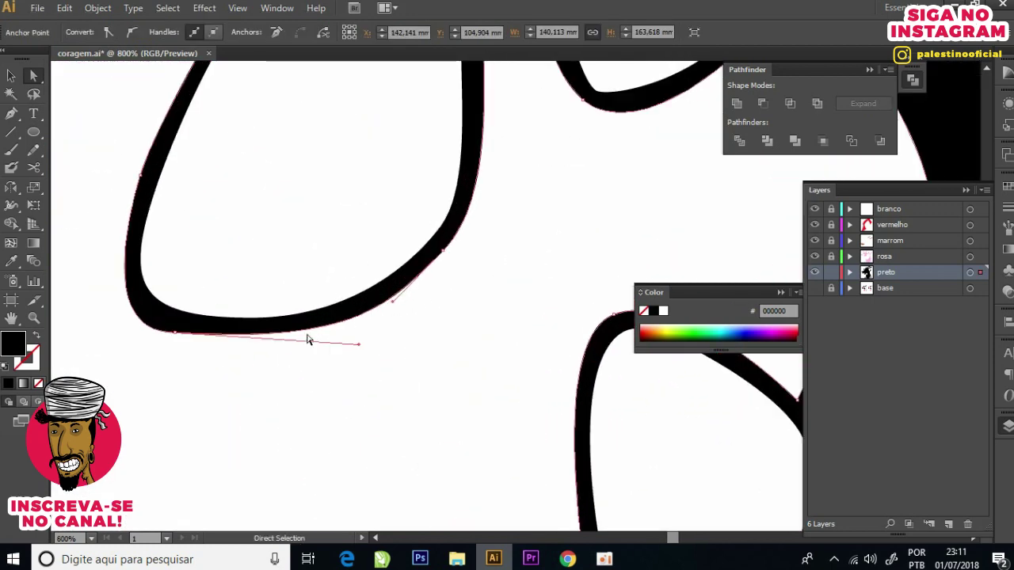
left_click(176, 332)
left_click_drag(354, 348, 354, 346)
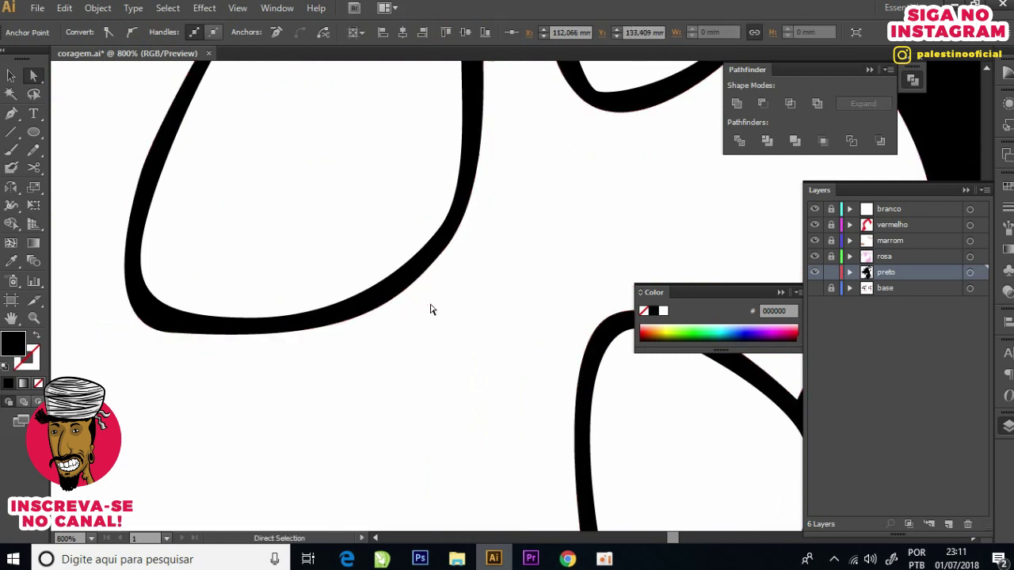
left_click(430, 309)
scroll(428, 325, "down", 3, "alt")
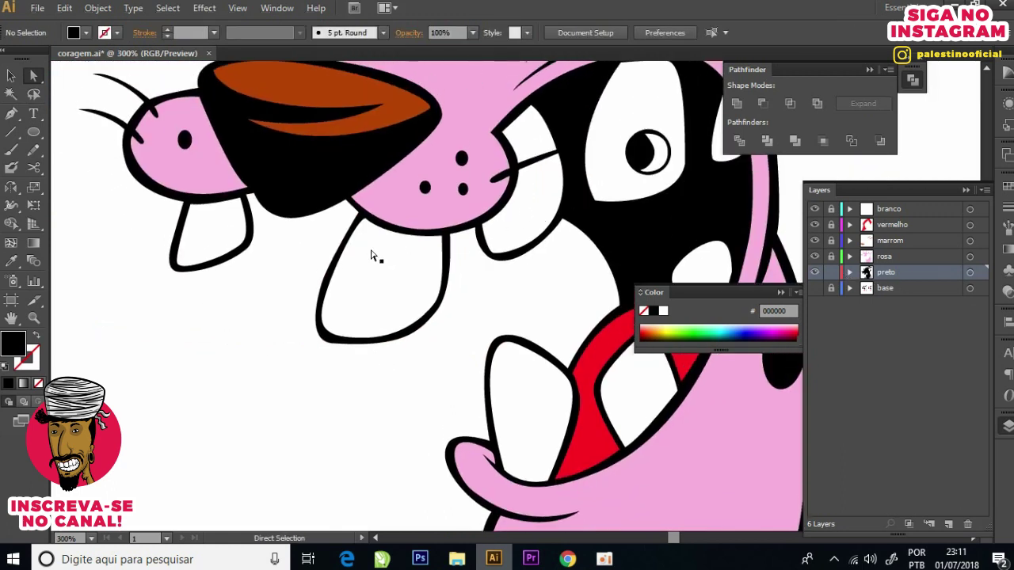
Step: Toggle the white, red, brown and pink layers to inspect them, leaving vermelho hidden
key("ctrl+minus")
left_click(814, 209)
left_click(815, 209)
left_click(815, 225)
left_click(814, 225)
left_click(814, 225)
left_click(815, 225)
left_click(815, 225)
left_click(815, 209)
left_click(814, 209)
left_click(815, 241)
left_click(815, 241)
left_click(815, 258)
left_click(816, 259)
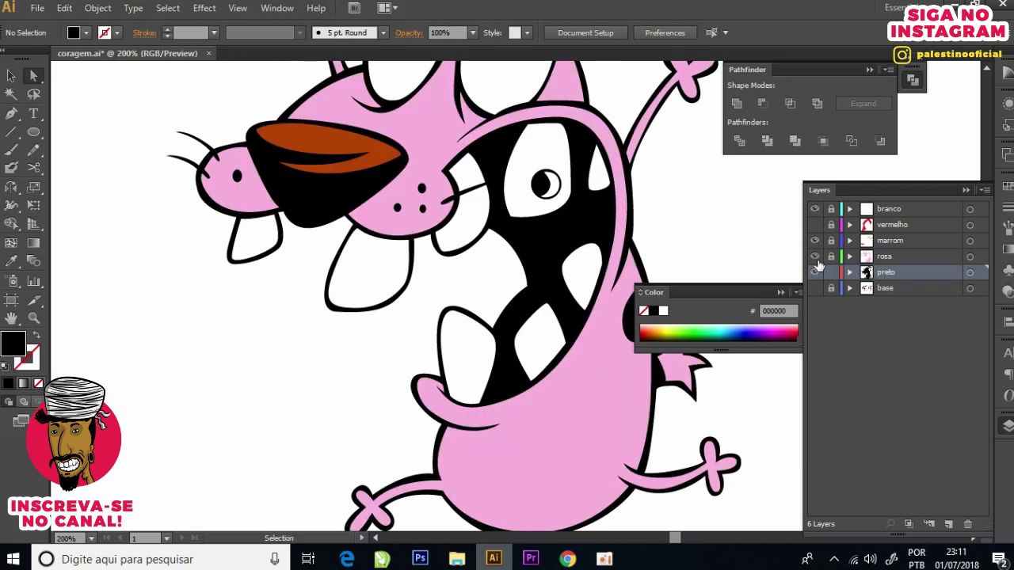
Step: Show the red tongue layer again and add a new top layer named tudo
left_click(814, 225)
key("ctrl+minus")
key("ctrl+minus")
key("ctrl+minus")
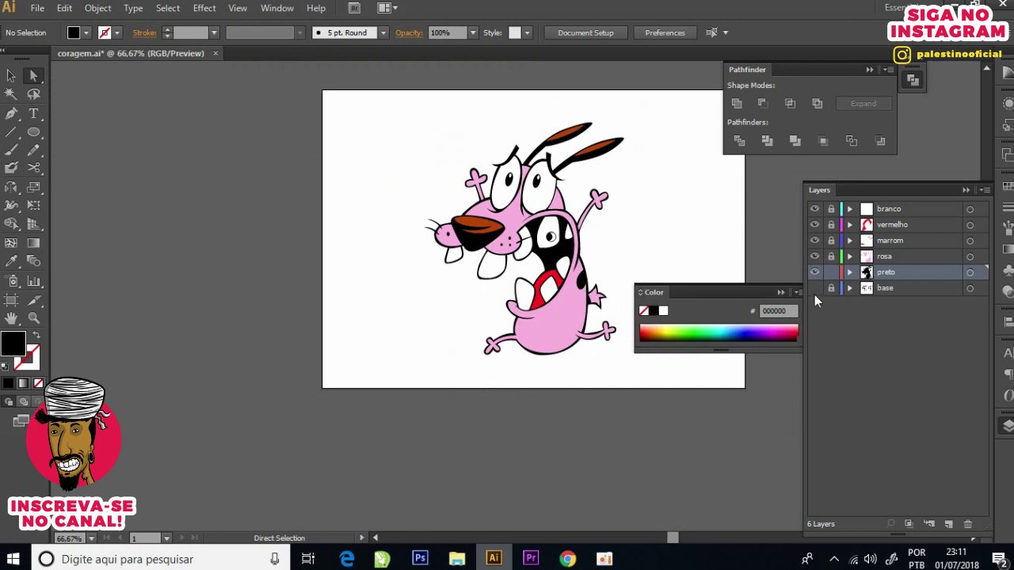
left_click(947, 525)
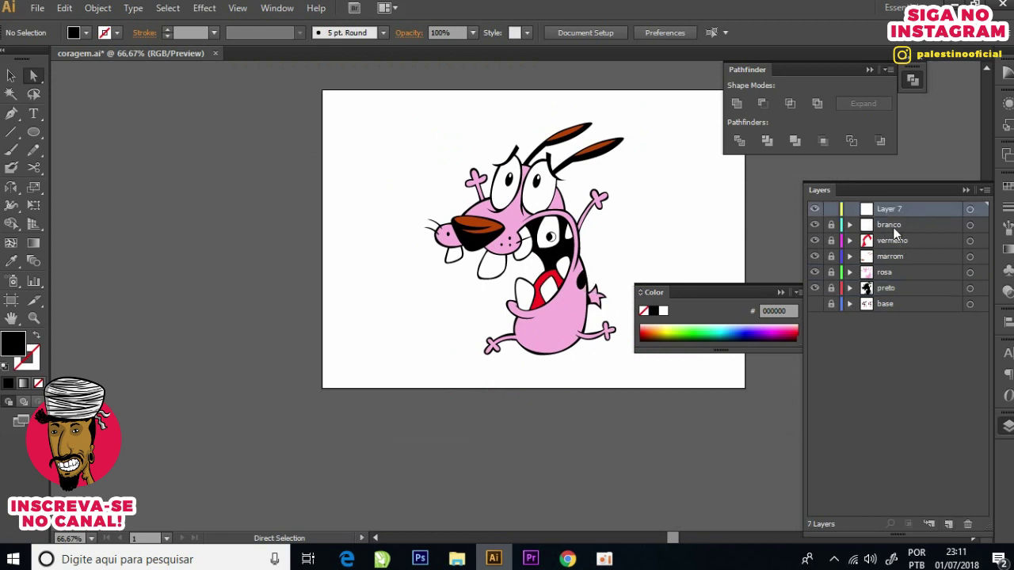
type("tudo")
key("Return")
Step: Unlock branco and vermelho, then move the branco-through-preto layers inside tudo
left_click_drag(832, 226, 831, 246)
left_click(907, 289)
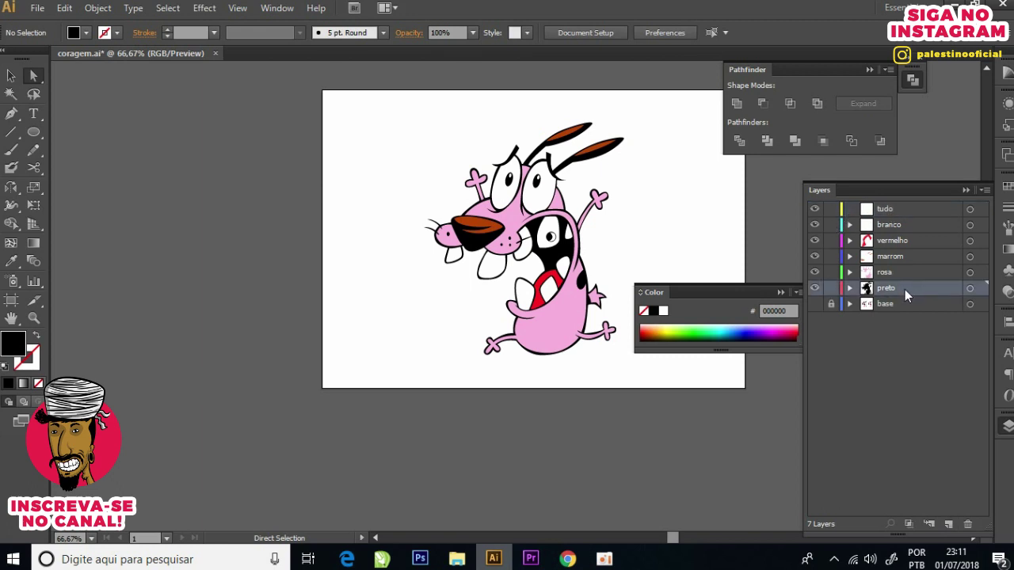
left_click(900, 220, "shift")
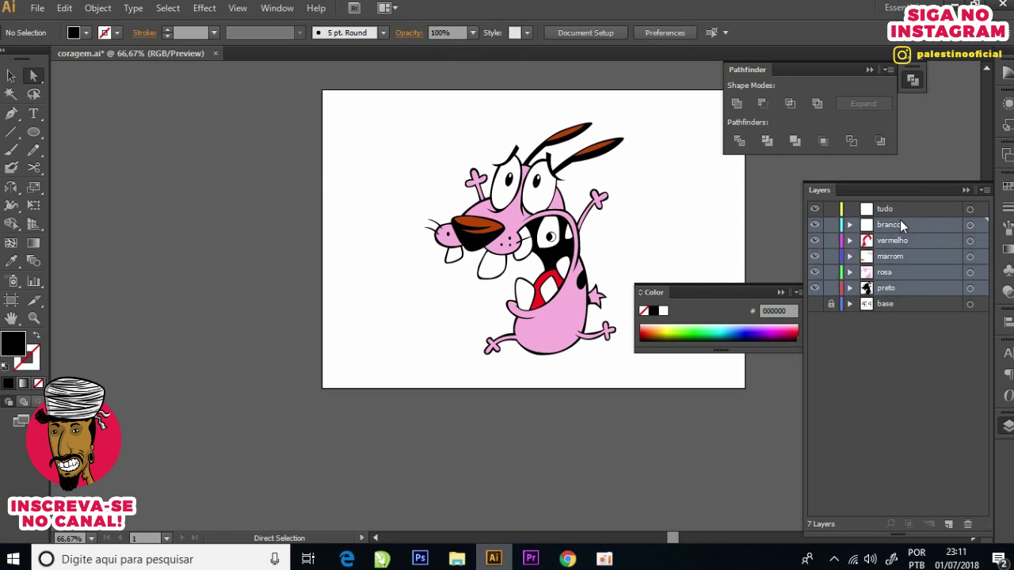
left_click_drag(889, 225, 894, 211)
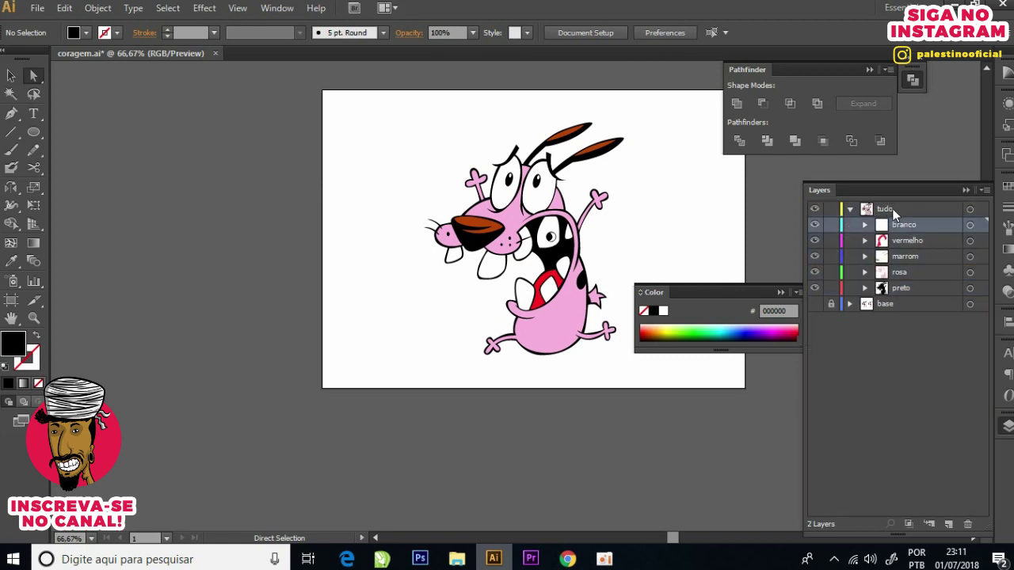
Step: Collapse tudo, check its visibility, and marquee-select the whole dog artwork
left_click(850, 209)
left_click(815, 208)
left_click(815, 209)
left_click(816, 208)
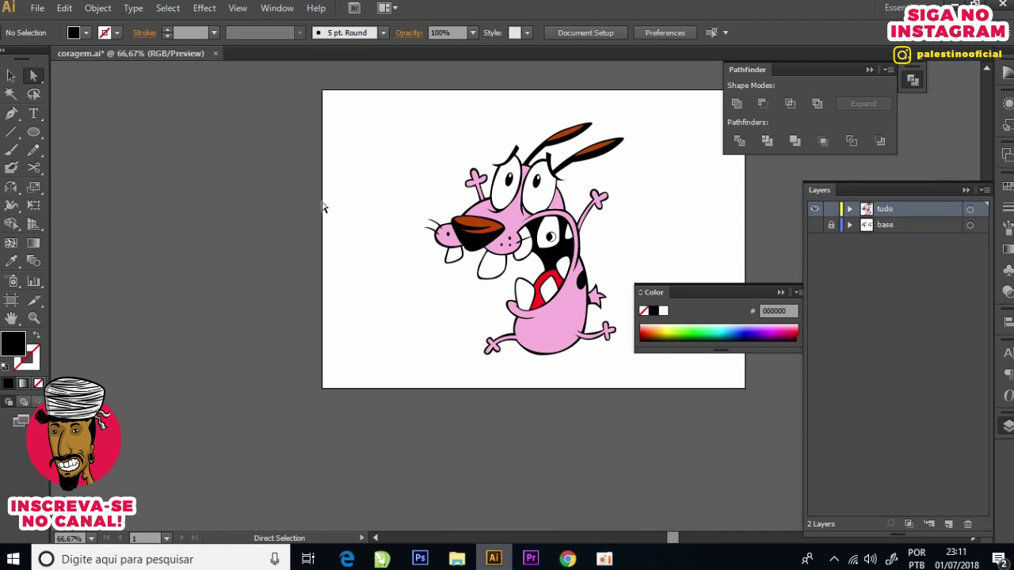
left_click_drag(349, 95, 713, 389)
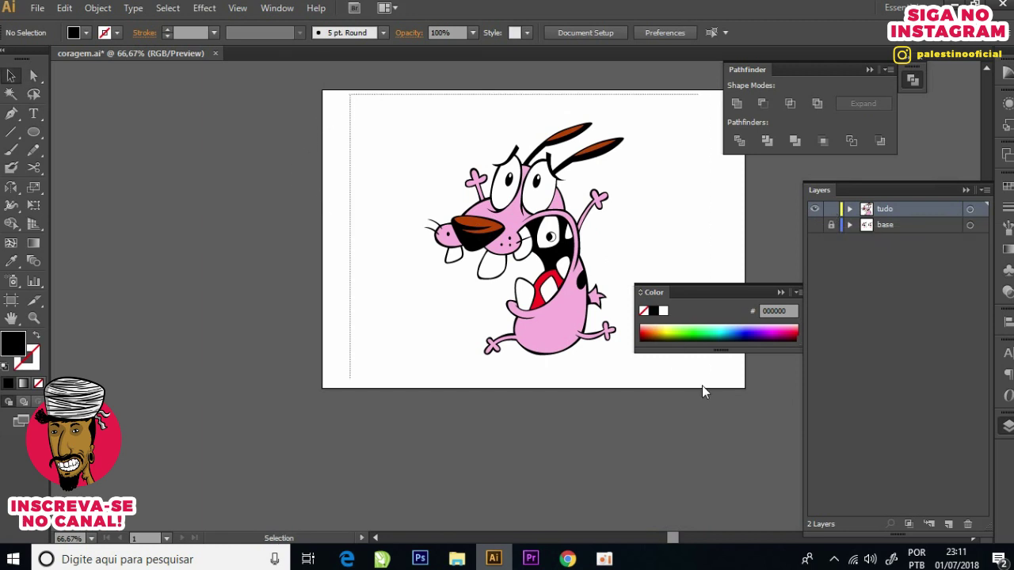
Step: Lock tudo and paste a copy of the dog onto new Layer 8, left of the artboard
left_click(780, 292)
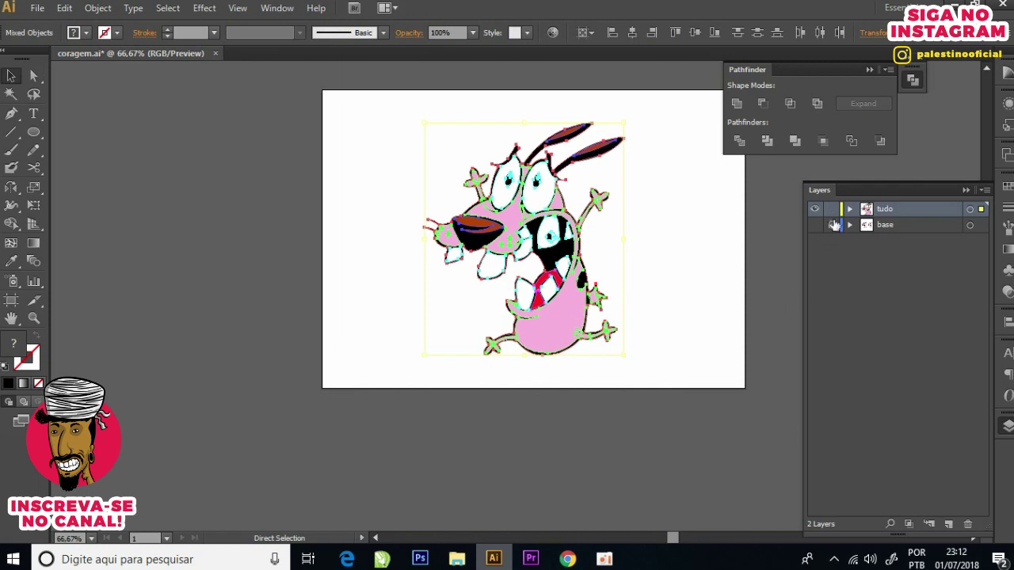
left_click(831, 209)
left_click(952, 522)
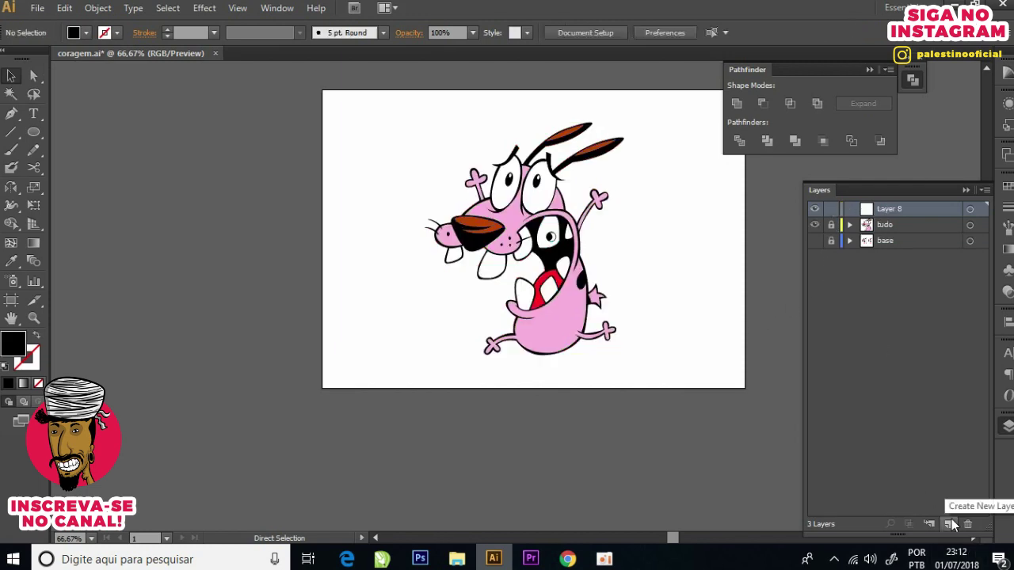
key("ctrl+v")
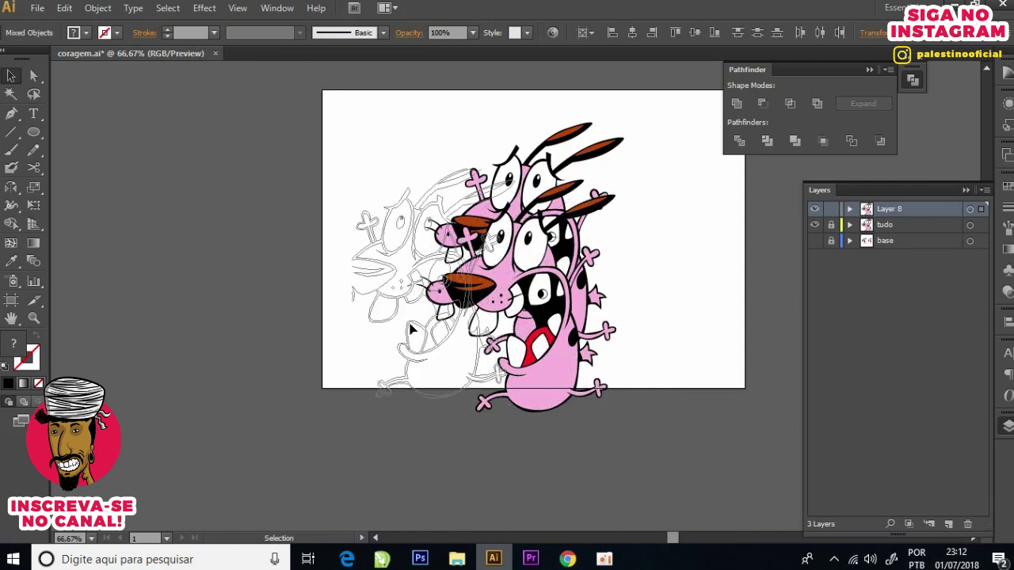
left_click_drag(571, 347, 309, 292)
left_click(376, 288)
key("ctrl+a")
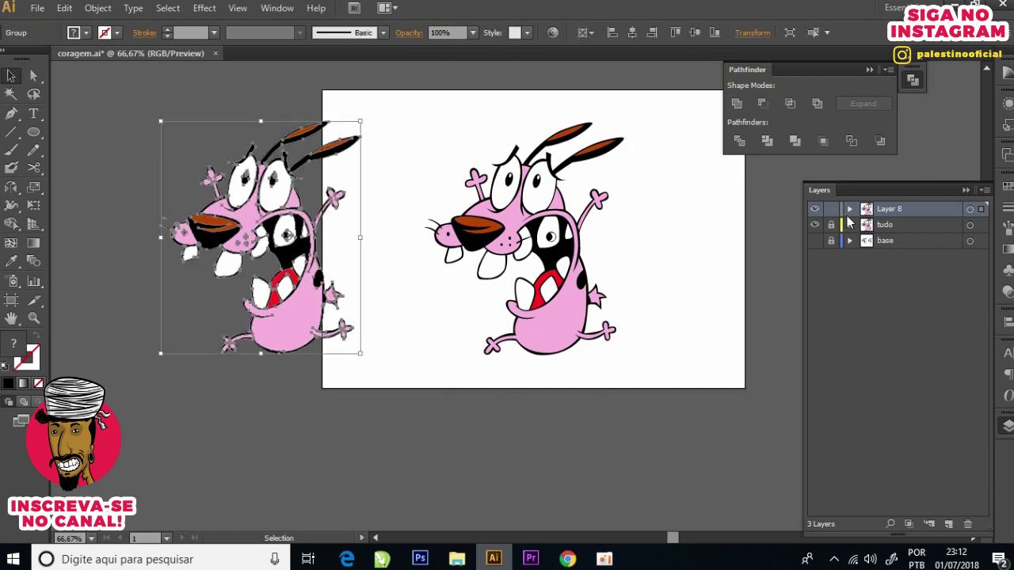
Step: Unlock and expand tudo to toggle its sublayers' visibility, then collapse it
left_click(850, 225)
left_click(830, 225)
left_click(815, 256)
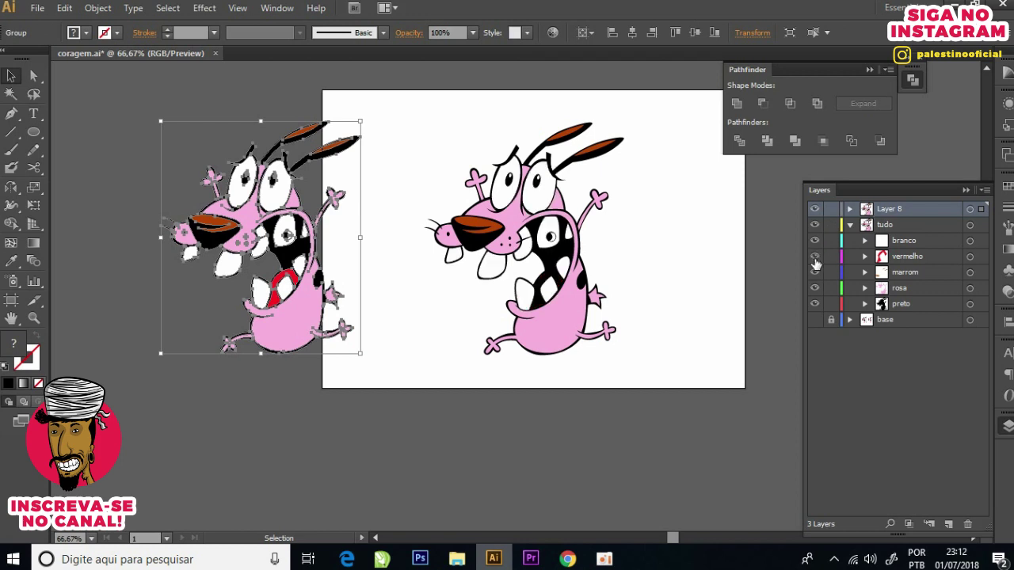
left_click(814, 256)
double_click(814, 240)
left_click(849, 225)
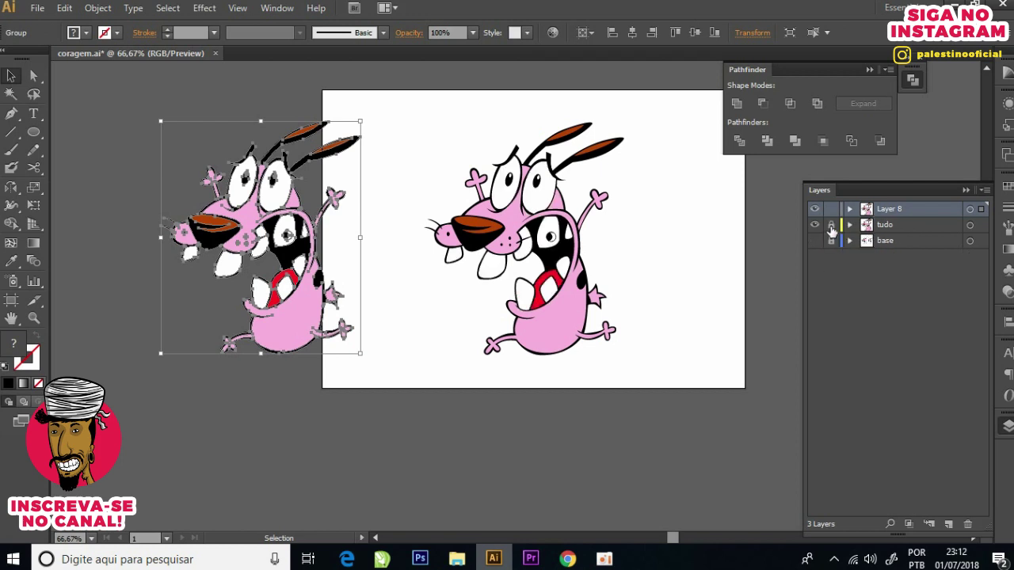
Step: Reposition the copied Courage group left of the artboard and start a new A4 document
left_click_drag(351, 294, 307, 406)
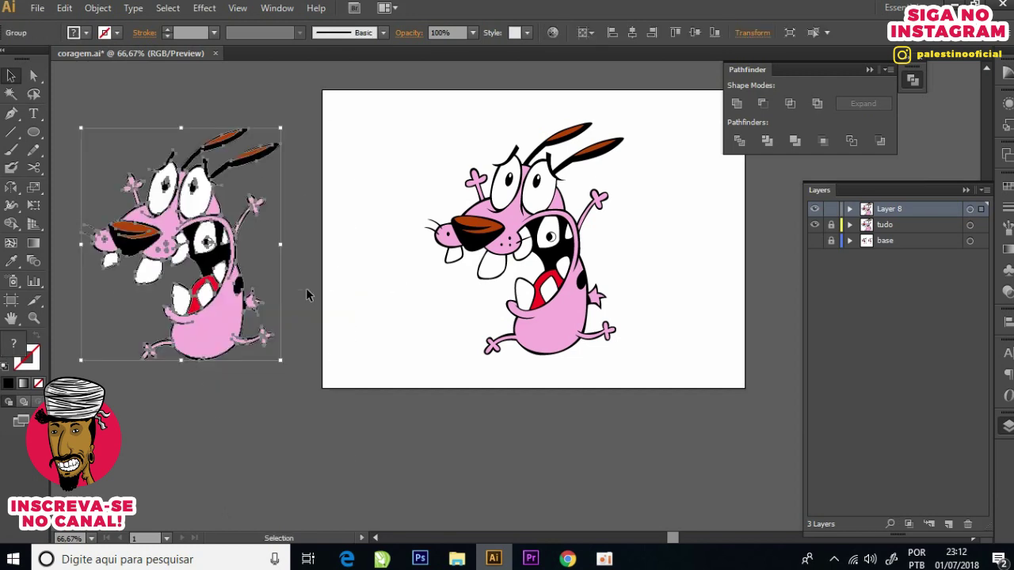
left_click_drag(307, 407, 304, 383)
left_click(355, 382)
scroll(356, 382, "down", 1, "alt")
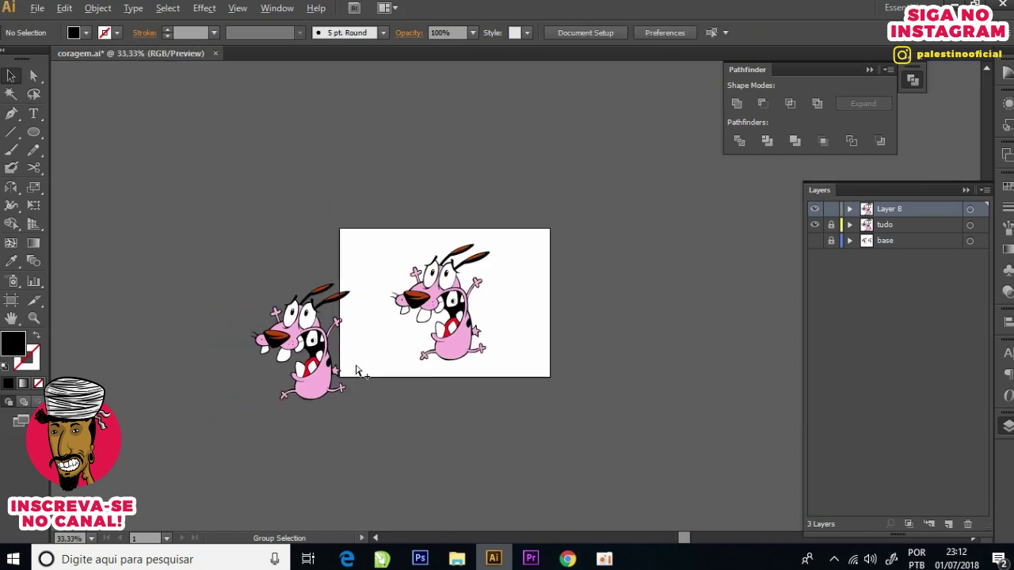
scroll(348, 317, "up", 1, "alt")
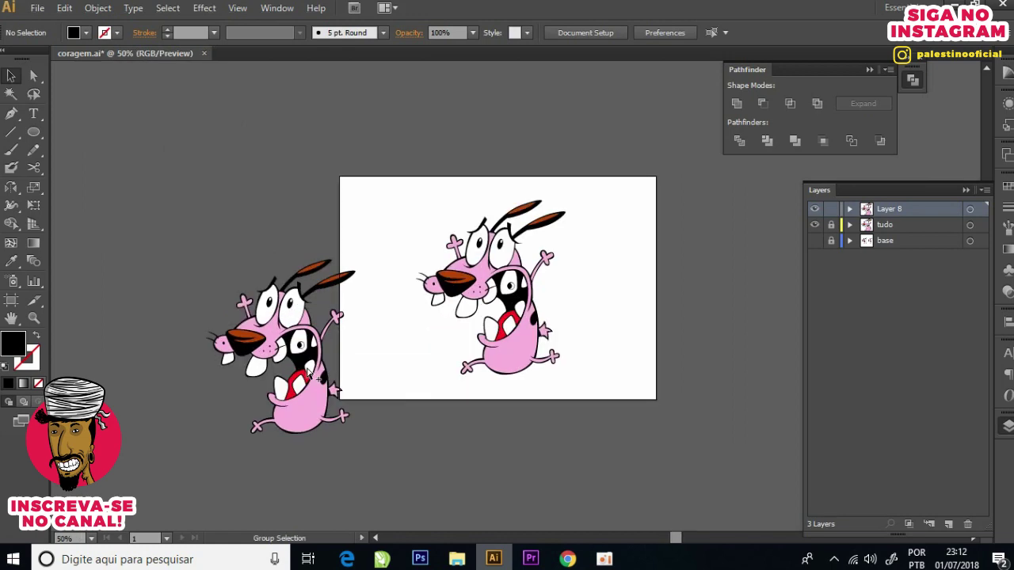
scroll(318, 356, "up", 1)
left_click_drag(356, 321, 355, 209)
left_click(355, 208)
scroll(355, 209, "up", 1, "alt")
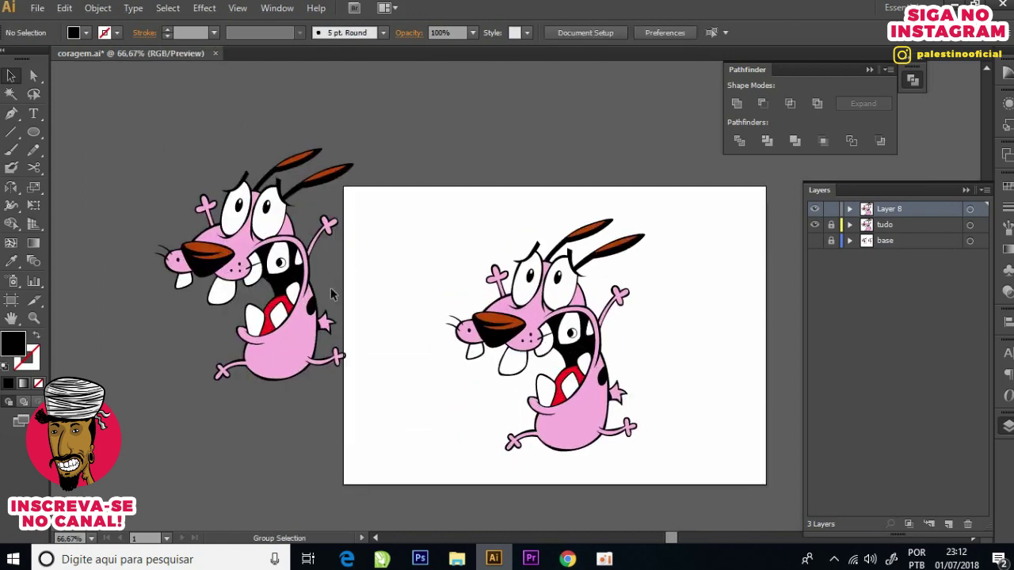
left_click_drag(163, 179, 255, 244)
key("ctrl+n")
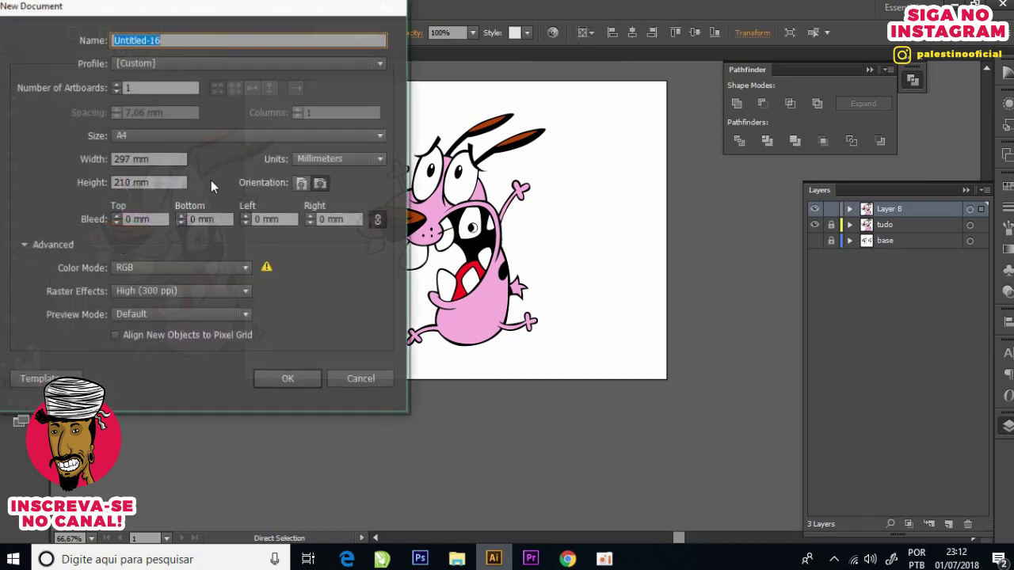
Step: Create the new A4 document in portrait orientation
left_click(301, 184)
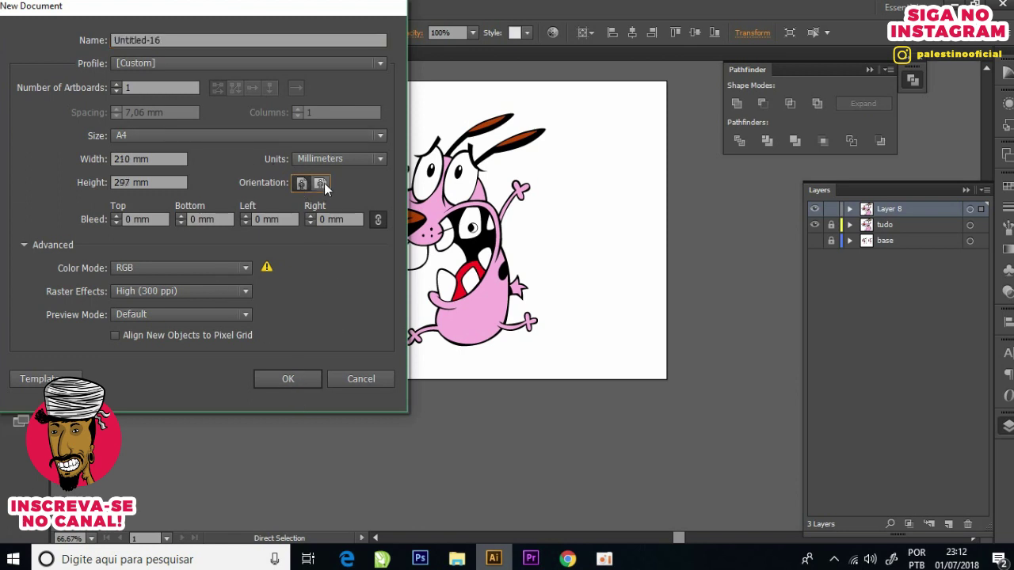
left_click(312, 373)
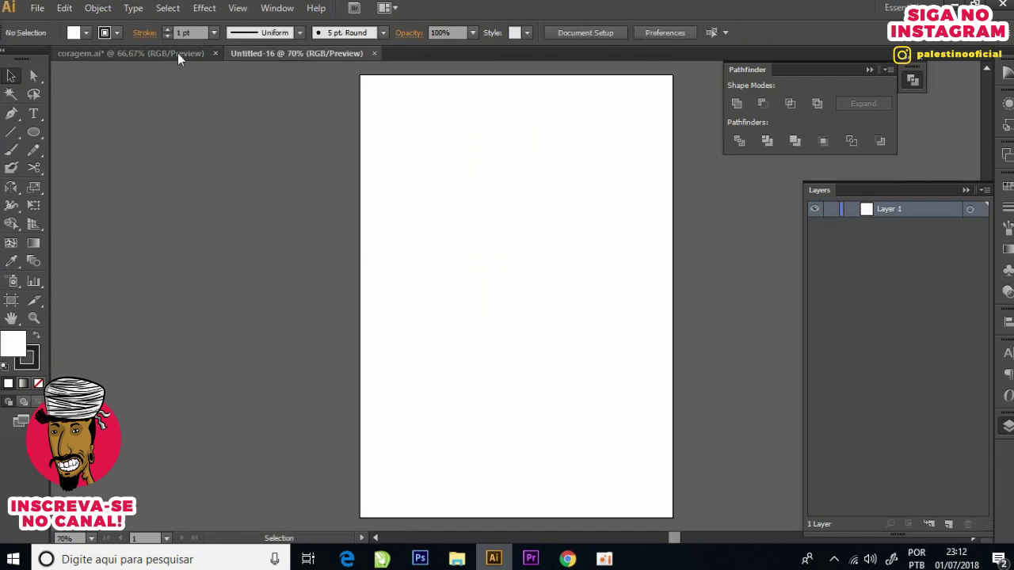
left_click(178, 53)
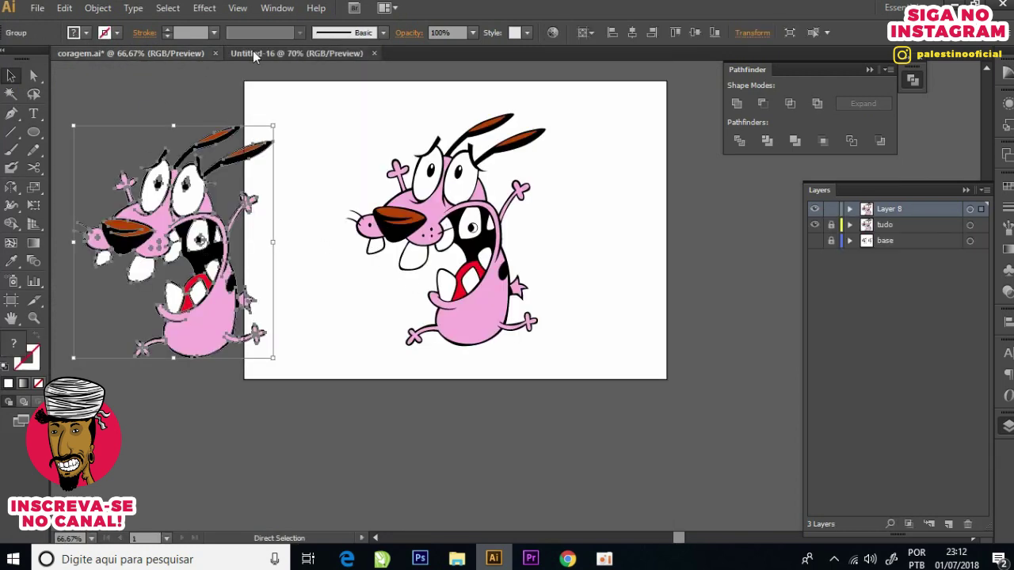
Step: Drag the Courage copy into Untitled-16 and enlarge it to fill the page
left_click_drag(174, 86, 586, 281)
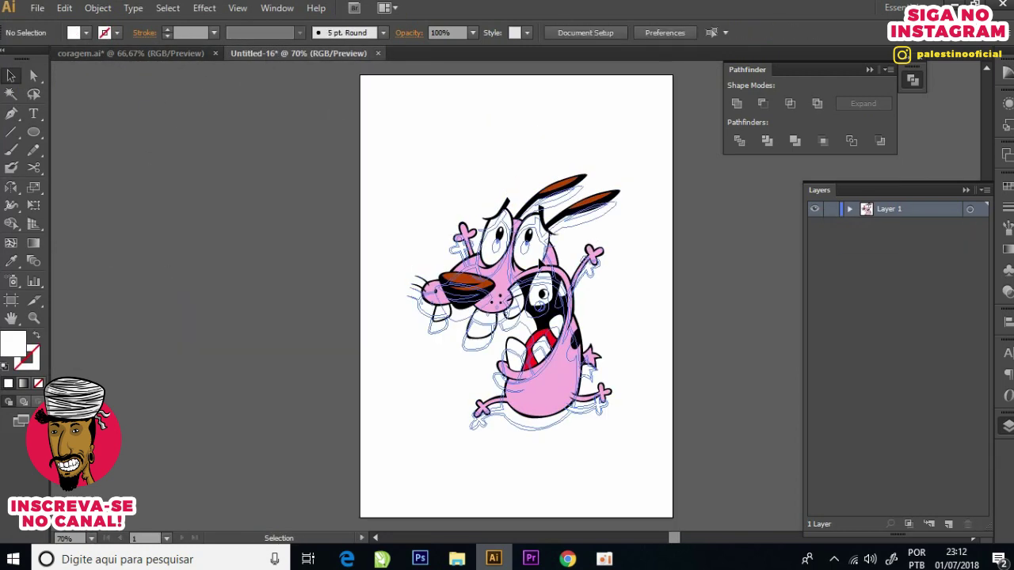
left_click(612, 200)
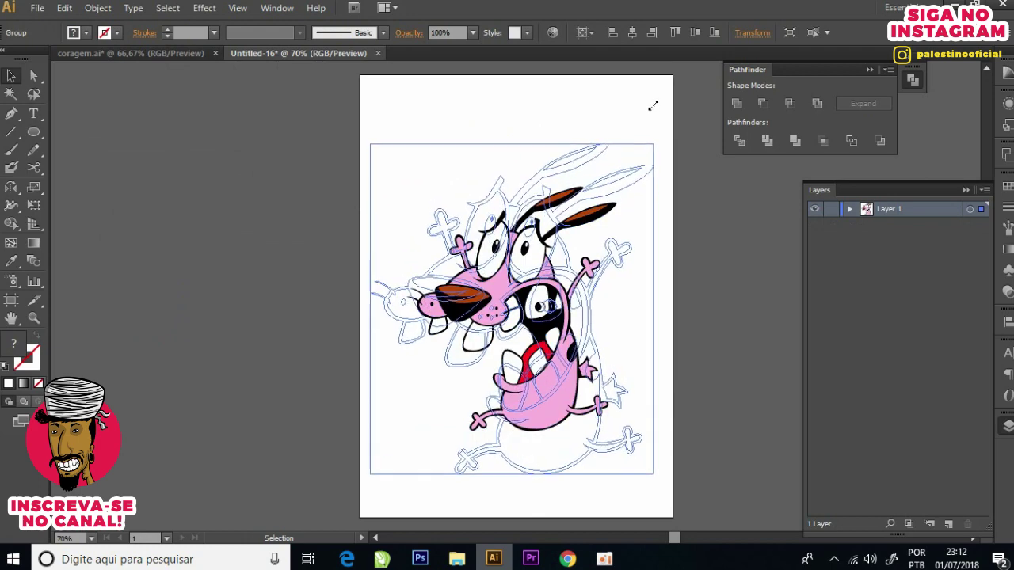
left_click_drag(616, 188, 652, 103)
left_click(582, 119)
key("ctrl+minus")
left_click_drag(548, 207, 554, 184)
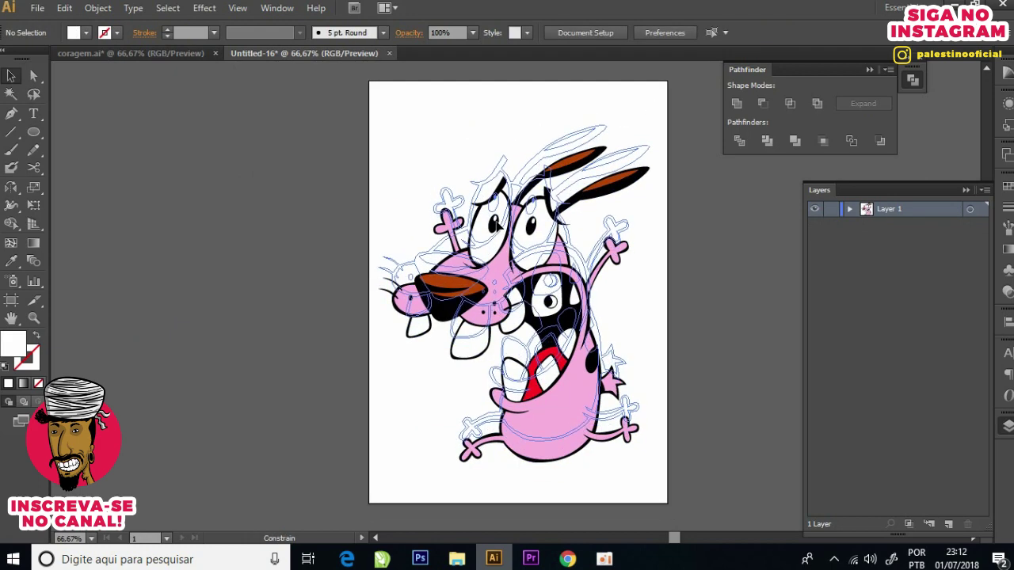
key("ctrl+minus")
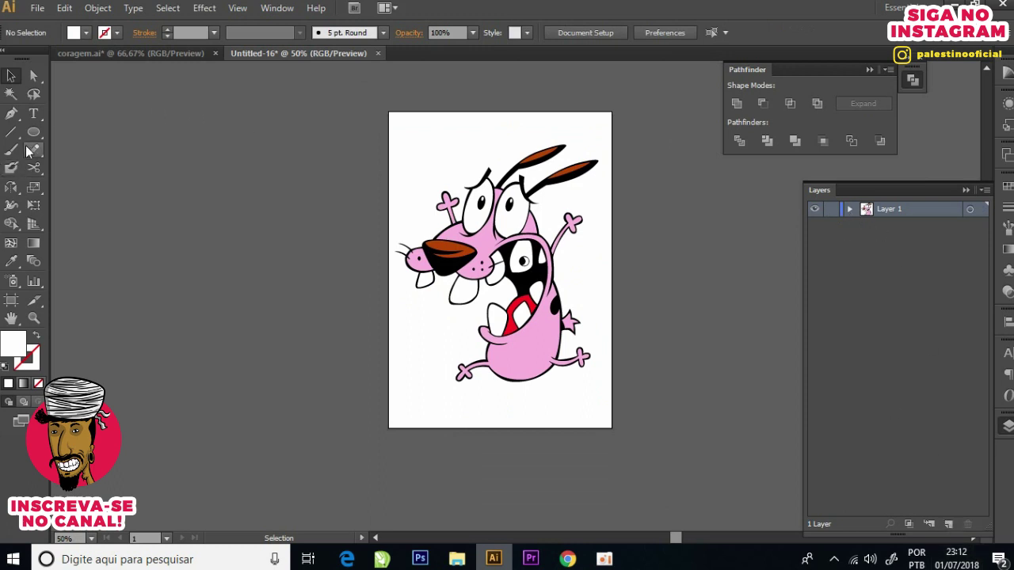
Step: Draw a rectangle behind the dog, stretched to cover the whole page
left_click_drag(33, 132, 71, 131)
left_click_drag(407, 117, 573, 347)
key("ctrl+shift+bracketleft")
key("v")
left_click_drag(571, 347, 582, 405)
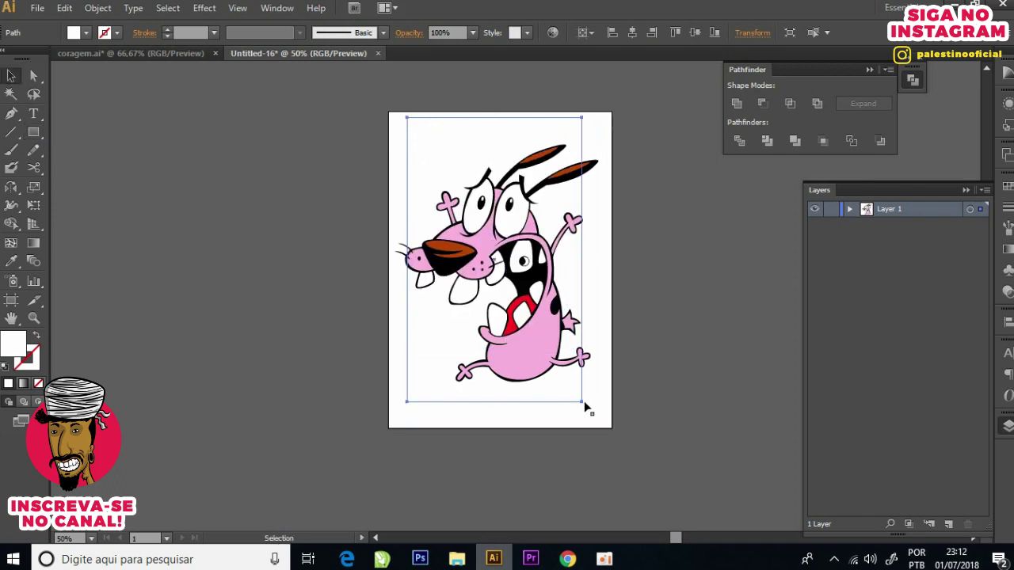
left_click_drag(582, 402, 591, 411)
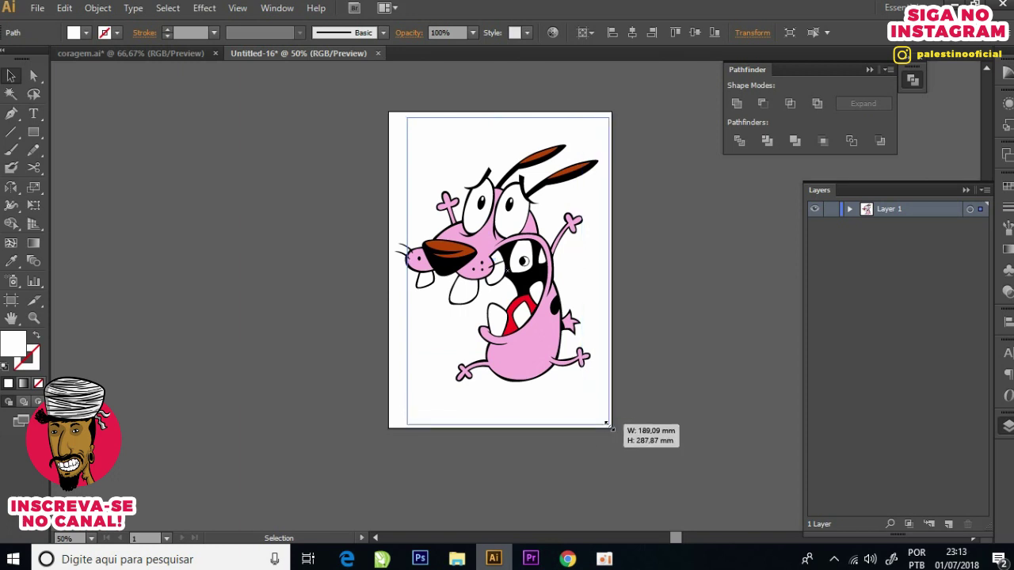
left_click_drag(592, 411, 612, 429)
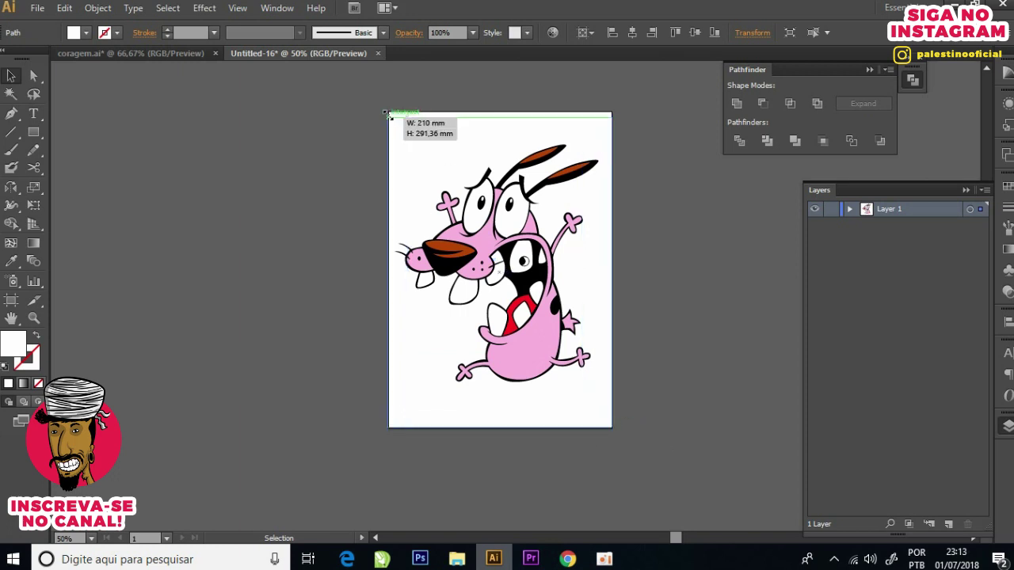
left_click_drag(406, 118, 388, 112)
key("ctrl+shift+a")
key("ctrl+plus")
Step: Fill the background rectangle with a vertical 90° linear gradient
left_click(499, 161)
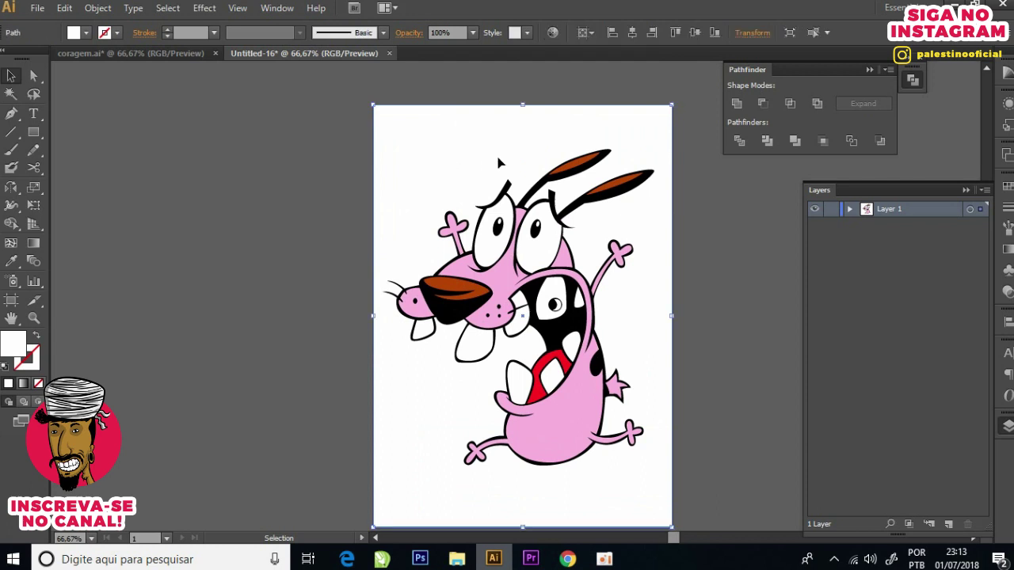
left_click(1006, 252)
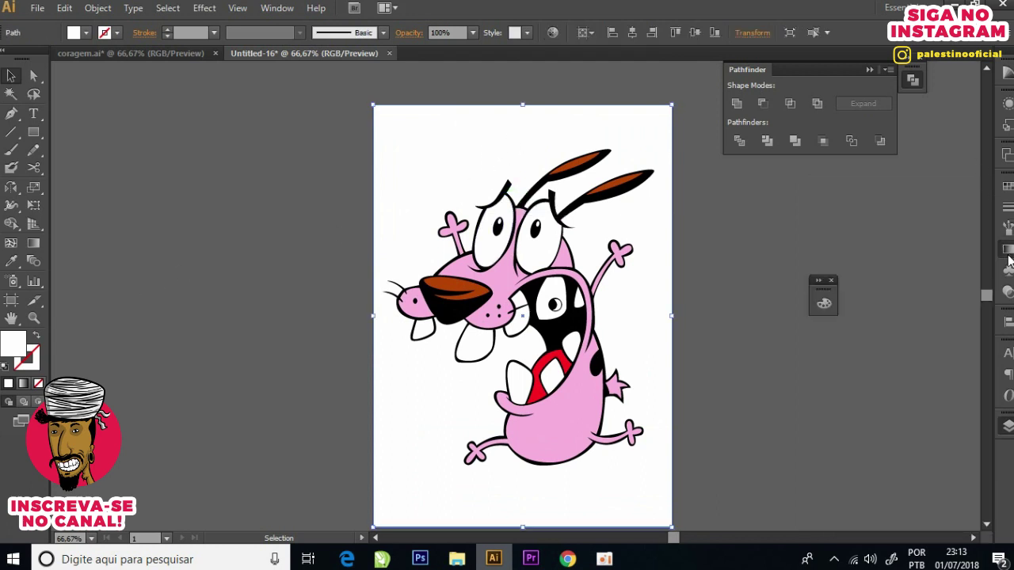
left_click(40, 243)
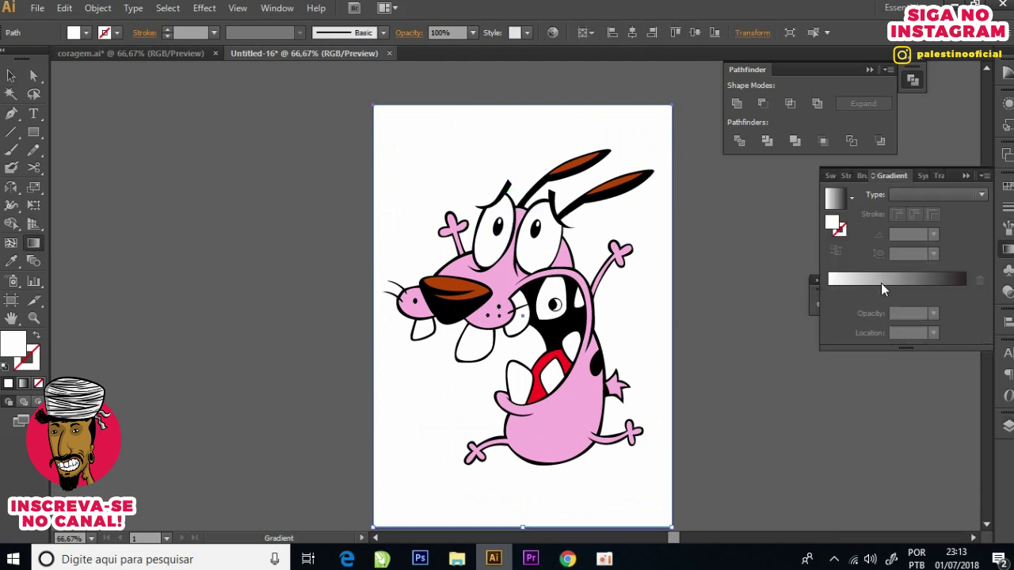
left_click(884, 286)
key("ctrl+minus")
mouse_move(518, 461)
left_mouse_down()
mouse_move(519, 273)
mouse_move(502, 196)
left_mouse_up()
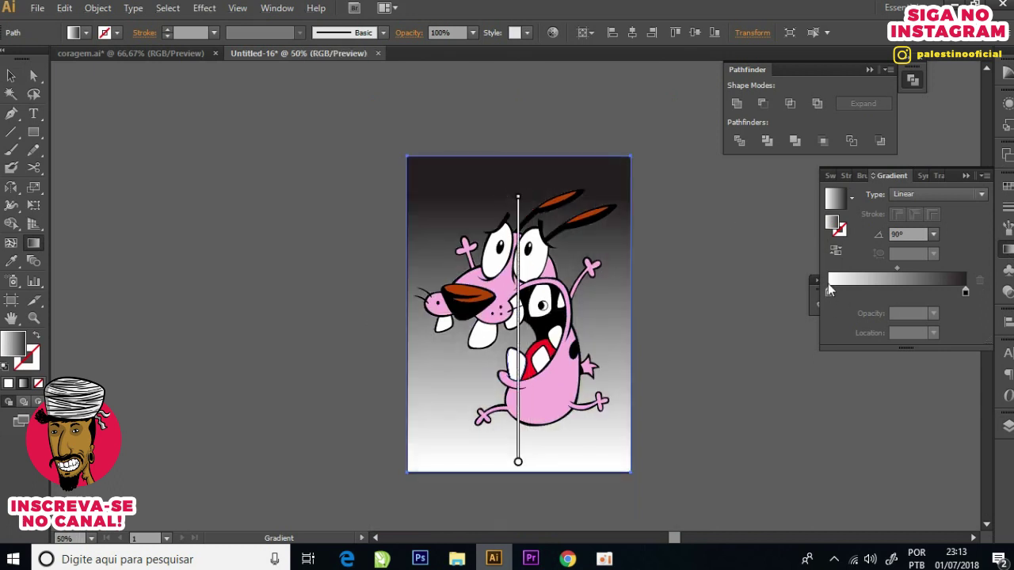
Step: Make the gradient purple at the top and orange at the bottom
left_click(966, 293)
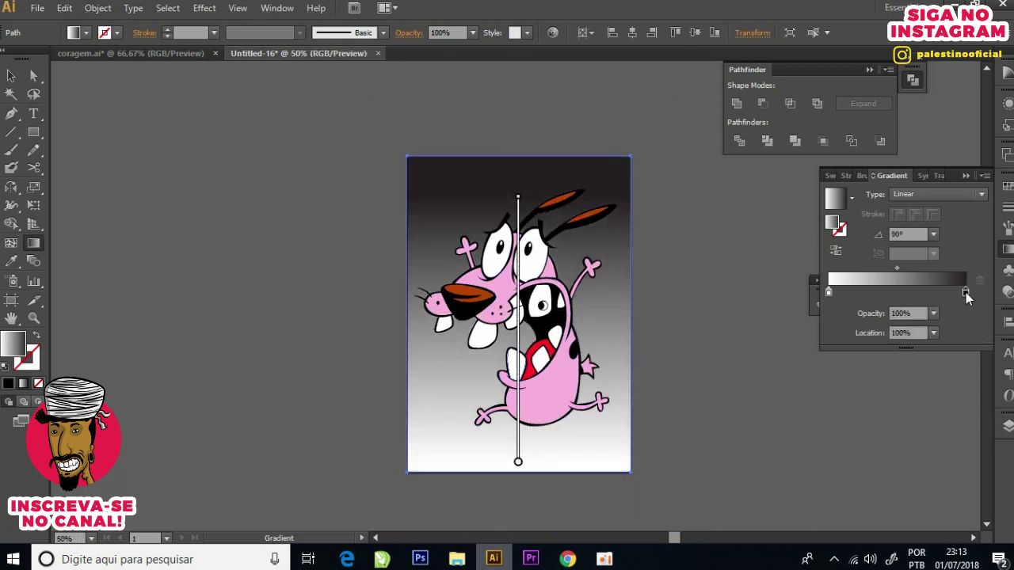
double_click(966, 293)
left_click(769, 372)
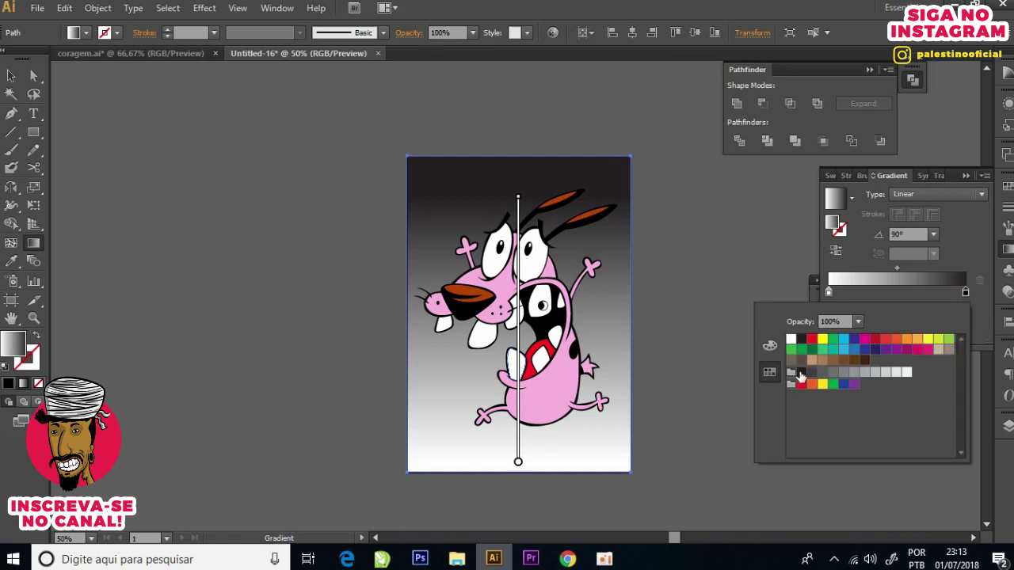
left_click(897, 350)
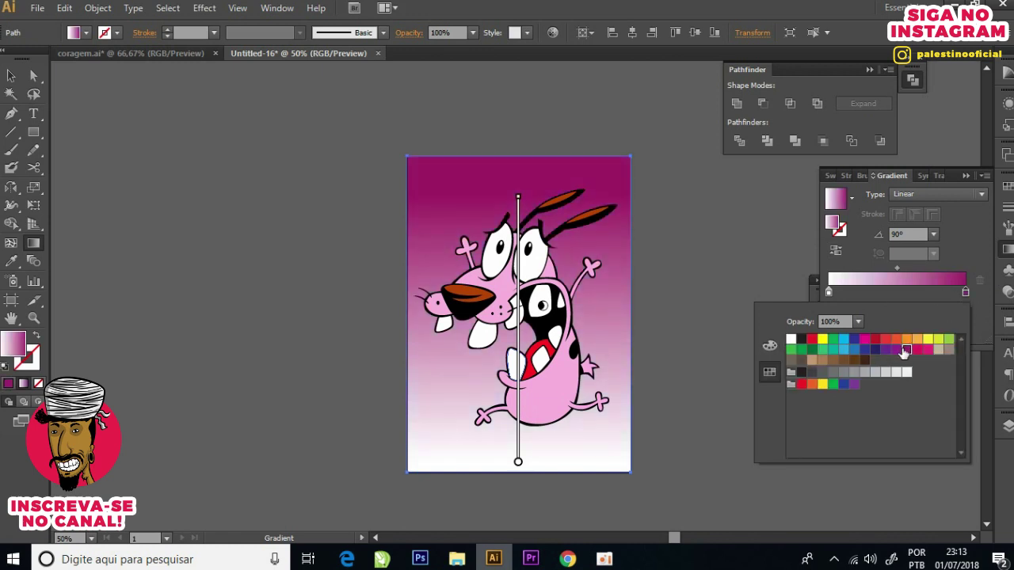
left_click(832, 300)
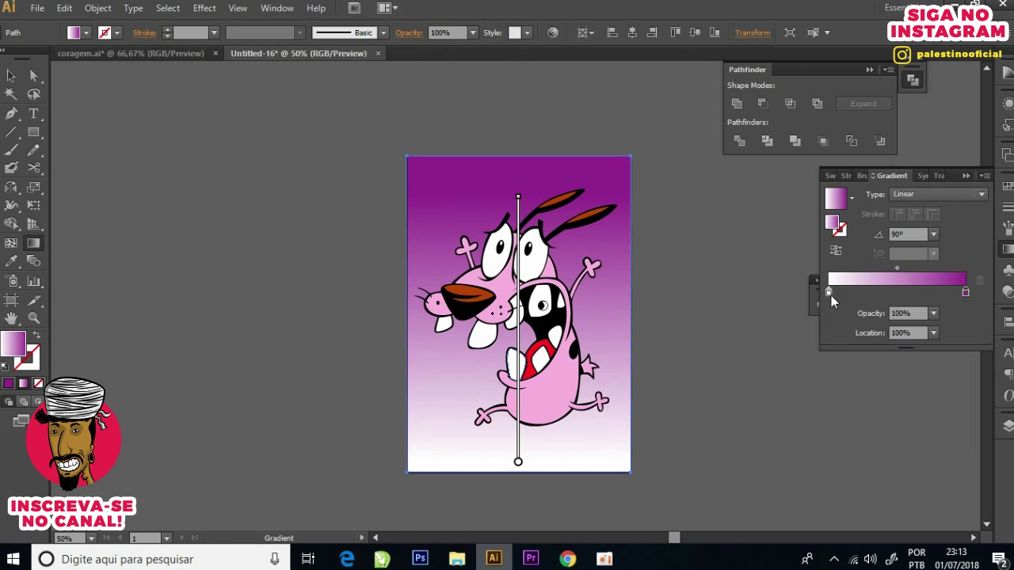
double_click(830, 294)
left_click(907, 339)
left_click(917, 339)
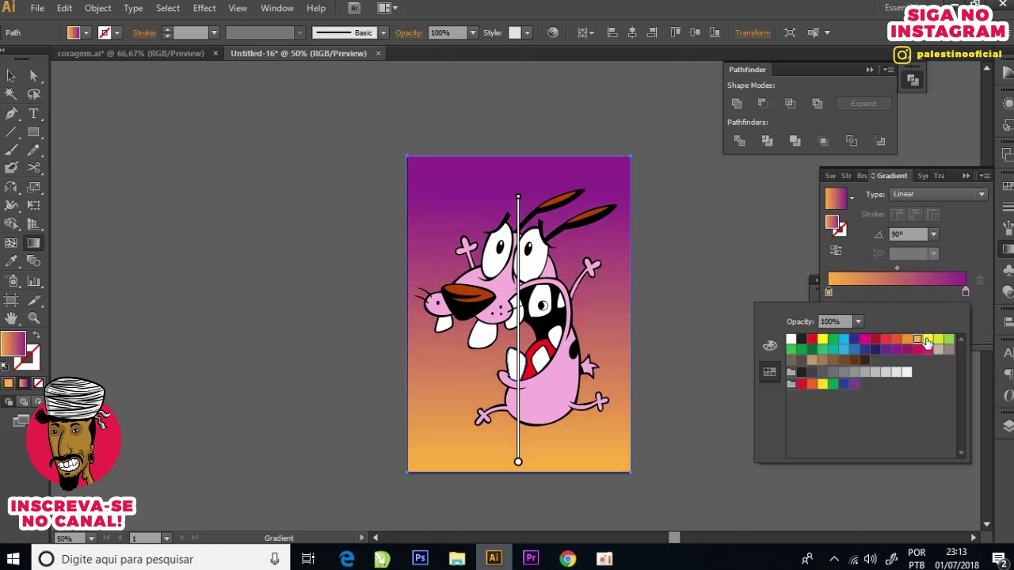
left_click(928, 339)
left_click(917, 339)
left_click(686, 236)
Step: Shrink the dog group slightly and move it 18.1 mm lower on the page
key("v")
left_click(690, 228)
left_click(564, 295)
left_click(564, 295)
left_click_drag(616, 193, 609, 198)
left_click_drag(549, 290, 555, 309)
Step: Place a CORAGEM text line near the top of the page, undoing an accidental change
left_click(373, 177)
left_click(34, 113)
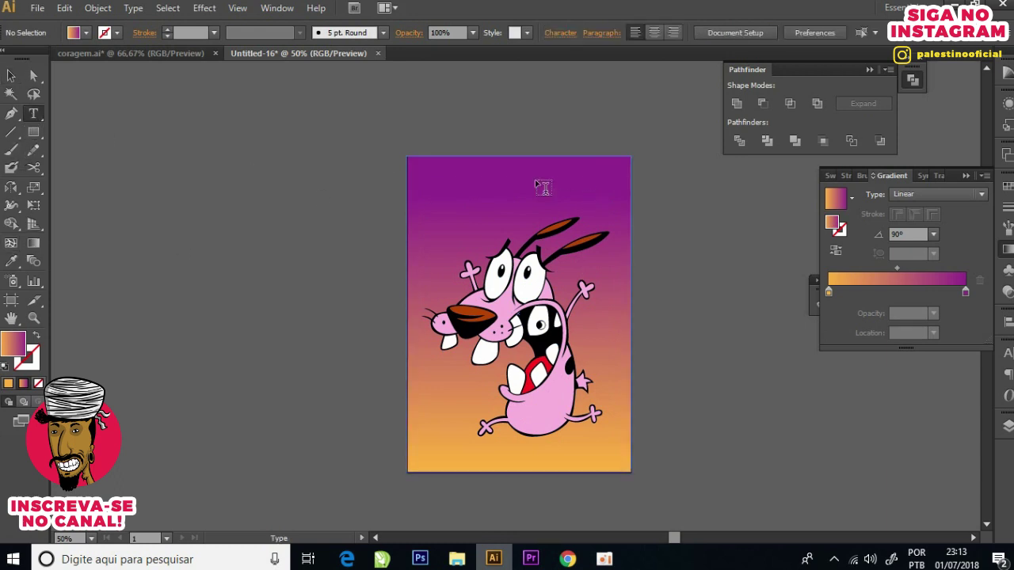
left_click(480, 190)
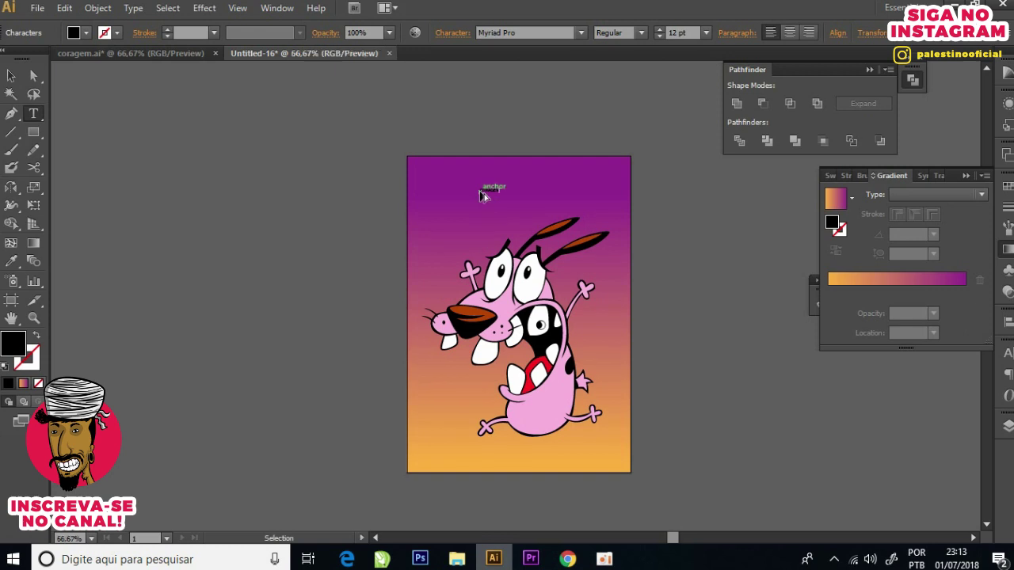
scroll(481, 191, "up", 3)
left_click(11, 75)
scroll(554, 204, "down", 1)
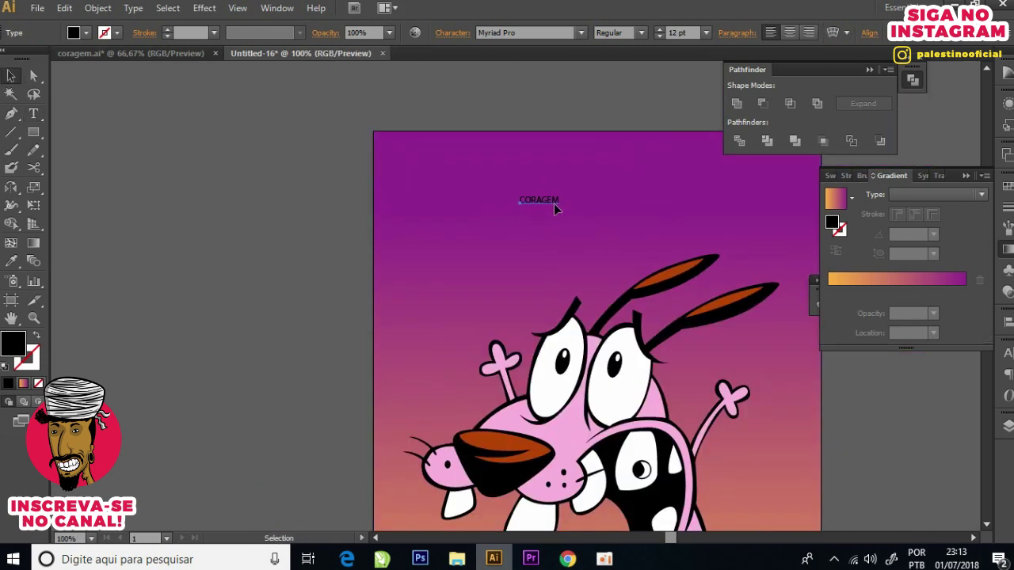
left_click(554, 203)
key("ctrl+shift+o")
key("period")
key("ctrl+z")
key("ctrl+z")
key("ctrl+shift+z")
key("ctrl+shift+z")
key("ctrl+z")
key("ctrl+z")
Step: Enlarge and centre the CORAGEM text and set its font to BadaBoom BB
left_click_drag(557, 205, 682, 228)
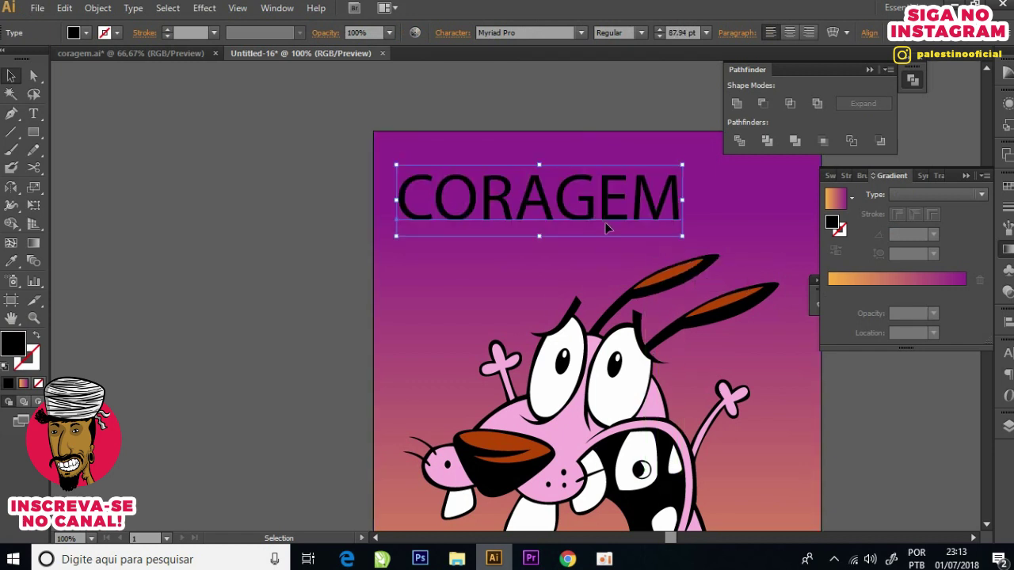
left_click_drag(607, 226, 656, 228)
left_click(534, 33)
type("BadaBoom BB")
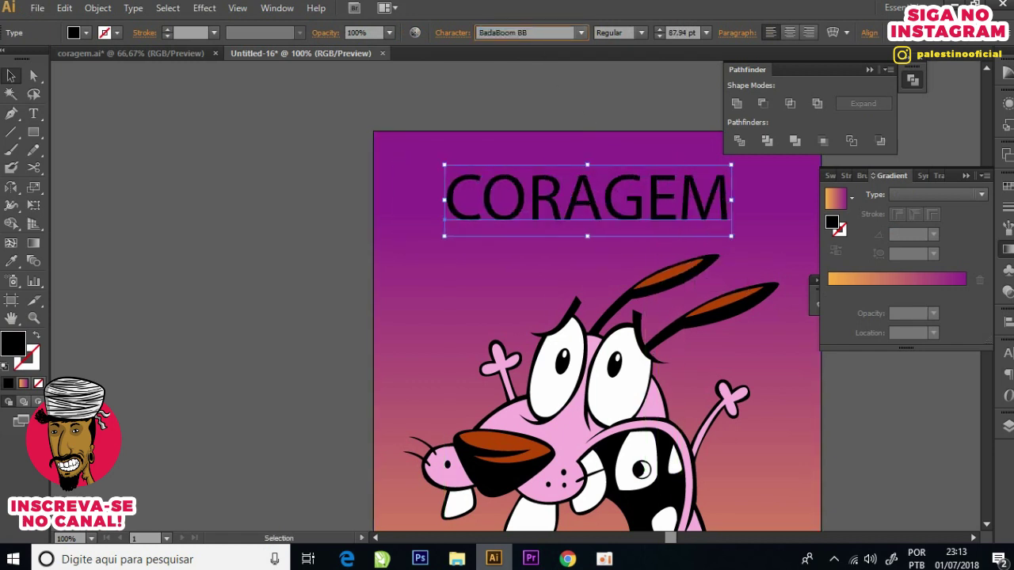
key("Return")
Step: Scale the title to about 150 pt across the page and tilt it slightly counterclockwise
left_click(313, 252)
key("ctrl+minus")
key("ctrl+minus")
left_click(577, 193)
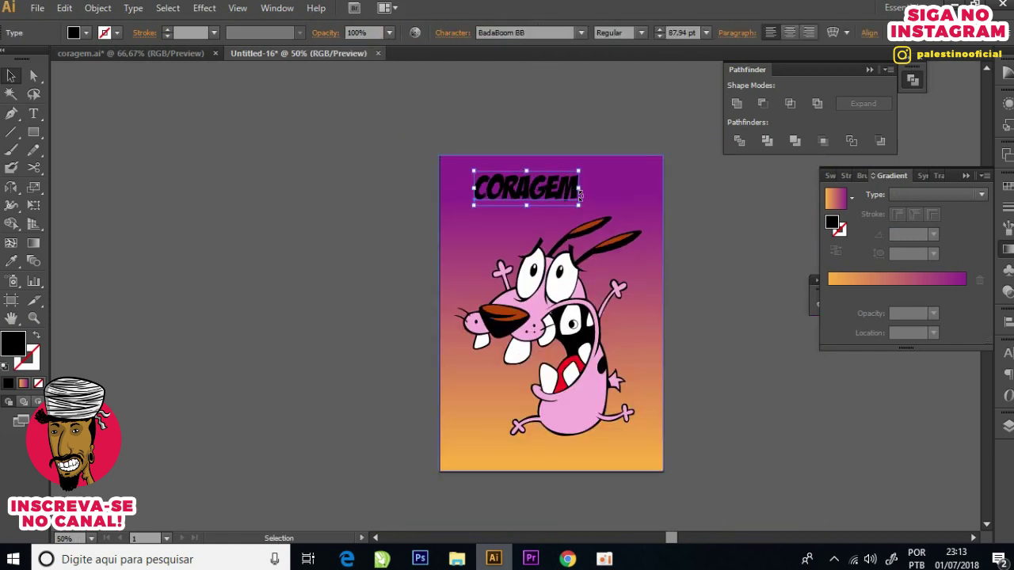
mouse_move(578, 208)
left_mouse_down()
mouse_move(679, 216)
mouse_move(612, 196)
left_mouse_up()
key("ctrl+plus")
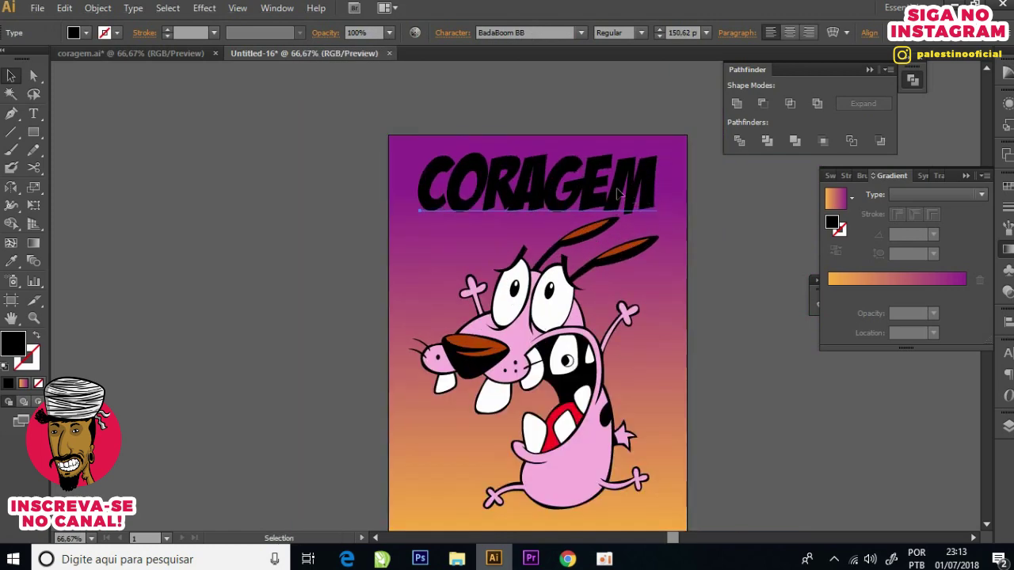
key("ctrl+plus")
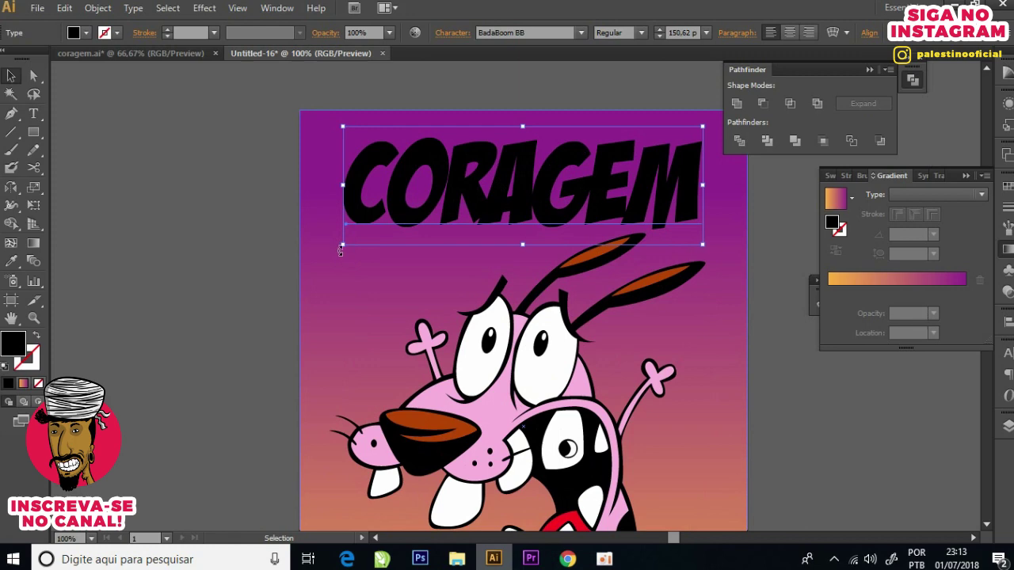
left_click_drag(342, 254, 341, 261)
key("ctrl+minus")
key("ctrl+minus")
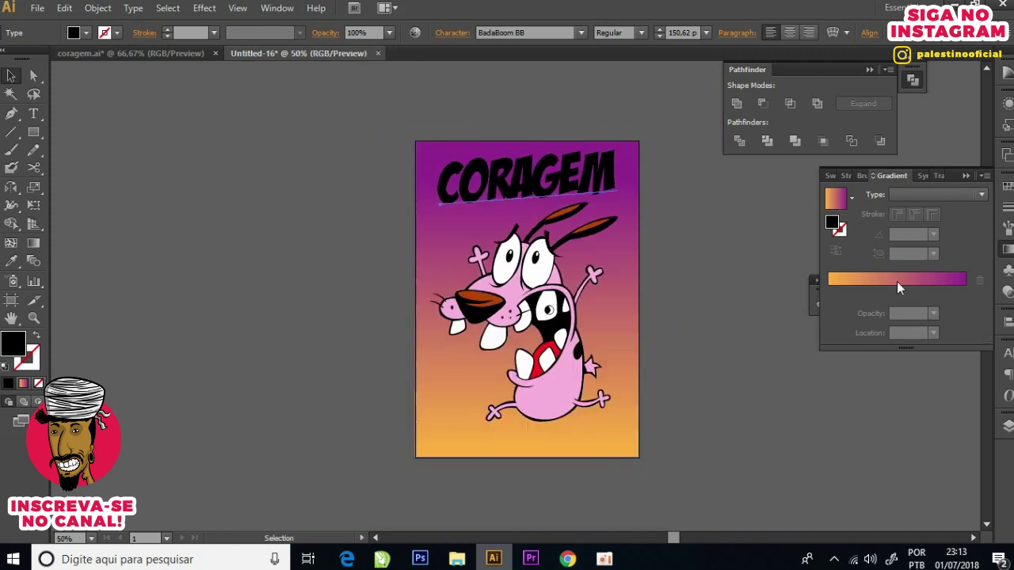
Step: Fill the CORAGEM title with an orange swatch and nudge its position
left_click(1007, 186)
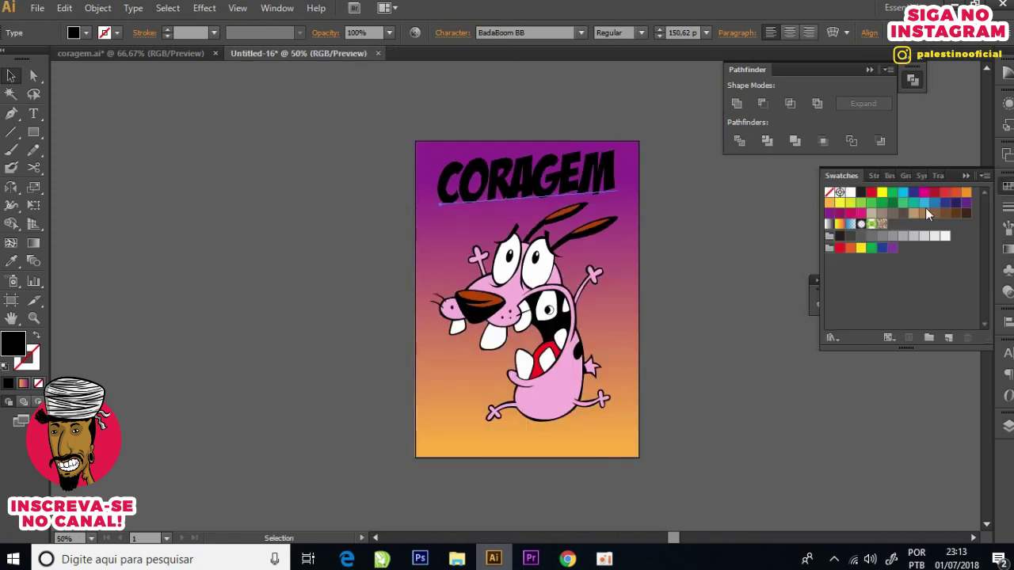
left_click(831, 203)
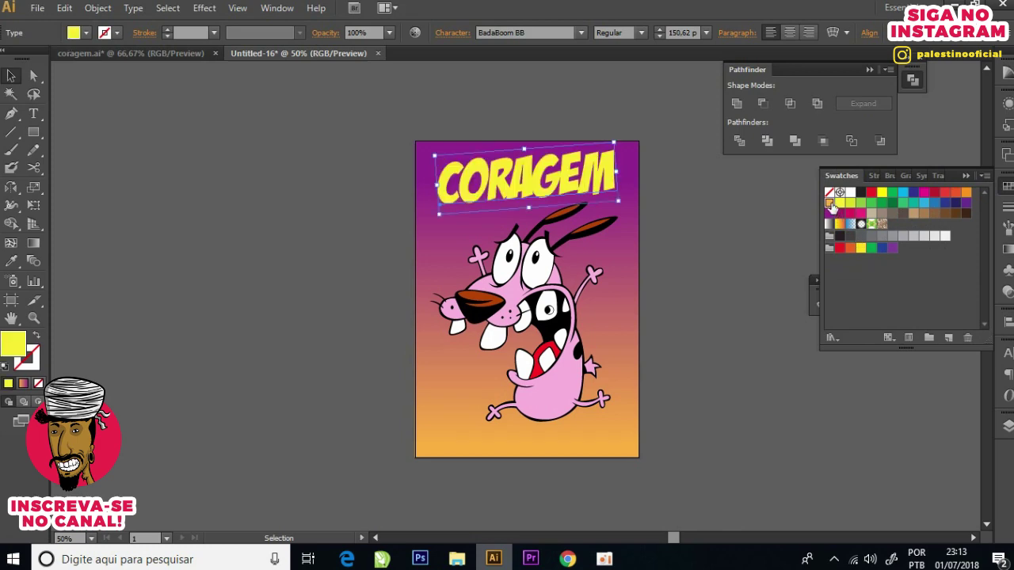
key("ctrl+plus")
key("ctrl+plus")
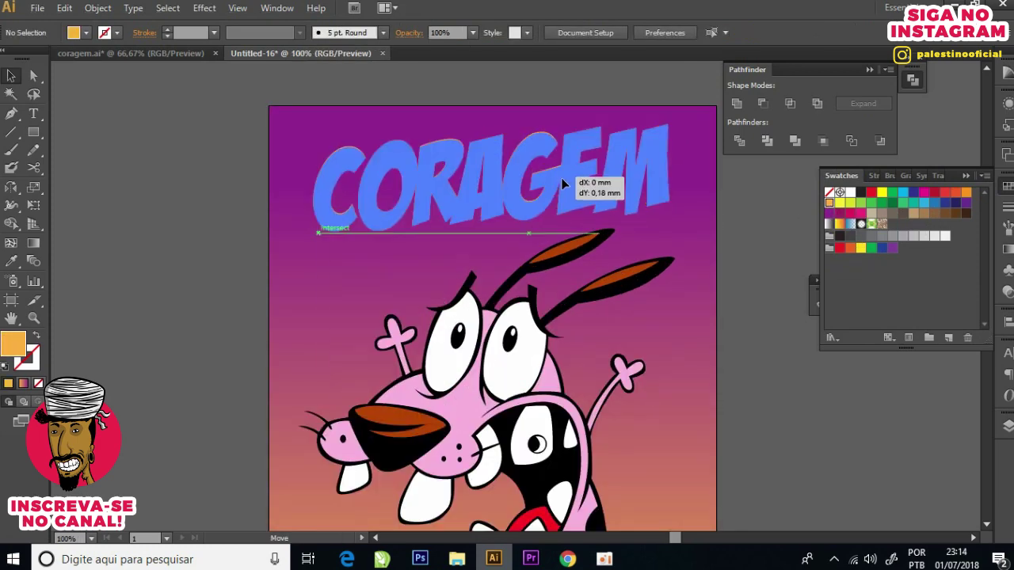
left_click_drag(561, 177, 565, 179)
key("ctrl+plus")
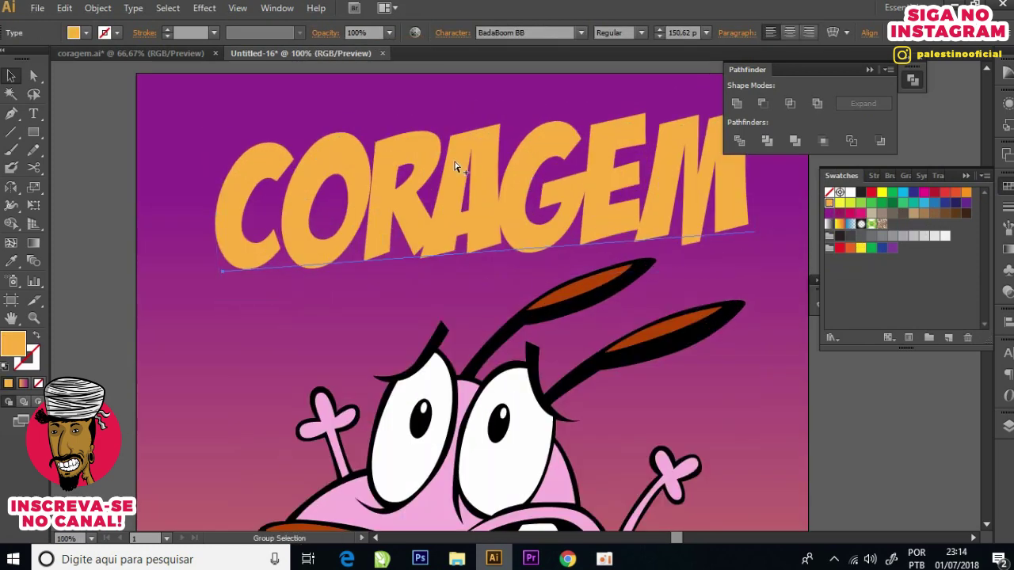
key("ctrl+minus")
key("ctrl+minus")
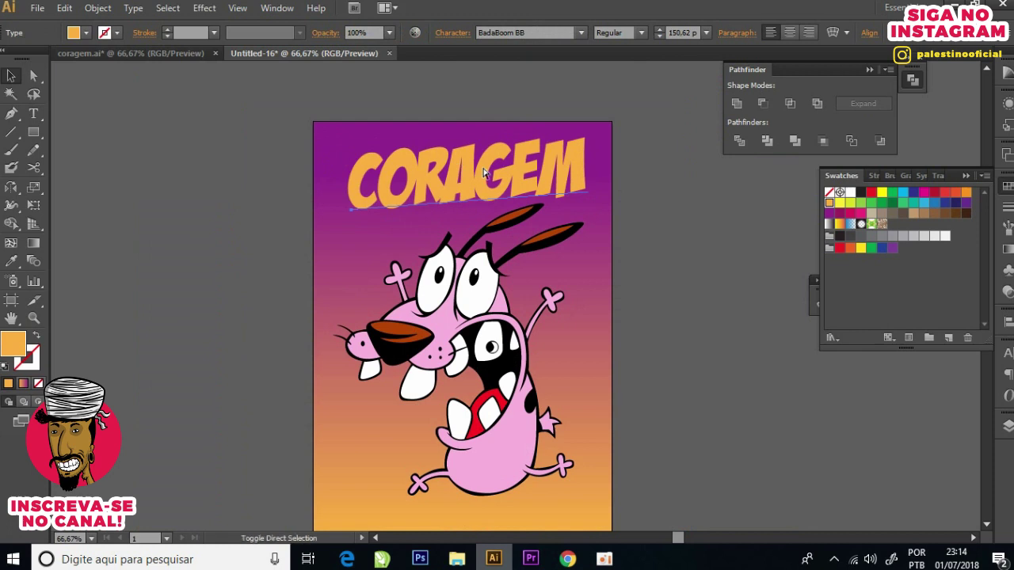
Step: Convert the title letters to outlines (Ctrl+Shift+O) and shift the outlined group slightly left
key("ctrl+shift+o")
key("ctrl+plus")
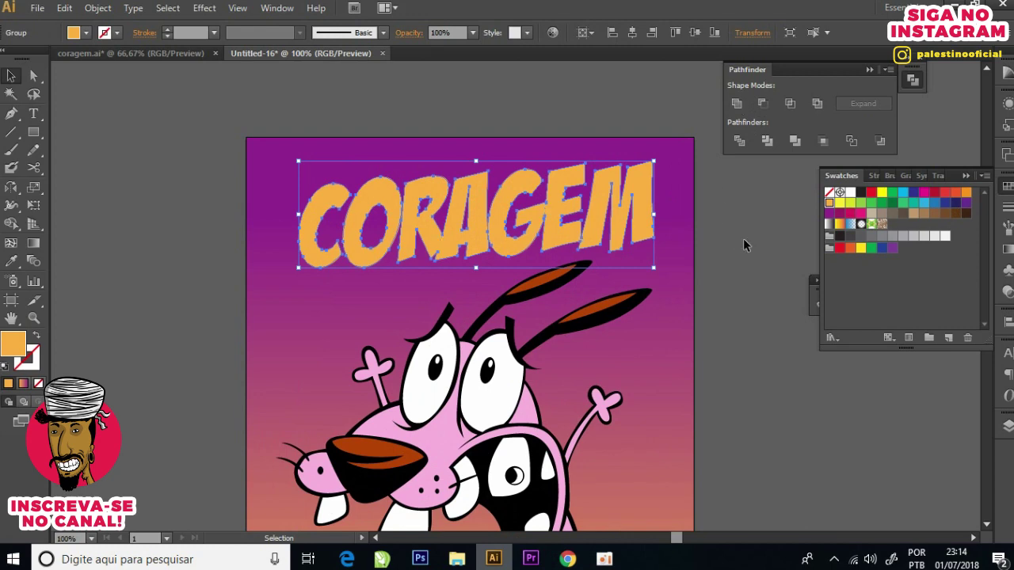
left_click(744, 246)
key("ctrl+minus")
key("ctrl+minus")
key("ctrl+plus")
key("ctrl+plus")
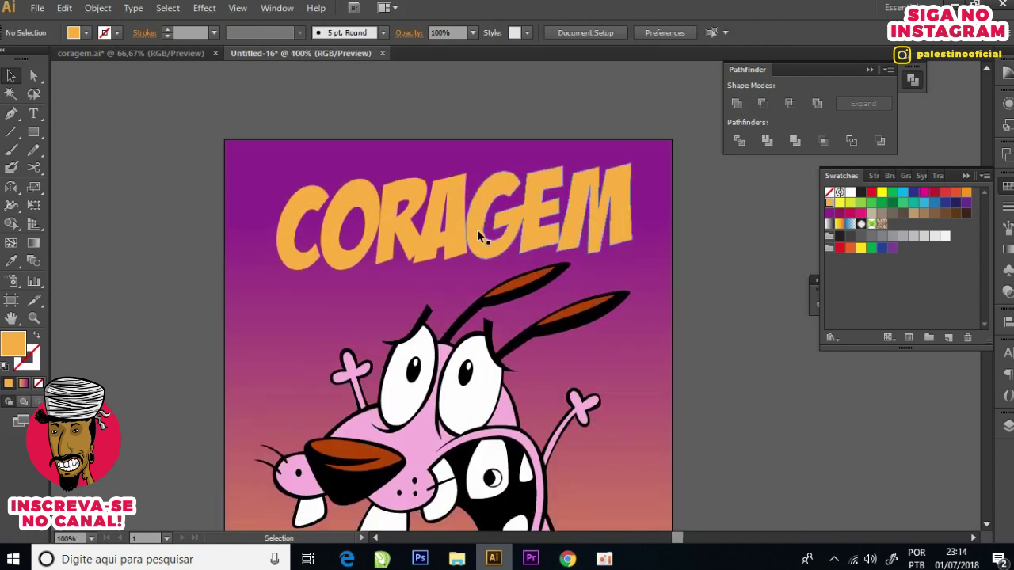
left_click(479, 237)
key("ctrl+plus")
mouse_move(475, 229)
left_mouse_down()
mouse_move(470, 242)
mouse_move(459, 225)
left_mouse_up()
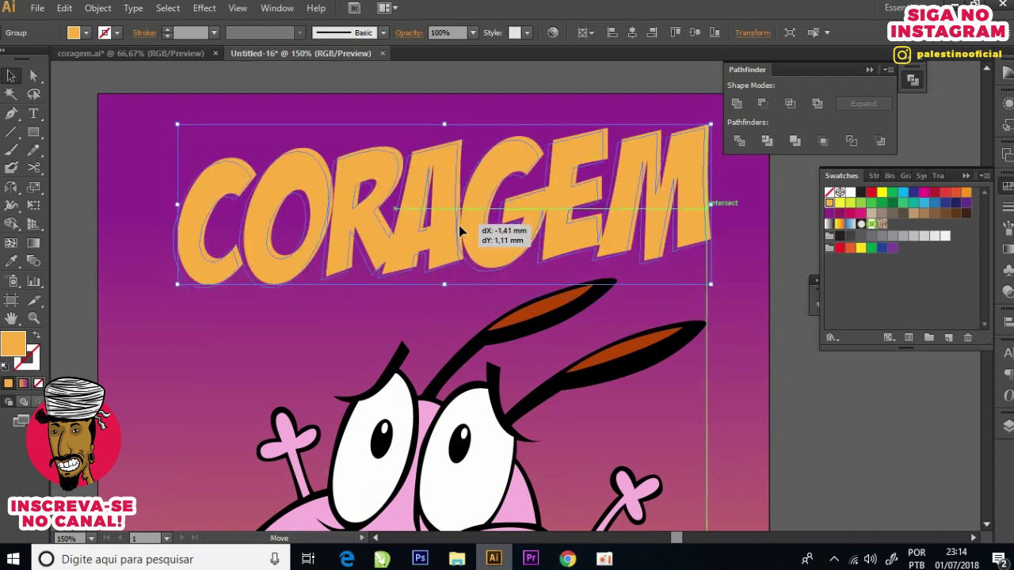
Step: Fill the CORAGEM letters black and merge them into one shape with Shape Builder
key("alt")
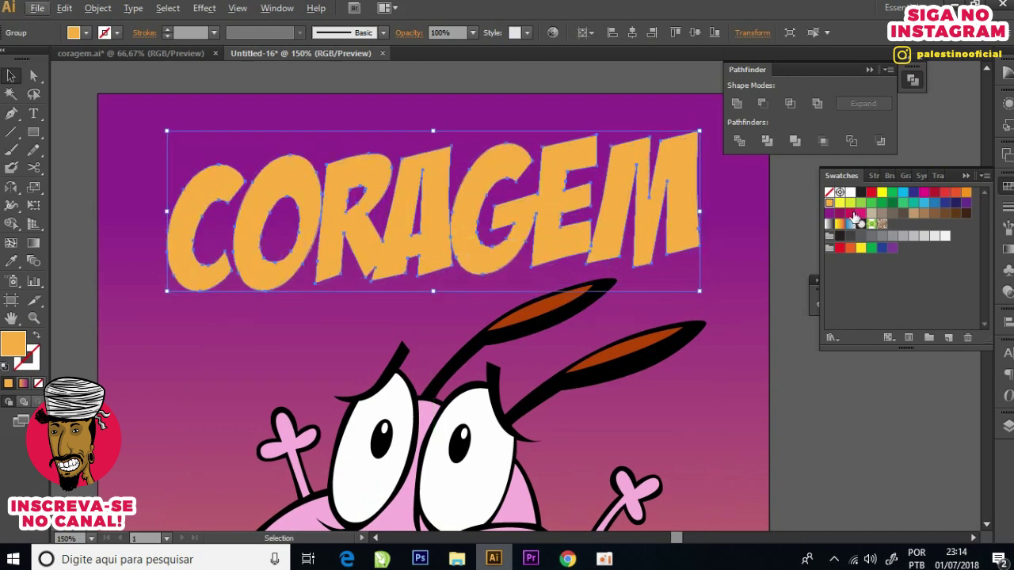
left_click(862, 193)
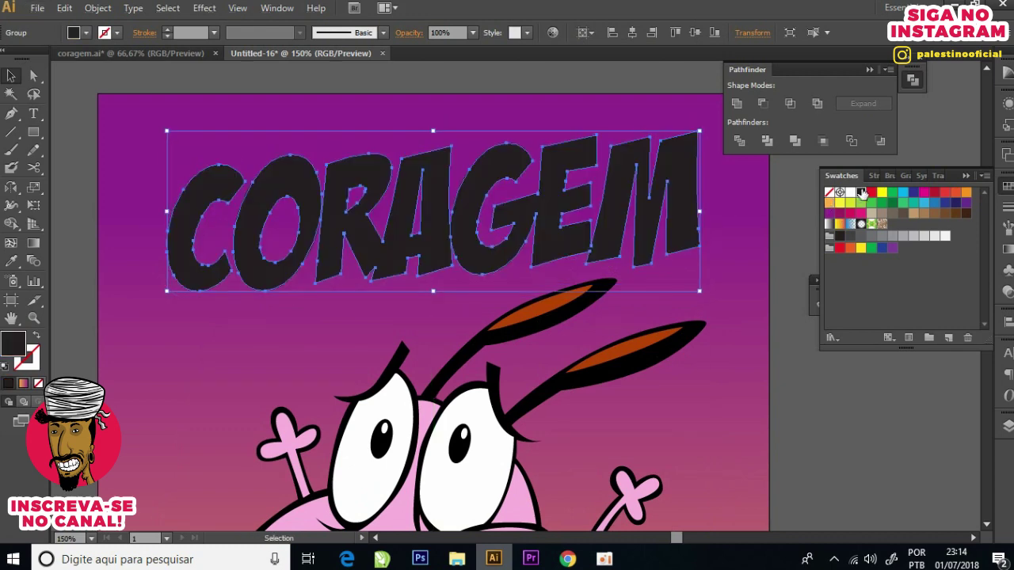
left_click(11, 243)
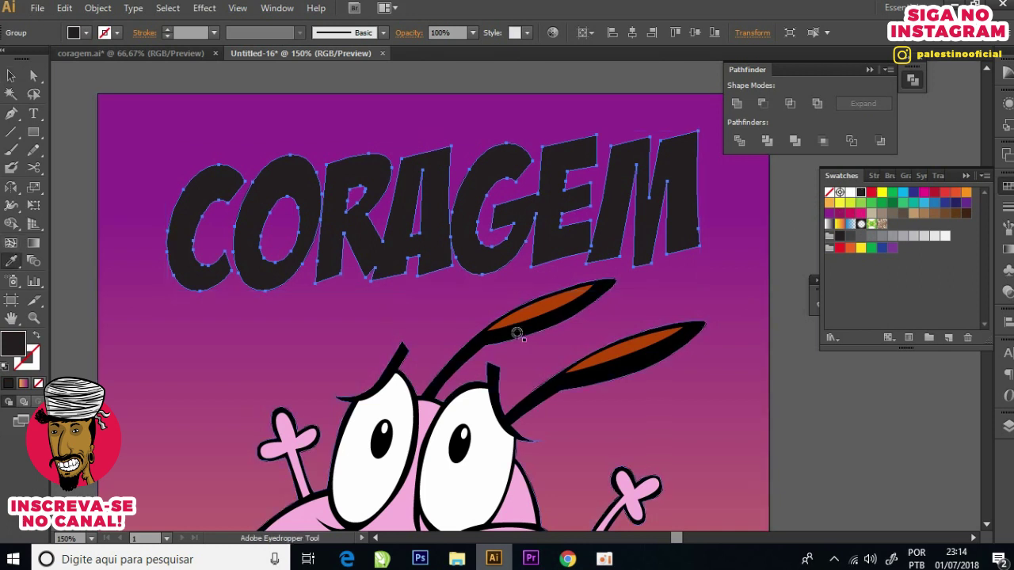
left_click_drag(516, 301, 516, 330)
Step: Eyedrop the ear's brown onto the title after trying other sampled colours
left_click(789, 246)
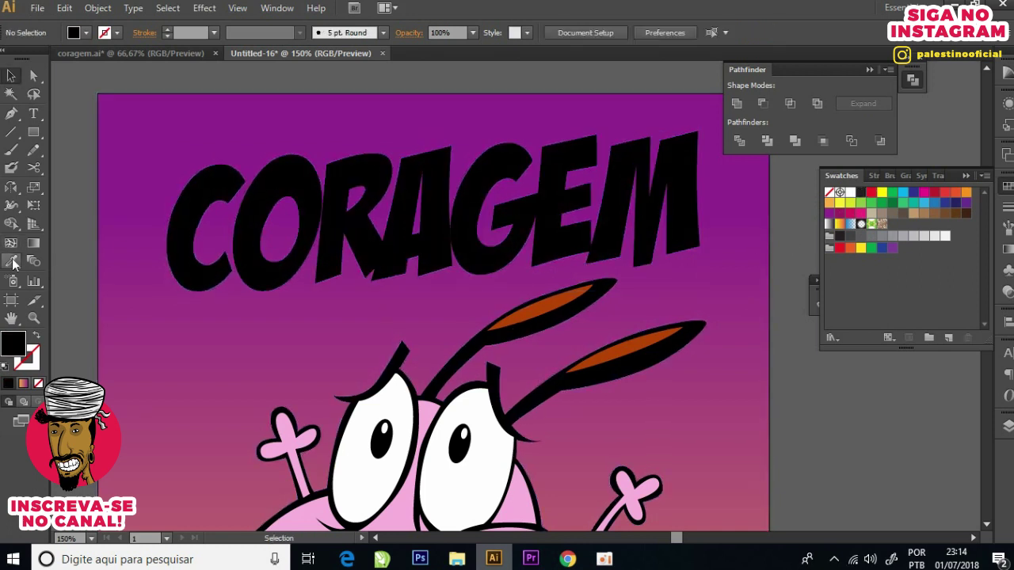
left_click(248, 198)
scroll(686, 165, "down", 2)
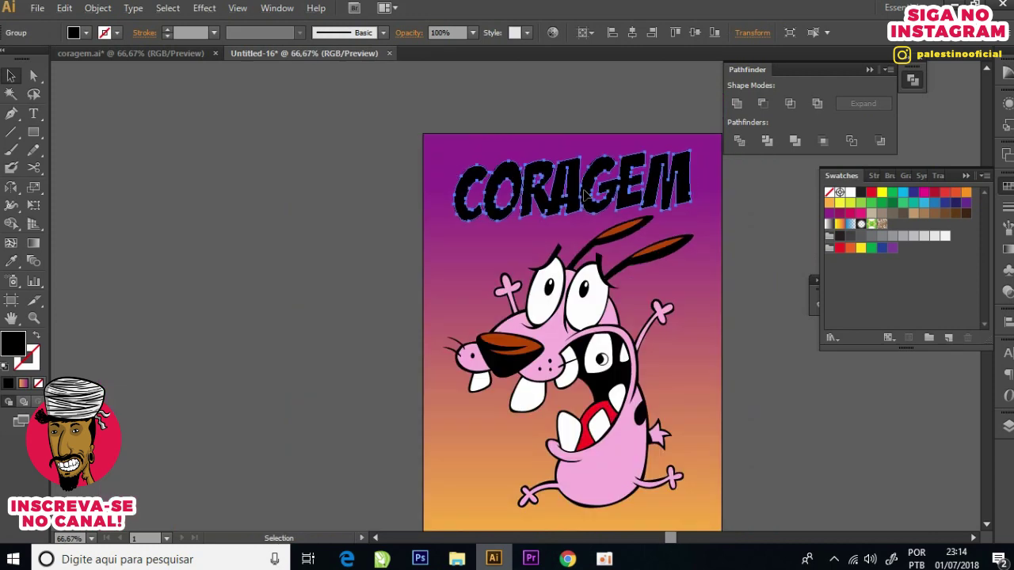
scroll(612, 166, "up", 1)
scroll(606, 167, "up", 1)
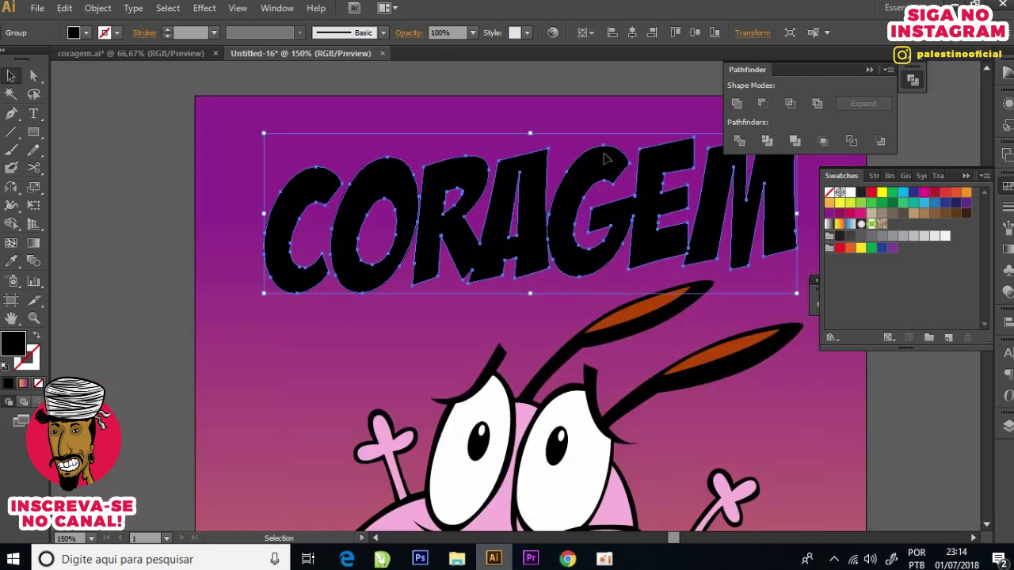
key("i")
left_click(656, 306)
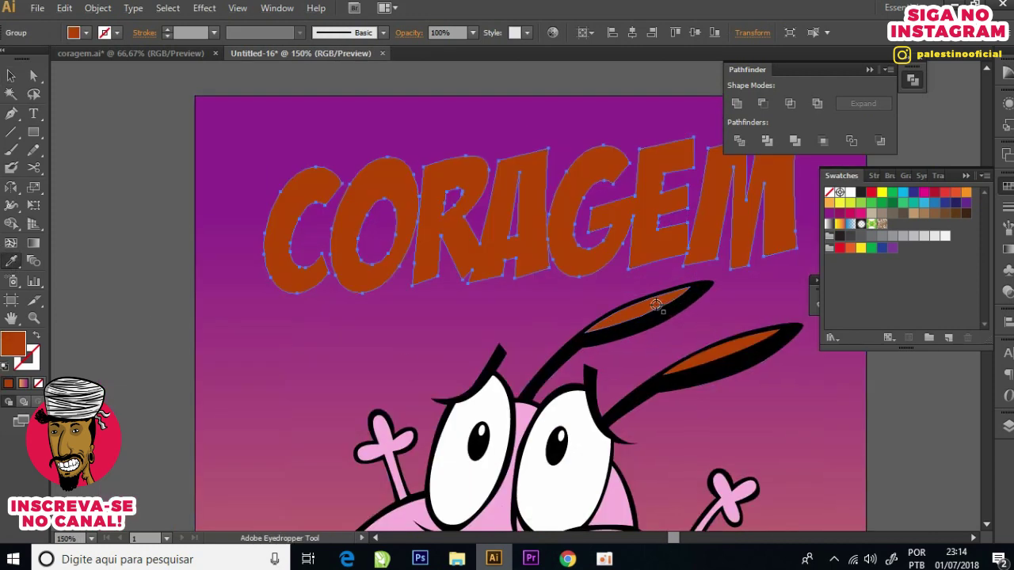
scroll(657, 306, "down", 2)
left_click(555, 388)
left_click(507, 475)
key("ctrl+z")
left_click(500, 491)
left_click(608, 485)
left_click(494, 442)
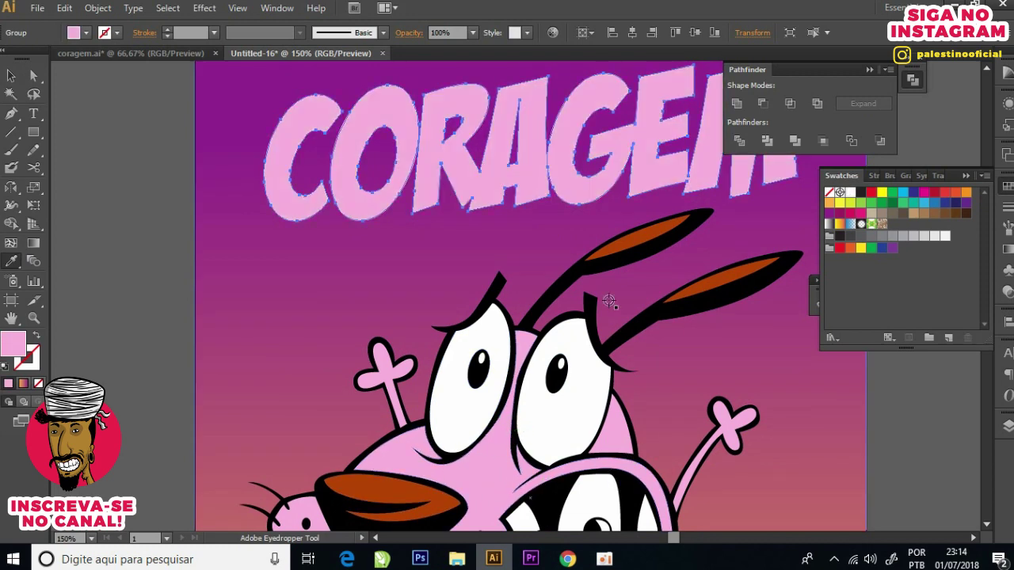
left_click(664, 234)
key("v")
Step: Alt-drag an offset copy of the title up-right and fill it light orange for a shadow effect
left_click(95, 192)
scroll(626, 192, "up", 1)
scroll(626, 193, "up", 2)
scroll(590, 283, "up", 1)
left_click(590, 281)
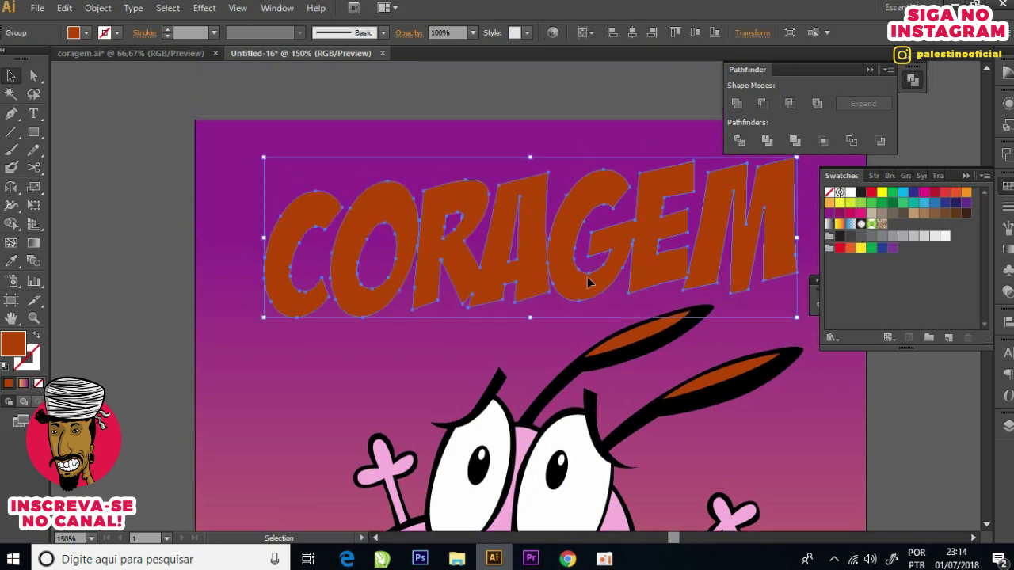
left_click_drag(584, 281, 591, 273)
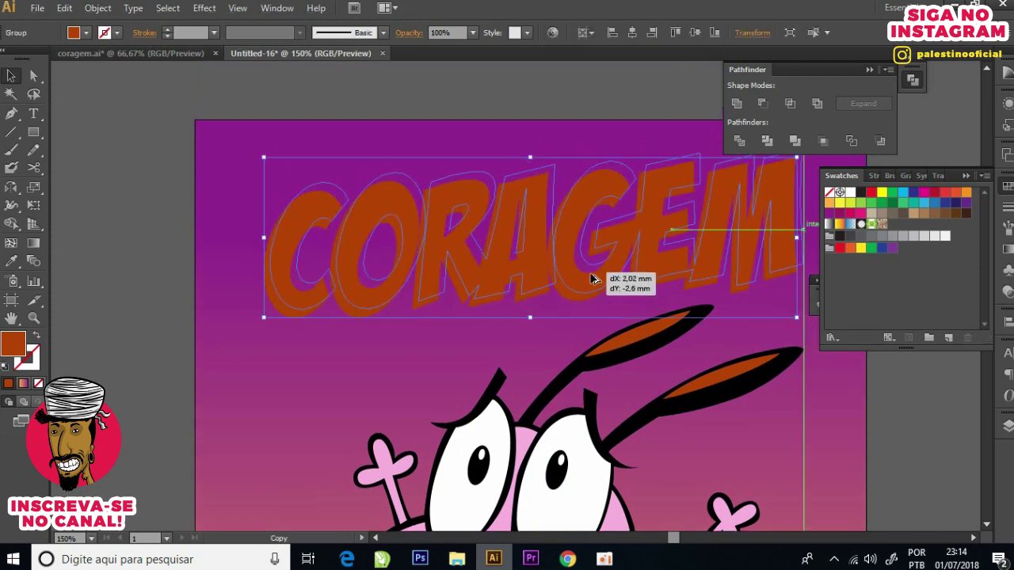
left_click(830, 202)
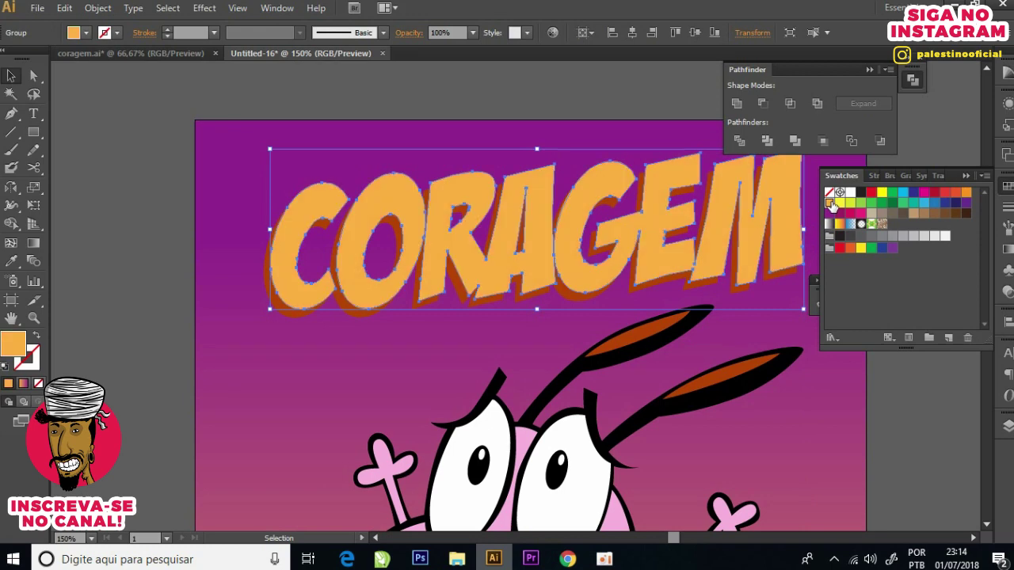
left_click(432, 158)
scroll(543, 244, "down", 3)
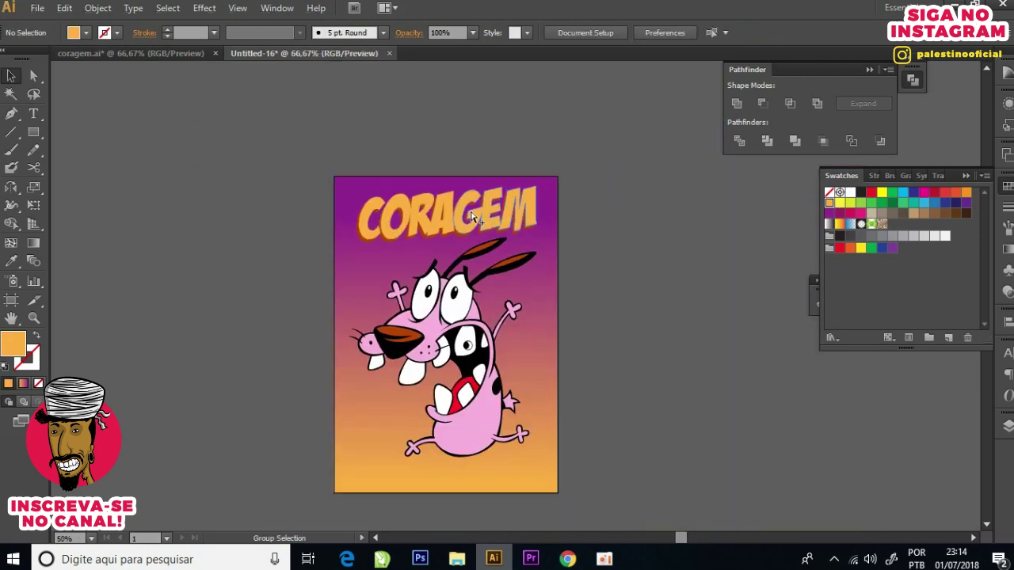
scroll(288, 276, "up", 4)
scroll(245, 319, "up", 1)
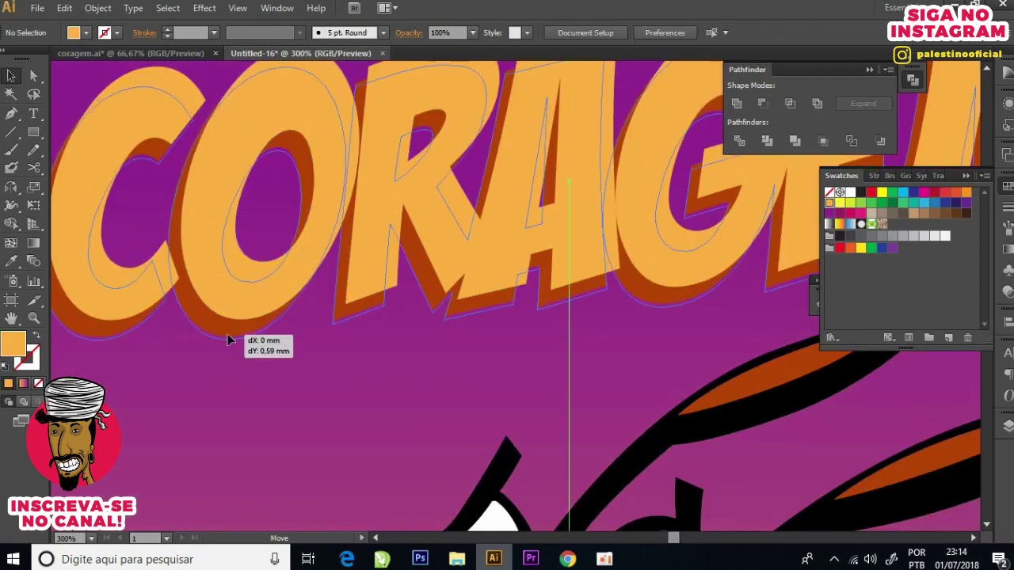
scroll(230, 332, "down", 2)
scroll(317, 313, "down", 2)
scroll(615, 333, "down", 1)
scroll(588, 289, "down", 1)
scroll(548, 289, "up", 2)
scroll(431, 390, "right", 1)
scroll(412, 420, "up", 1)
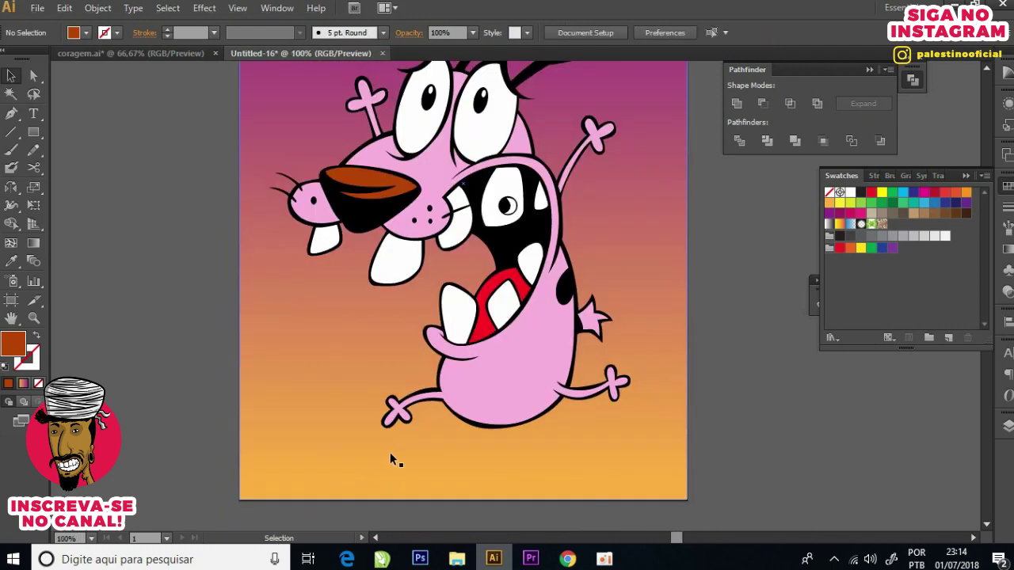
scroll(390, 452, "up", 1)
key("t")
scroll(459, 412, "up", 1)
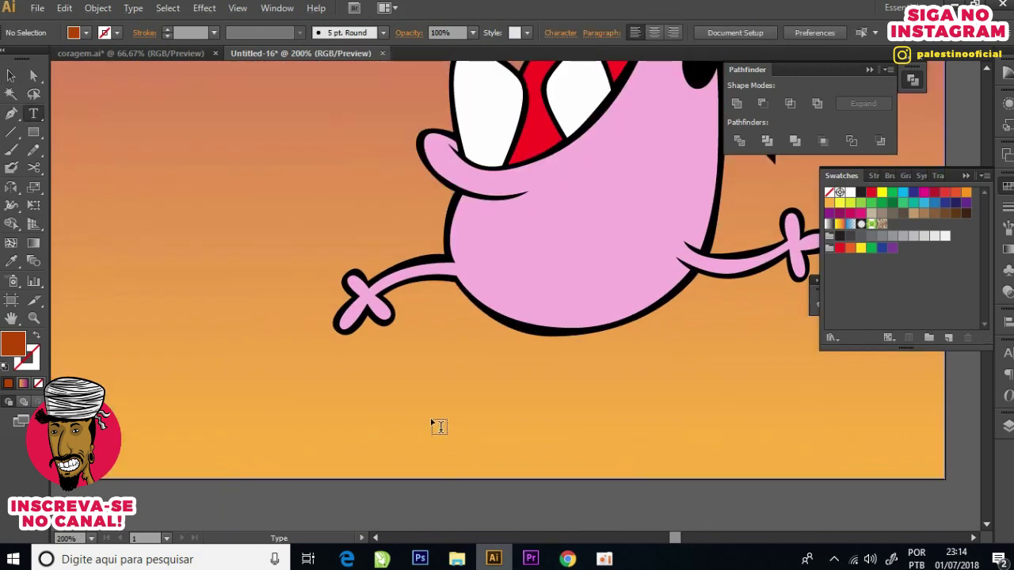
left_click(431, 413)
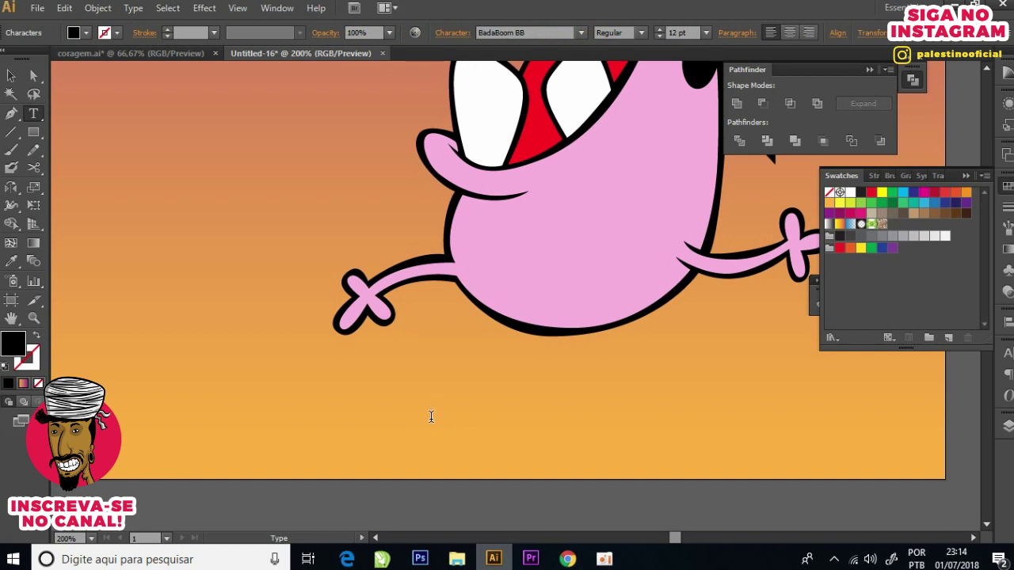
type("WWW.PALESTINODESIGN")
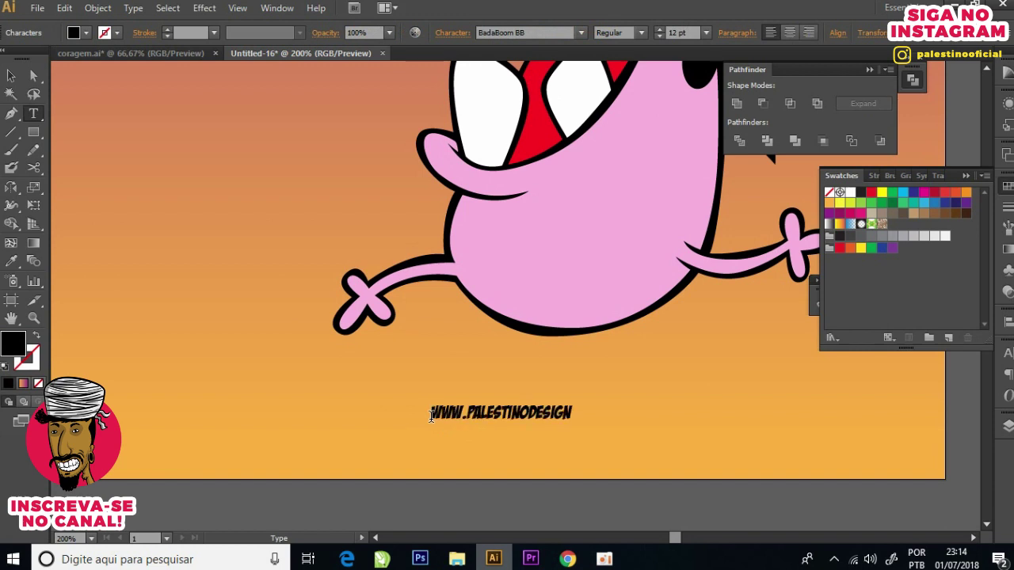
type(".com")
Step: Set the URL in Montserrat SemiBold with tracking 200
key("ctrl+a")
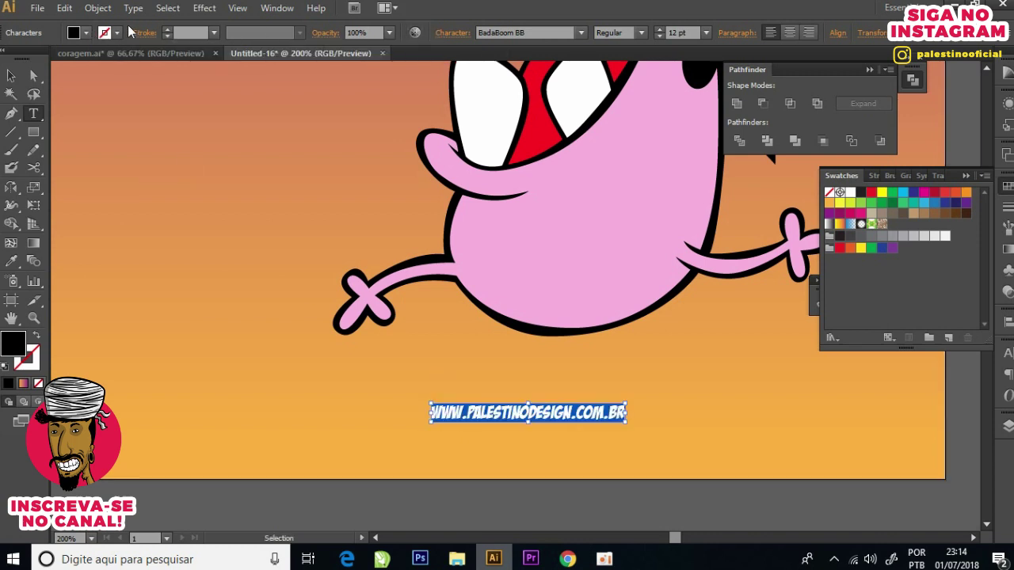
left_click(542, 33)
type("Montserrat")
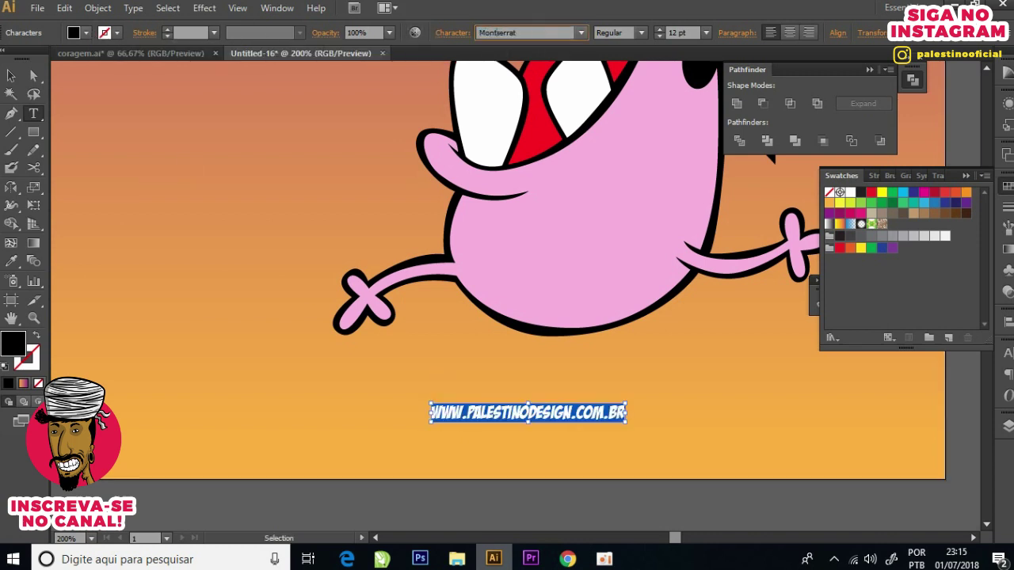
key("Return")
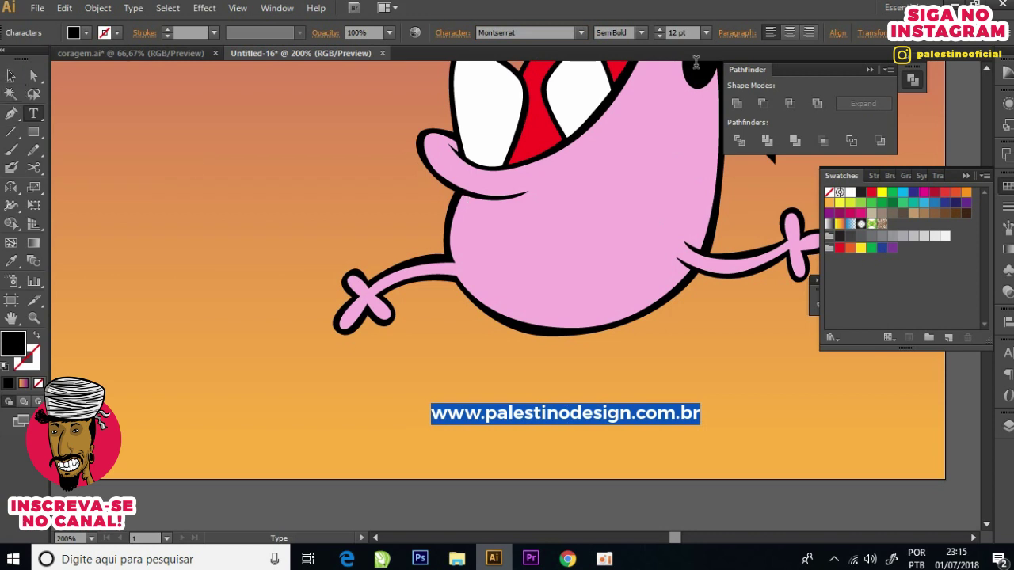
left_click(1009, 354)
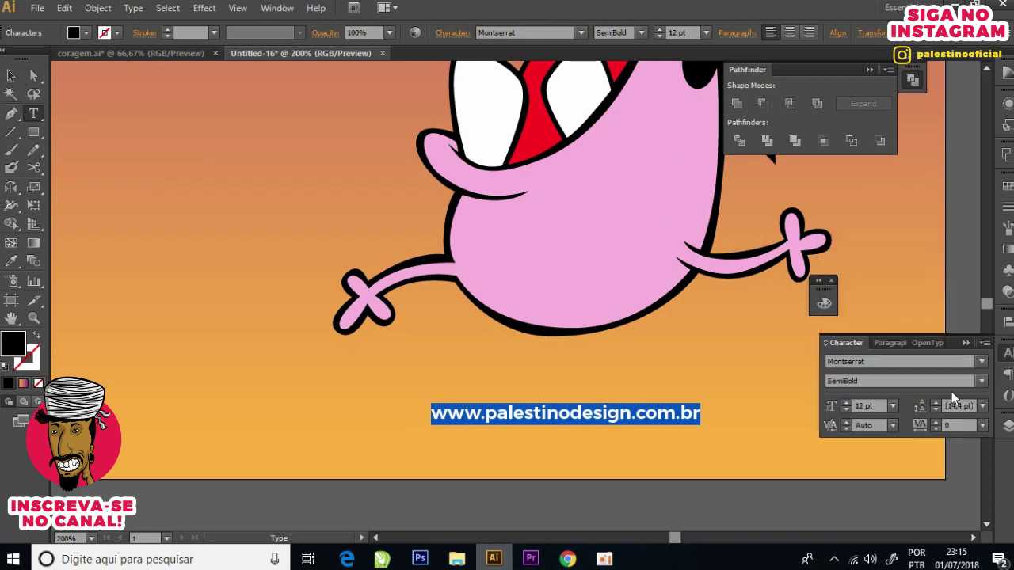
left_click(957, 425)
scroll(958, 424, "up", 10)
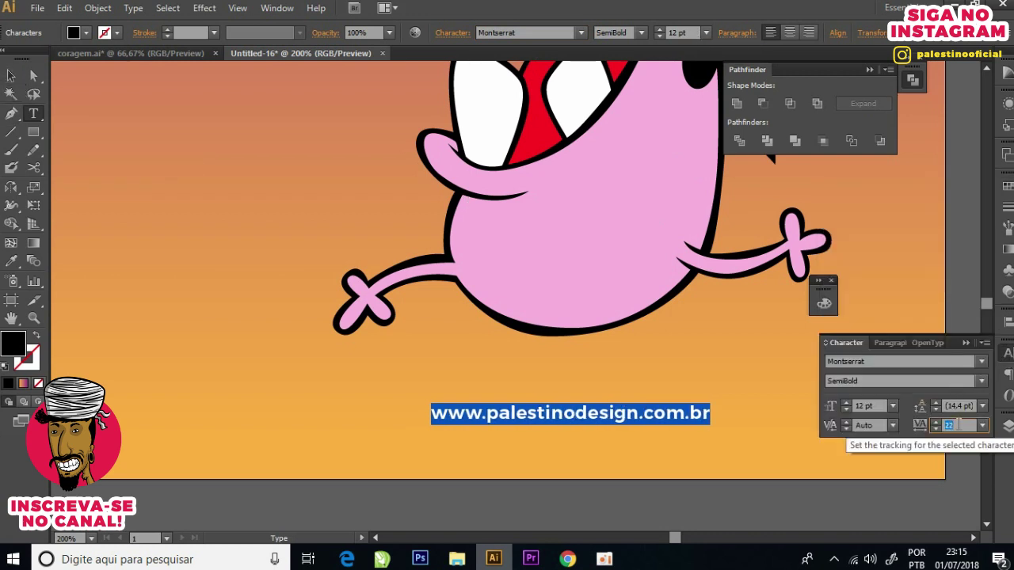
key("Return")
left_click(11, 75)
scroll(472, 286, "down", 2)
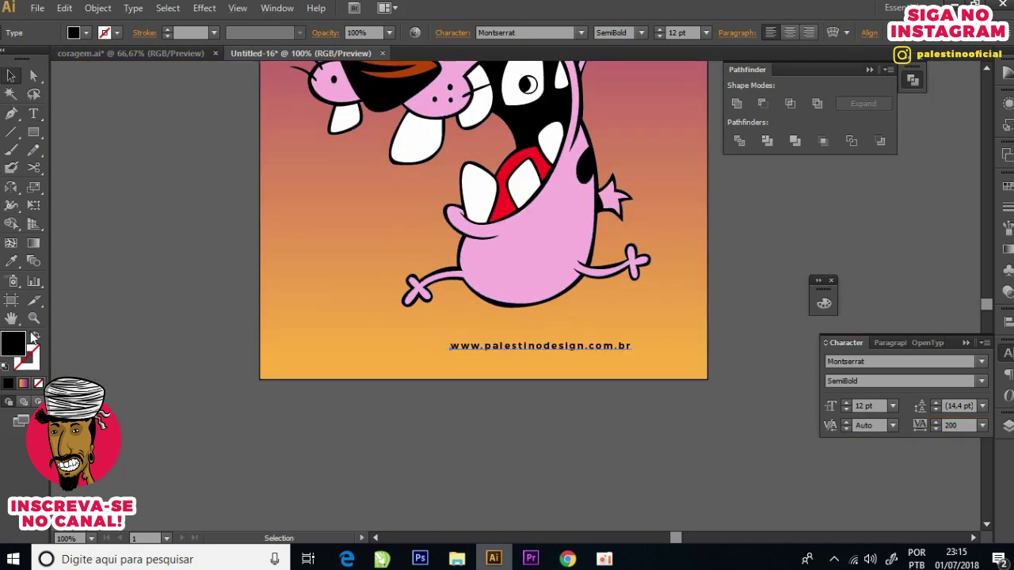
Step: Centre the URL horizontally, aligned to the artboard
left_click(865, 33)
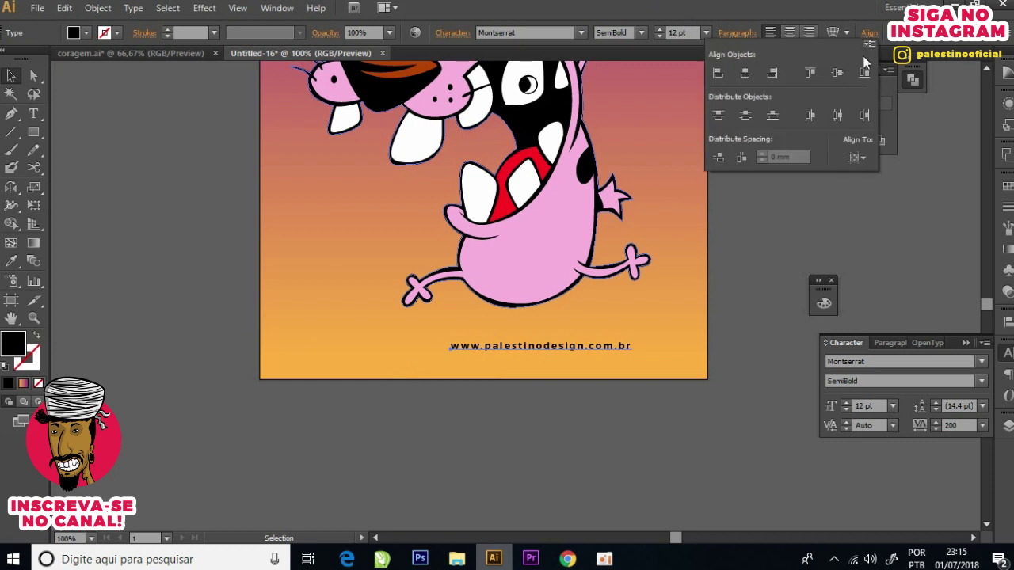
left_click(855, 157)
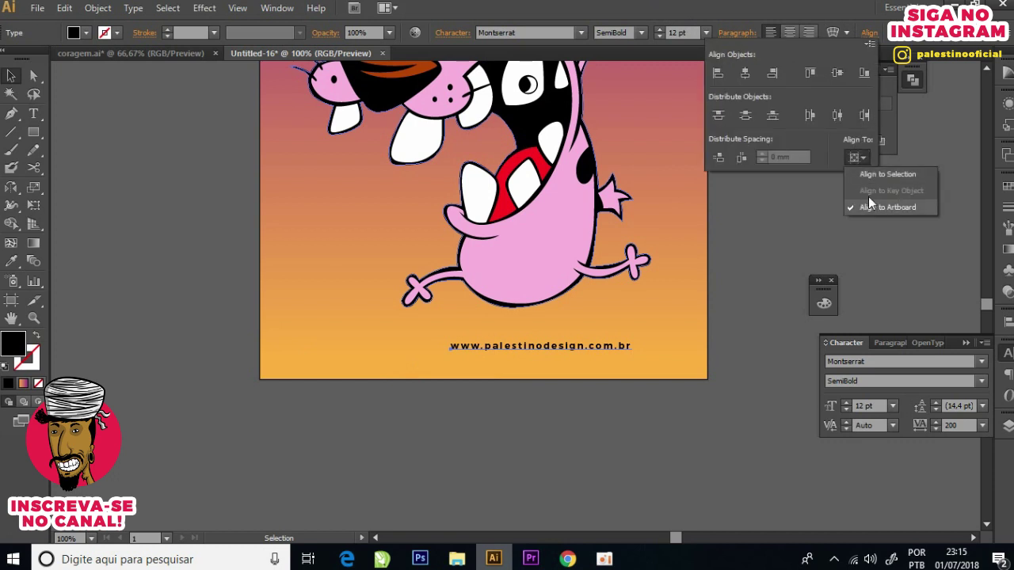
left_click(745, 73)
scroll(441, 497, "down", 2)
Step: Select the objects around the title, excluding the background, then clear the selection
left_click(609, 428)
left_click_drag(354, 98, 468, 159)
left_click(357, 208, "shift")
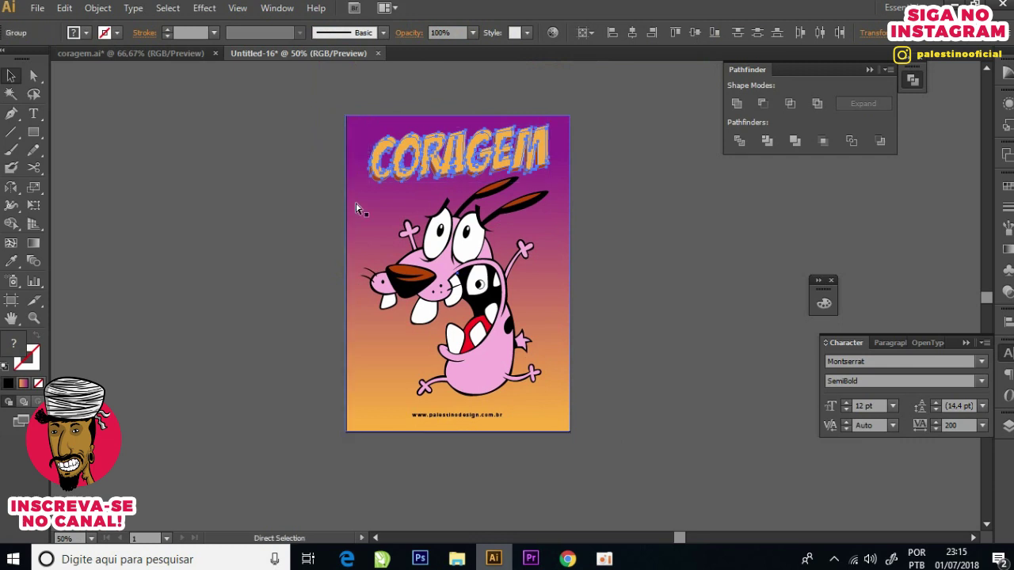
left_click(636, 30)
left_click(604, 201)
scroll(577, 238, "down", 1)
Step: Clear the selection on the finished poster and close the Pathfinder panel
scroll(571, 244, "up", 1)
scroll(520, 240, "up", 1)
scroll(412, 348, "up", 1)
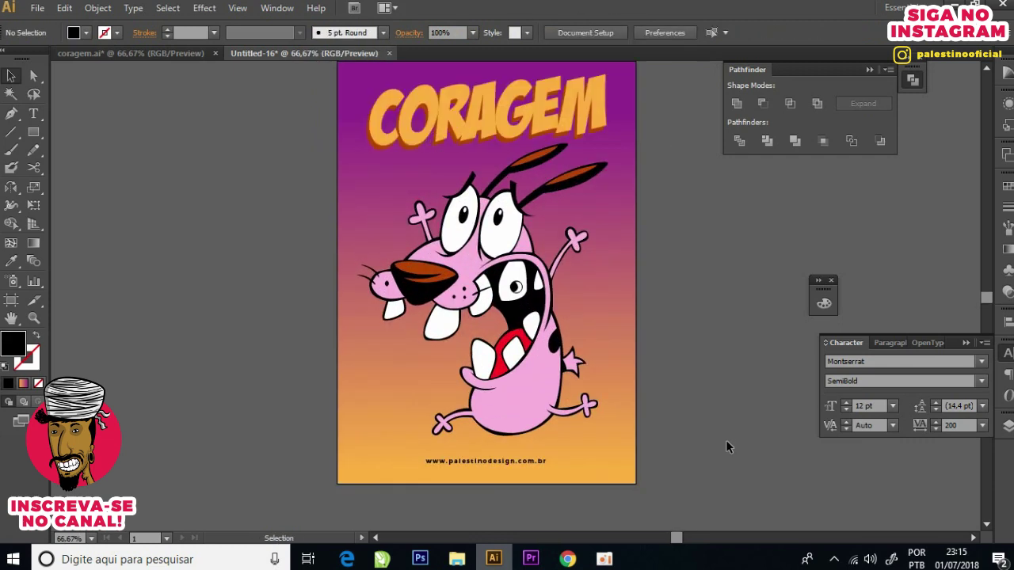
scroll(726, 439, "up", 1)
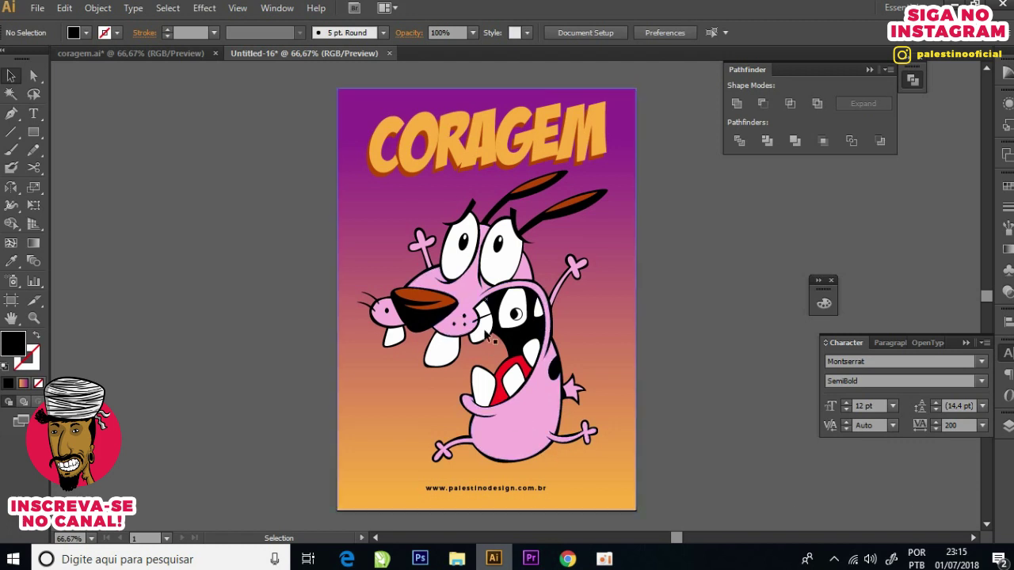
left_click(509, 135)
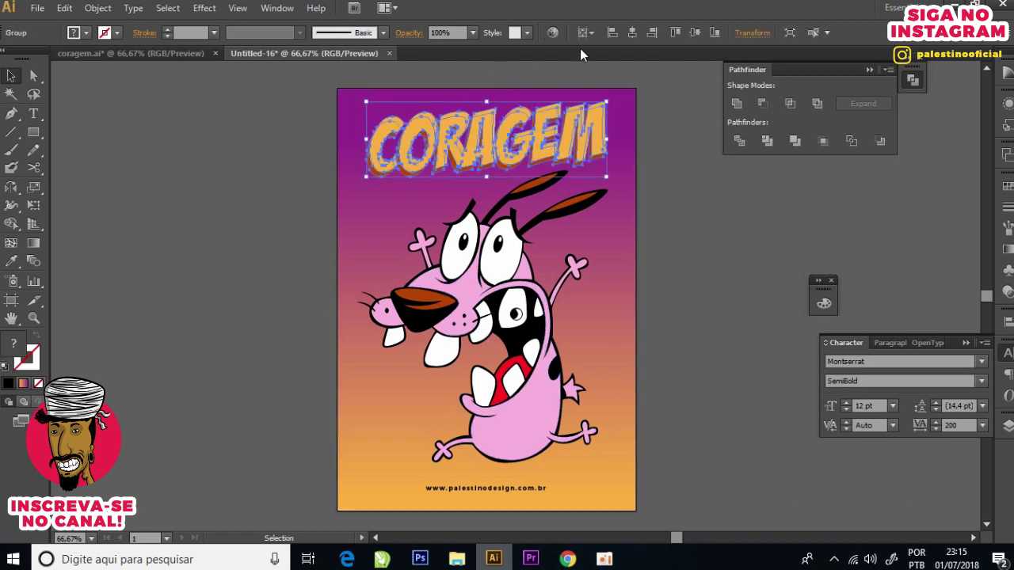
left_click(664, 145)
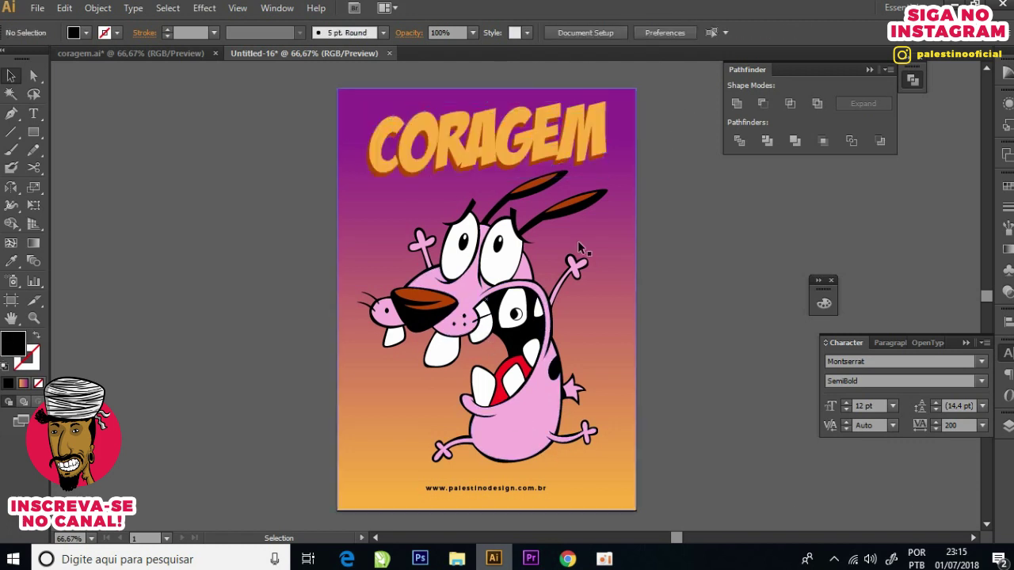
left_click(913, 67)
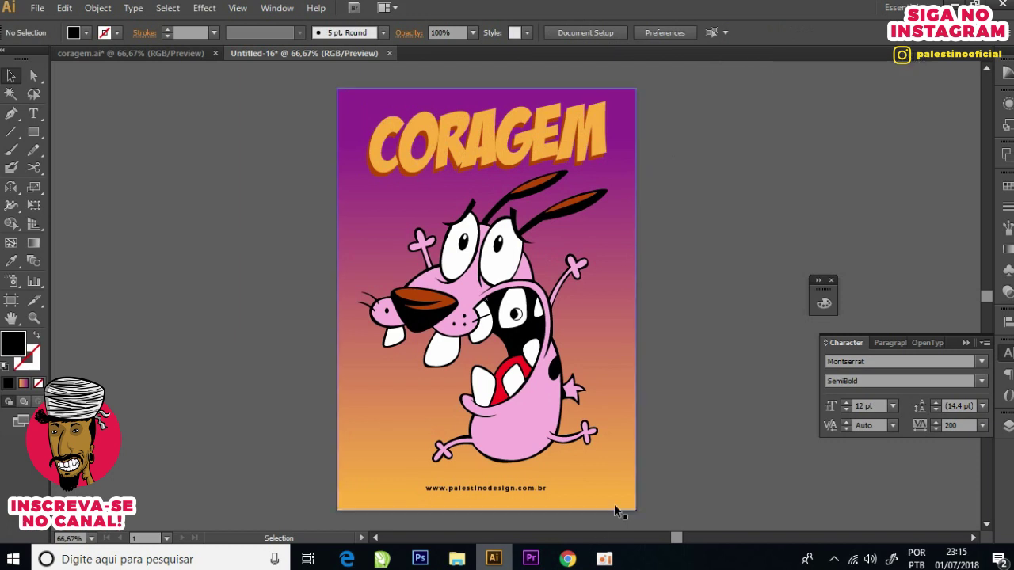